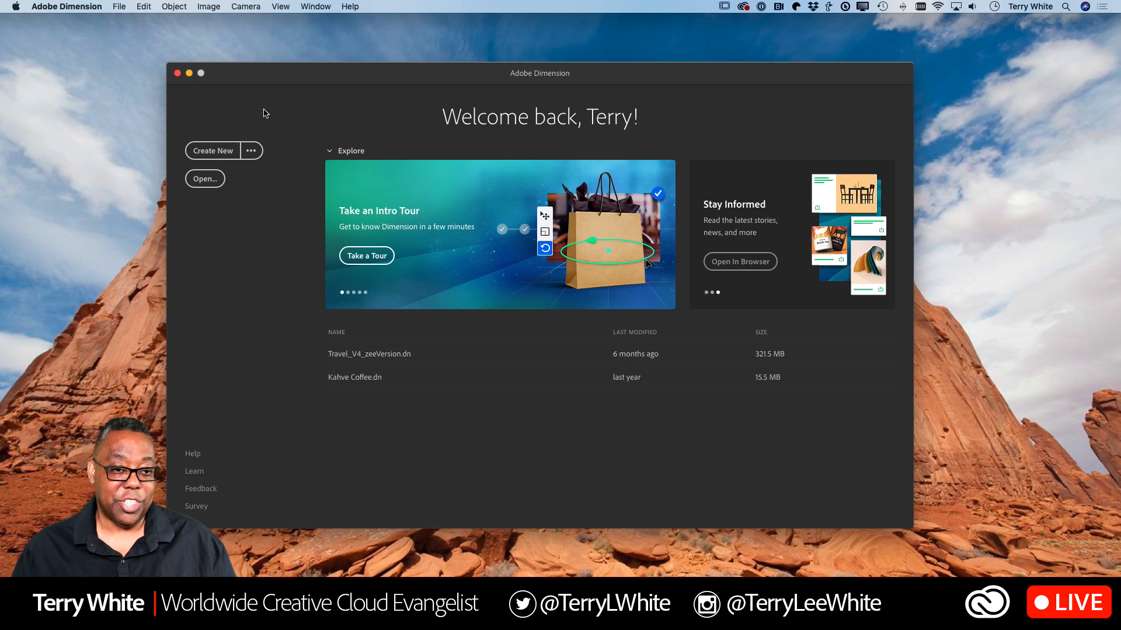
Step: Create a new blank scene
{"action": "left_click", "coordinate": [214, 152]}
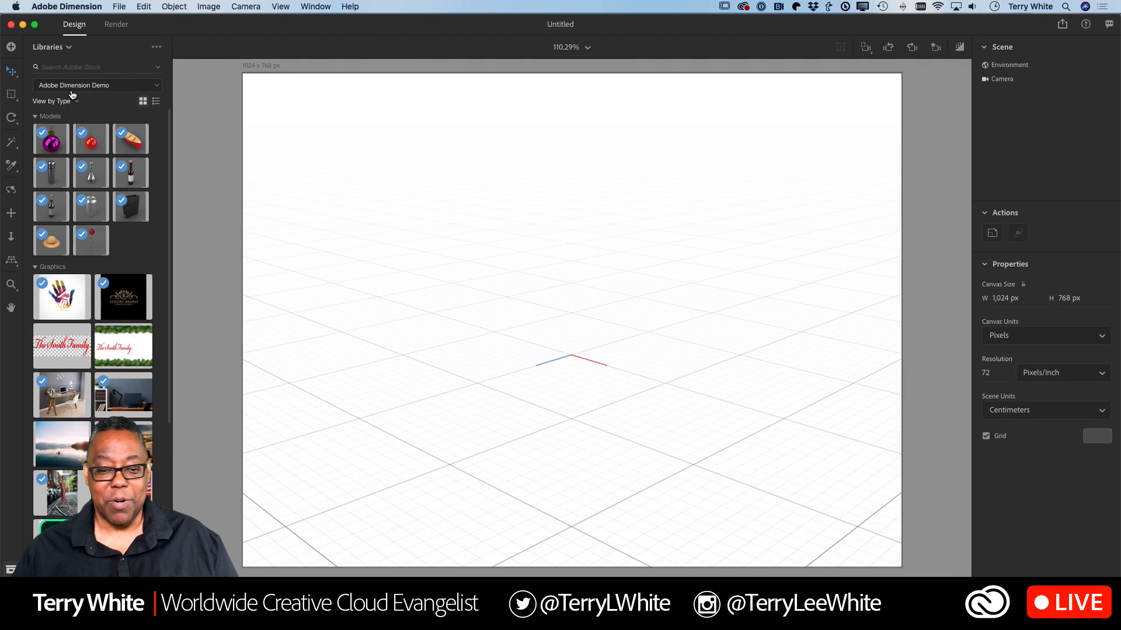
Step: Switch to Photoshop, look through the models and graphics of the Adobe Dimension Demo library, and return to Dimension
{"action": "key", "text": "super+Tab"}
{"action": "key", "text": "super+Tab"}
{"action": "key", "text": "super+Tab"}
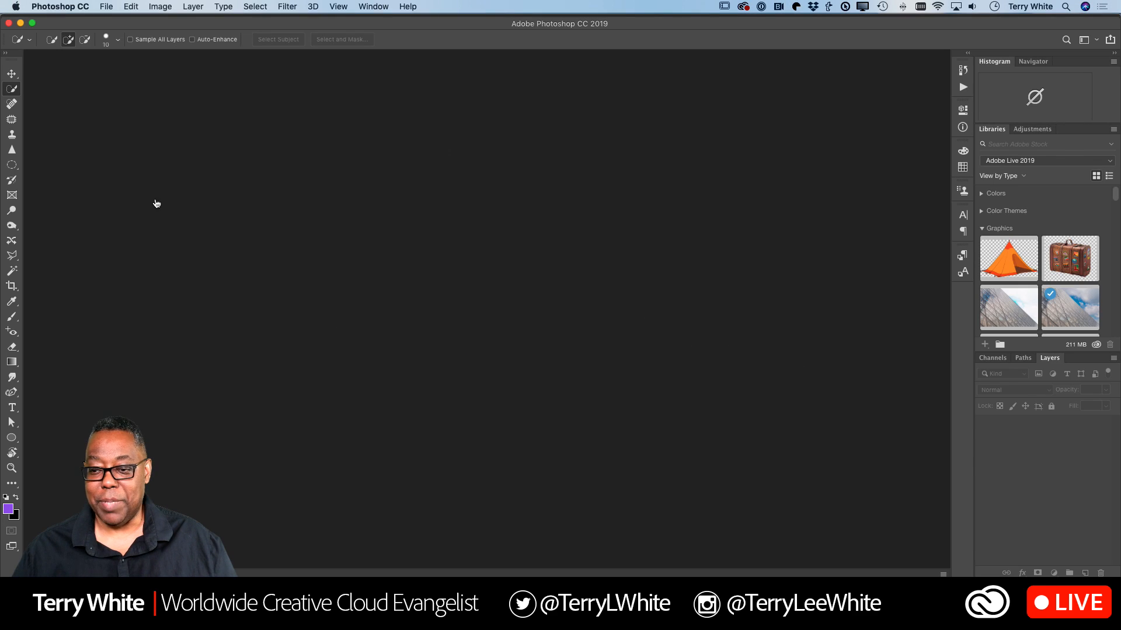
{"action": "left_click", "coordinate": [1056, 162]}
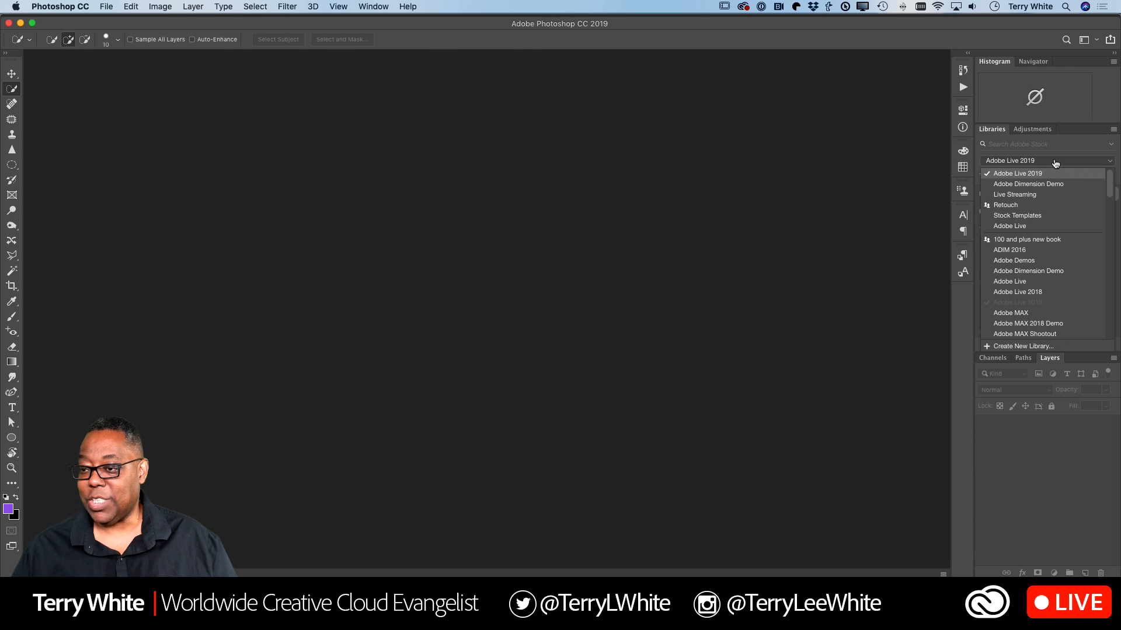
{"action": "left_click", "coordinate": [1050, 184]}
{"action": "scroll", "coordinate": [1047, 282], "scroll_direction": "down", "scroll_amount": 5}
{"action": "scroll", "coordinate": [1046, 282], "scroll_direction": "down", "scroll_amount": 5}
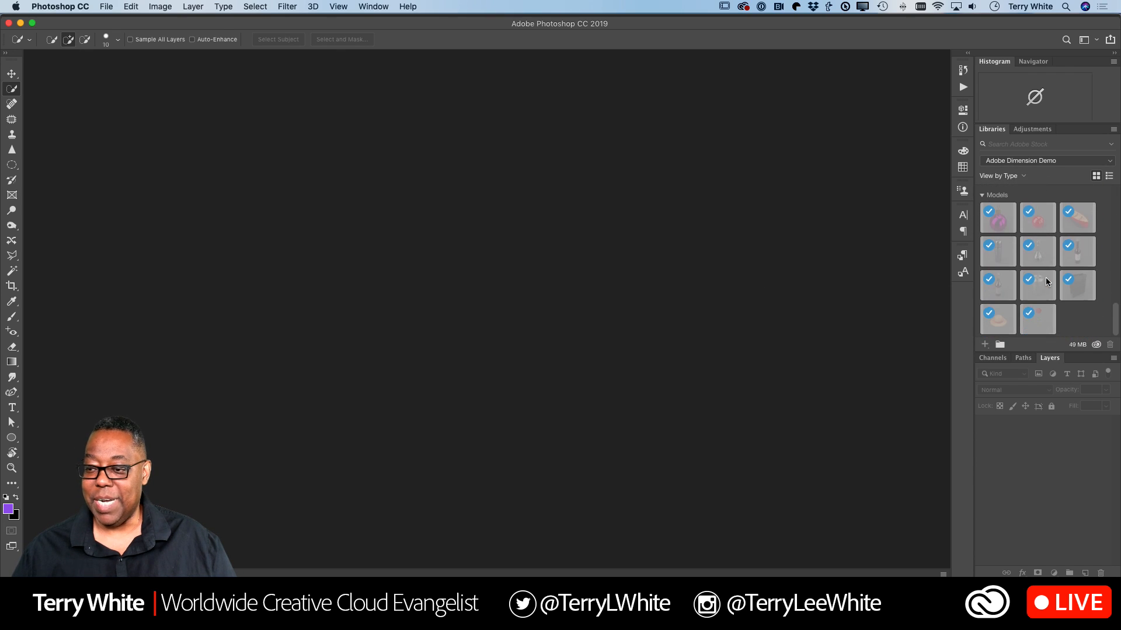
{"action": "scroll", "coordinate": [1044, 283], "scroll_direction": "up", "scroll_amount": 10}
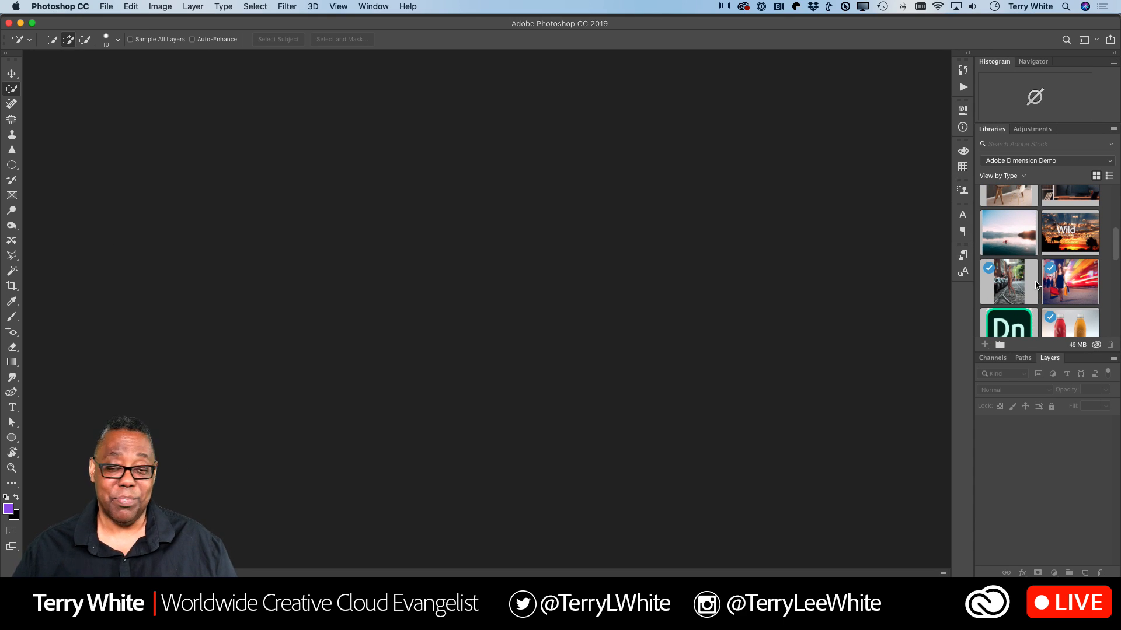
{"action": "key", "text": "super+Tab"}
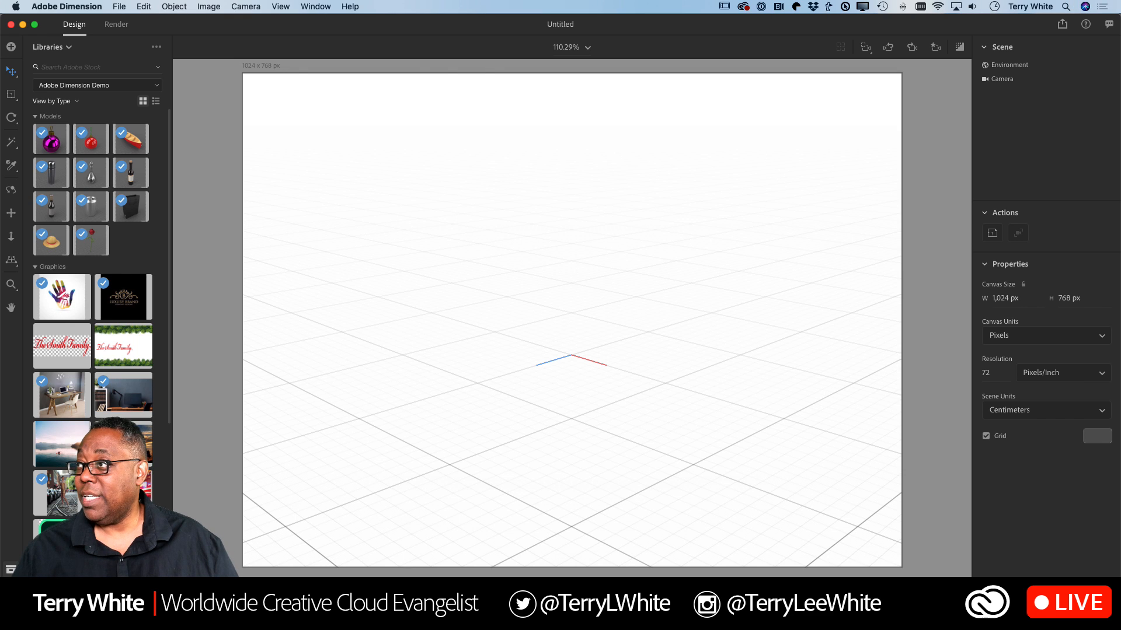
Step: Bring the Chrome browser window into view and open the 3D assets section of stock.adobe.com
{"action": "left_click_drag", "start_coordinate": [237, 629], "coordinate": [172, 24]}
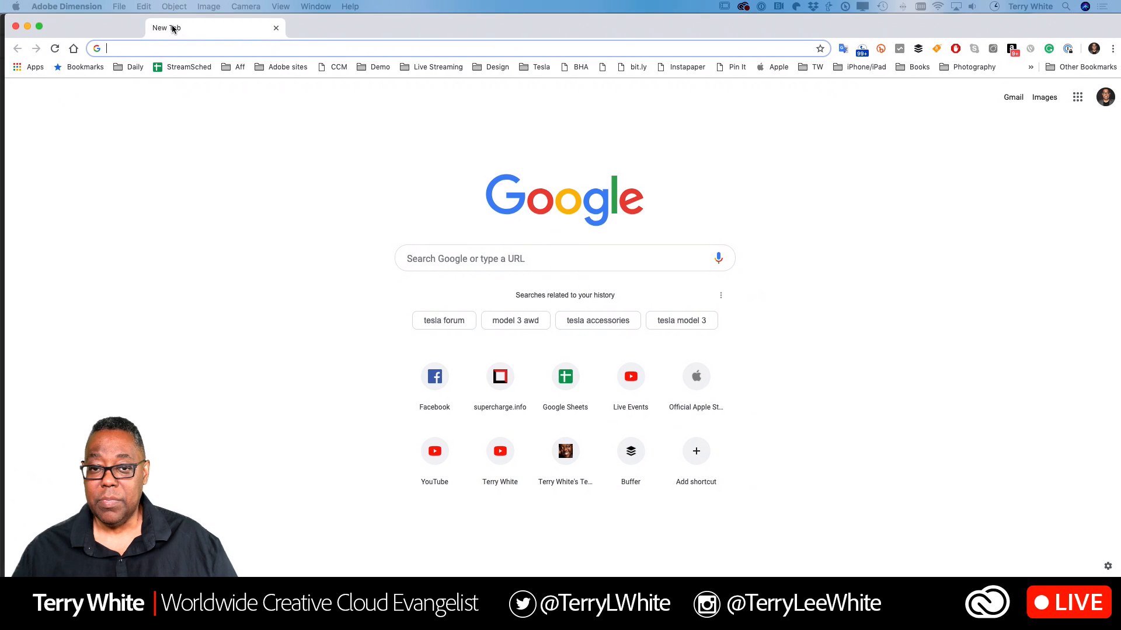
{"action": "type", "text": "sto"}
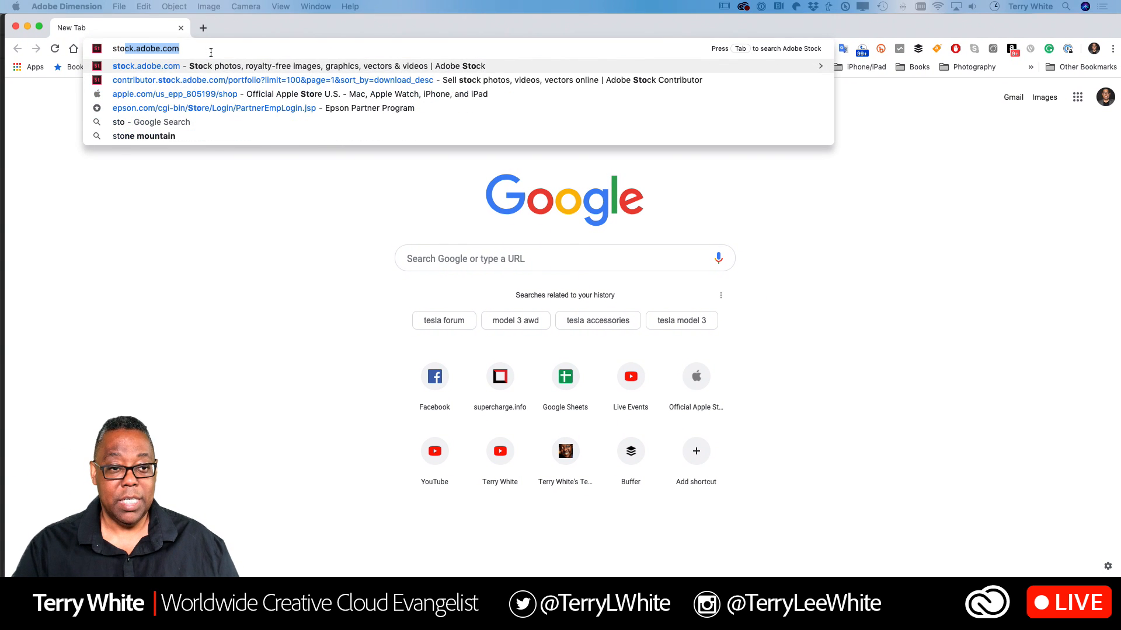
{"action": "key", "text": "Return"}
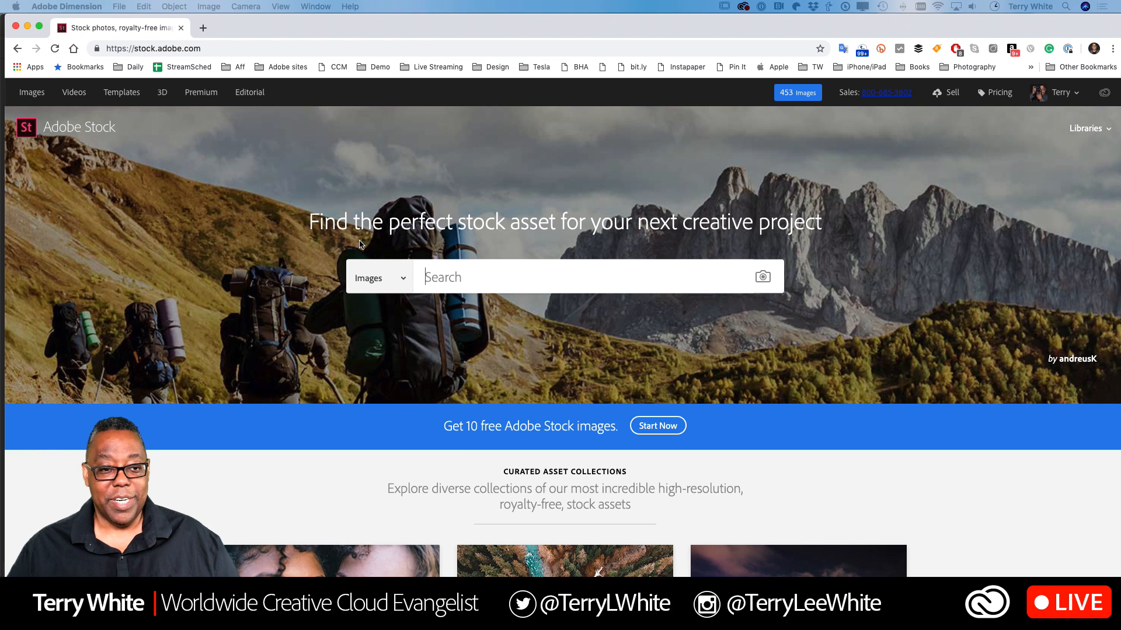
{"action": "left_click", "coordinate": [162, 92]}
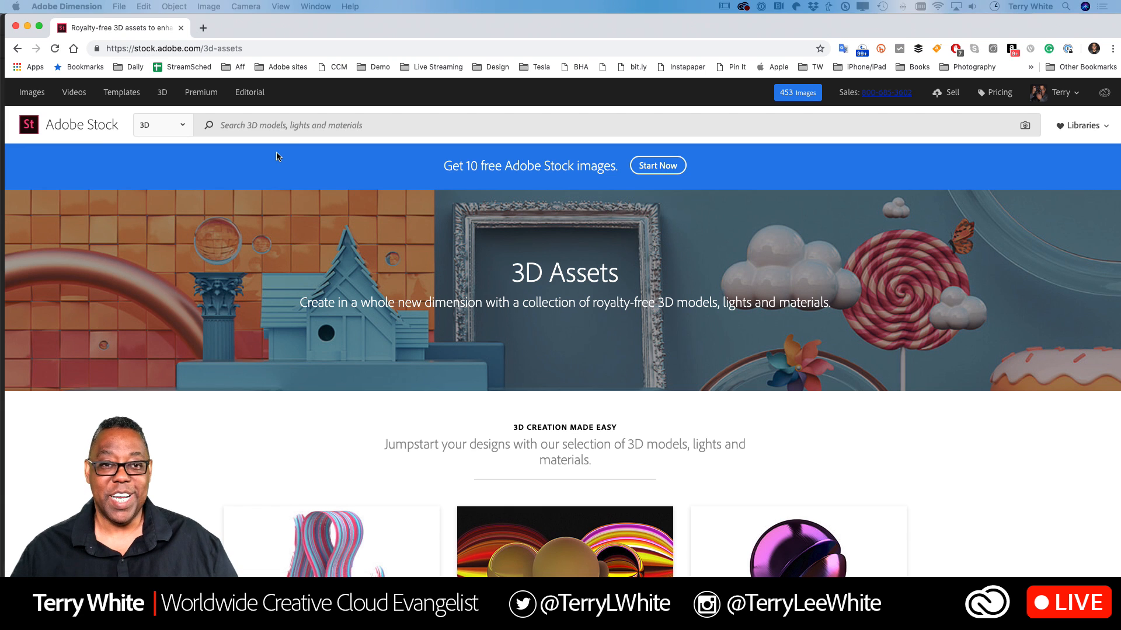
Step: Search the 3D assets for "can" and look through the models found
{"action": "left_click", "coordinate": [291, 124]}
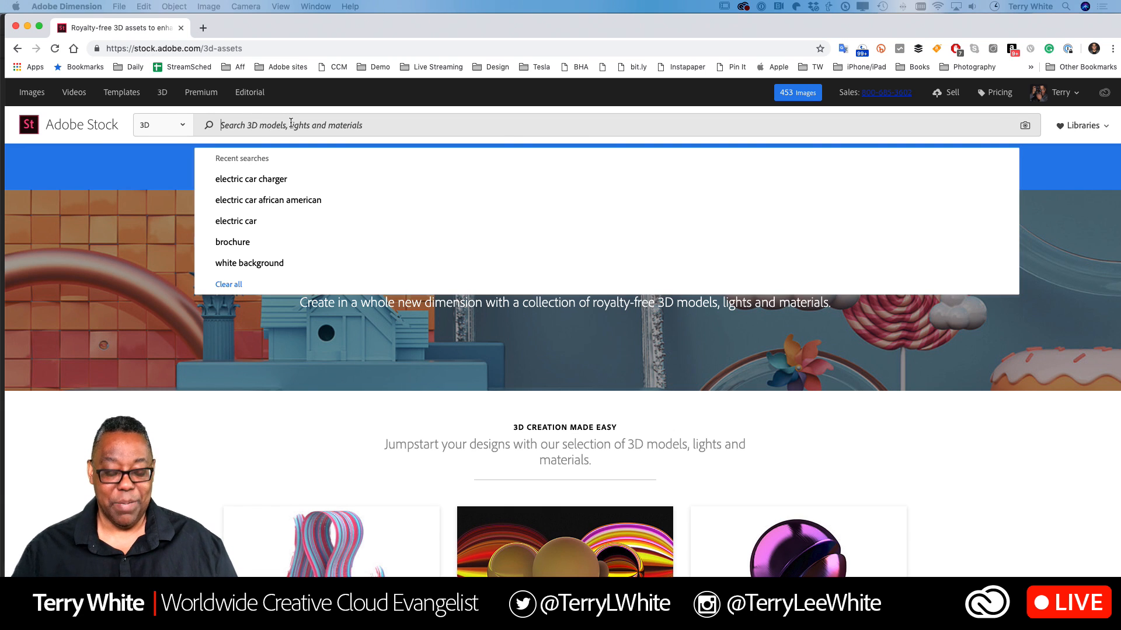
{"action": "type", "text": "can"}
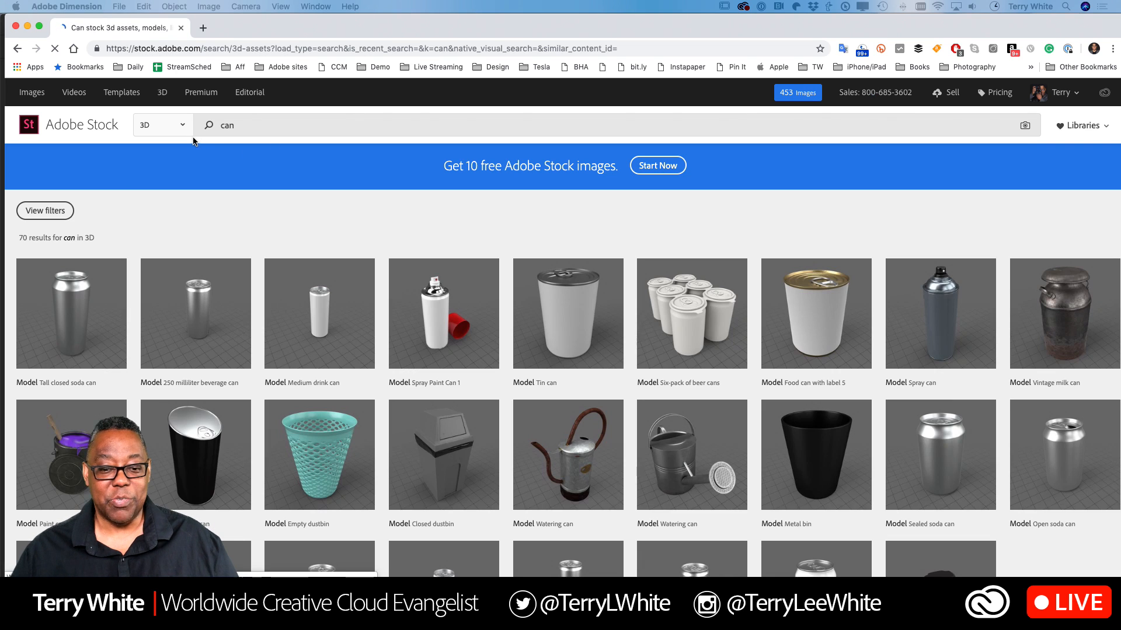
{"action": "scroll", "coordinate": [418, 235], "scroll_direction": "down", "scroll_amount": 10}
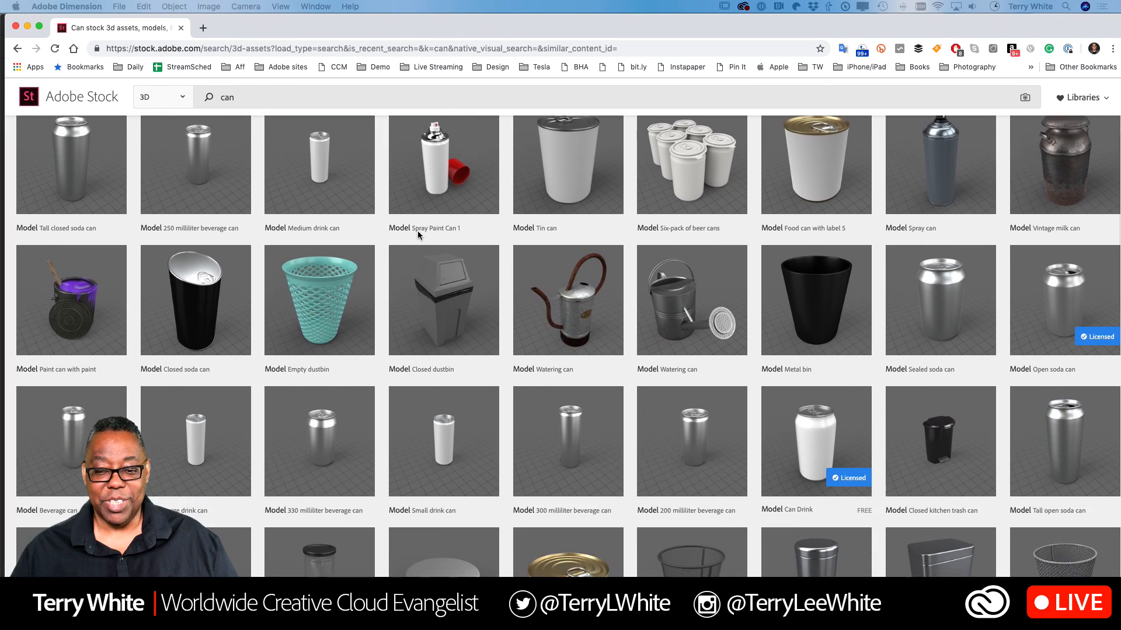
{"action": "scroll", "coordinate": [418, 235], "scroll_direction": "down", "scroll_amount": 7}
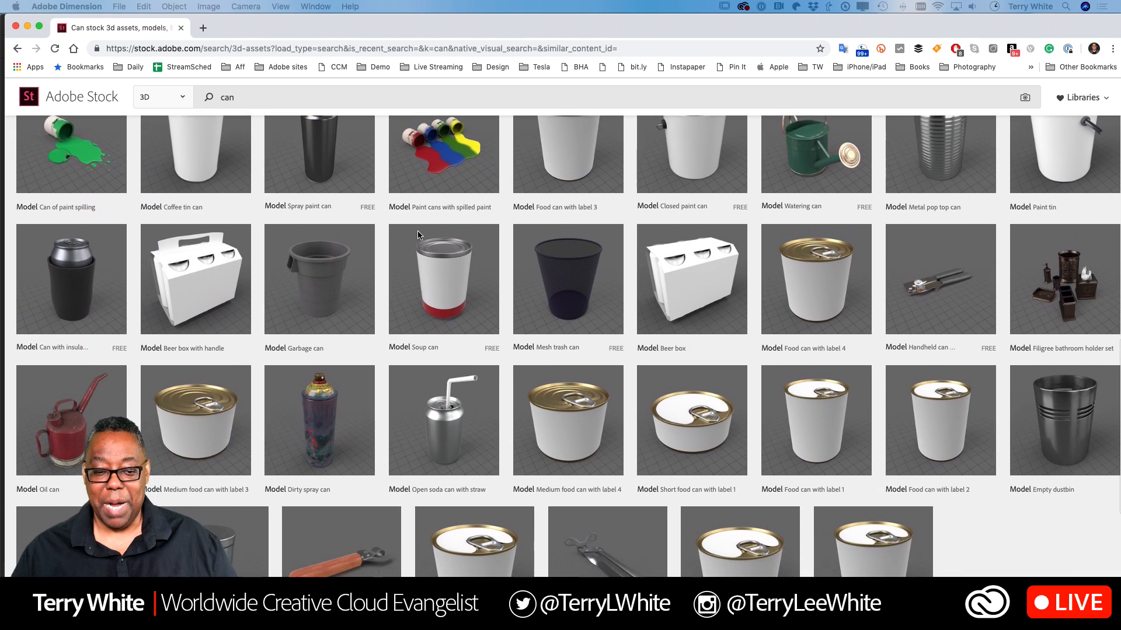
{"action": "scroll", "coordinate": [418, 235], "scroll_direction": "down", "scroll_amount": 2}
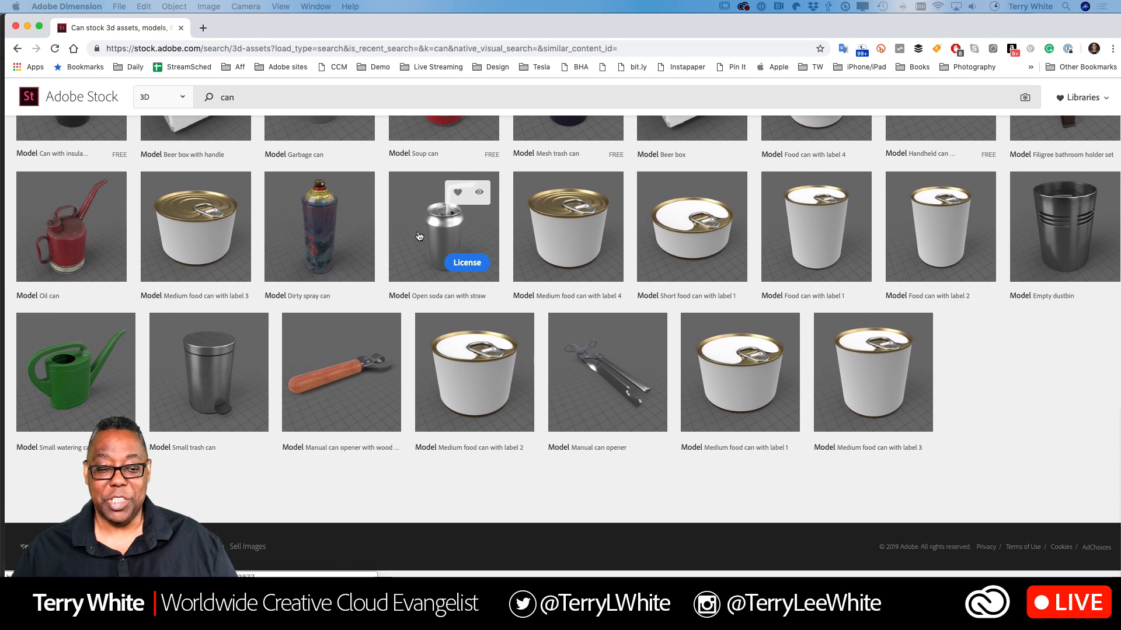
{"action": "scroll", "coordinate": [418, 235], "scroll_direction": "up", "scroll_amount": 7}
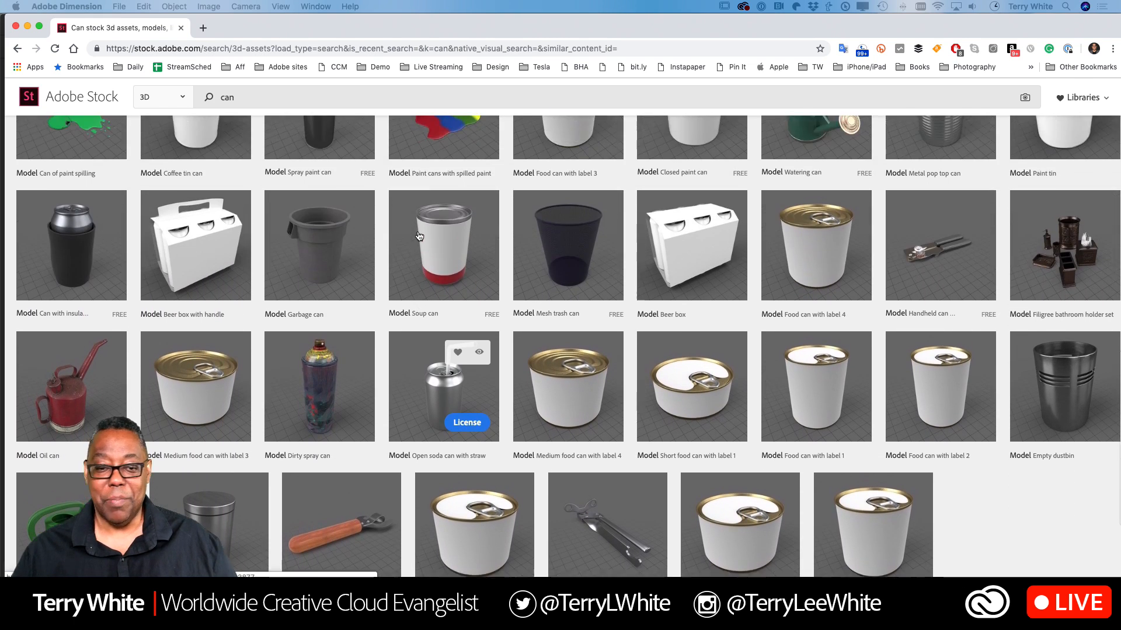
{"action": "scroll", "coordinate": [418, 235], "scroll_direction": "up", "scroll_amount": 6}
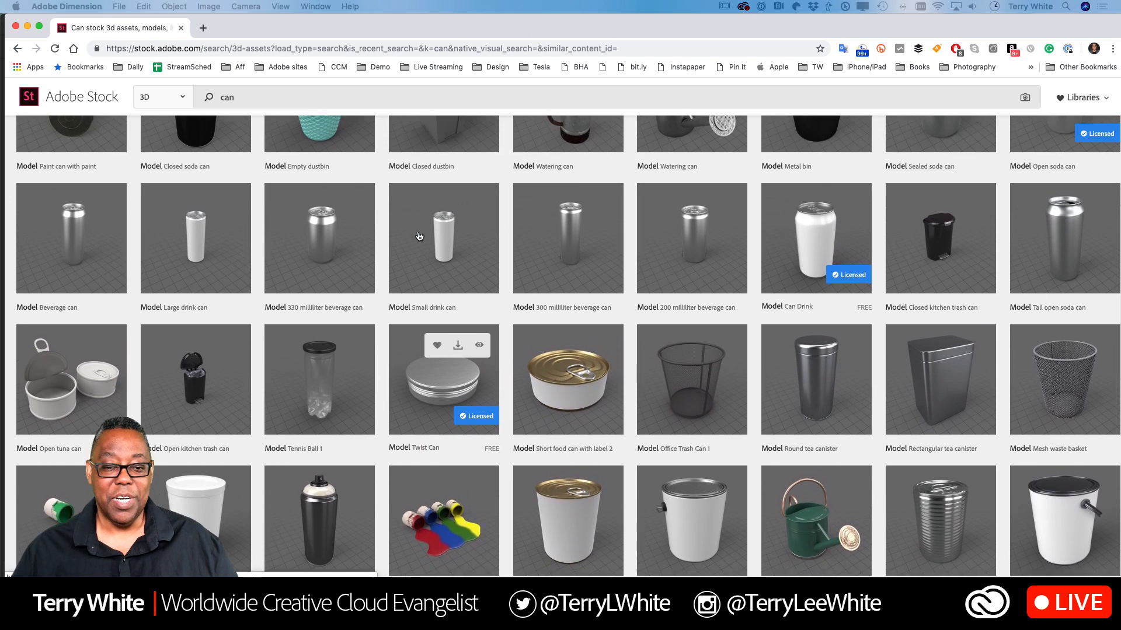
{"action": "scroll", "coordinate": [417, 235], "scroll_direction": "up", "scroll_amount": 3}
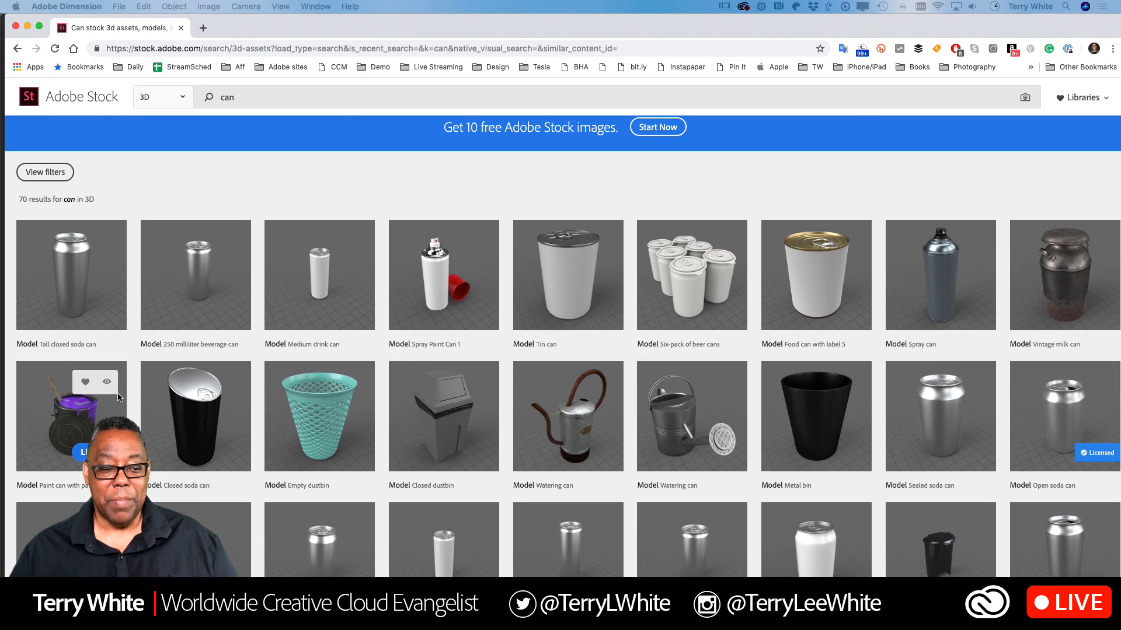
Step: Show the search filters, limit the price to Standard Content, and look through the filtered can models
{"action": "left_click", "coordinate": [54, 173]}
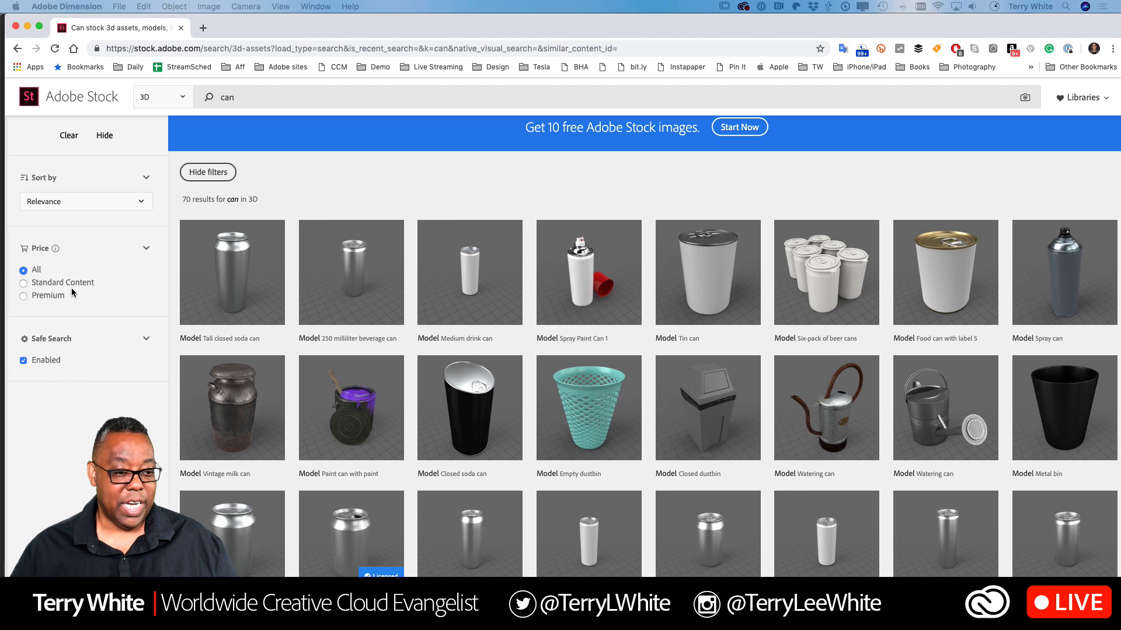
{"action": "left_click", "coordinate": [53, 286]}
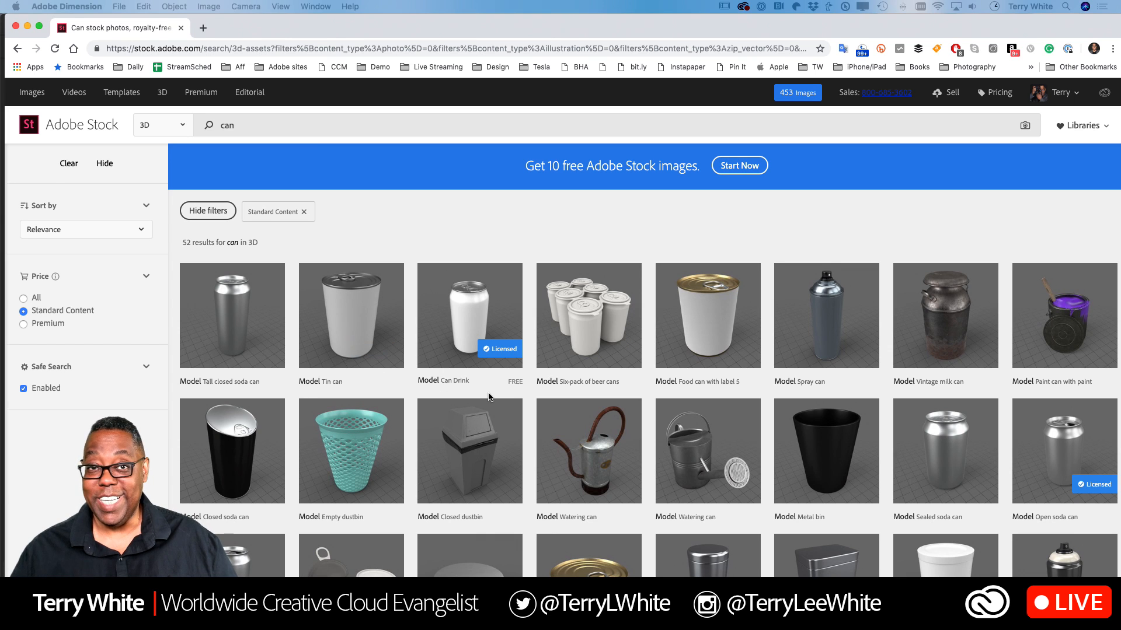
{"action": "scroll", "coordinate": [458, 394], "scroll_direction": "down", "scroll_amount": 3}
{"action": "scroll", "coordinate": [461, 395], "scroll_direction": "down", "scroll_amount": 2}
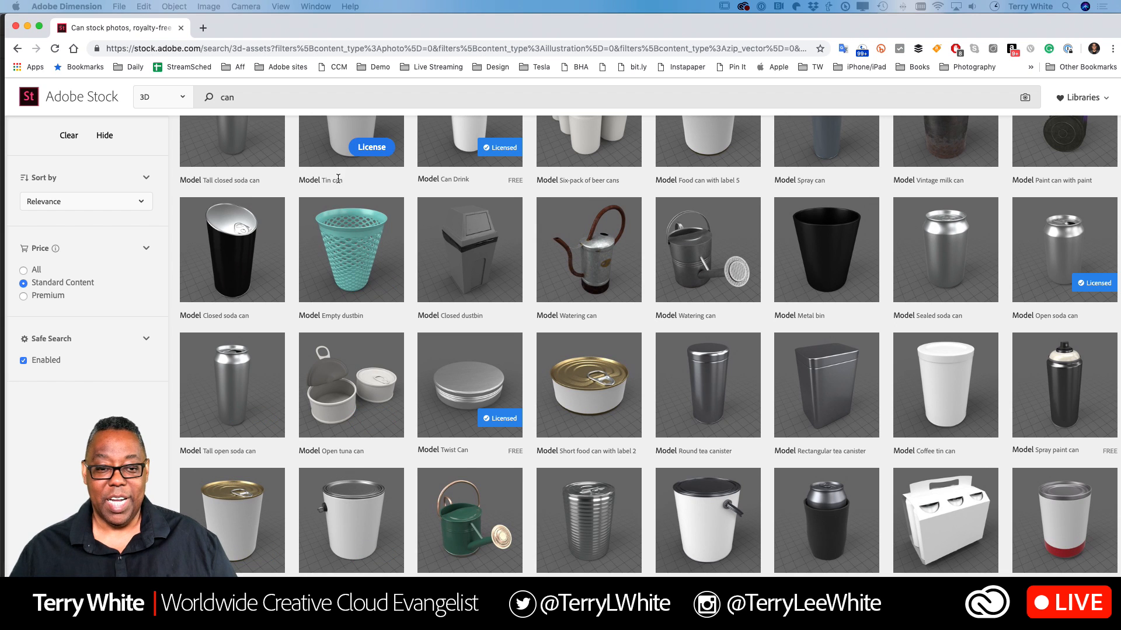
{"action": "scroll", "coordinate": [385, 184], "scroll_direction": "up", "scroll_amount": 2}
{"action": "scroll", "coordinate": [385, 183], "scroll_direction": "up", "scroll_amount": 3}
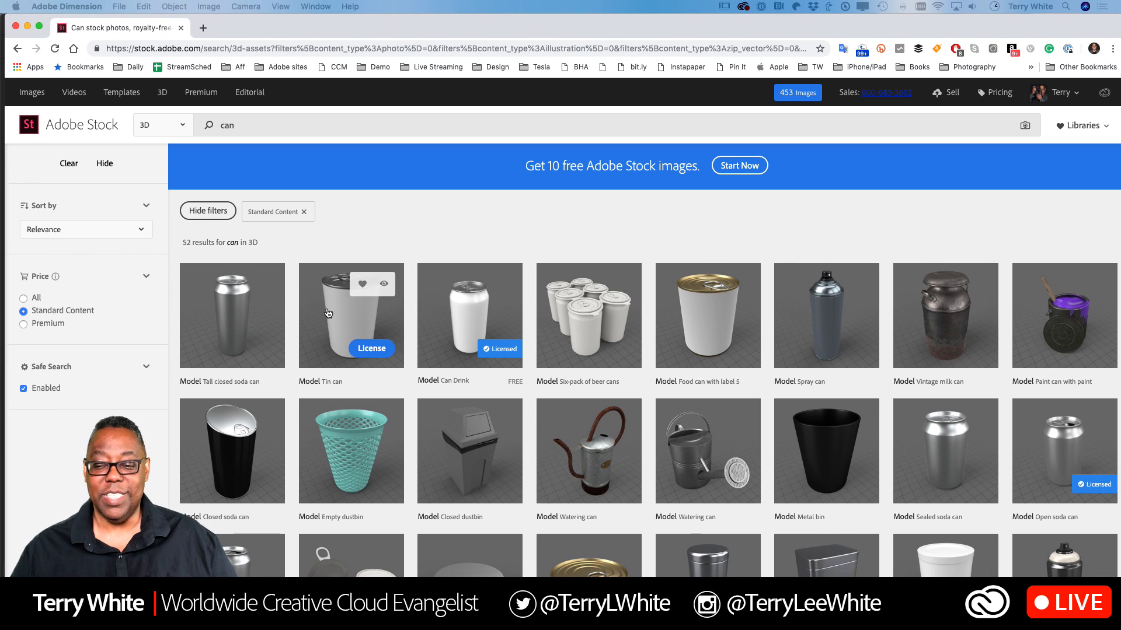
{"action": "scroll", "coordinate": [328, 313], "scroll_direction": "down", "scroll_amount": 10}
{"action": "scroll", "coordinate": [328, 313], "scroll_direction": "up", "scroll_amount": 10}
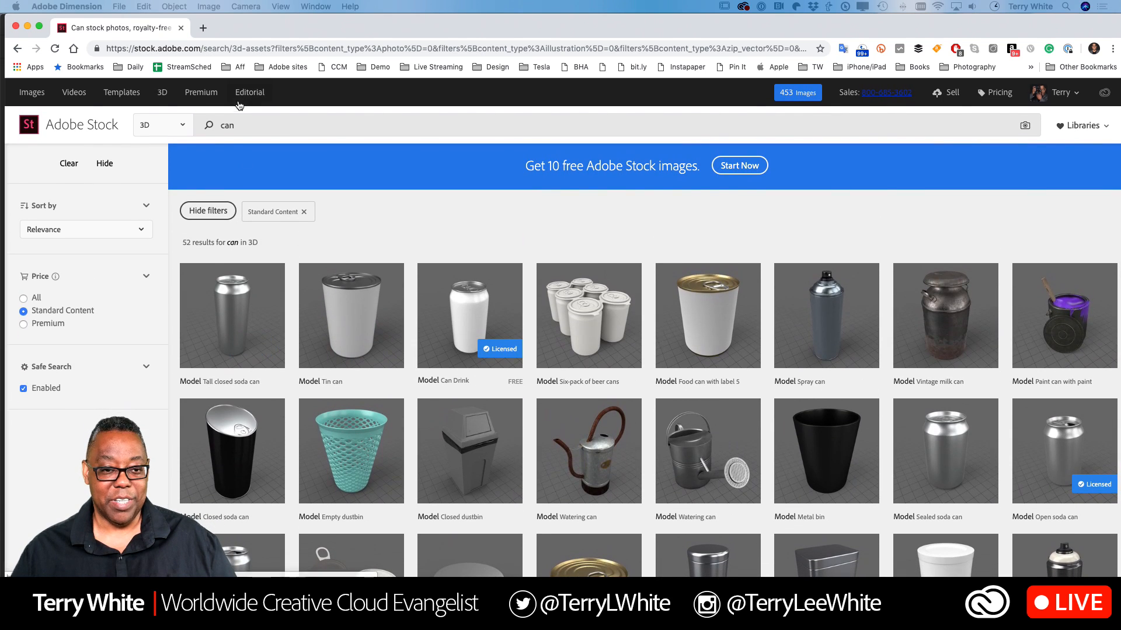
Step: Search the 3D assets for "bag" instead and look through the results for free and licensable models
{"action": "left_click_drag", "start_coordinate": [240, 125], "coordinate": [199, 123]}
{"action": "type", "text": "bag"}
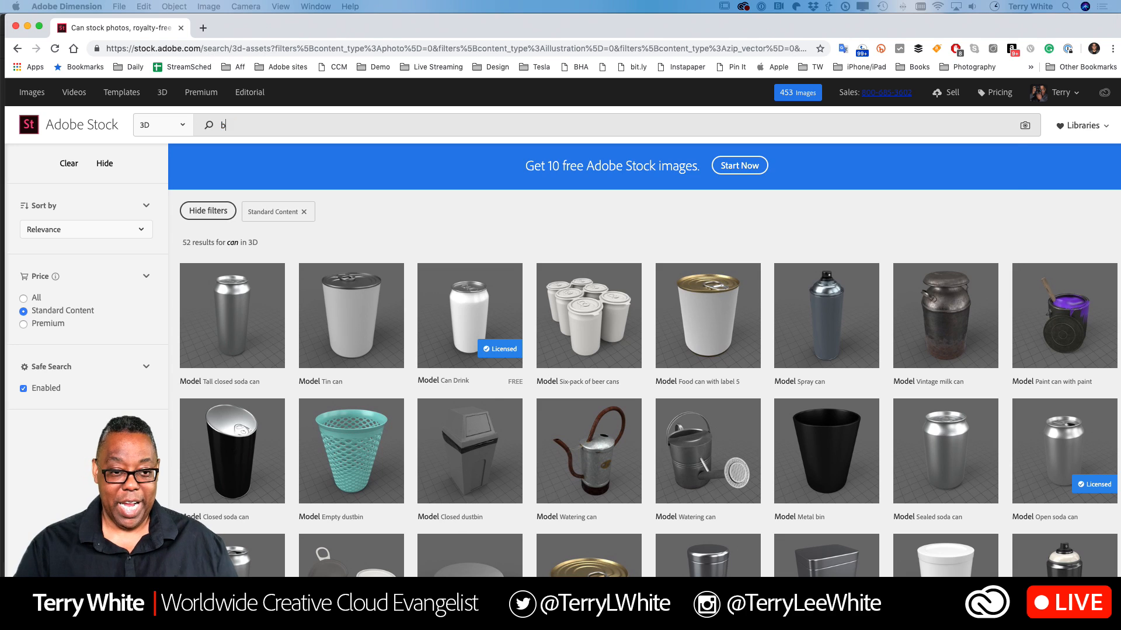
{"action": "key", "text": "Return"}
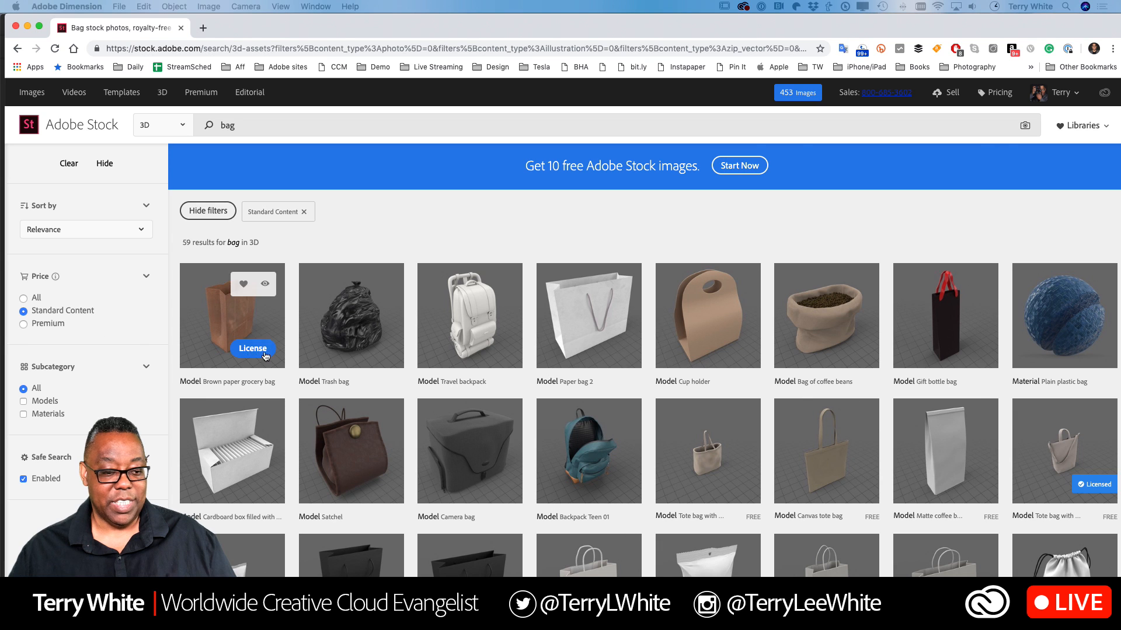
{"action": "scroll", "coordinate": [432, 372], "scroll_direction": "down", "scroll_amount": 1}
{"action": "scroll", "coordinate": [432, 366], "scroll_direction": "down", "scroll_amount": 3}
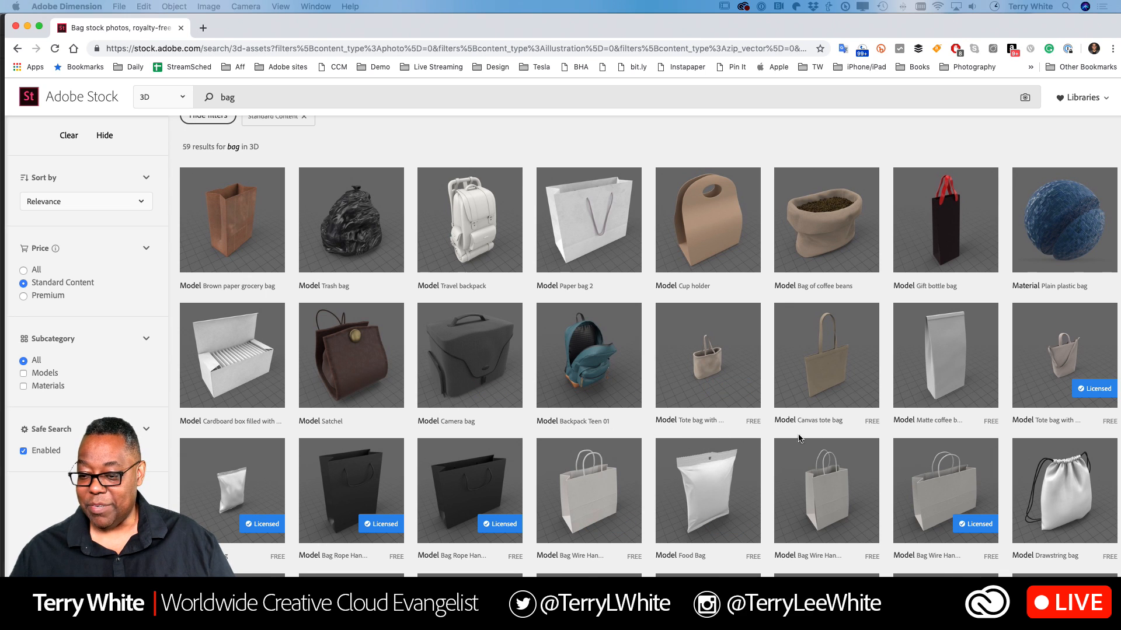
{"action": "scroll", "coordinate": [763, 432], "scroll_direction": "down", "scroll_amount": 5}
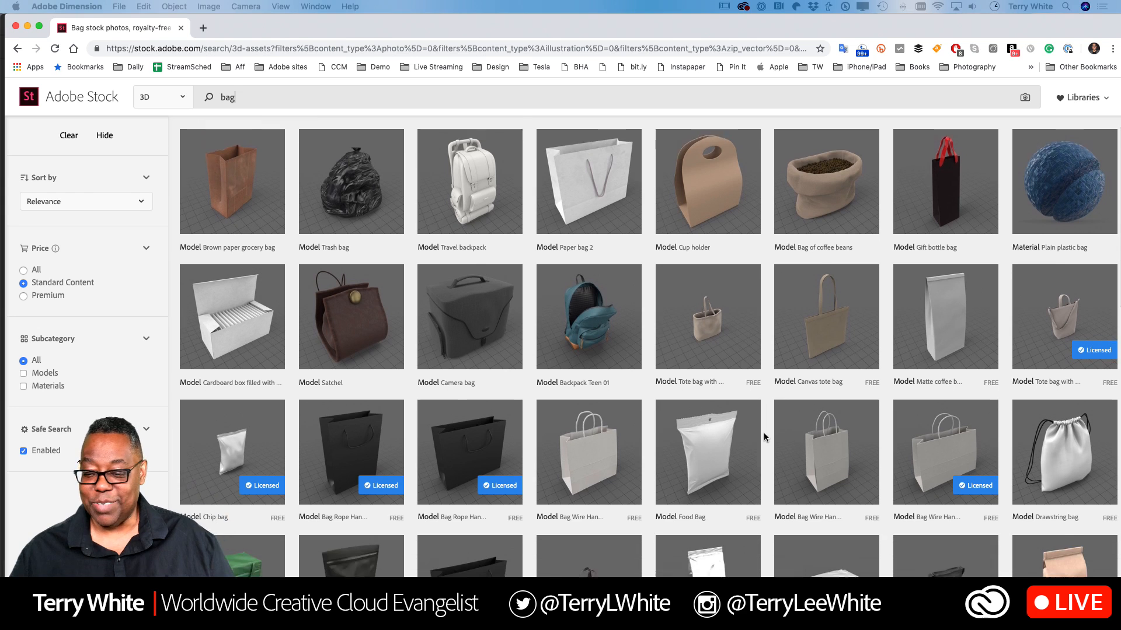
{"action": "scroll", "coordinate": [763, 433], "scroll_direction": "down", "scroll_amount": 2}
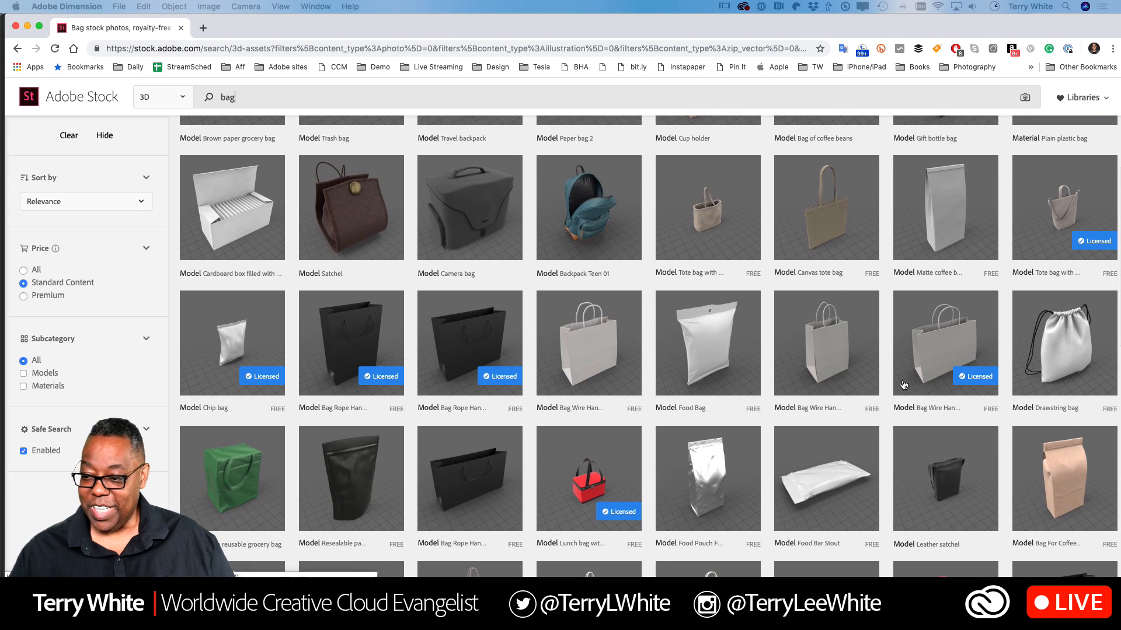
{"action": "mouse_move", "coordinate": [877, 400]}
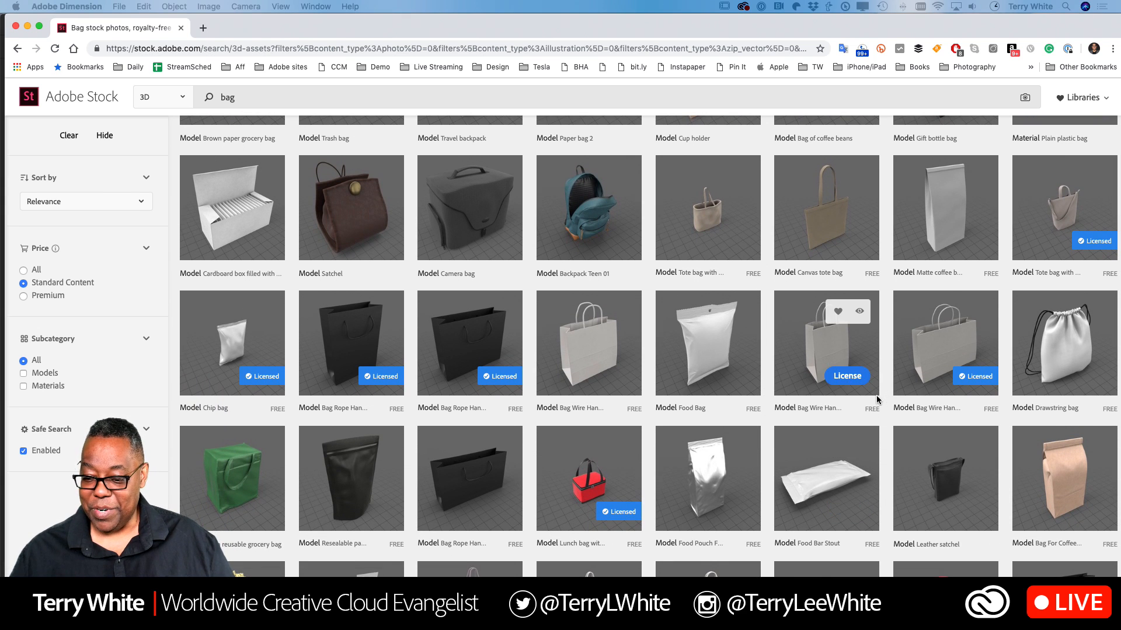
{"action": "mouse_move", "coordinate": [709, 497]}
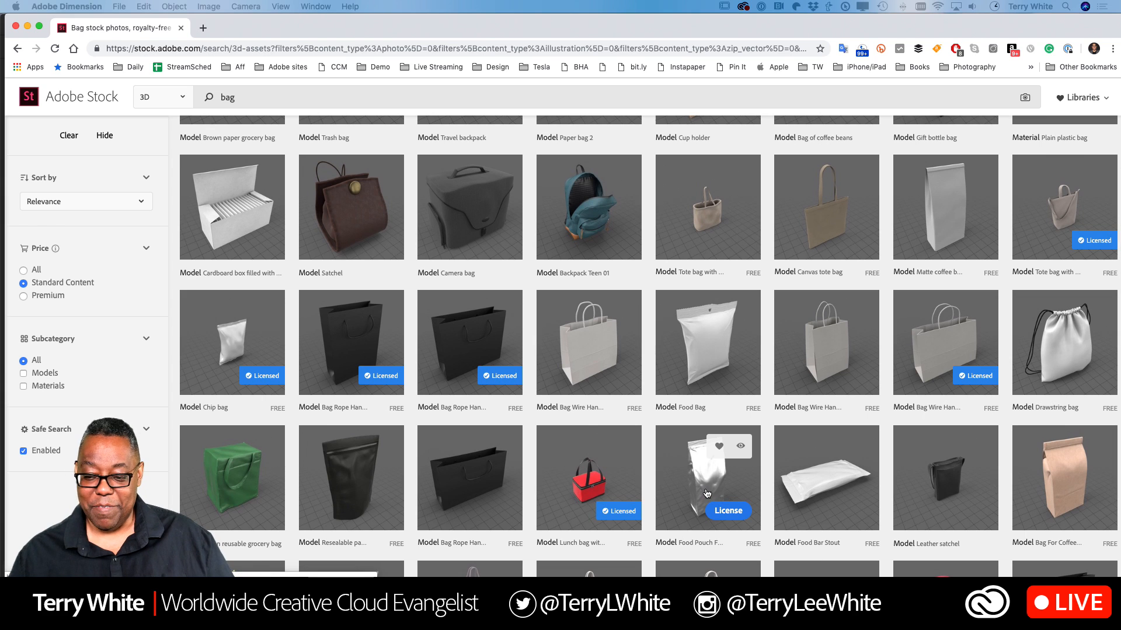
{"action": "scroll", "coordinate": [723, 467], "scroll_direction": "down", "scroll_amount": 1}
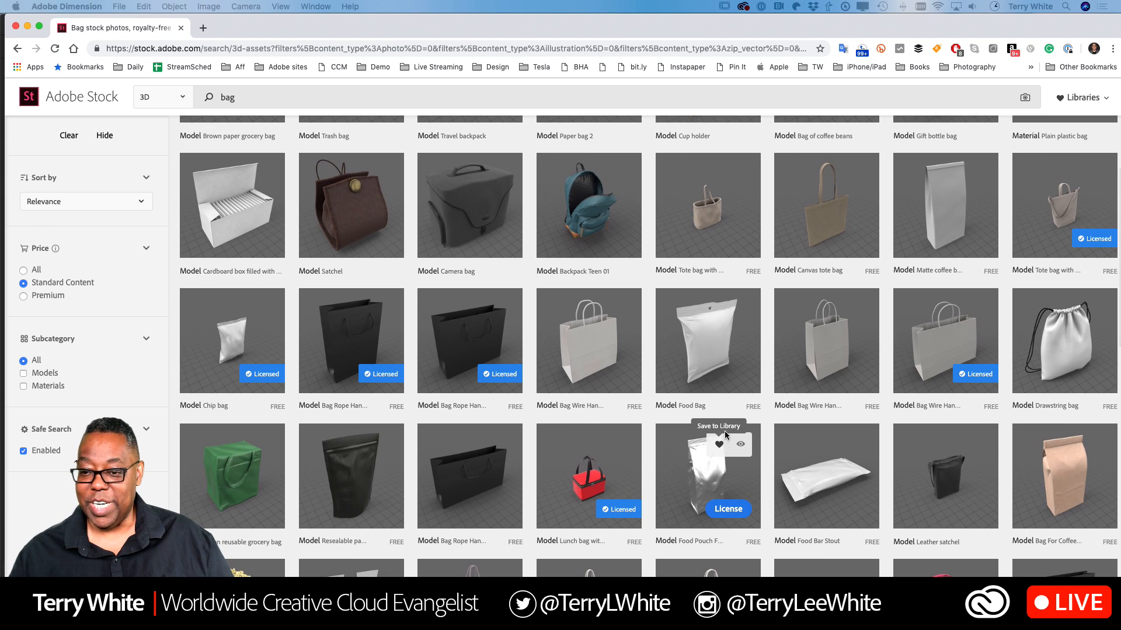
Step: License the free tote bag model located between Backpack Teen 01 and the canvas tote bag
{"action": "mouse_move", "coordinate": [721, 242]}
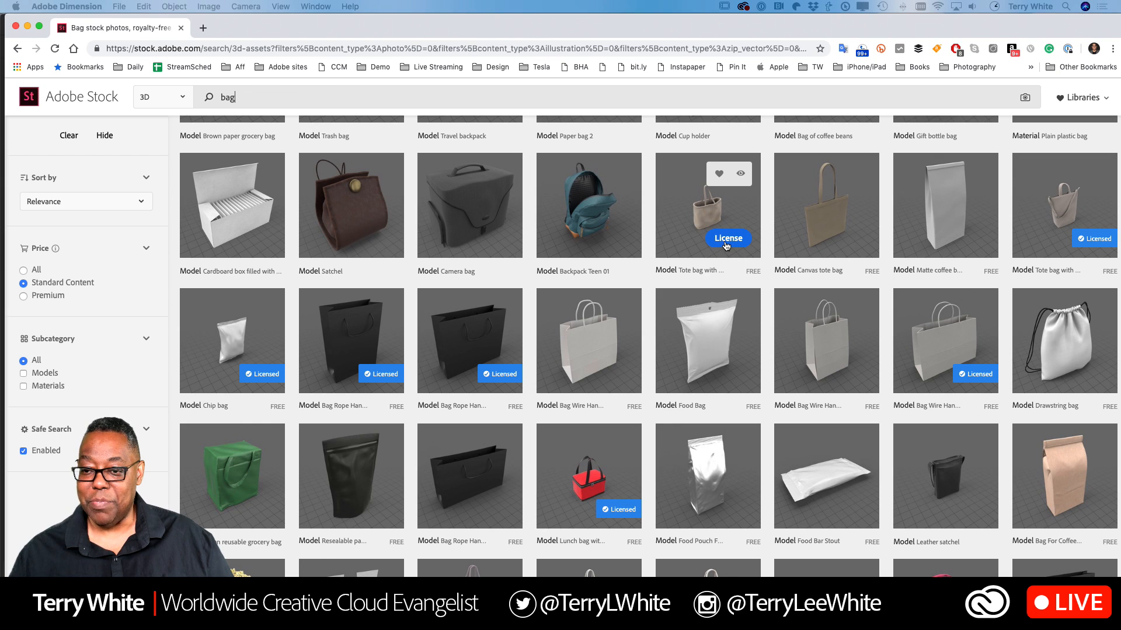
{"action": "left_click", "coordinate": [726, 244]}
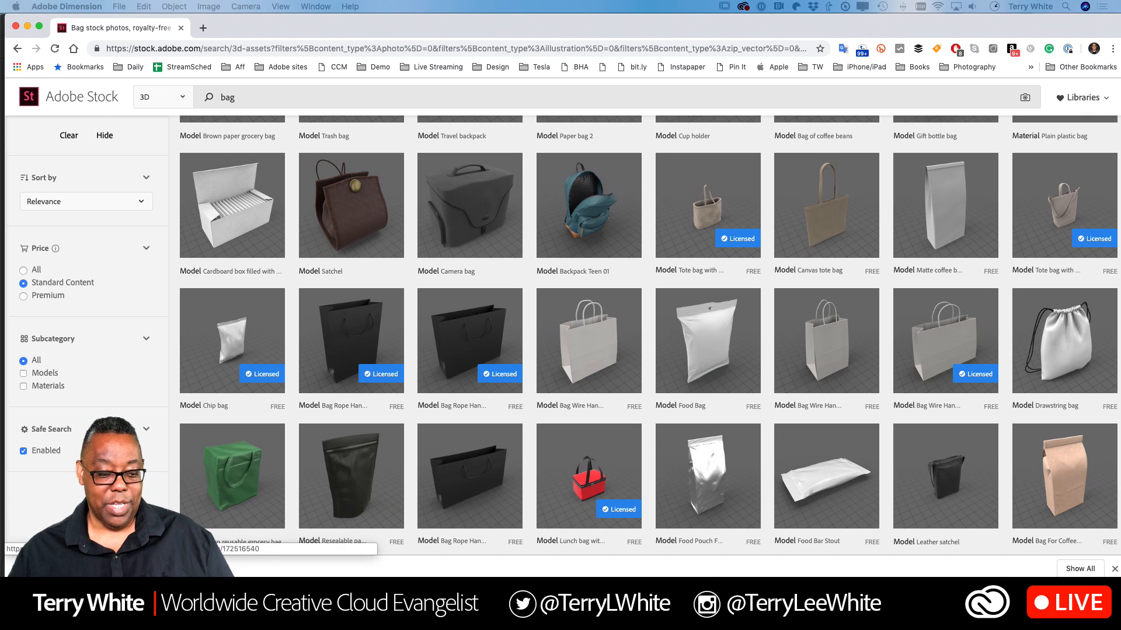
{"action": "scroll", "coordinate": [717, 201], "scroll_direction": "up", "scroll_amount": 1}
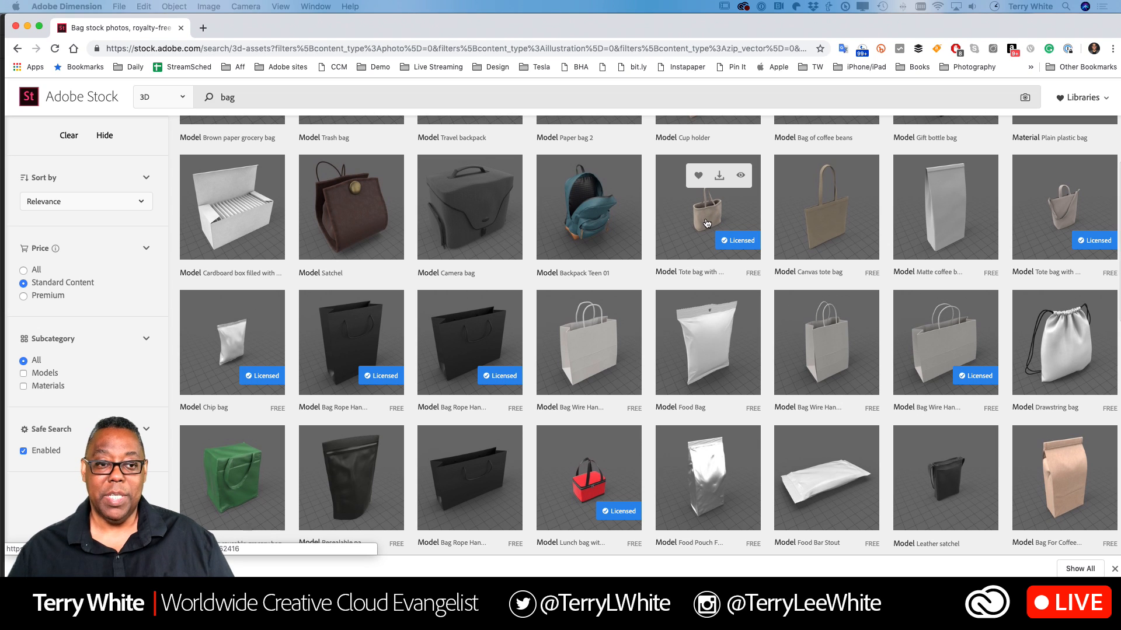
{"action": "scroll", "coordinate": [707, 223], "scroll_direction": "up", "scroll_amount": 1}
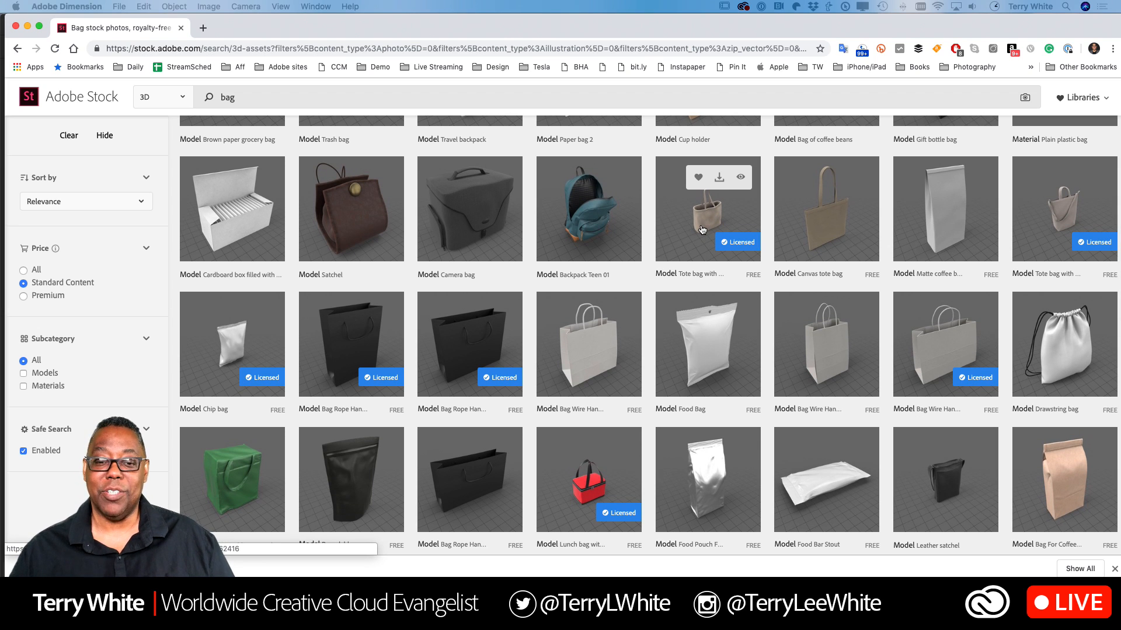
Step: Switch to Adobe Dimension and set the licensed desk-with-laptop image from the Adobe Dimension Demo library as the scene background
{"action": "key", "text": "super+Tab"}
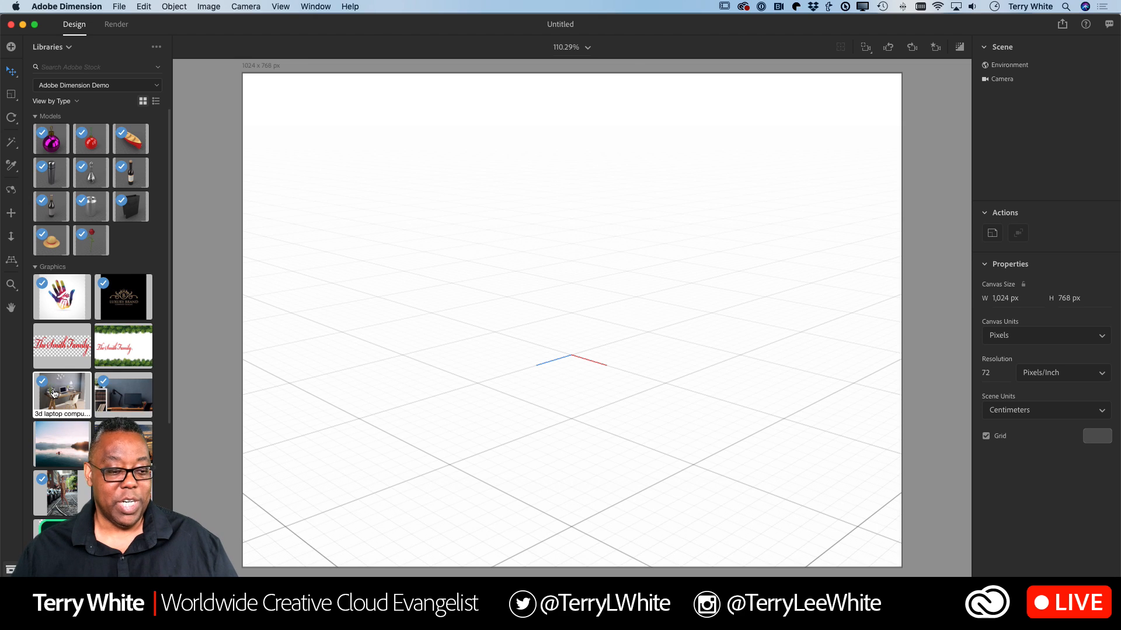
{"action": "mouse_move", "coordinate": [53, 393]}
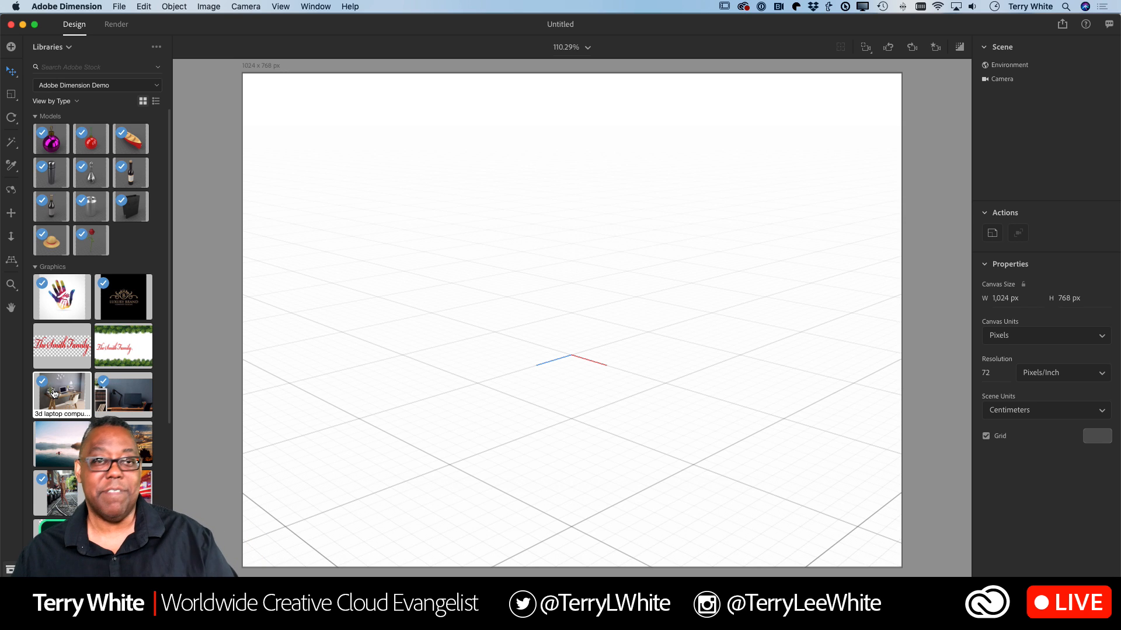
{"action": "left_click", "coordinate": [53, 393]}
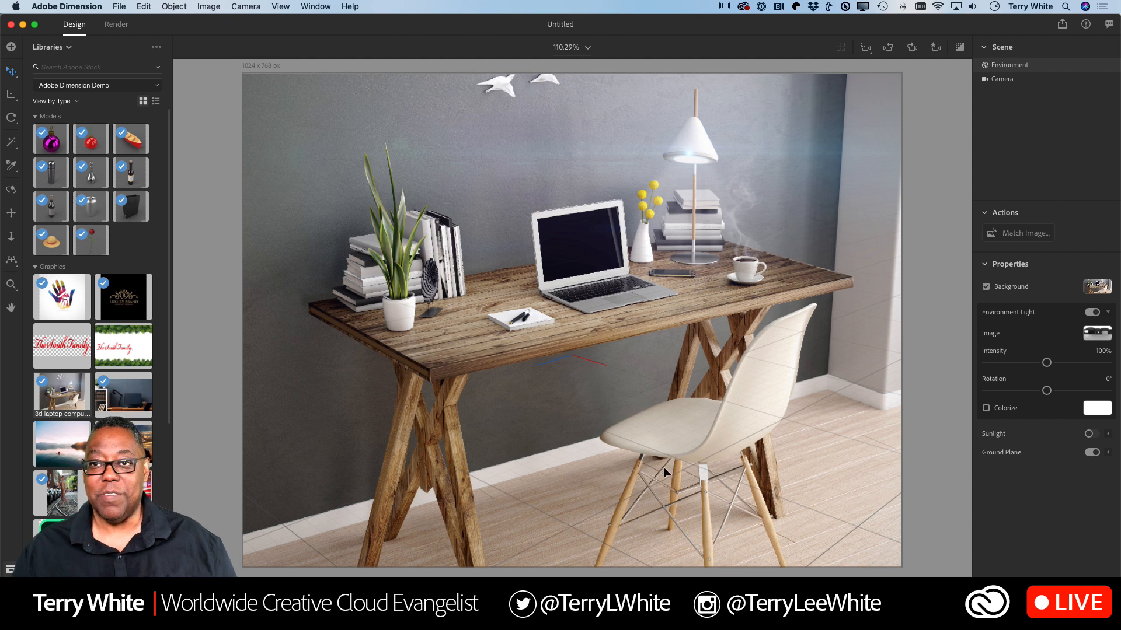
Step: Adjust the horizon with the Horizon tool, setting it across the wall above the laptop and tilting it slightly lower at the left end
{"action": "left_click", "coordinate": [12, 267]}
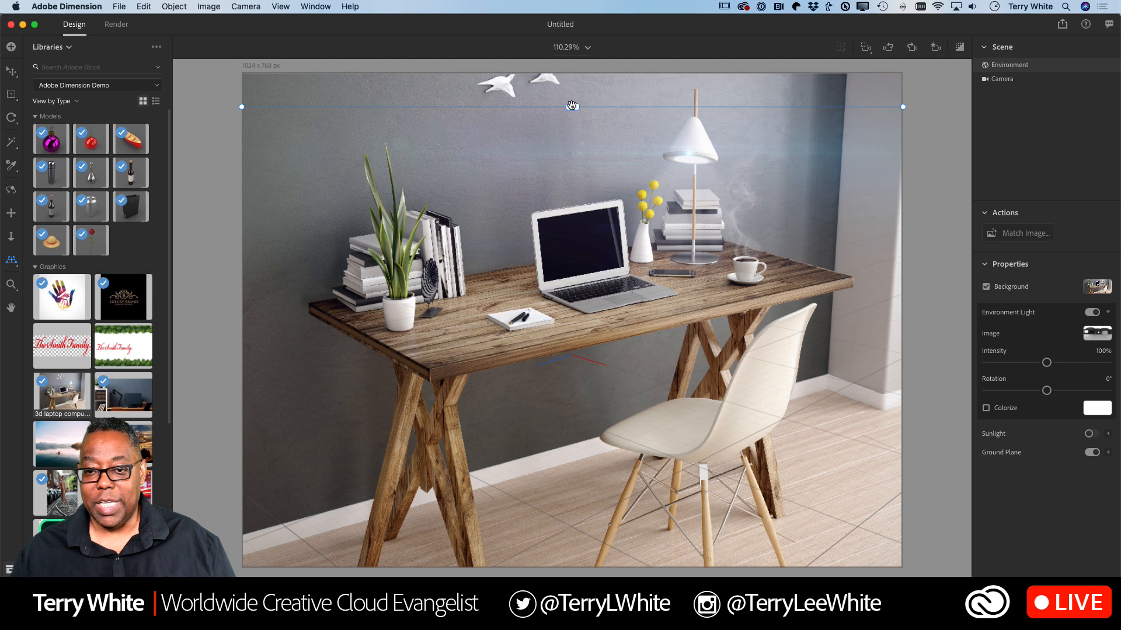
{"action": "left_click_drag", "start_coordinate": [571, 106], "coordinate": [595, 354]}
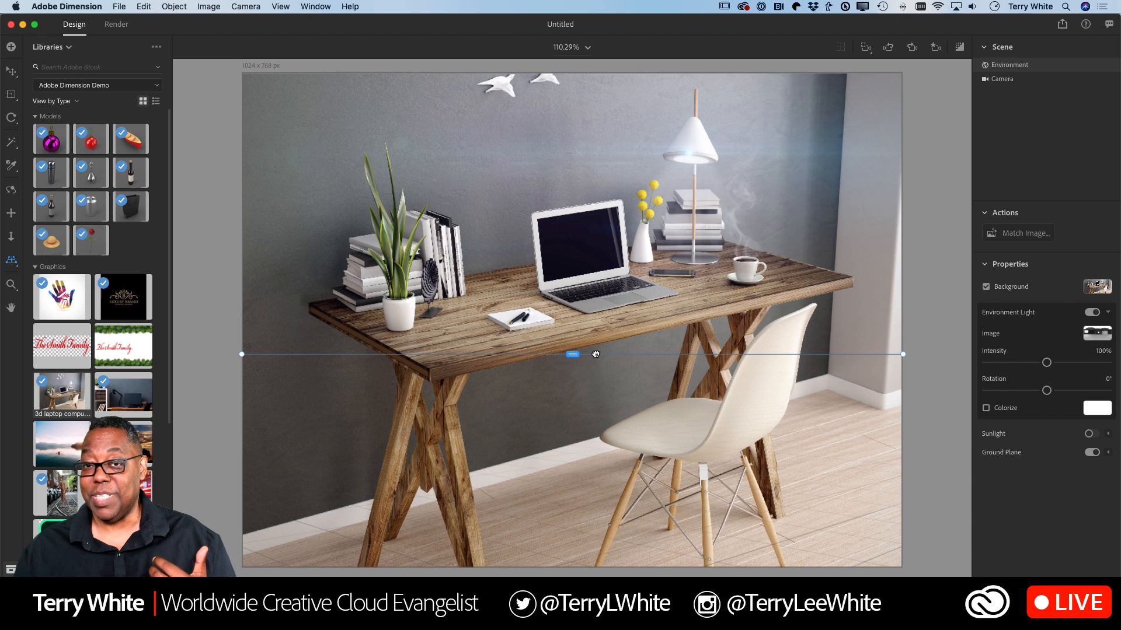
{"action": "left_click_drag", "start_coordinate": [595, 354], "coordinate": [575, 140]}
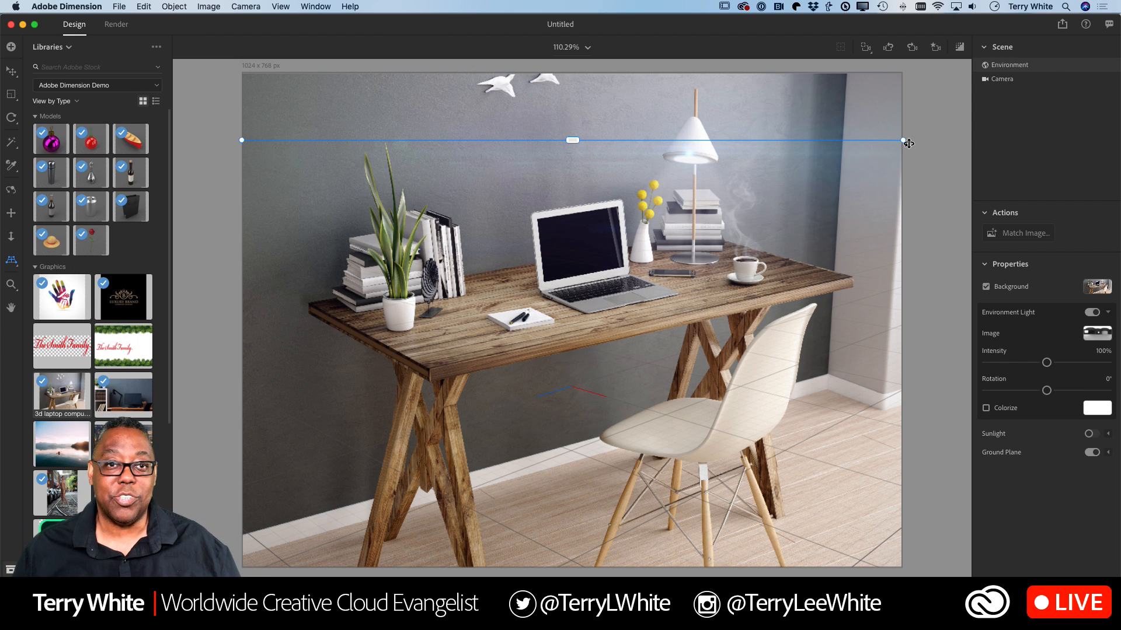
{"action": "mouse_move", "coordinate": [896, 143]}
{"action": "left_mouse_down"}
{"action": "mouse_move", "coordinate": [897, 86]}
{"action": "mouse_move", "coordinate": [902, 399]}
{"action": "mouse_move", "coordinate": [902, 63]}
{"action": "mouse_move", "coordinate": [880, 142]}
{"action": "left_mouse_up"}
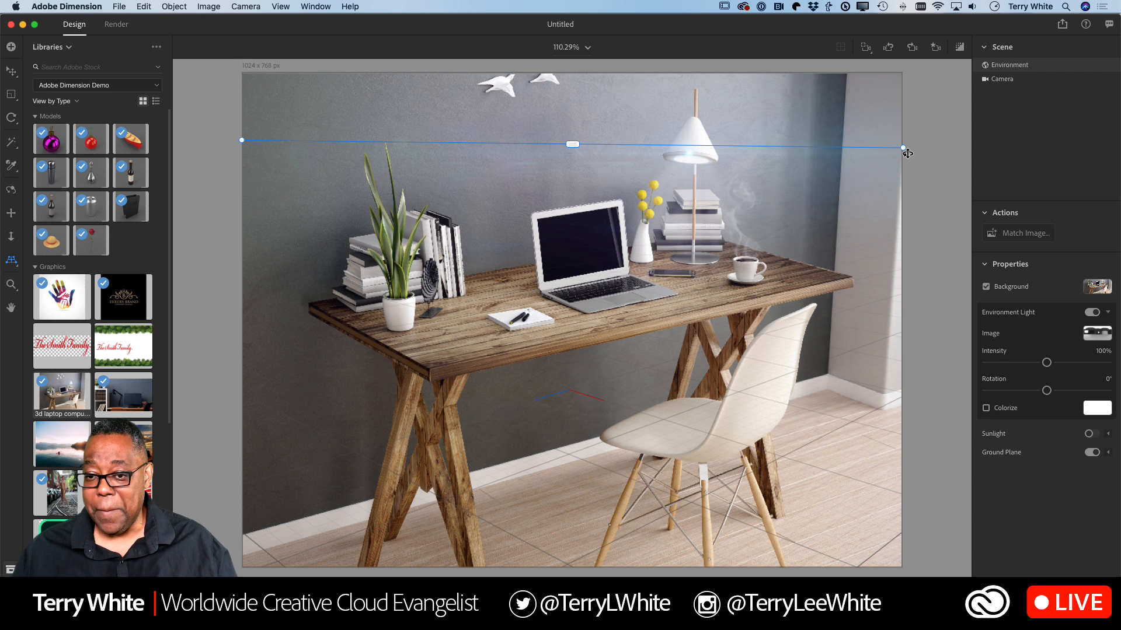
{"action": "left_click_drag", "start_coordinate": [906, 153], "coordinate": [904, 142]}
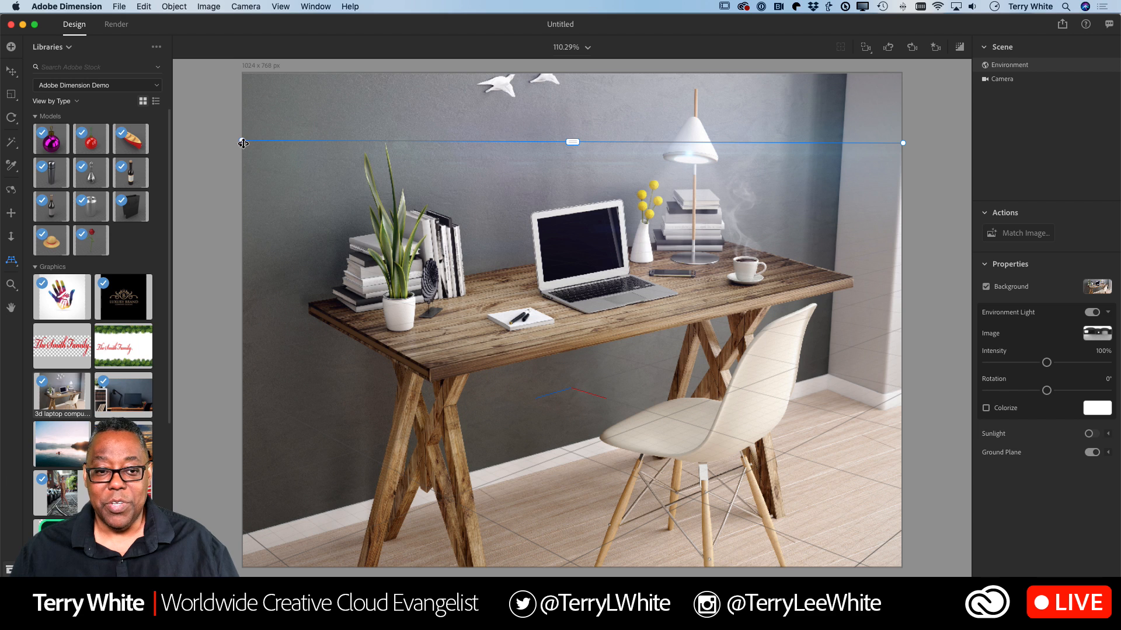
{"action": "mouse_move", "coordinate": [243, 144]}
{"action": "left_mouse_down"}
{"action": "mouse_move", "coordinate": [238, 179]}
{"action": "mouse_move", "coordinate": [242, 157]}
{"action": "left_mouse_up"}
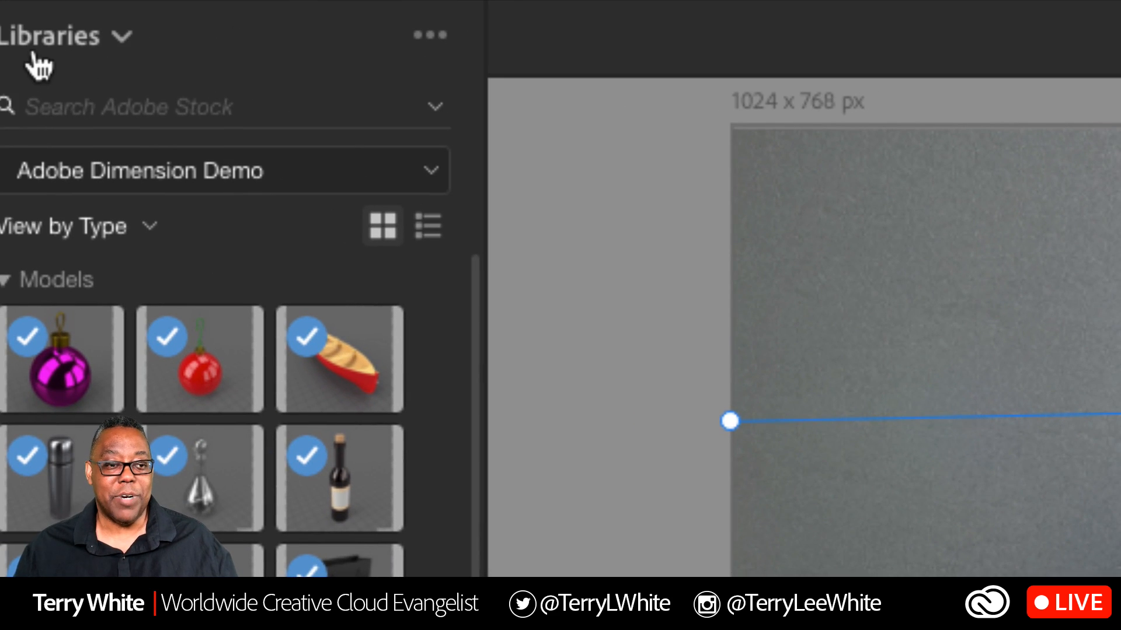
Step: Switch the asset source from Libraries to Starter Assets and look through the models from packaging to basic shapes
{"action": "left_click", "coordinate": [41, 41]}
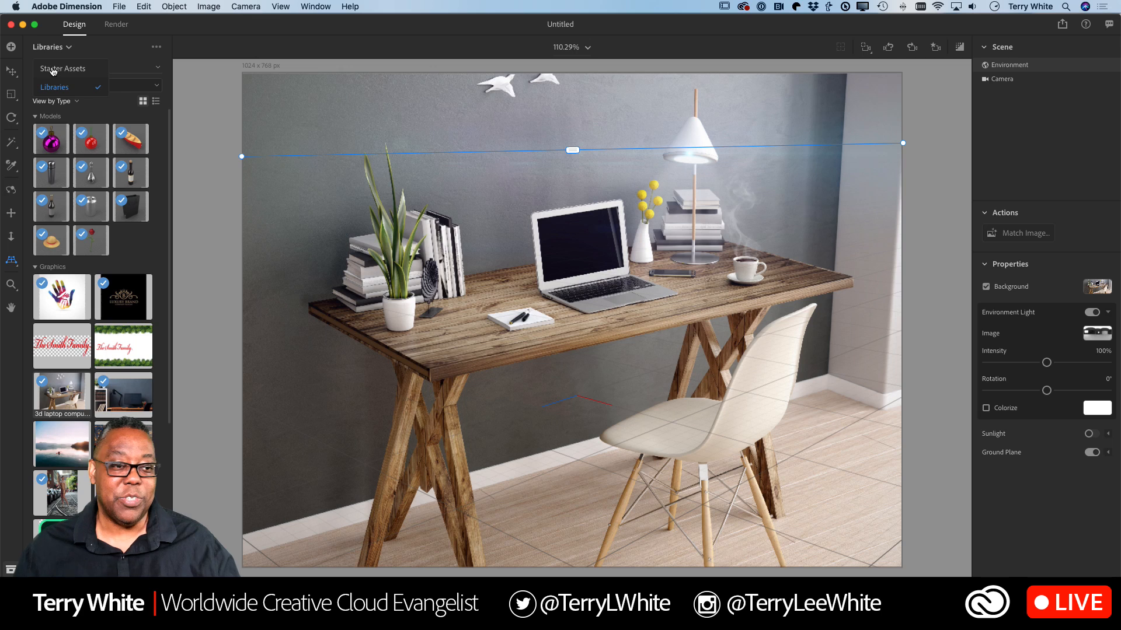
{"action": "left_click", "coordinate": [39, 71]}
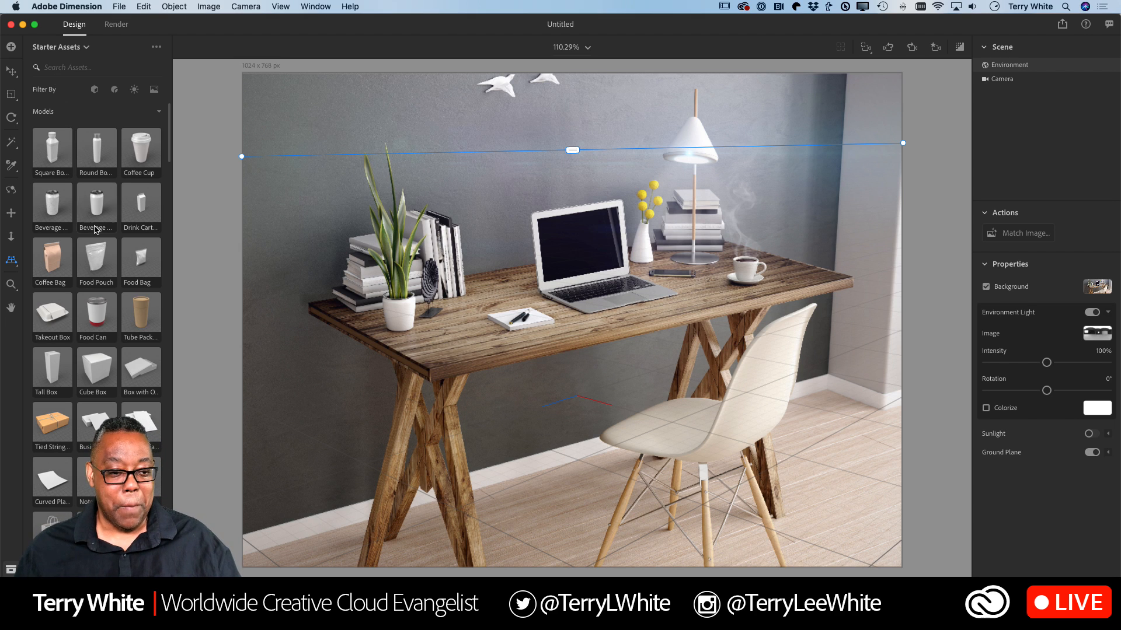
{"action": "scroll", "coordinate": [94, 228], "scroll_direction": "down", "scroll_amount": 3}
{"action": "scroll", "coordinate": [94, 227], "scroll_direction": "down", "scroll_amount": 5}
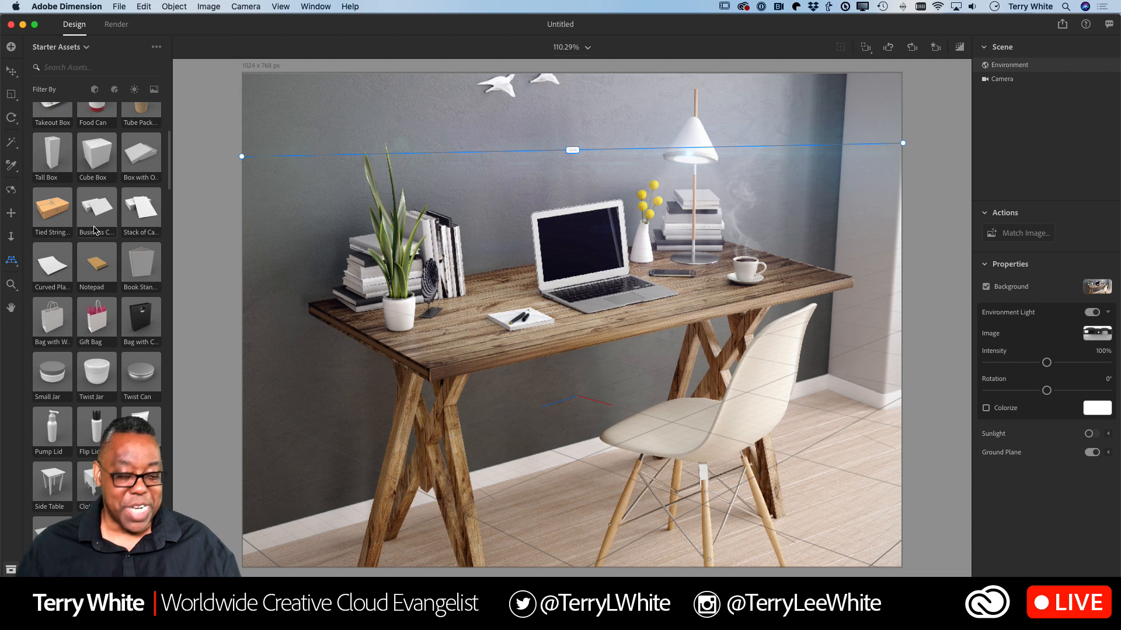
{"action": "scroll", "coordinate": [94, 234], "scroll_direction": "down", "scroll_amount": 1}
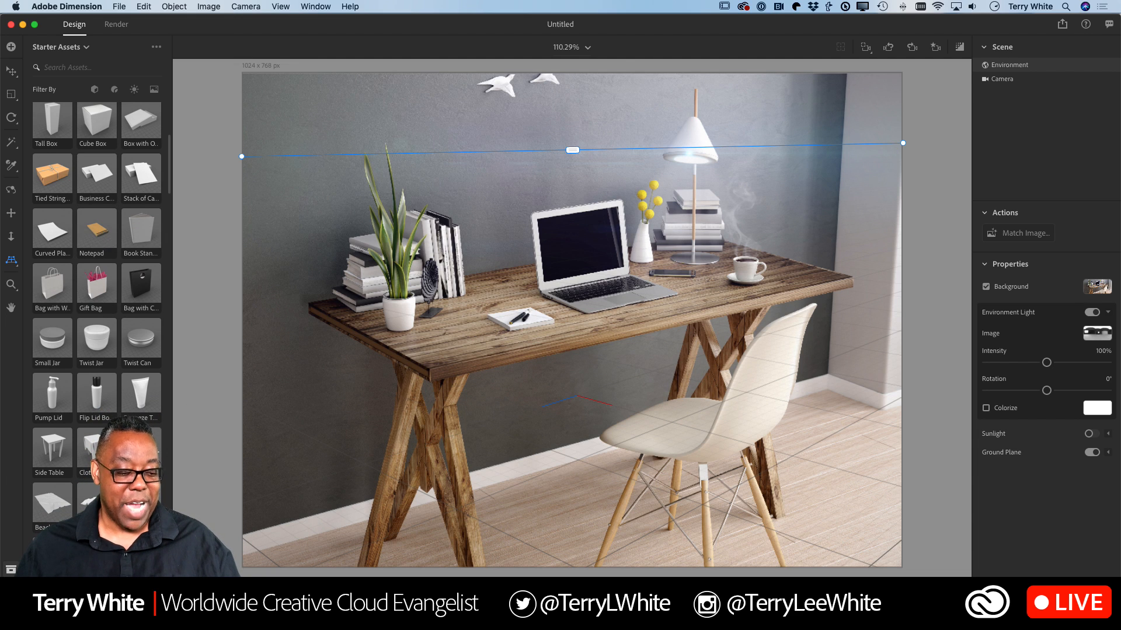
{"action": "scroll", "coordinate": [97, 289], "scroll_direction": "down", "scroll_amount": 2}
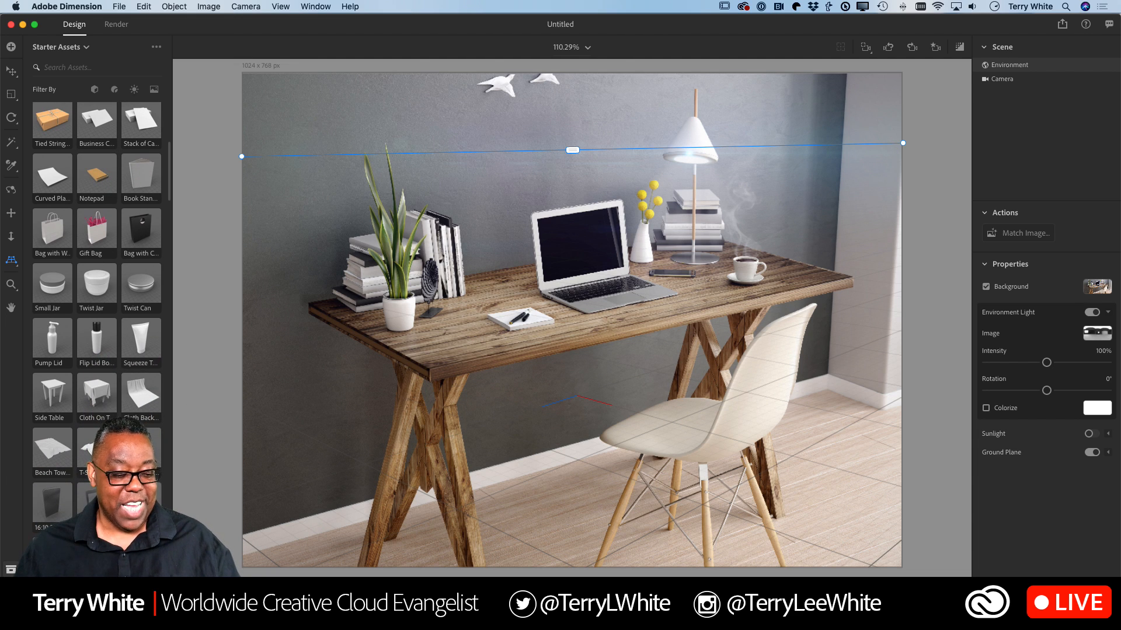
{"action": "scroll", "coordinate": [80, 498], "scroll_direction": "down", "scroll_amount": 3}
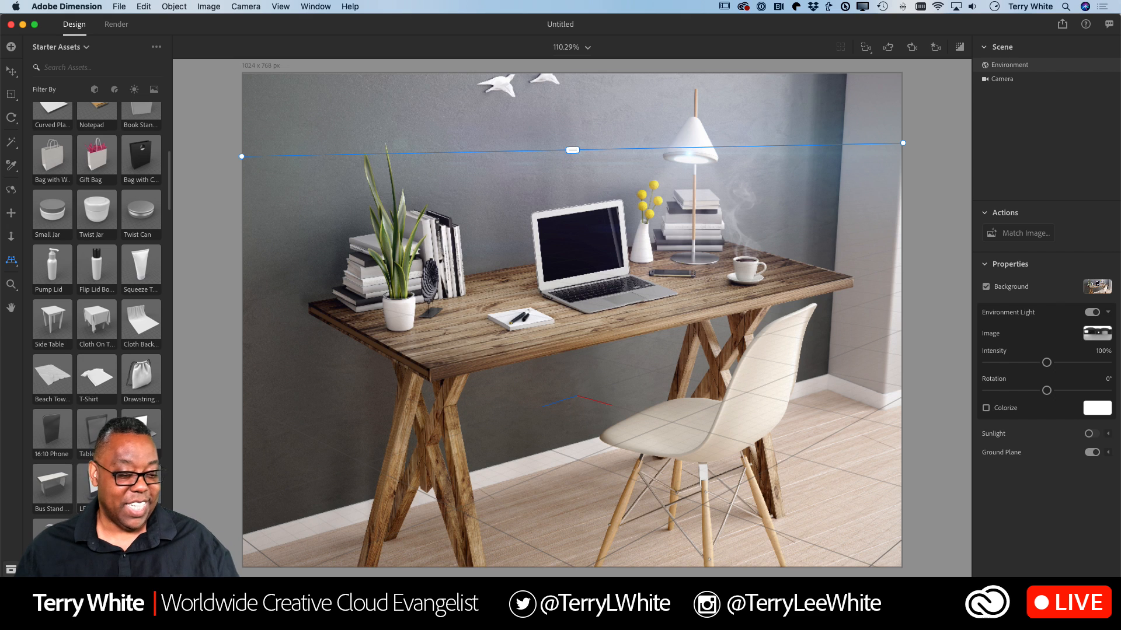
{"action": "scroll", "coordinate": [144, 418], "scroll_direction": "down", "scroll_amount": 5}
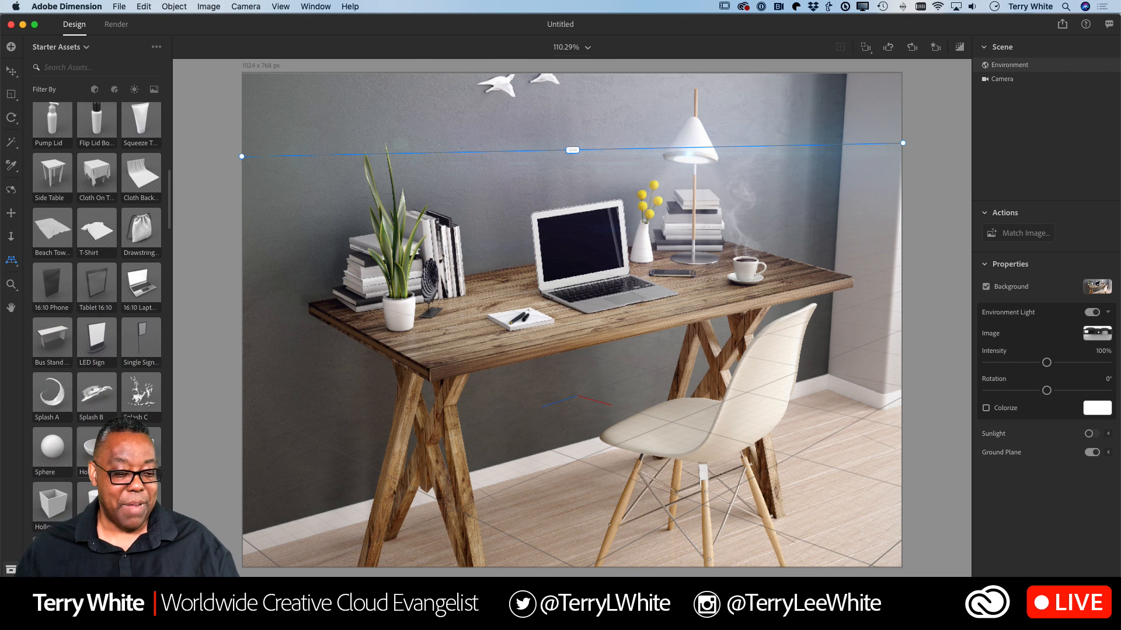
{"action": "scroll", "coordinate": [149, 405], "scroll_direction": "down", "scroll_amount": 10}
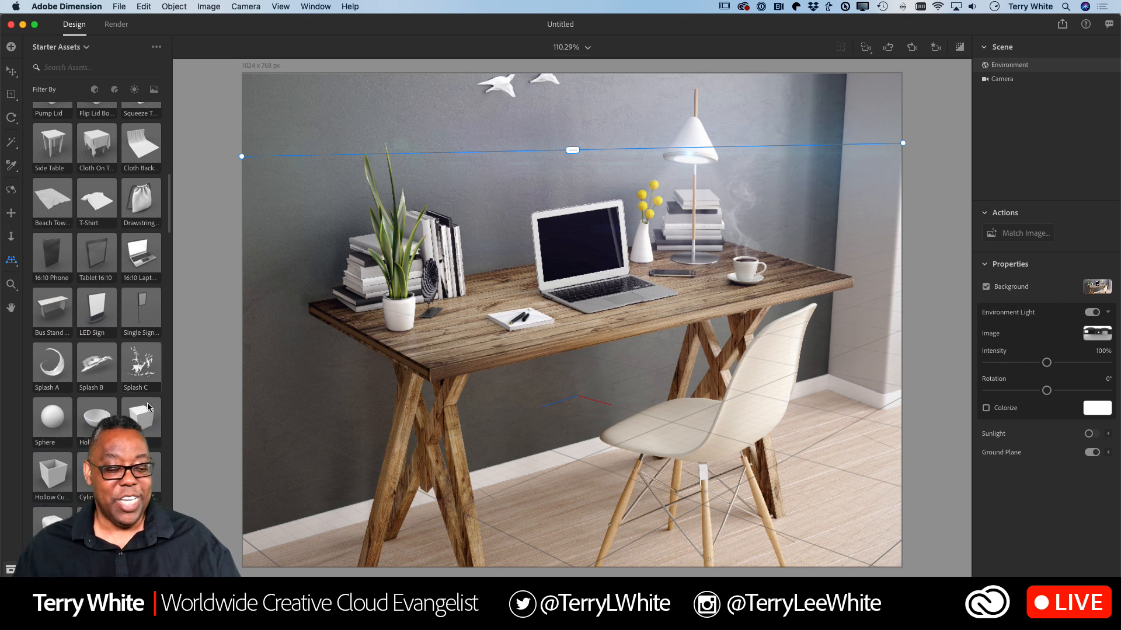
{"action": "scroll", "coordinate": [149, 408], "scroll_direction": "down", "scroll_amount": 1}
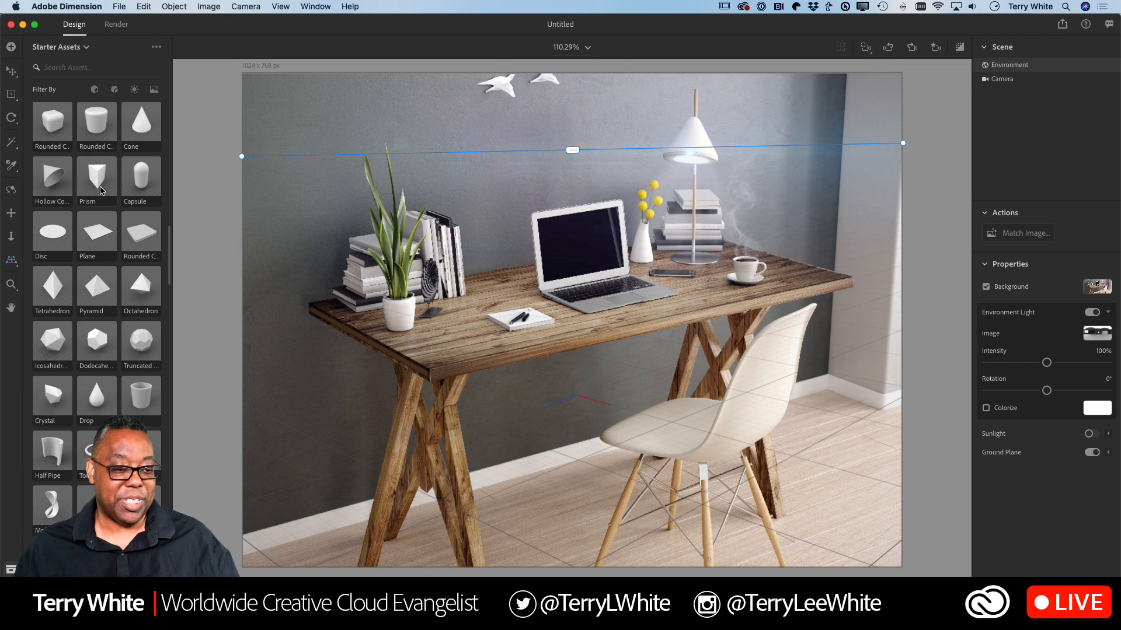
{"action": "scroll", "coordinate": [100, 234], "scroll_direction": "down", "scroll_amount": 3}
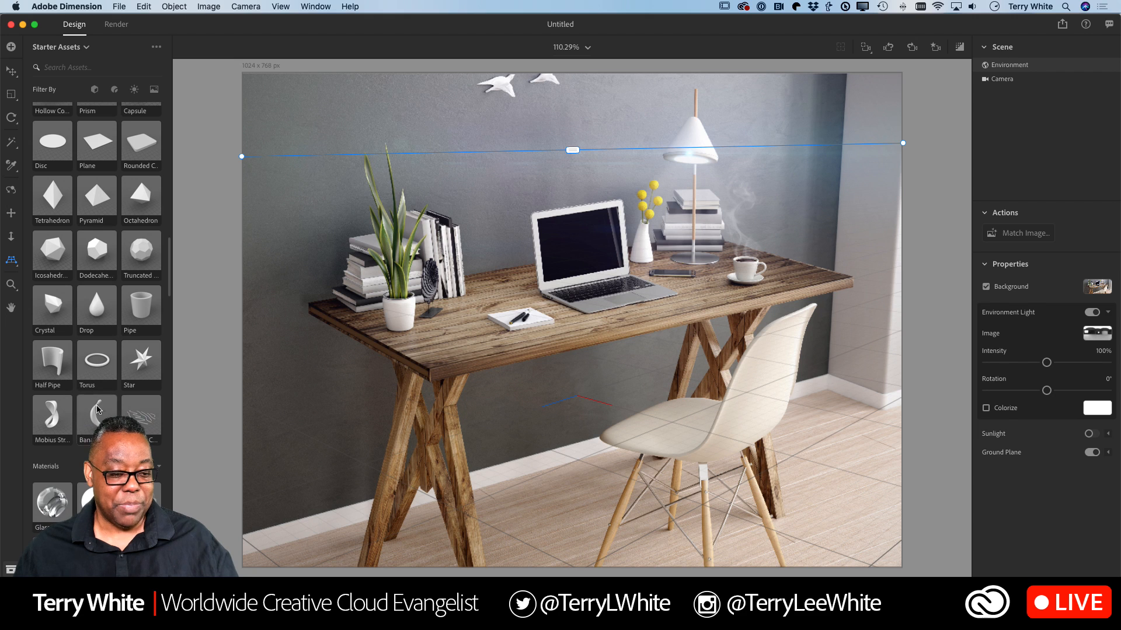
{"action": "scroll", "coordinate": [111, 371], "scroll_direction": "up", "scroll_amount": 10}
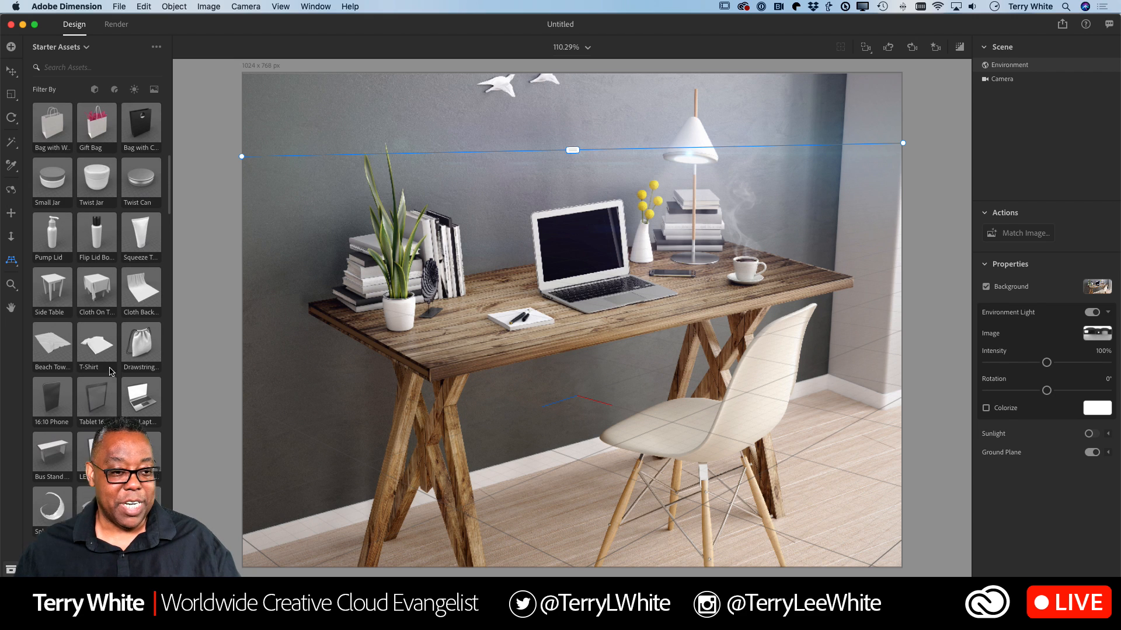
{"action": "scroll", "coordinate": [109, 371], "scroll_direction": "up", "scroll_amount": 4}
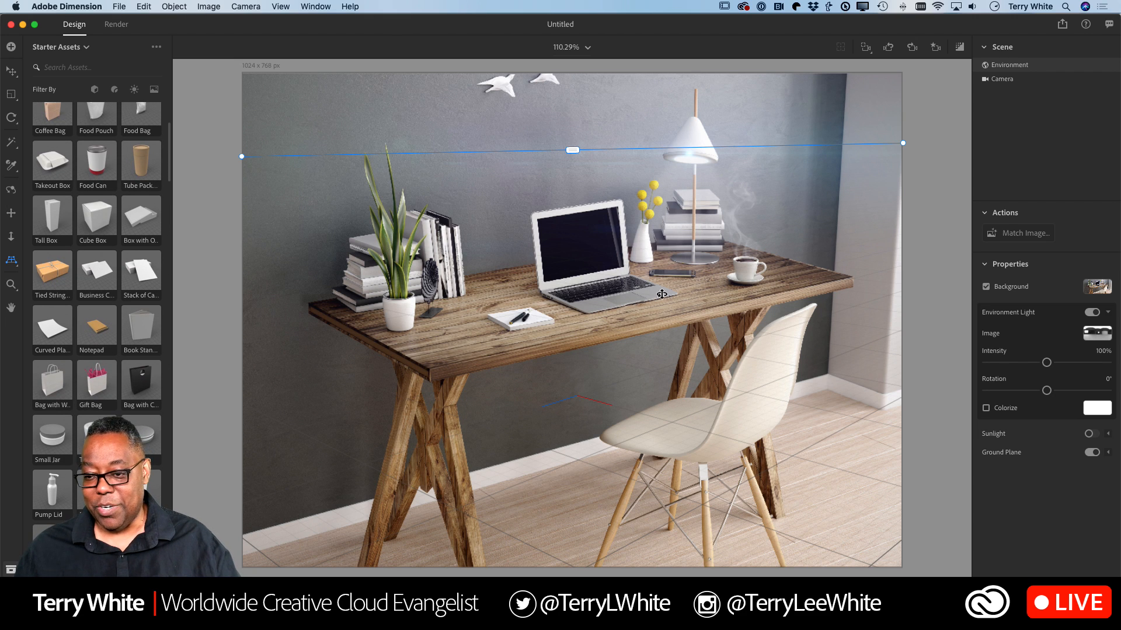
{"action": "scroll", "coordinate": [126, 269], "scroll_direction": "up", "scroll_amount": 5}
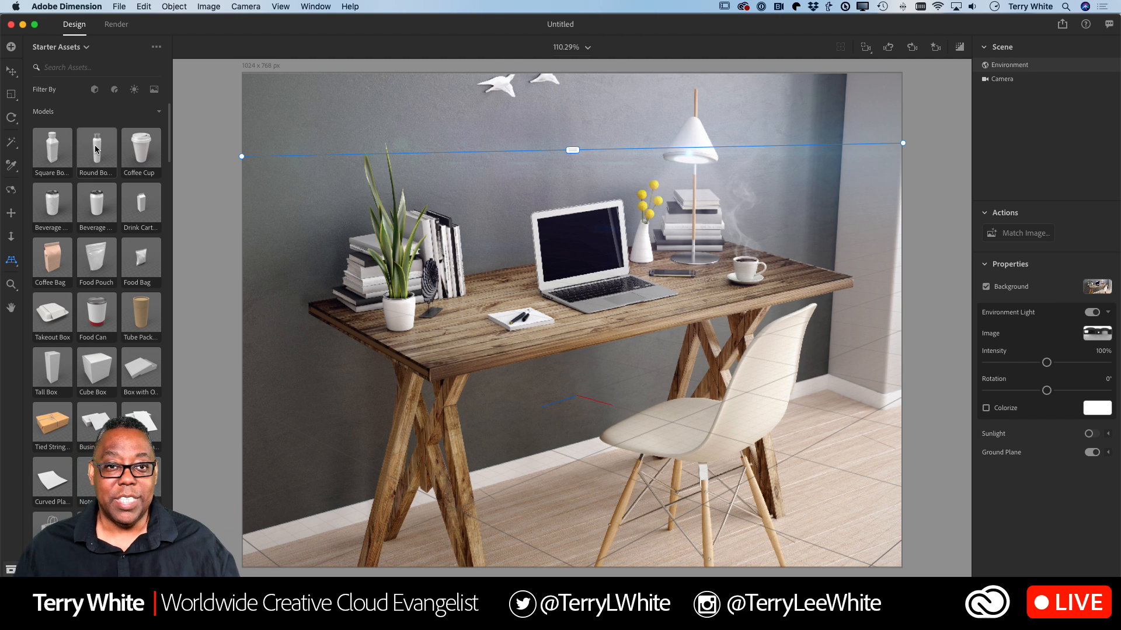
Step: Place the Round Bottle model on the desk beside the plant and tilt the horizon slightly lower at the right end
{"action": "left_click_drag", "start_coordinate": [96, 150], "coordinate": [455, 339]}
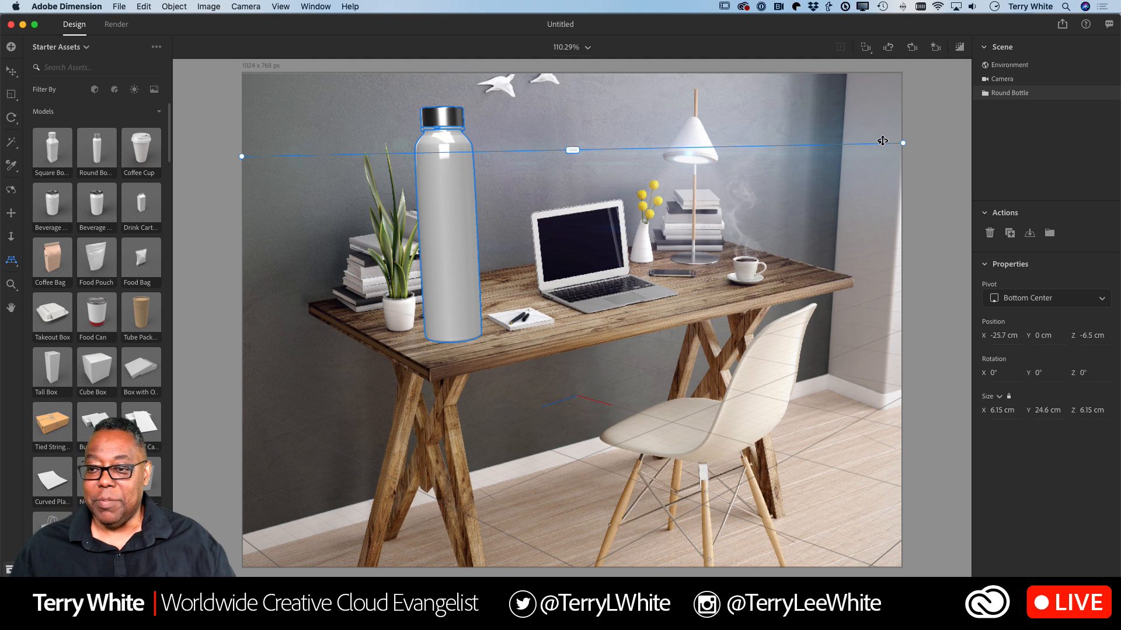
{"action": "left_click_drag", "start_coordinate": [903, 146], "coordinate": [902, 166]}
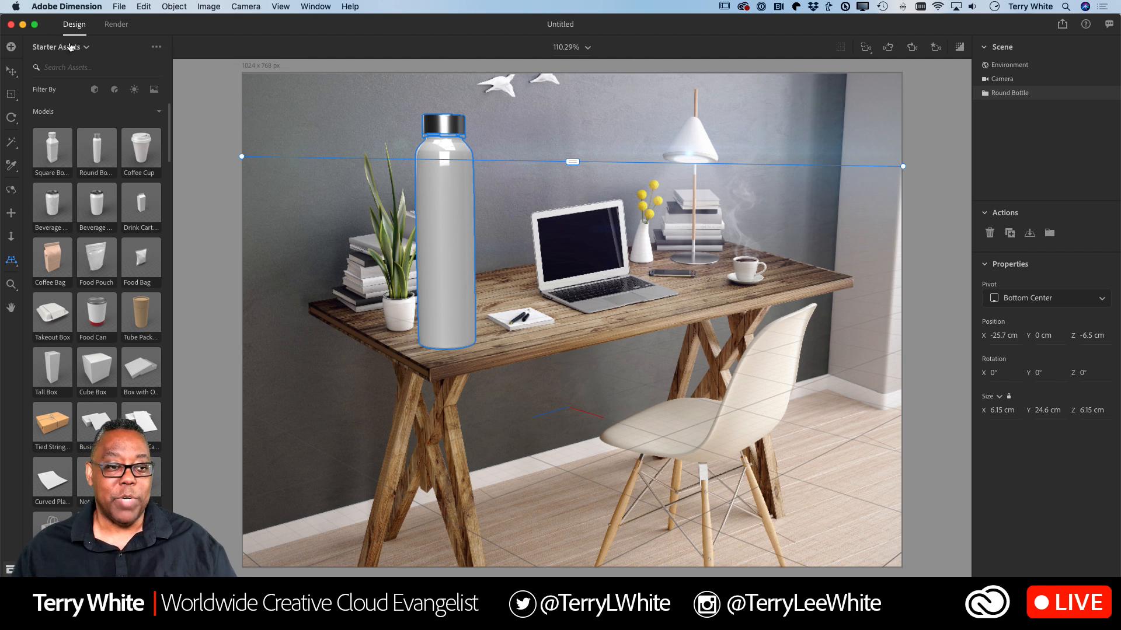
Step: Try moving the bottle vertically and to the desk's far end, and return it to the front beside the notepad at Z -8.4 cm
{"action": "left_click", "coordinate": [12, 74]}
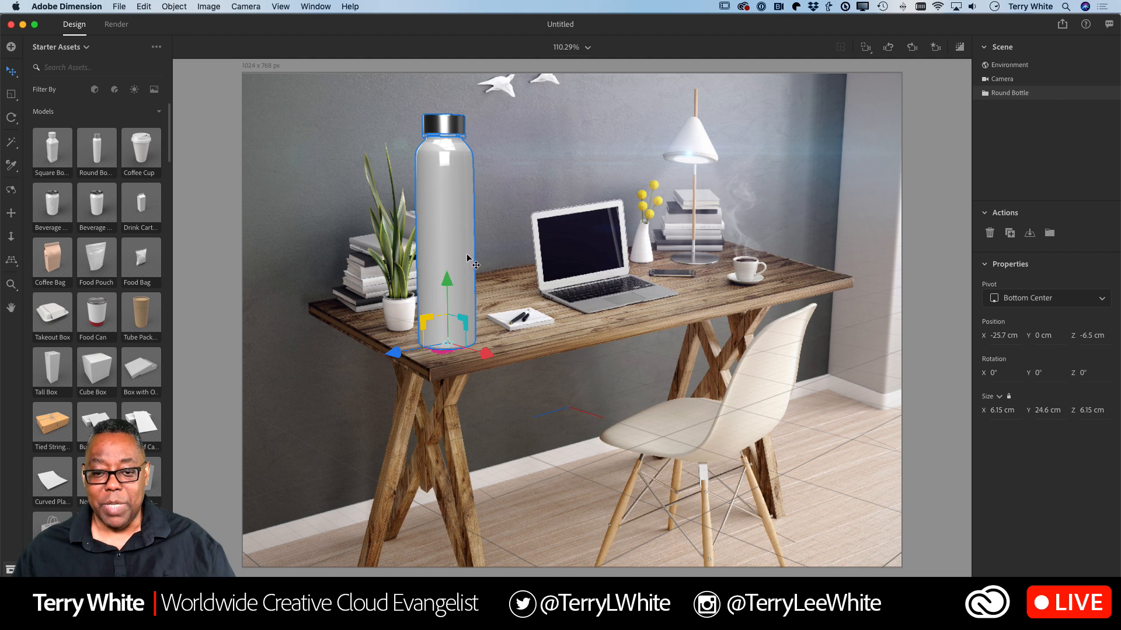
{"action": "left_click_drag", "start_coordinate": [448, 280], "coordinate": [453, 401]}
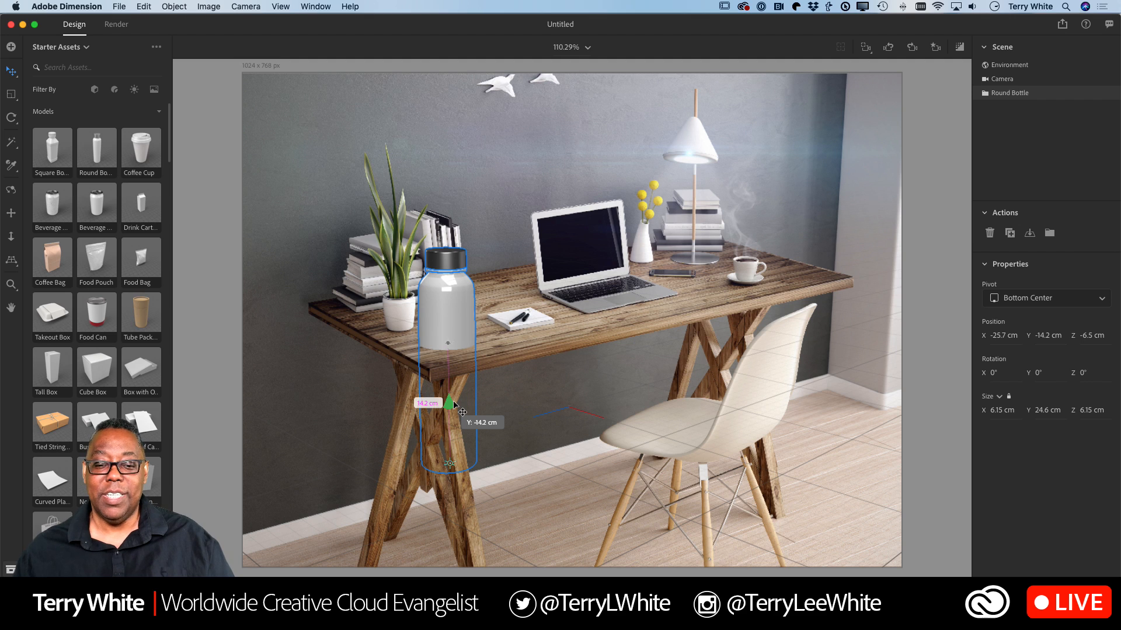
{"action": "left_click_drag", "start_coordinate": [452, 401], "coordinate": [454, 284]}
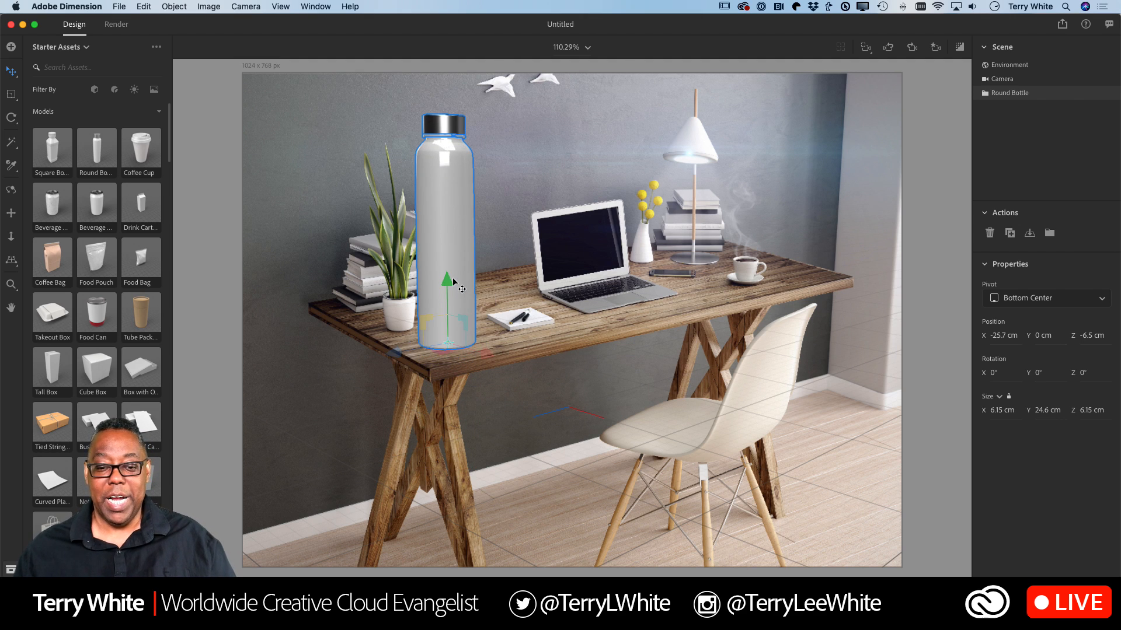
{"action": "left_click_drag", "start_coordinate": [457, 237], "coordinate": [756, 207]}
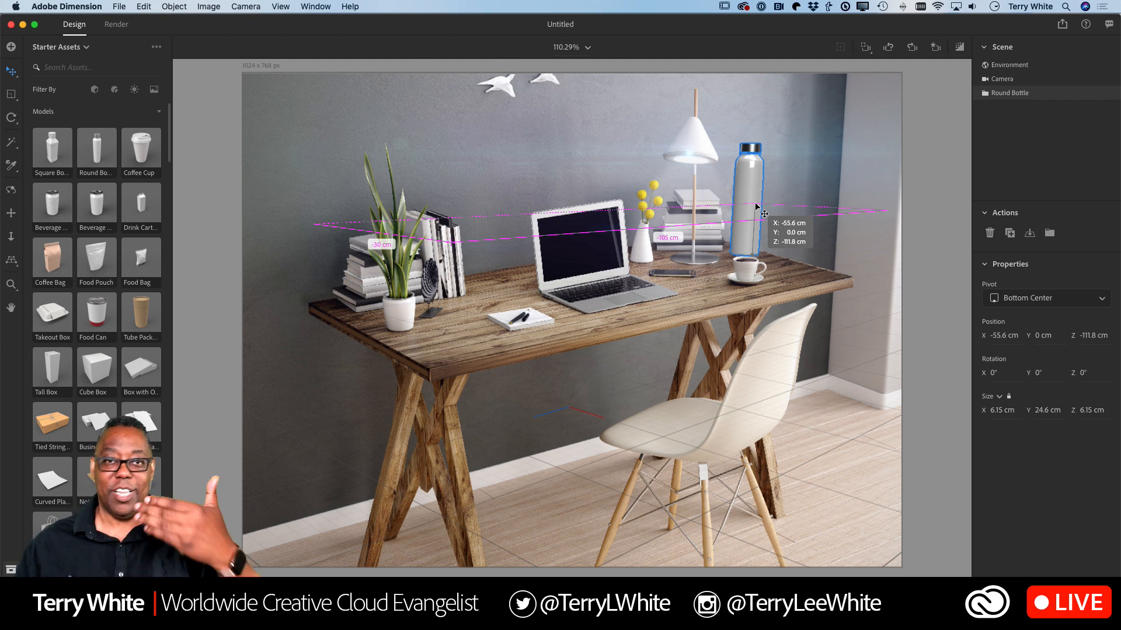
{"action": "left_click_drag", "start_coordinate": [756, 205], "coordinate": [464, 236]}
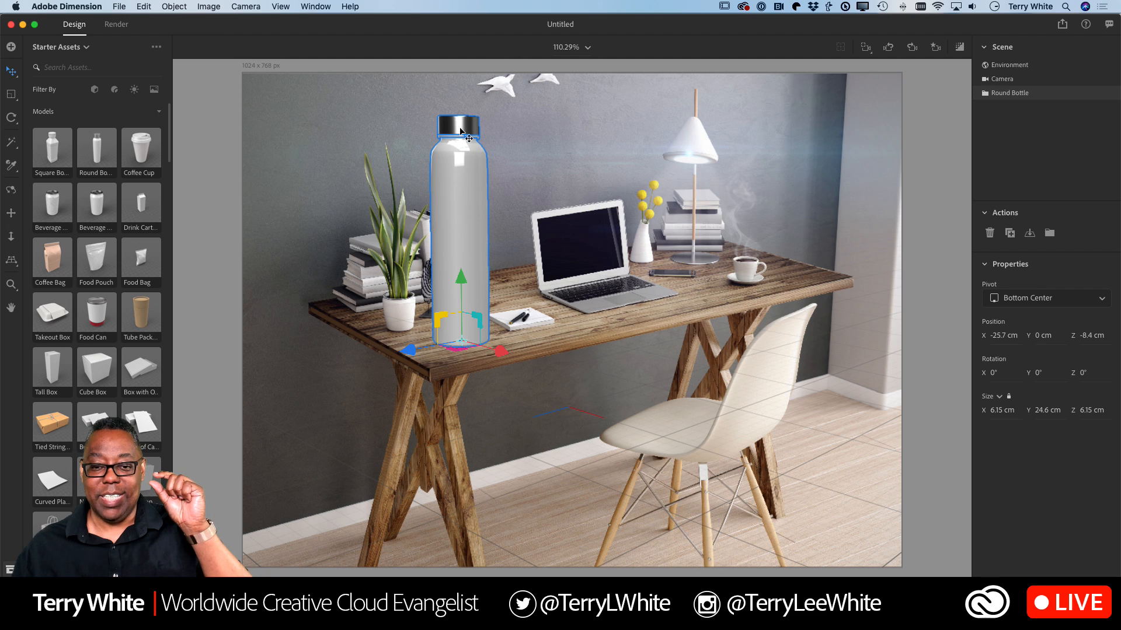
Step: Inspect the separate materials of the bottle's body and lid, leaving the body's material selected
{"action": "double_click", "coordinate": [459, 200]}
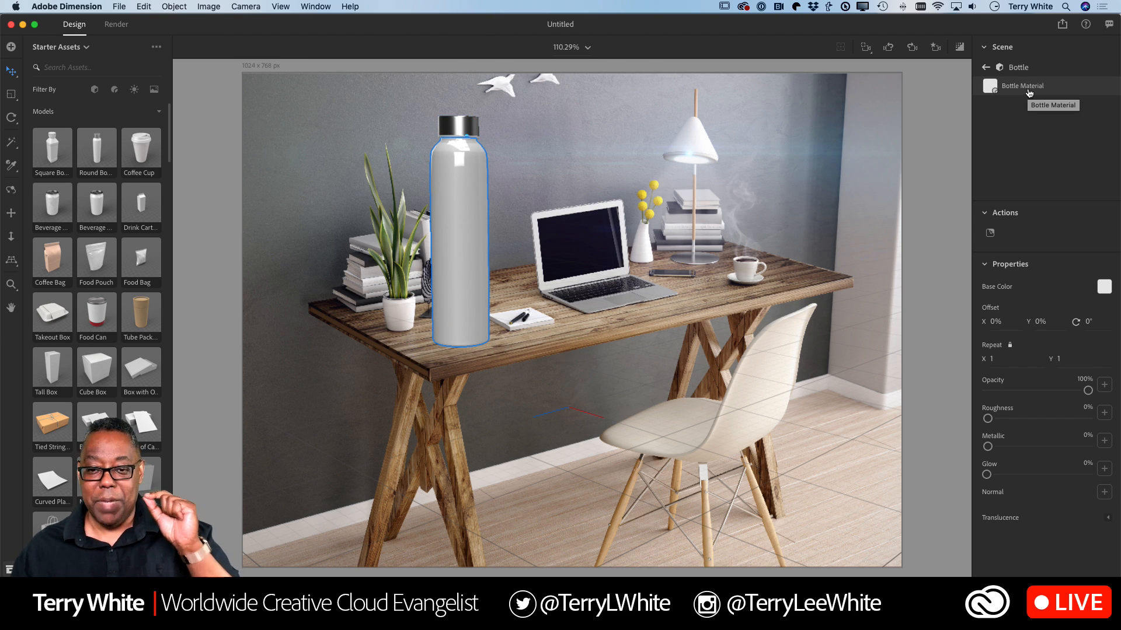
{"action": "left_click", "coordinate": [460, 125]}
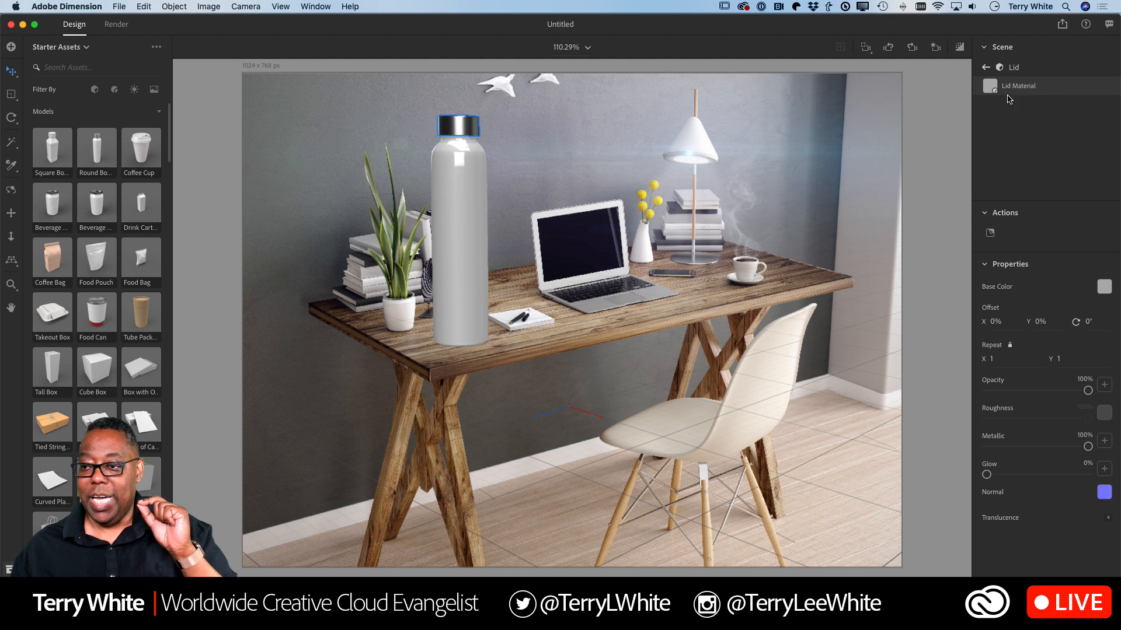
{"action": "left_click", "coordinate": [447, 219]}
{"action": "left_click", "coordinate": [447, 220]}
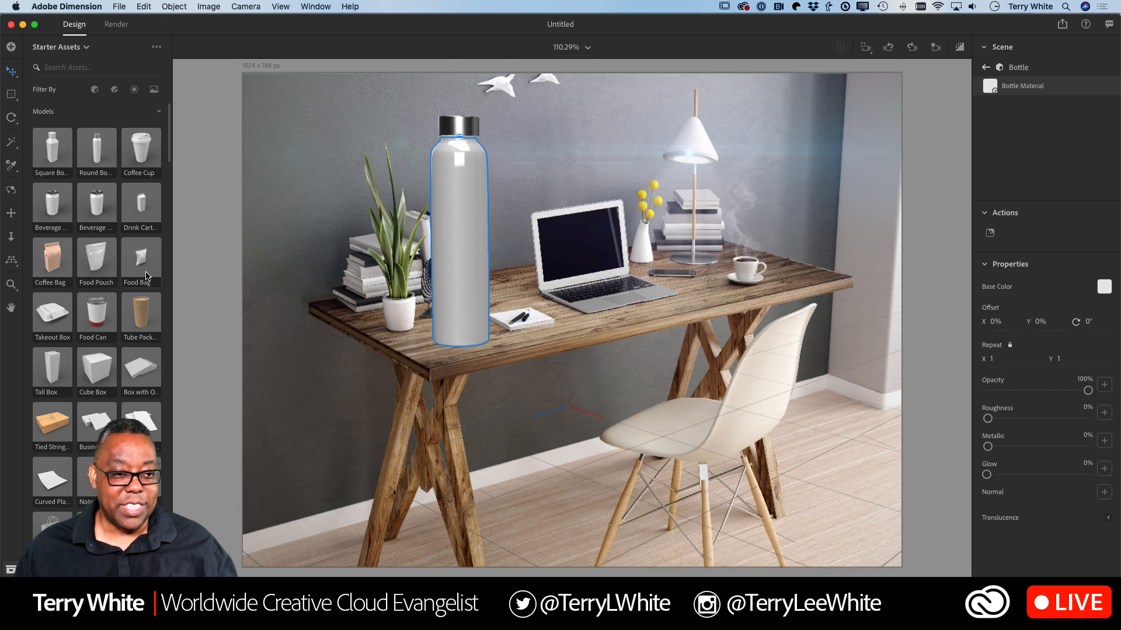
Step: Try the Metal starter material on the bottle's body and replace it with Honeycomb Tile
{"action": "left_click", "coordinate": [159, 114]}
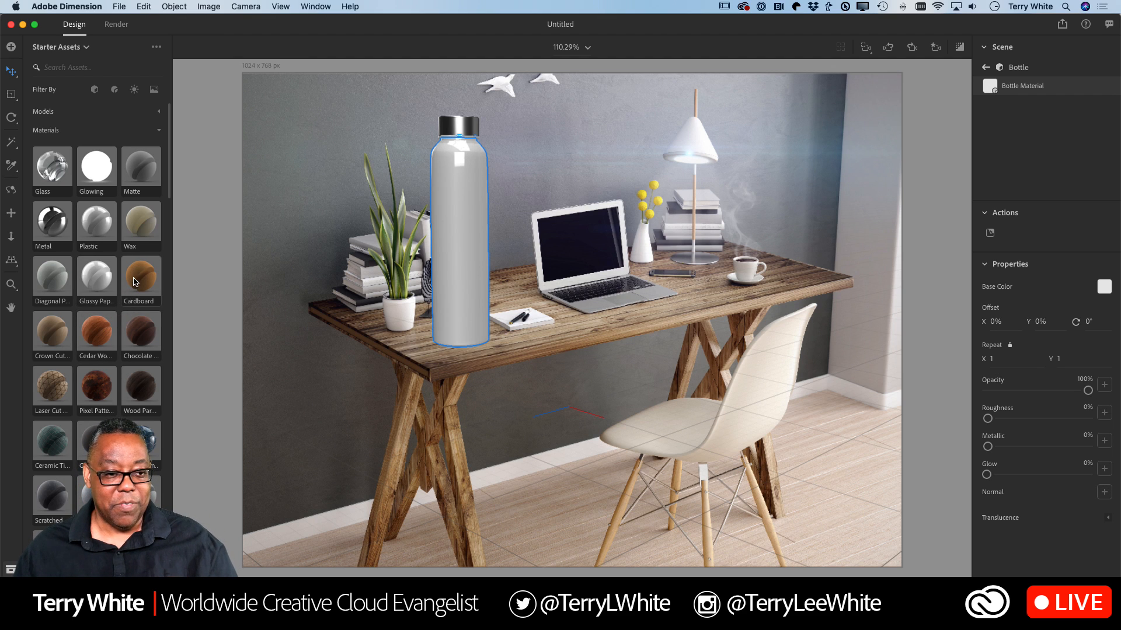
{"action": "left_click", "coordinate": [55, 229]}
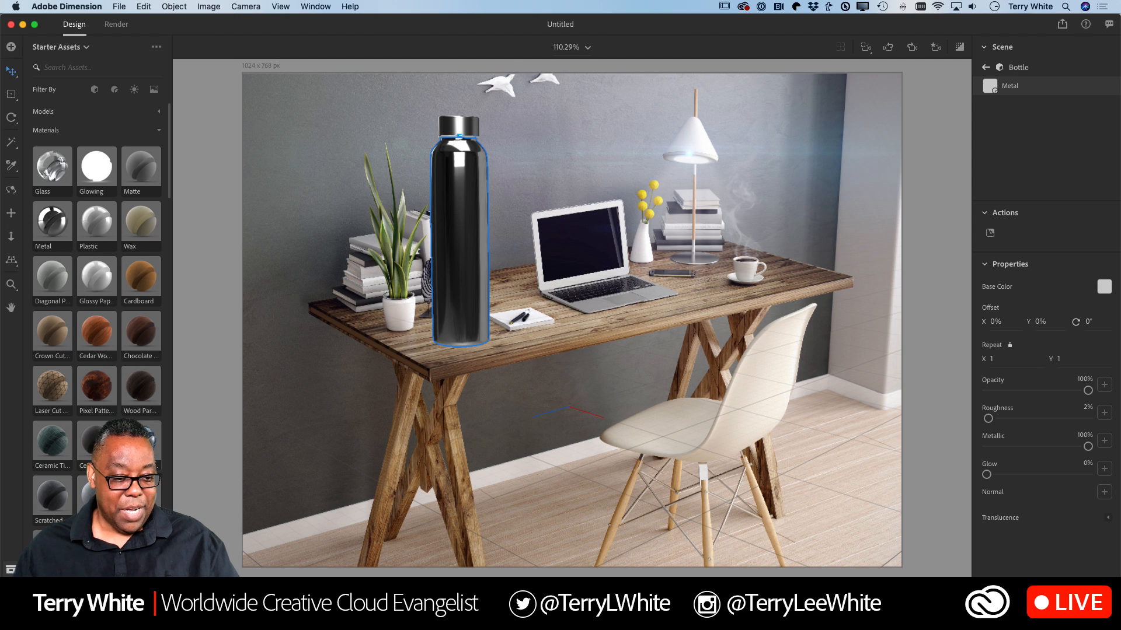
{"action": "left_click", "coordinate": [140, 442]}
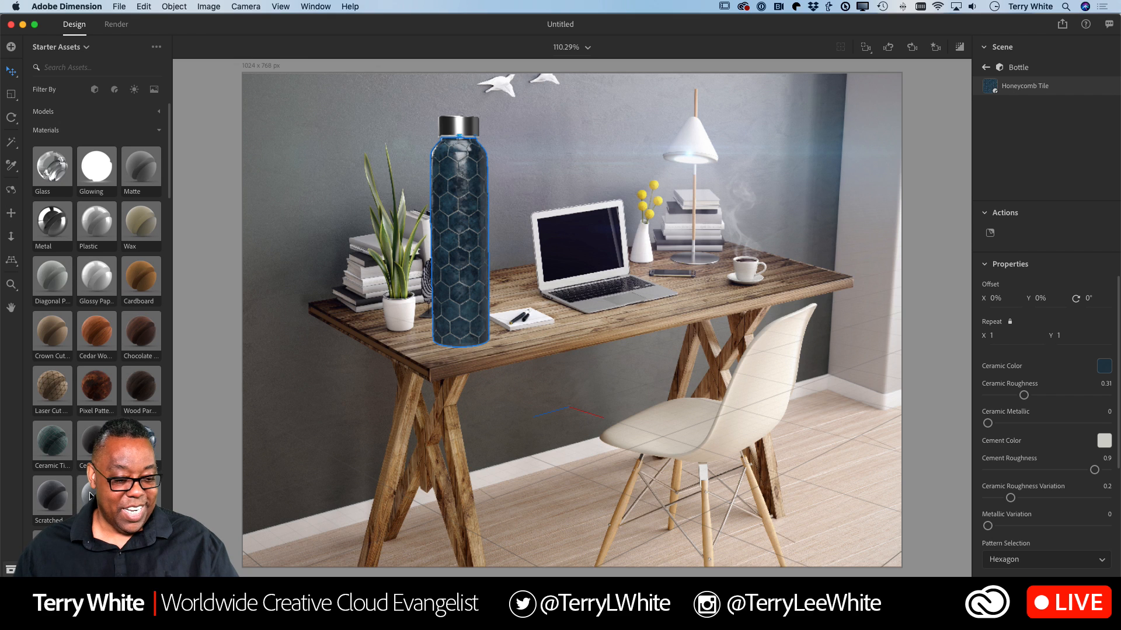
Step: Try the Brushed Concrete and Veined Marble starter materials on the bottle's body
{"action": "left_click", "coordinate": [90, 496]}
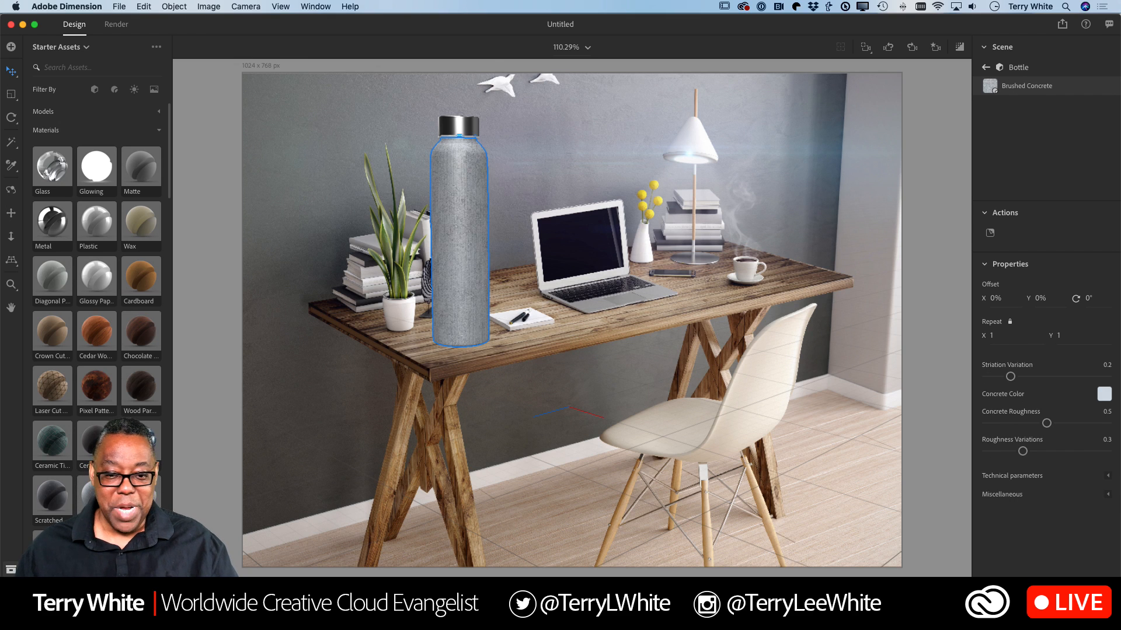
{"action": "scroll", "coordinate": [96, 307], "scroll_direction": "down", "scroll_amount": 1}
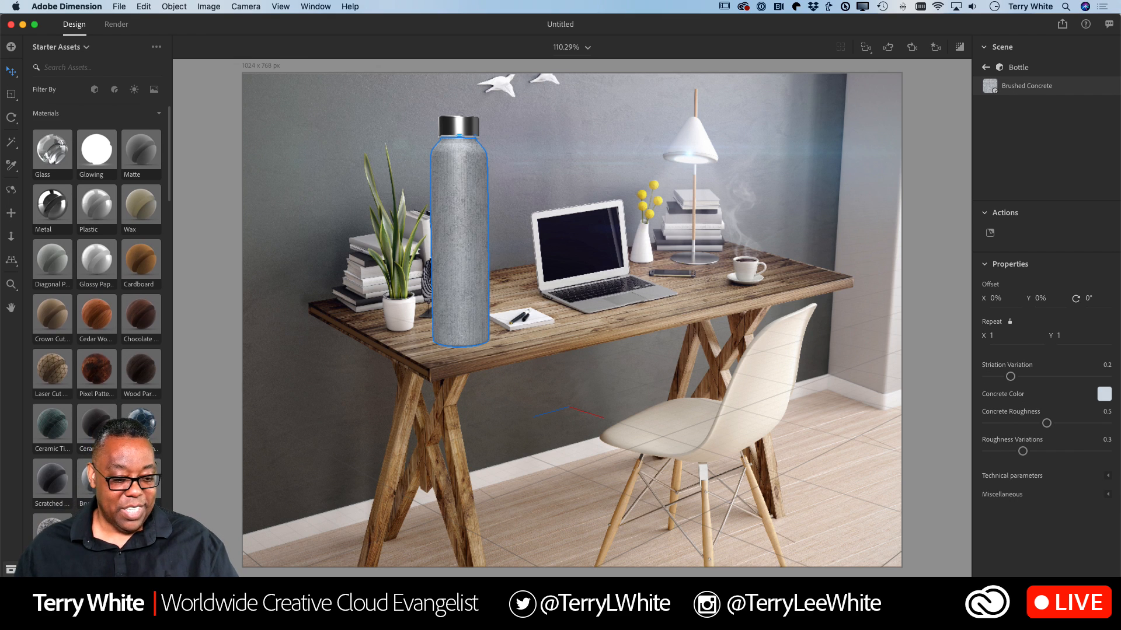
{"action": "left_click", "coordinate": [58, 544]}
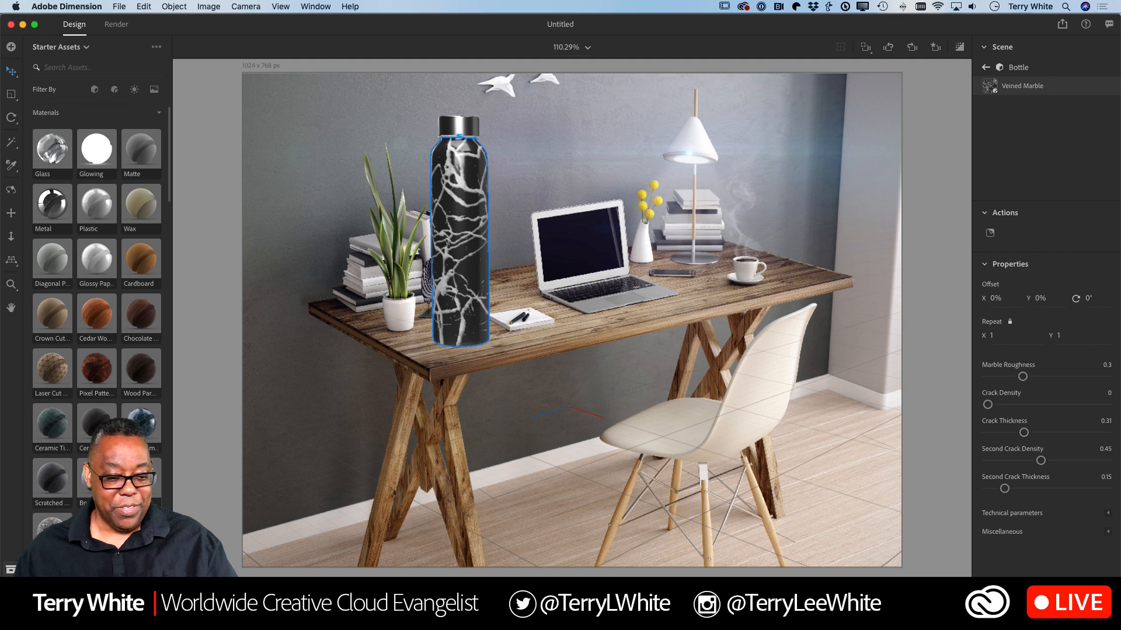
Step: Try the Brass, Clean Gold and Scratched Copper materials on the bottle's body
{"action": "scroll", "coordinate": [96, 315], "scroll_direction": "down", "scroll_amount": 4}
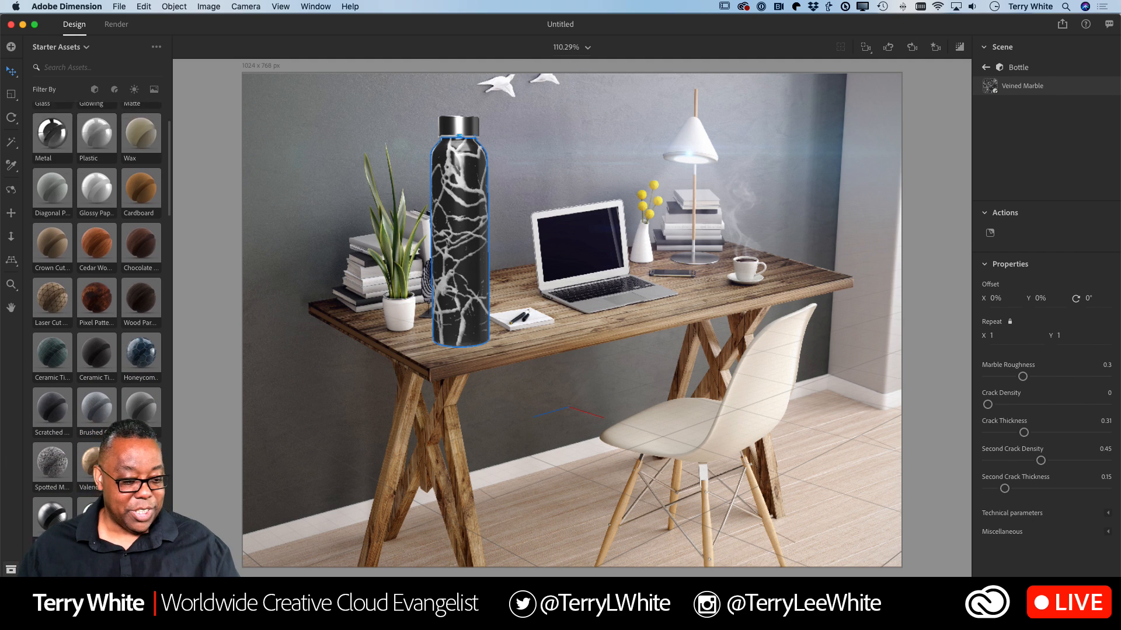
{"action": "scroll", "coordinate": [96, 315], "scroll_direction": "down", "scroll_amount": 4}
{"action": "left_click", "coordinate": [154, 470]}
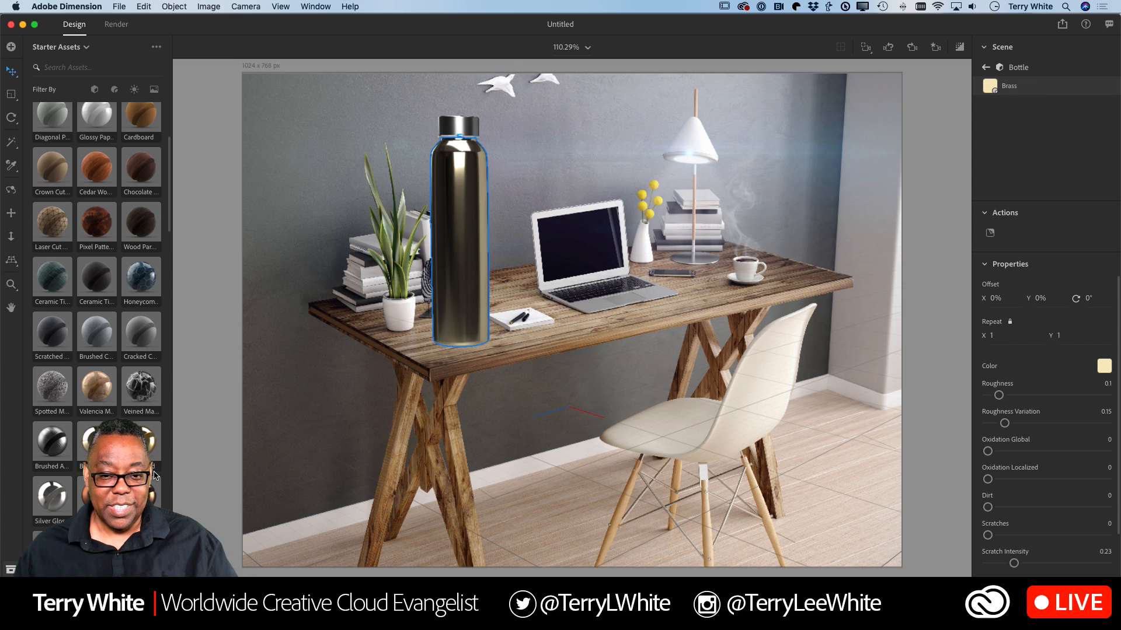
{"action": "left_click", "coordinate": [142, 449]}
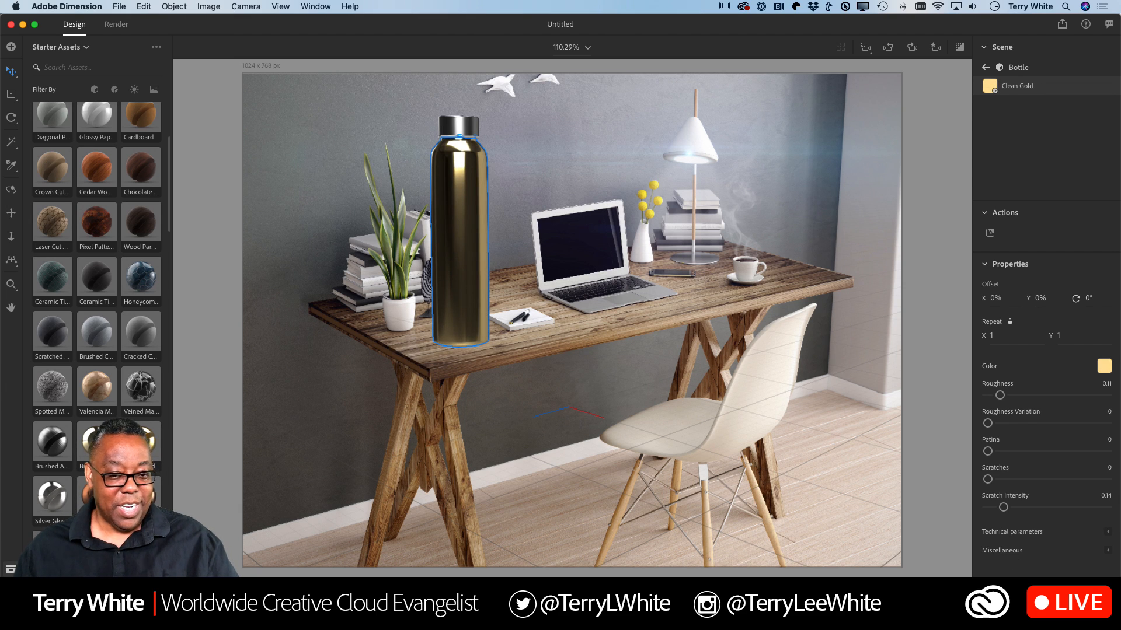
{"action": "left_click", "coordinate": [142, 496]}
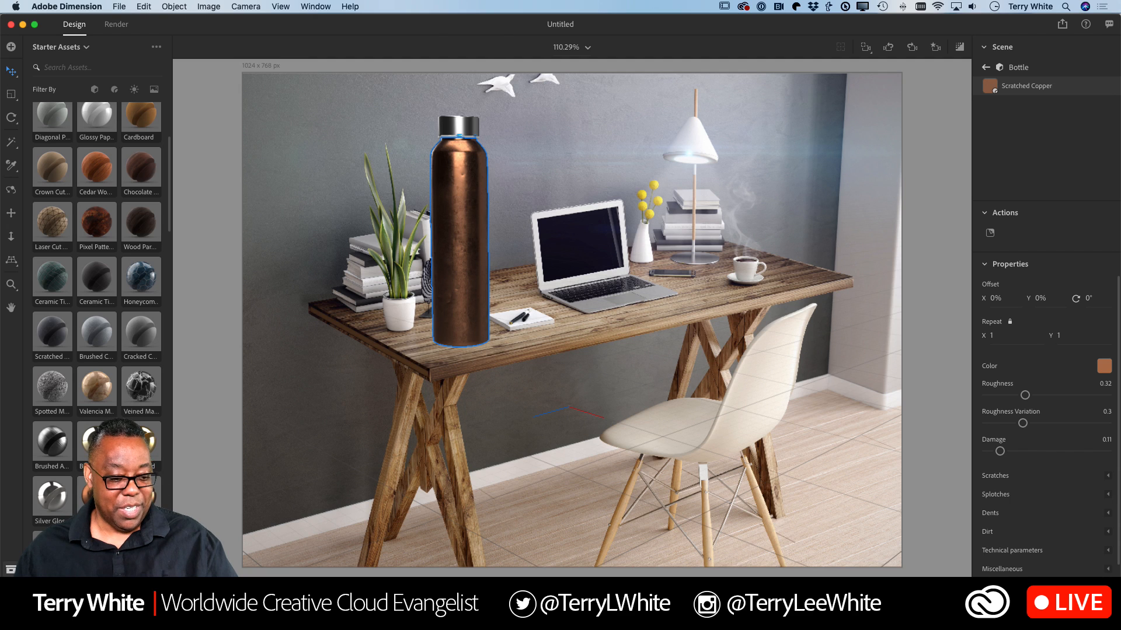
Step: Try the Gelatin and Glass starter materials on the bottle's body
{"action": "scroll", "coordinate": [66, 519], "scroll_direction": "down", "scroll_amount": 3}
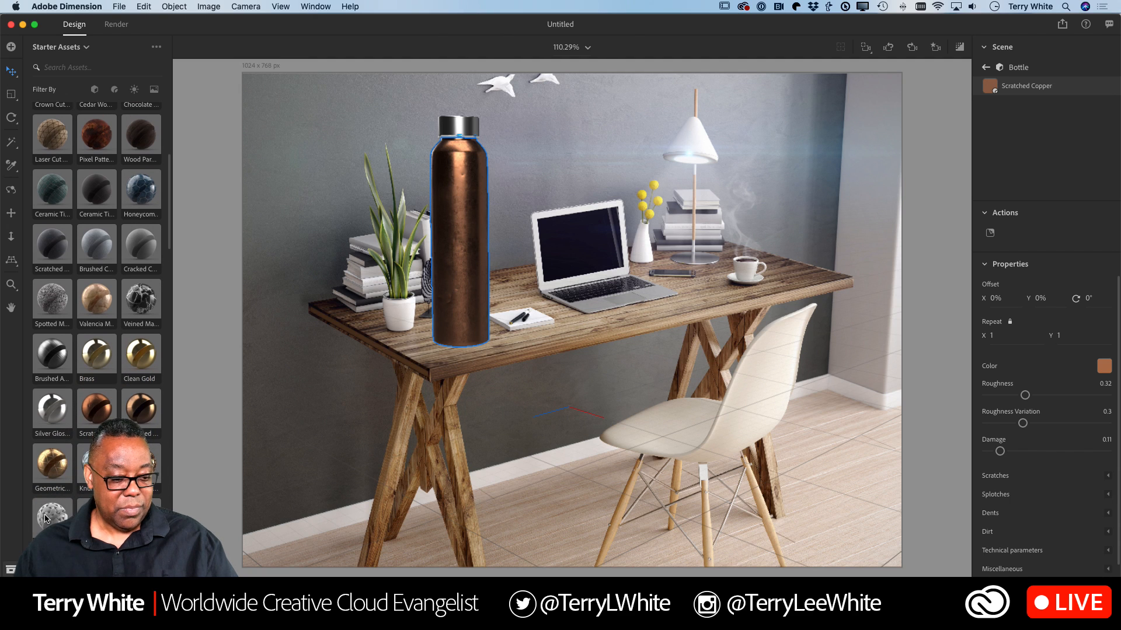
{"action": "scroll", "coordinate": [96, 319], "scroll_direction": "down", "scroll_amount": 3}
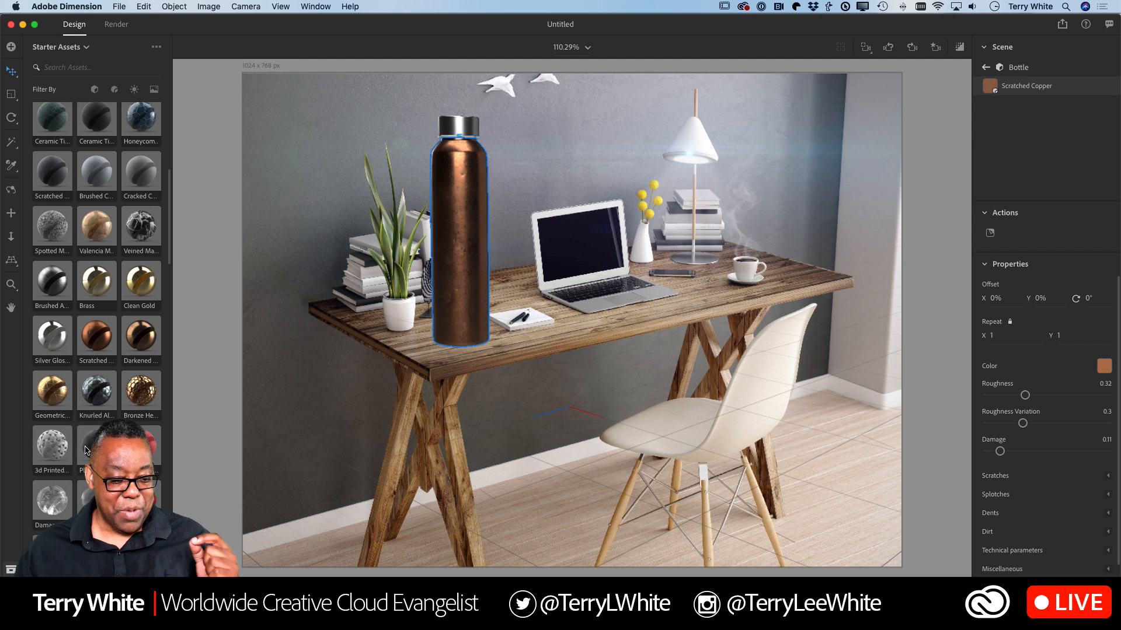
{"action": "left_click", "coordinate": [141, 500]}
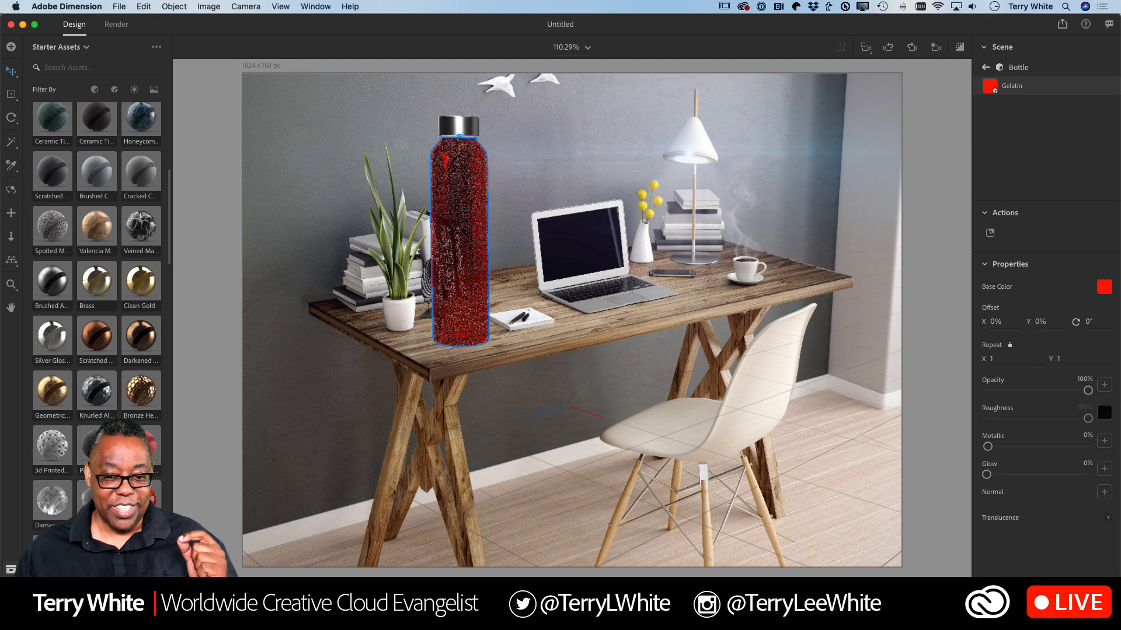
{"action": "scroll", "coordinate": [99, 361], "scroll_direction": "up", "scroll_amount": 10}
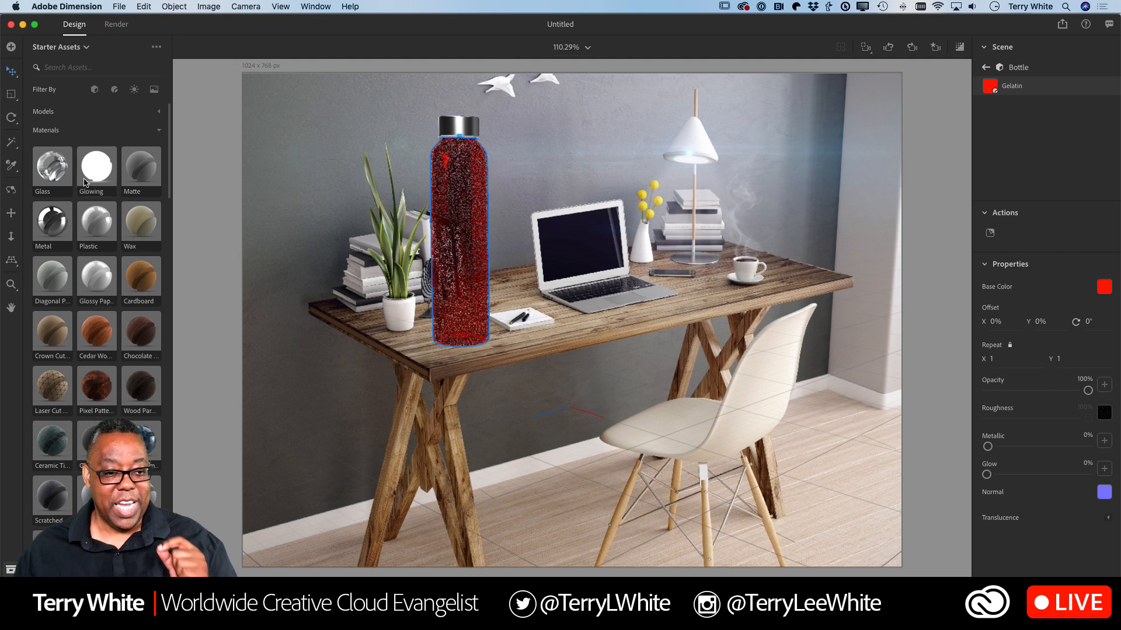
{"action": "left_click", "coordinate": [53, 165]}
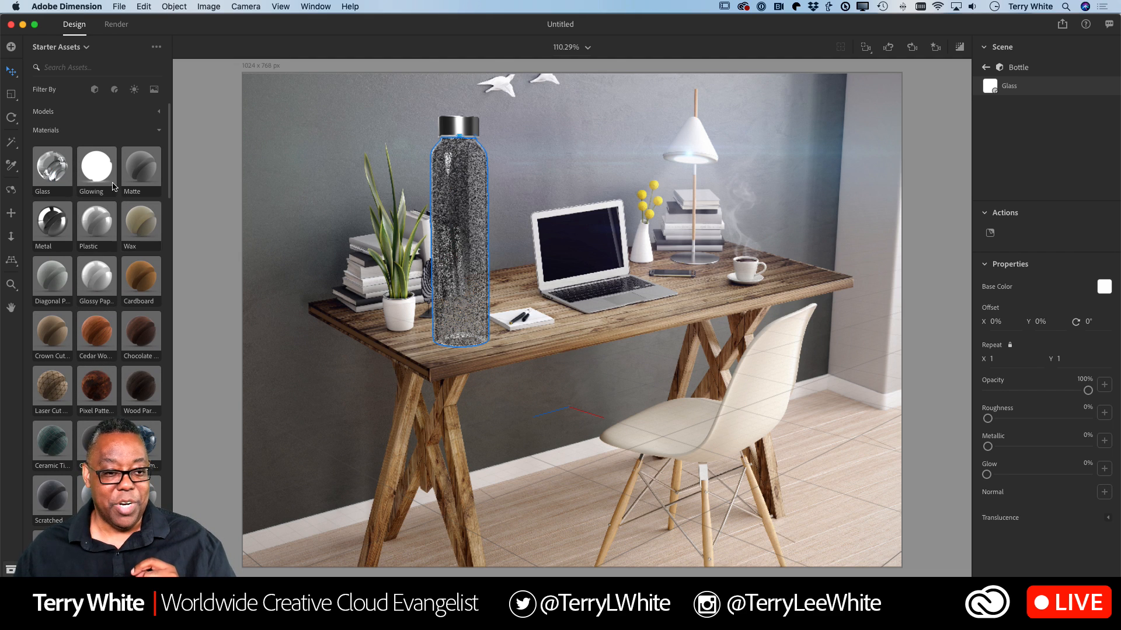
Step: Undo the material trials back to the original Bottle Material and apply the Metal starter material to the bottle's body
{"action": "key", "text": "super+z"}
{"action": "key", "text": "super+z"}
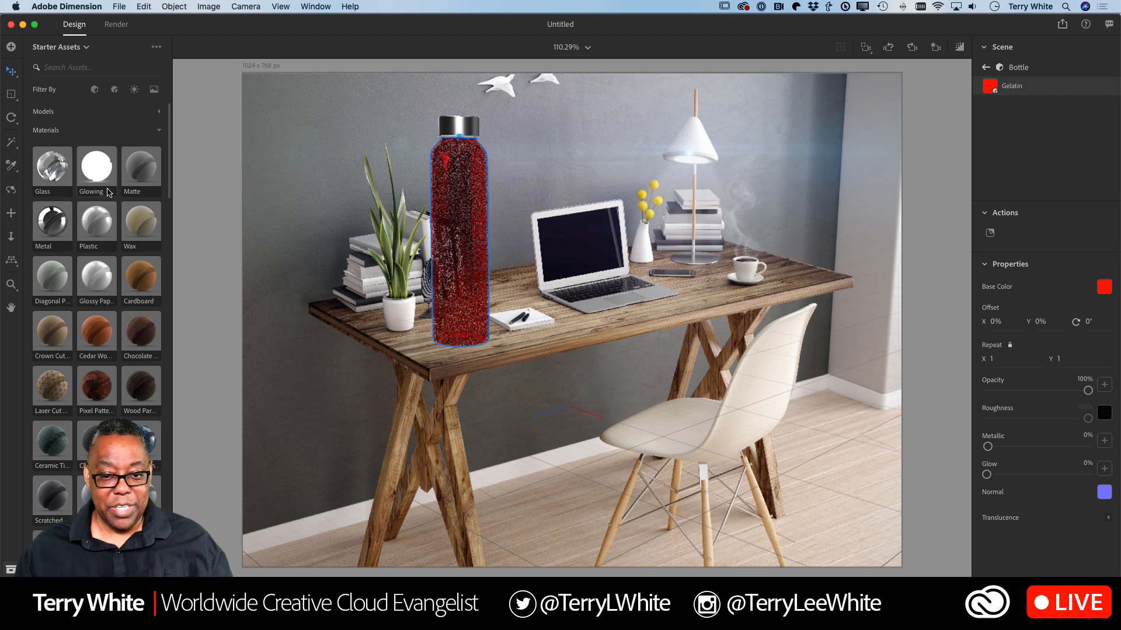
{"action": "key", "text": "super+z"}
{"action": "key", "text": "super+z"}
{"action": "key", "text": "super+z"}
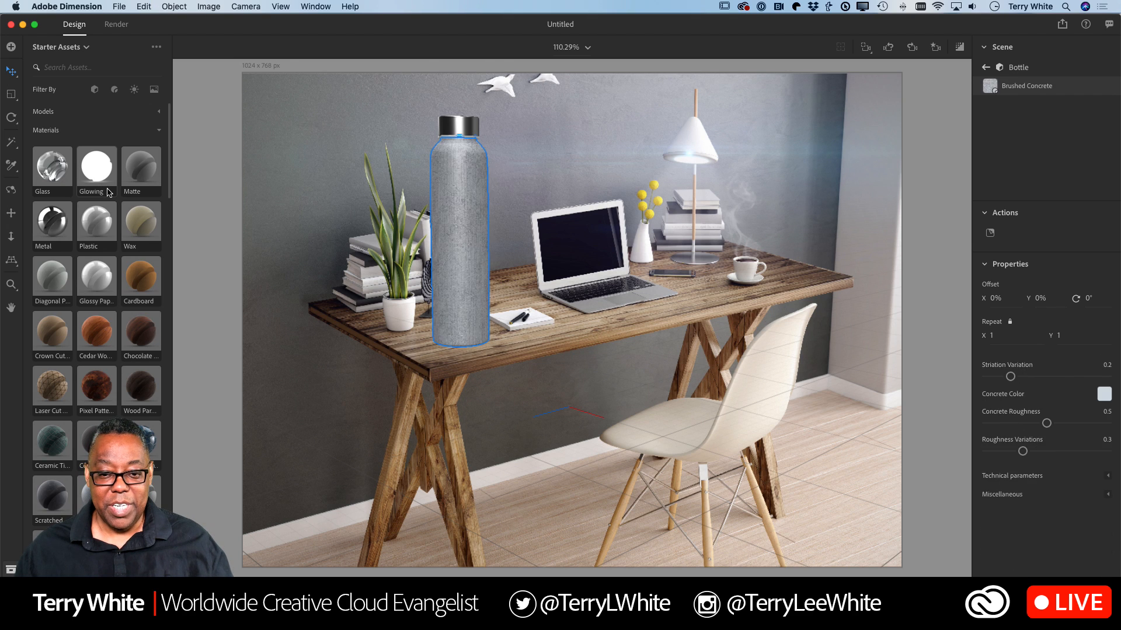
{"action": "key", "text": "super+z"}
{"action": "key", "text": "super+z"}
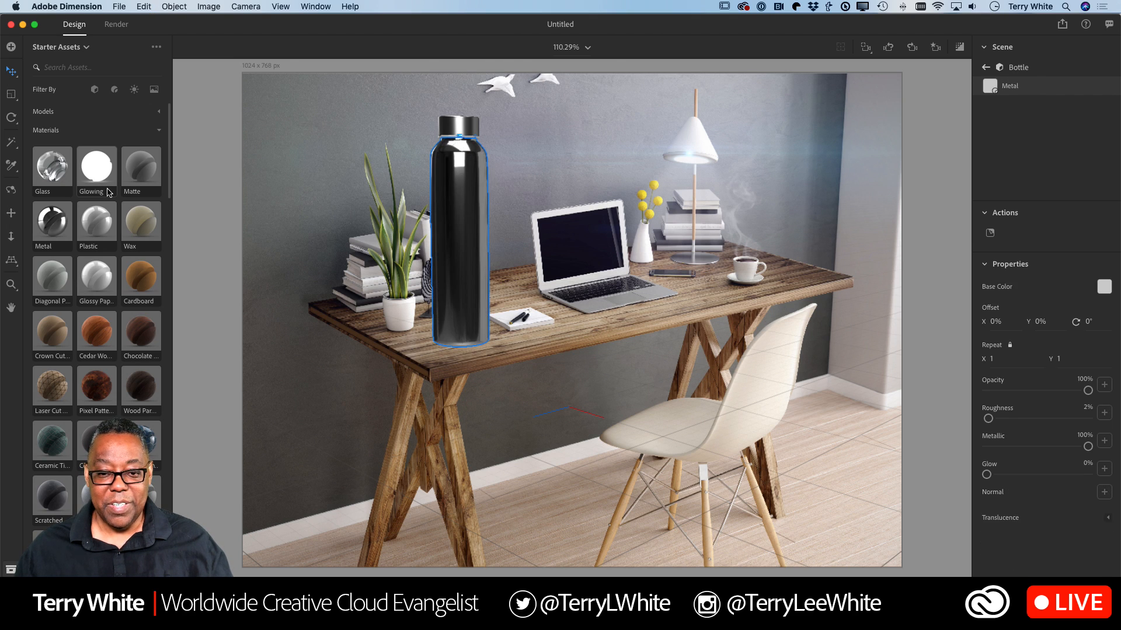
{"action": "key", "text": "super+z"}
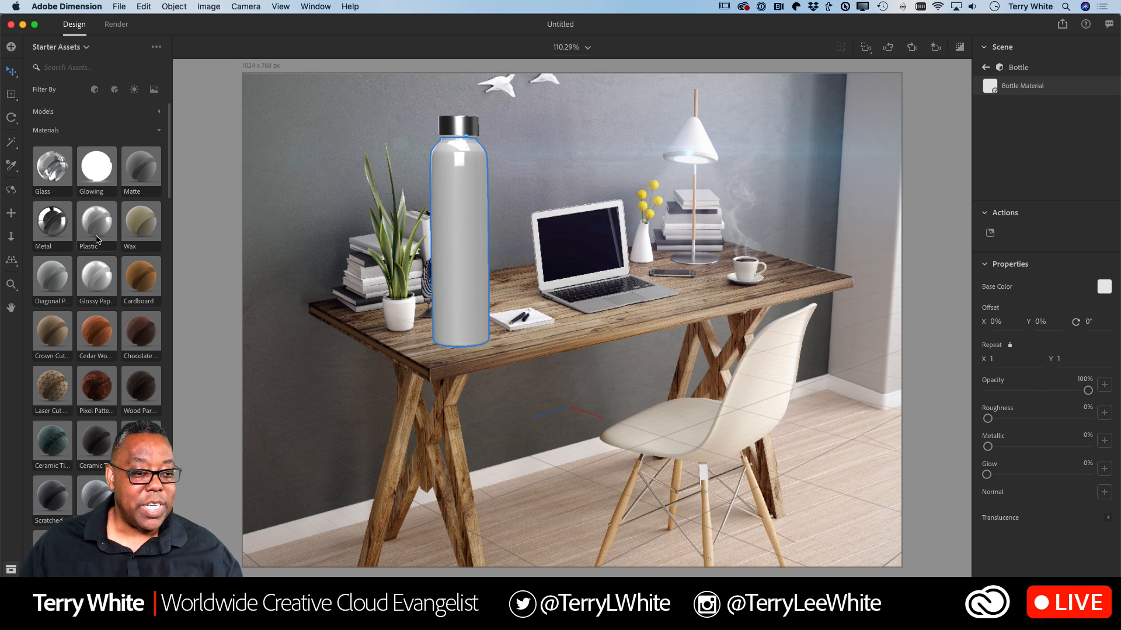
{"action": "left_click", "coordinate": [59, 227]}
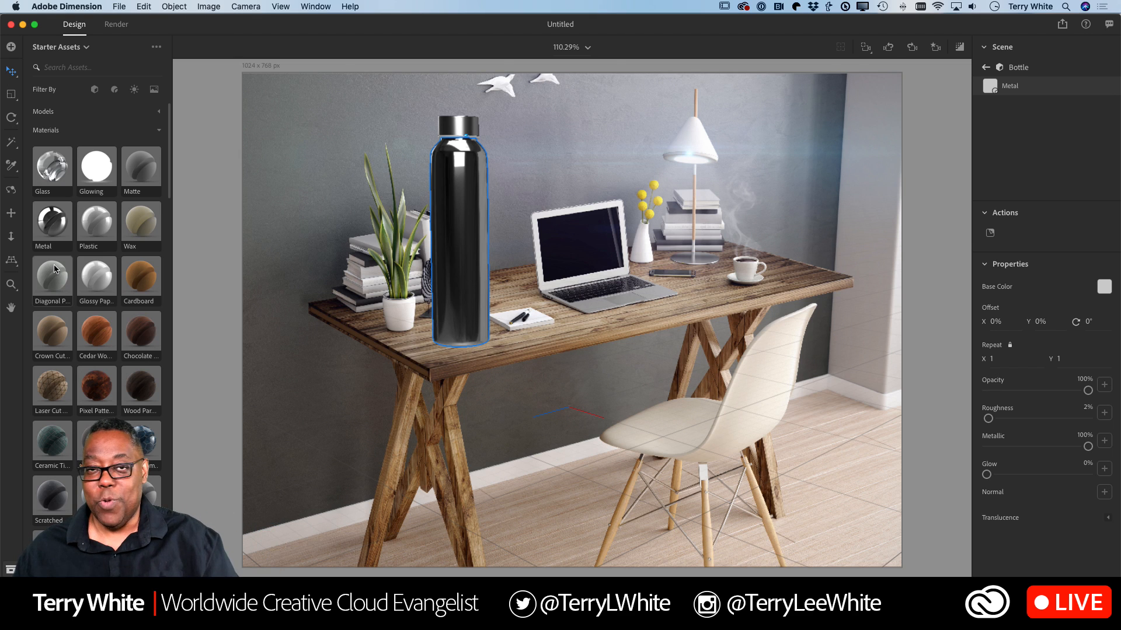
Step: Place the red Creative Cloud logo graphic from the Adobe Dimension Demo library as a decal on the bottle's body
{"action": "left_click", "coordinate": [72, 52]}
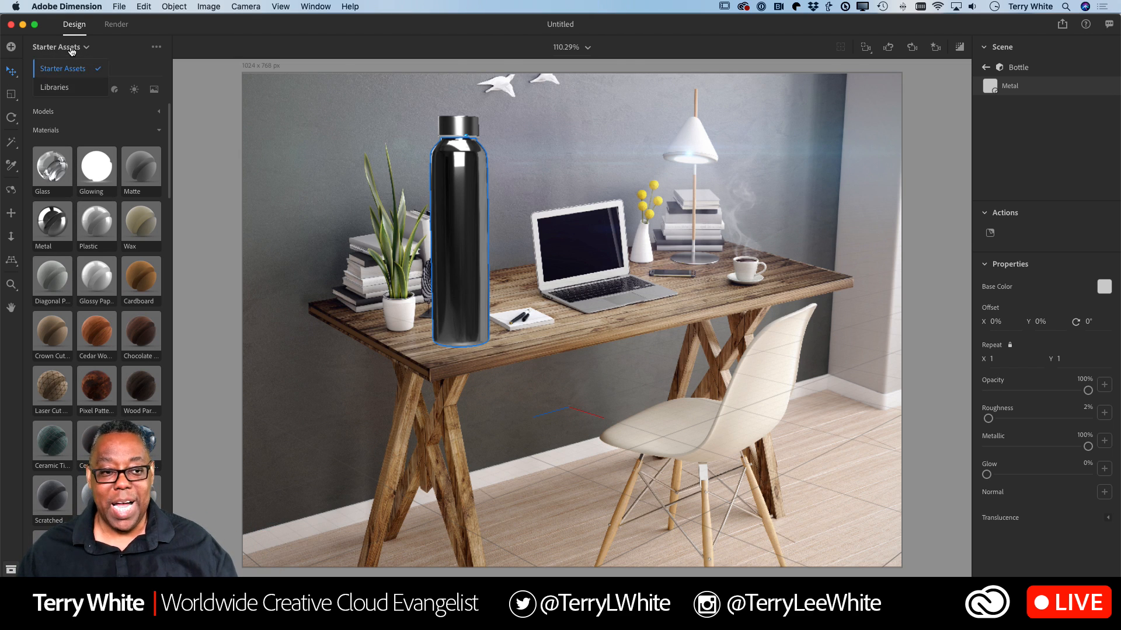
{"action": "left_click", "coordinate": [58, 88]}
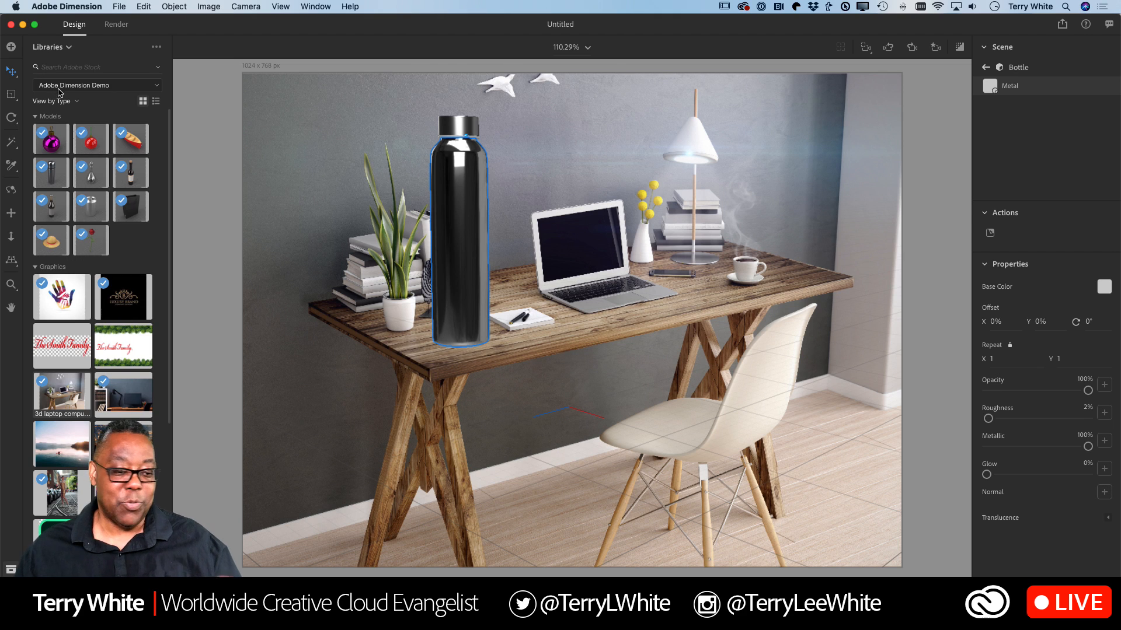
{"action": "scroll", "coordinate": [116, 321], "scroll_direction": "down", "scroll_amount": 5}
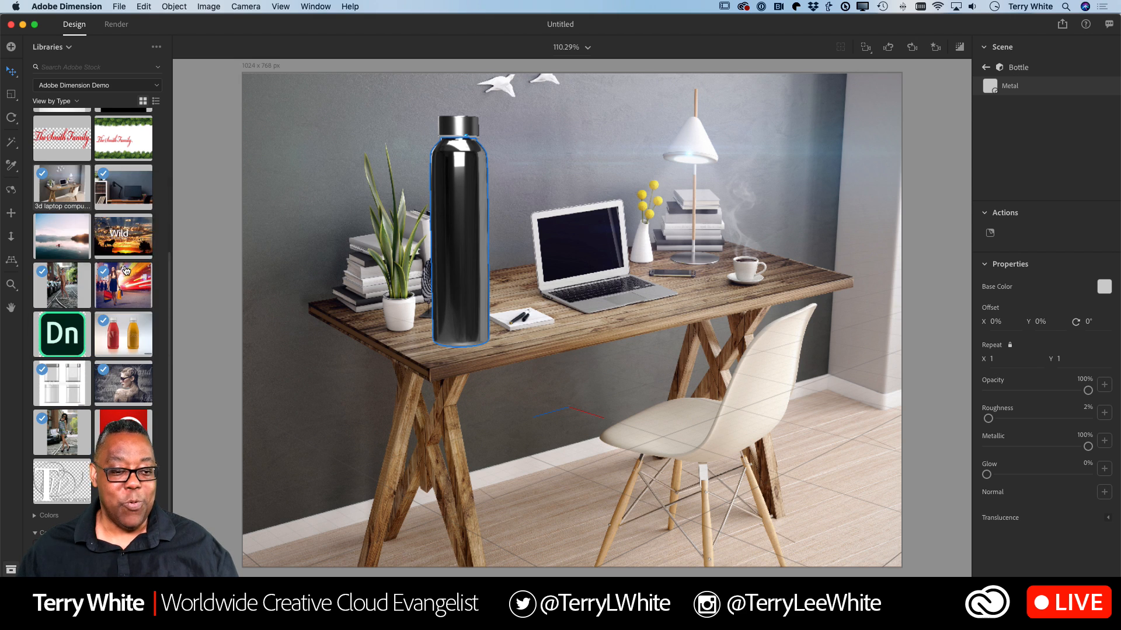
{"action": "scroll", "coordinate": [156, 218], "scroll_direction": "up", "scroll_amount": 5}
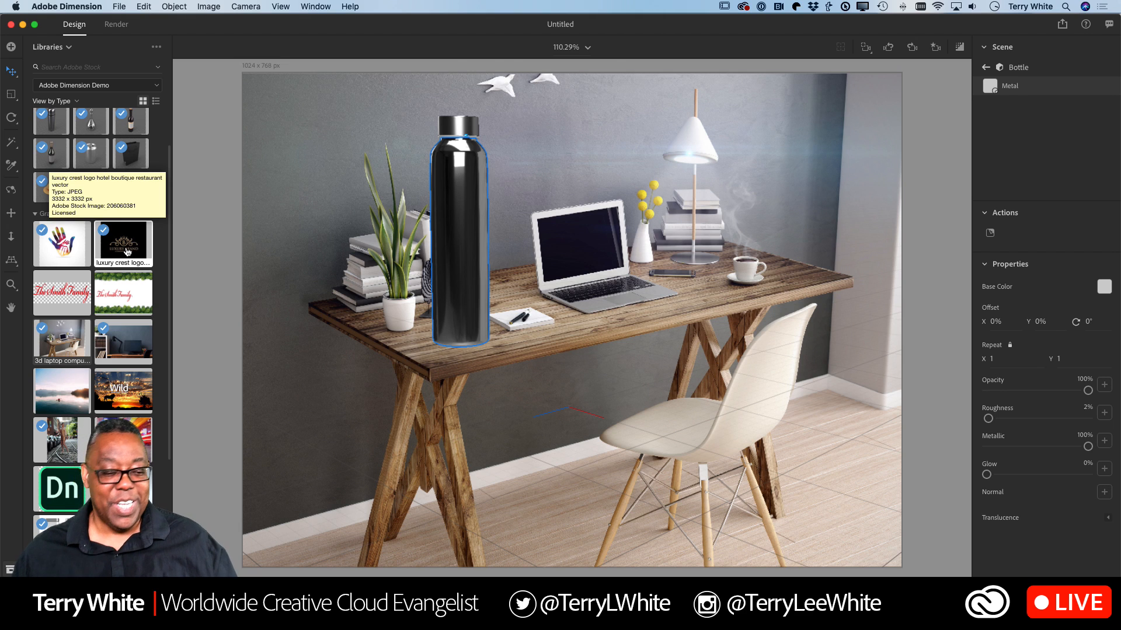
{"action": "scroll", "coordinate": [110, 350], "scroll_direction": "down", "scroll_amount": 5}
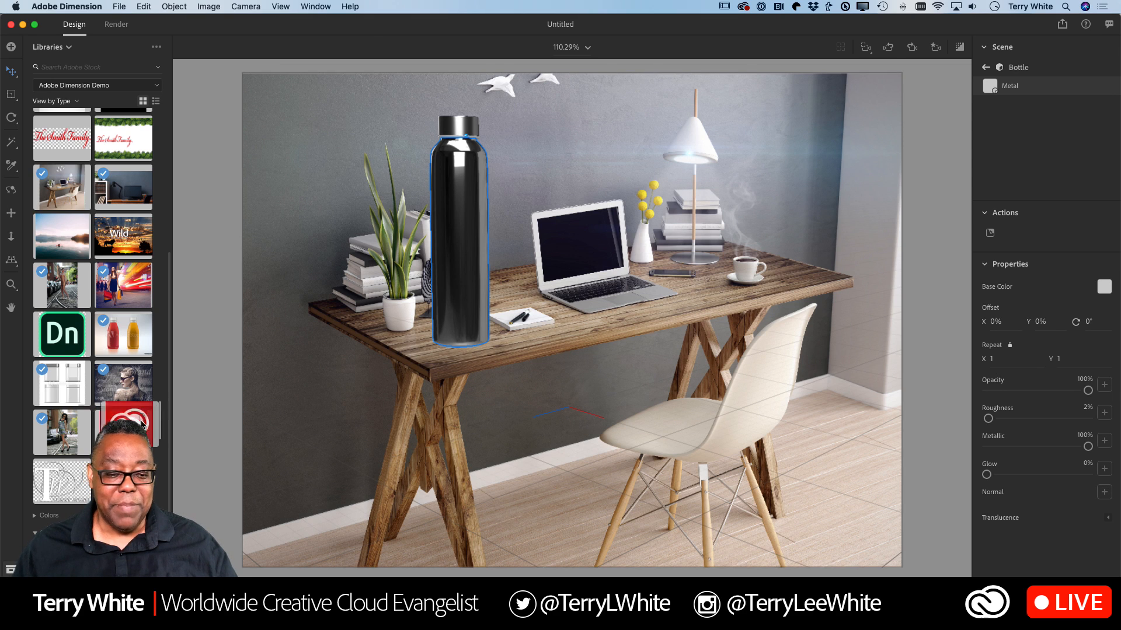
{"action": "left_click_drag", "start_coordinate": [187, 428], "coordinate": [461, 255]}
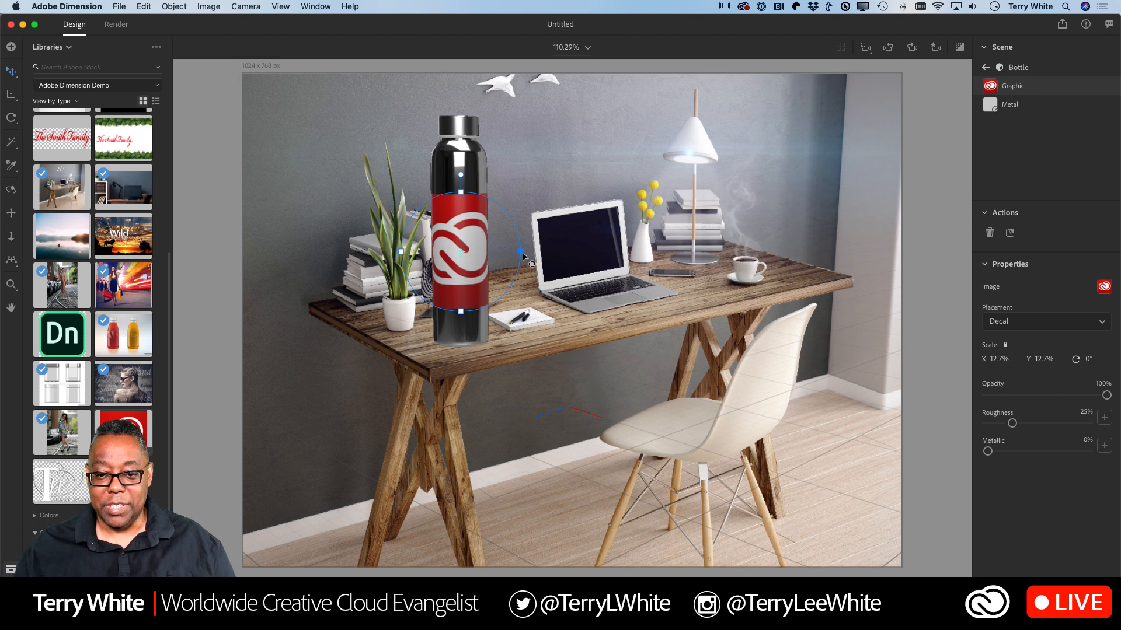
Step: Scale the logo decal down to 9.3% and shift it slightly higher on the bottle's body
{"action": "left_click_drag", "start_coordinate": [522, 253], "coordinate": [502, 264]}
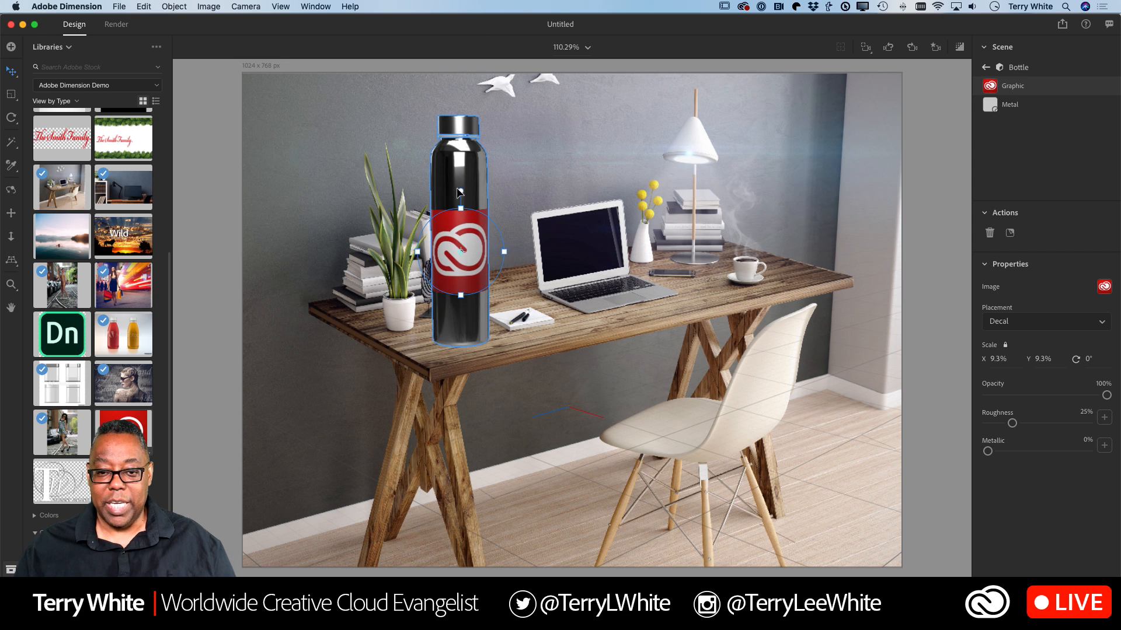
{"action": "mouse_move", "coordinate": [461, 194]}
{"action": "left_mouse_down"}
{"action": "mouse_move", "coordinate": [411, 191]}
{"action": "mouse_move", "coordinate": [460, 196]}
{"action": "left_mouse_up"}
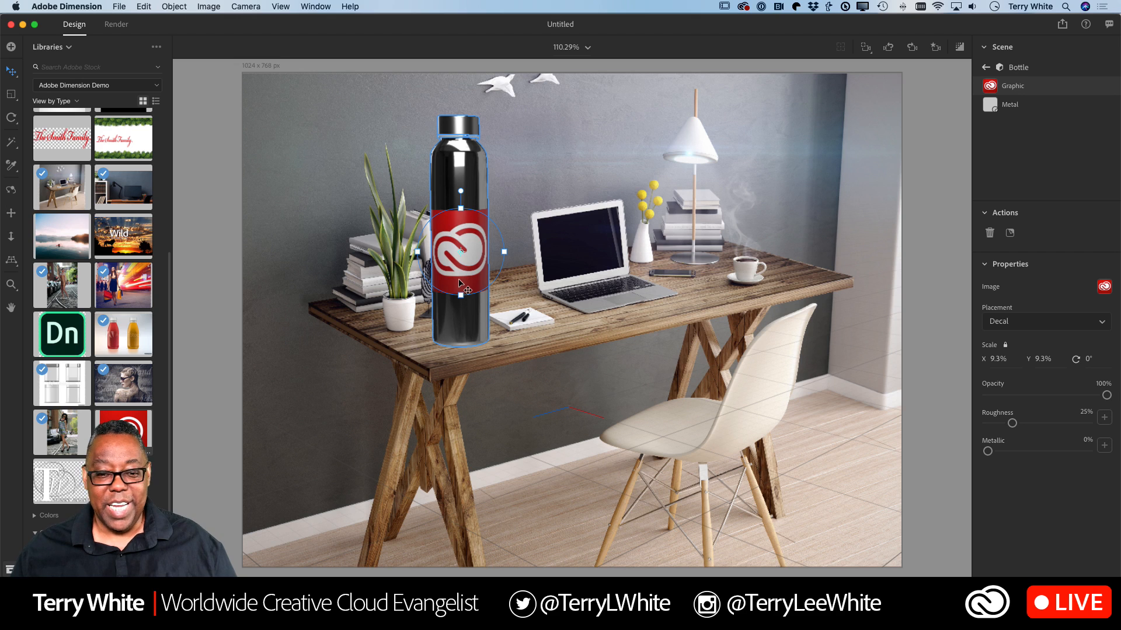
{"action": "left_click", "coordinate": [11, 117]}
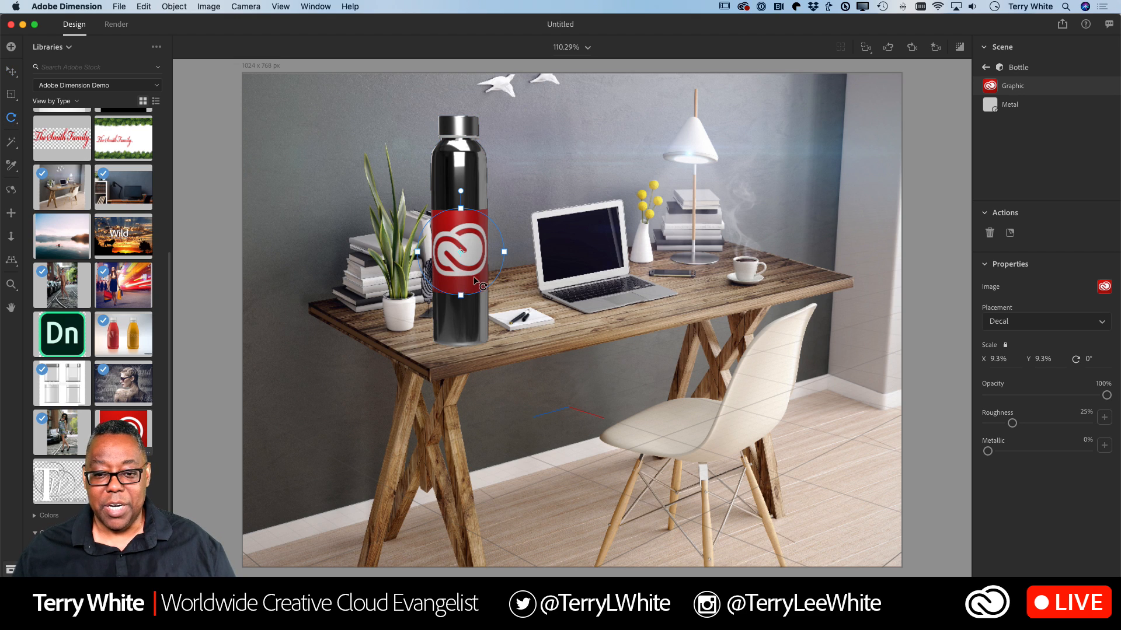
{"action": "mouse_move", "coordinate": [472, 278]}
{"action": "left_mouse_down"}
{"action": "mouse_move", "coordinate": [522, 268]}
{"action": "mouse_move", "coordinate": [484, 272]}
{"action": "mouse_move", "coordinate": [494, 247]}
{"action": "mouse_move", "coordinate": [472, 252]}
{"action": "mouse_move", "coordinate": [459, 279]}
{"action": "mouse_move", "coordinate": [464, 148]}
{"action": "mouse_move", "coordinate": [465, 393]}
{"action": "mouse_move", "coordinate": [465, 170]}
{"action": "mouse_move", "coordinate": [469, 274]}
{"action": "left_mouse_up"}
Step: Rotate the whole Round Bottle around its vertical axis to 95° and back to 11°, and tilt it slightly toward the plant
{"action": "left_click", "coordinate": [476, 187]}
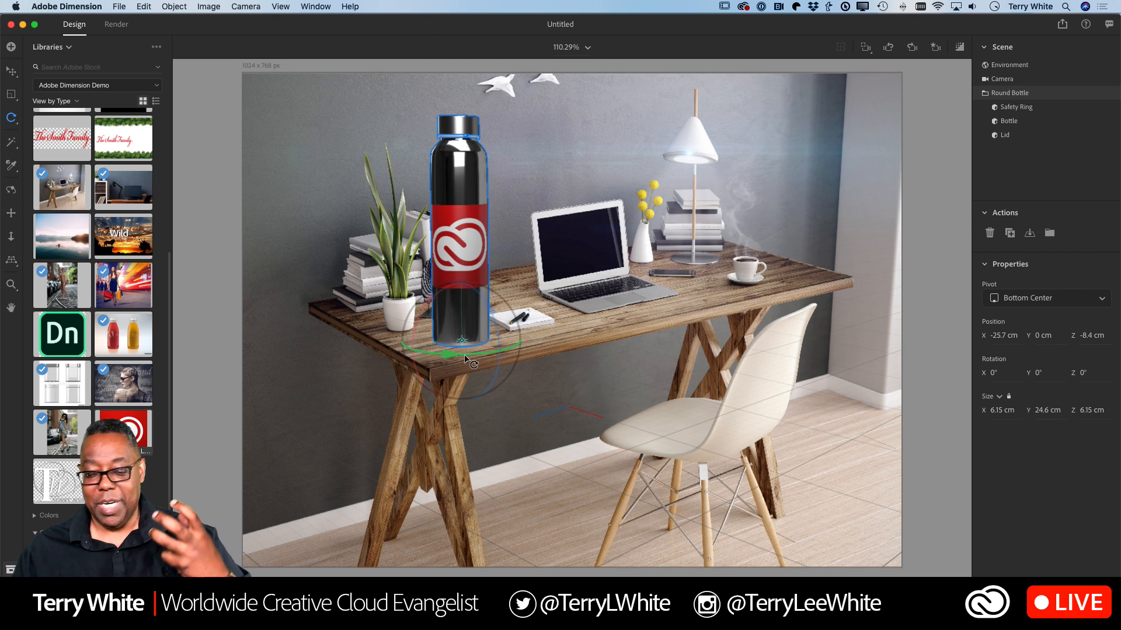
{"action": "left_click_drag", "start_coordinate": [464, 355], "coordinate": [718, 335]}
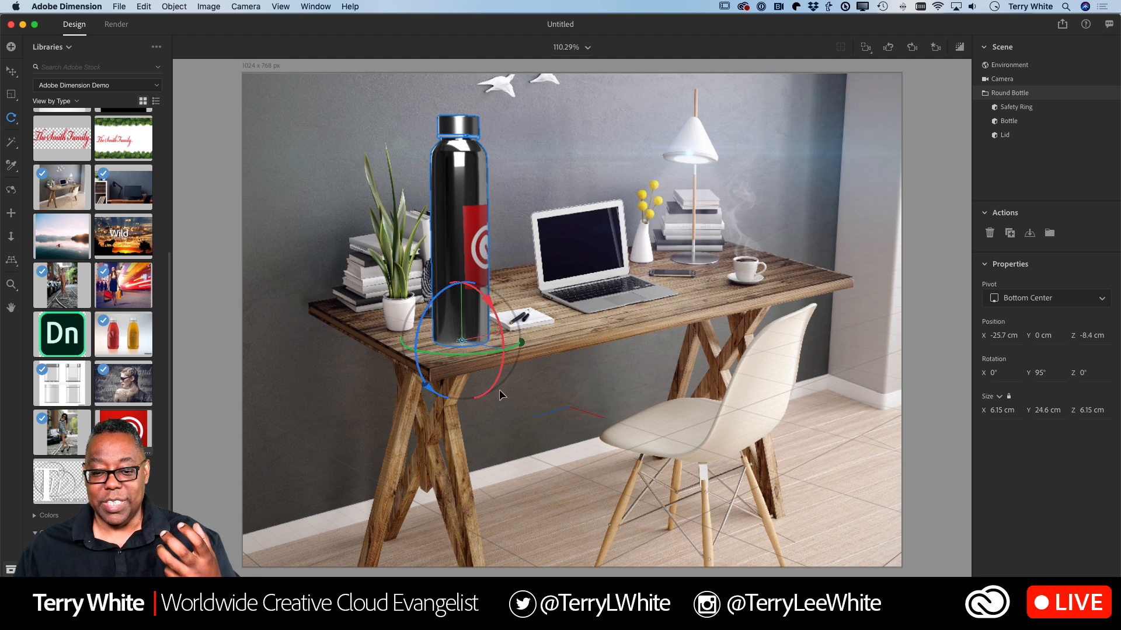
{"action": "left_click_drag", "start_coordinate": [436, 353], "coordinate": [579, 355]}
{"action": "left_click_drag", "start_coordinate": [443, 355], "coordinate": [517, 358]}
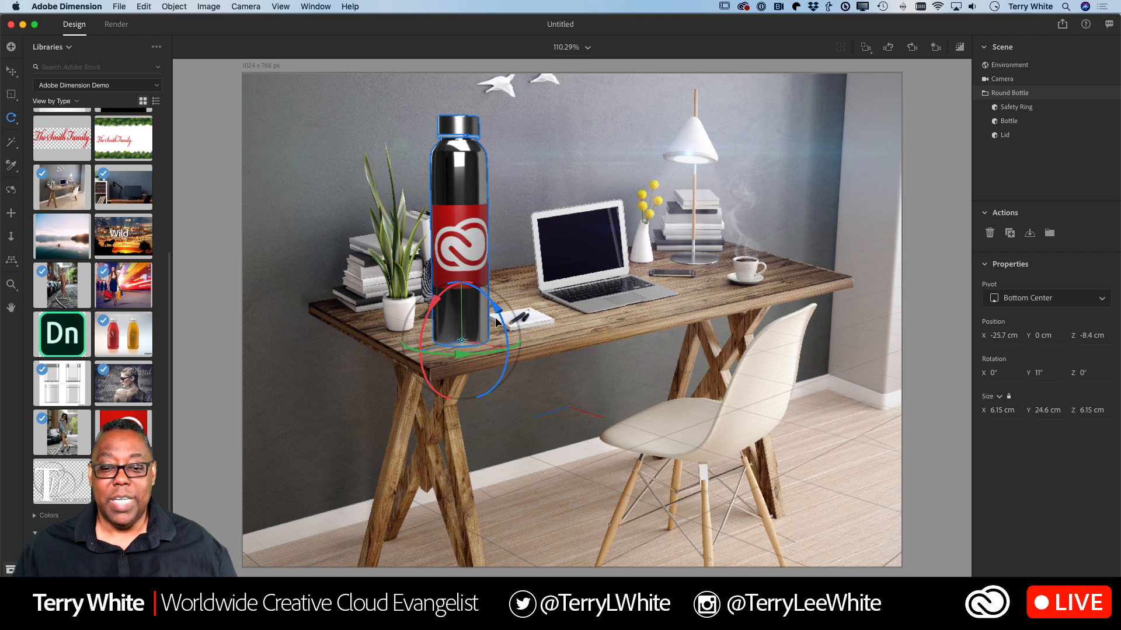
{"action": "mouse_move", "coordinate": [502, 321]}
{"action": "left_mouse_down"}
{"action": "mouse_move", "coordinate": [492, 299]}
{"action": "mouse_move", "coordinate": [506, 361]}
{"action": "mouse_move", "coordinate": [487, 304]}
{"action": "mouse_move", "coordinate": [490, 324]}
{"action": "left_mouse_up"}
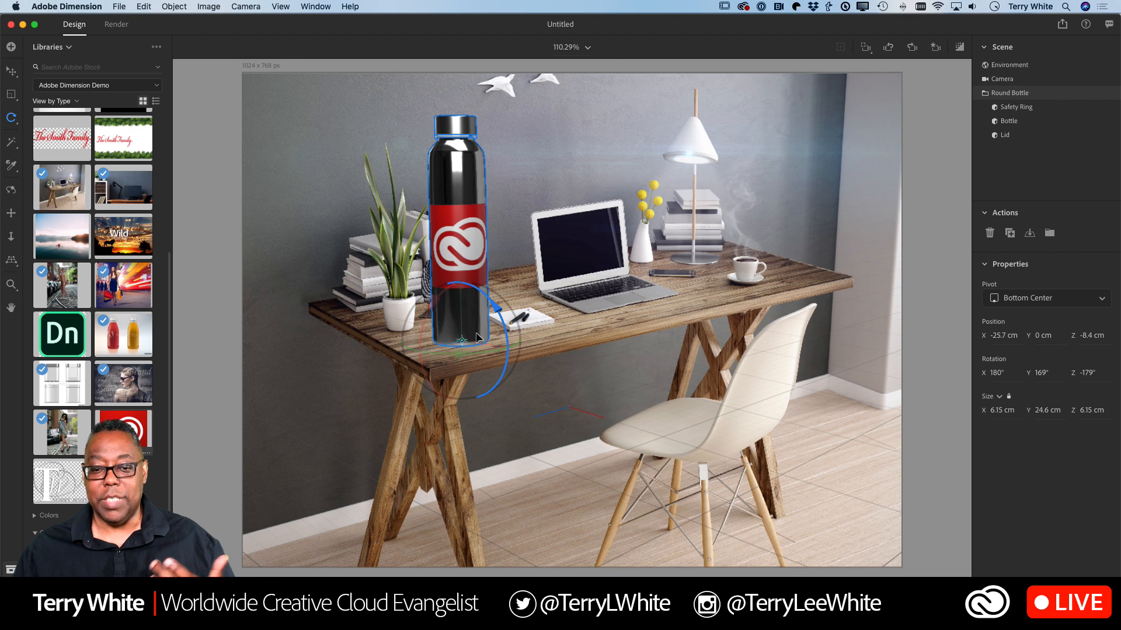
Step: Scale the Round Bottle uniformly to 3.31 × 13.24 × 3.31 cm and move it beside the coffee cup at Z -57 cm
{"action": "left_click", "coordinate": [11, 93]}
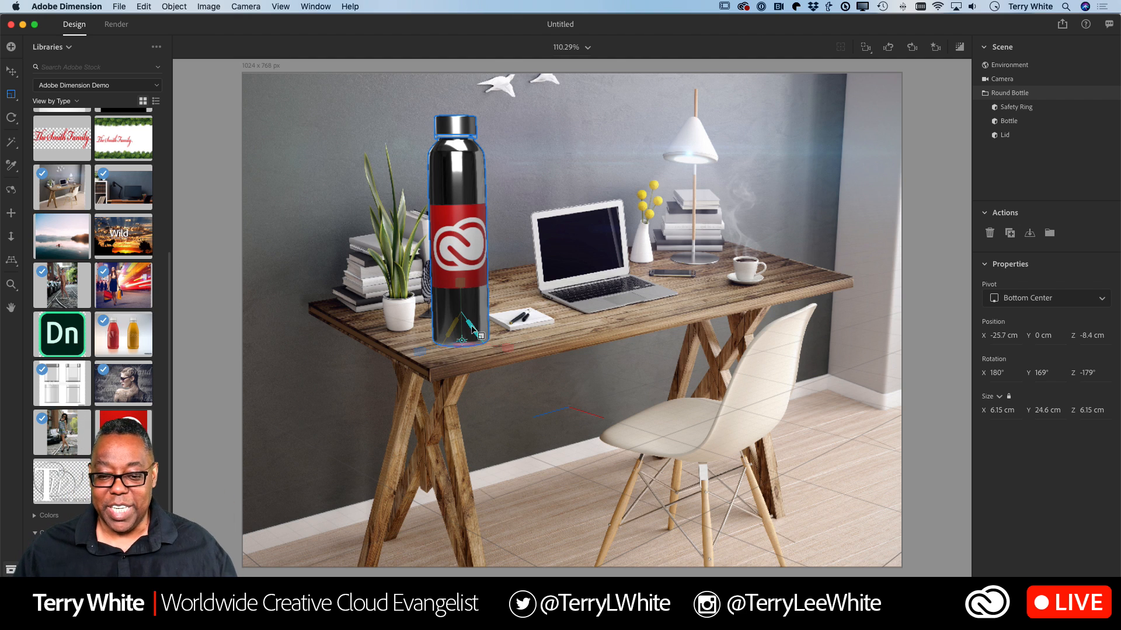
{"action": "left_click_drag", "start_coordinate": [472, 330], "coordinate": [467, 336]}
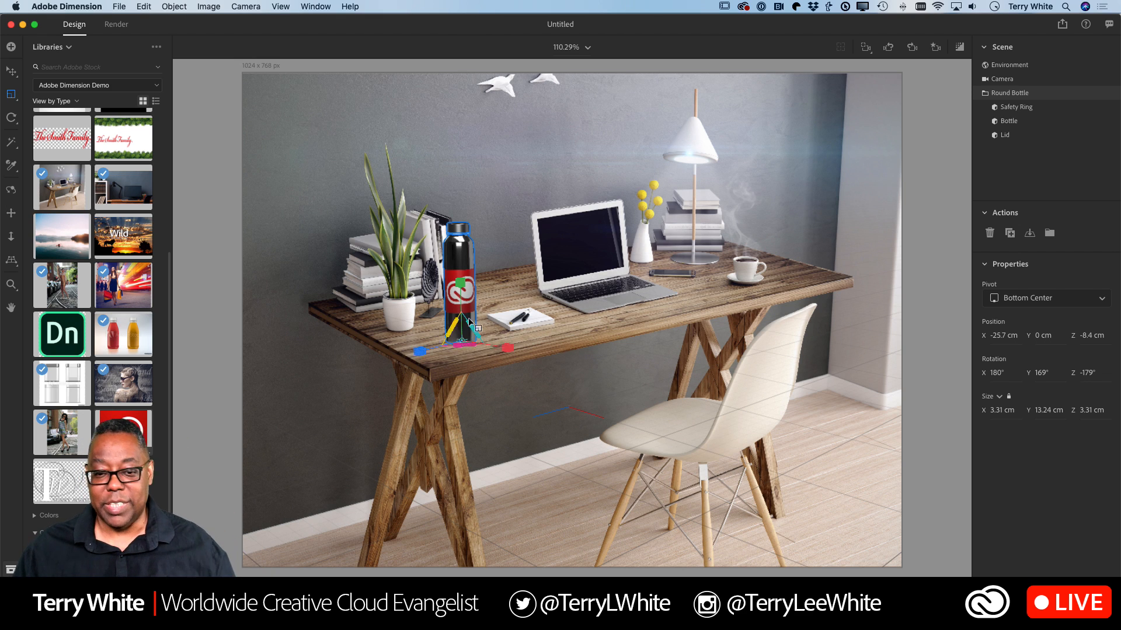
{"action": "left_click", "coordinate": [11, 70]}
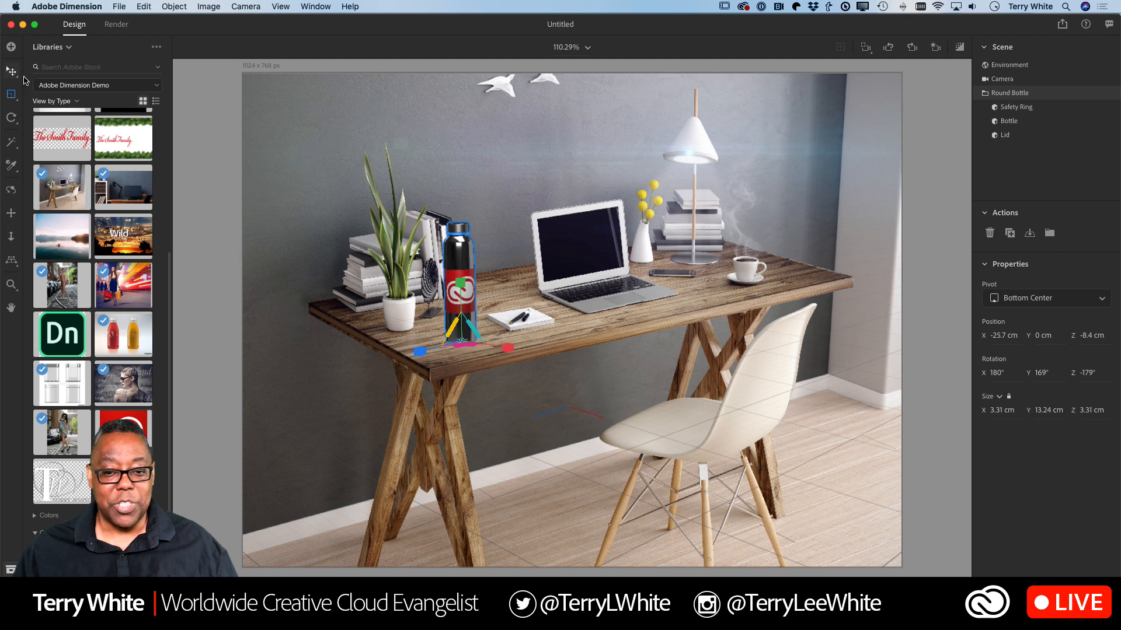
{"action": "left_click_drag", "start_coordinate": [466, 259], "coordinate": [721, 226]}
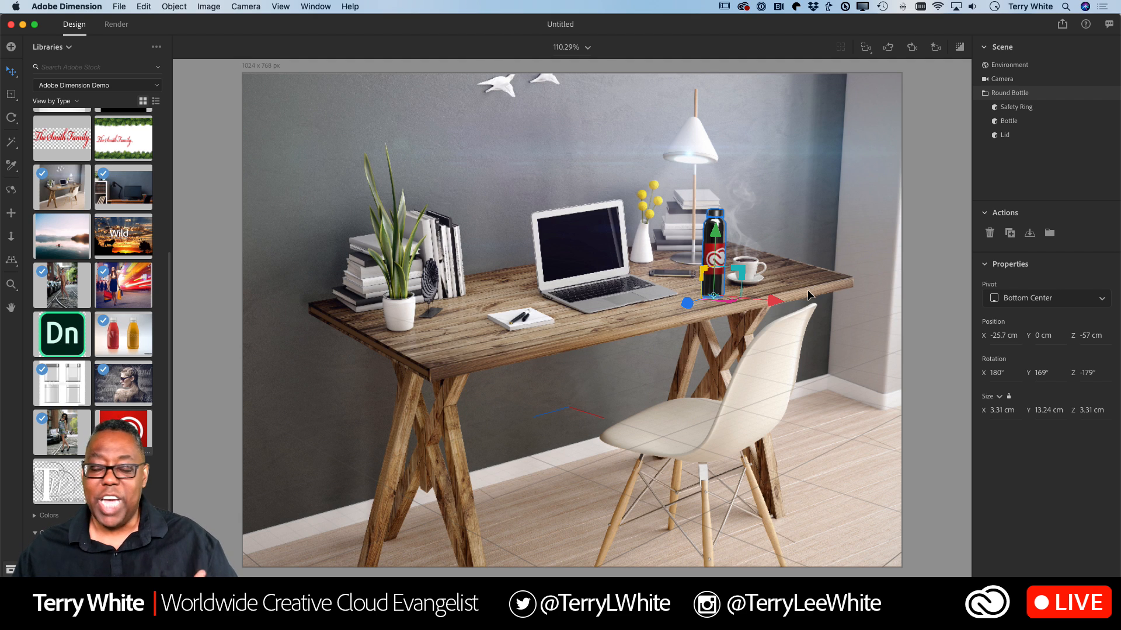
Step: Try sunlight on the scene environment at 200% intensity, and turn it off again
{"action": "left_click", "coordinate": [1002, 66]}
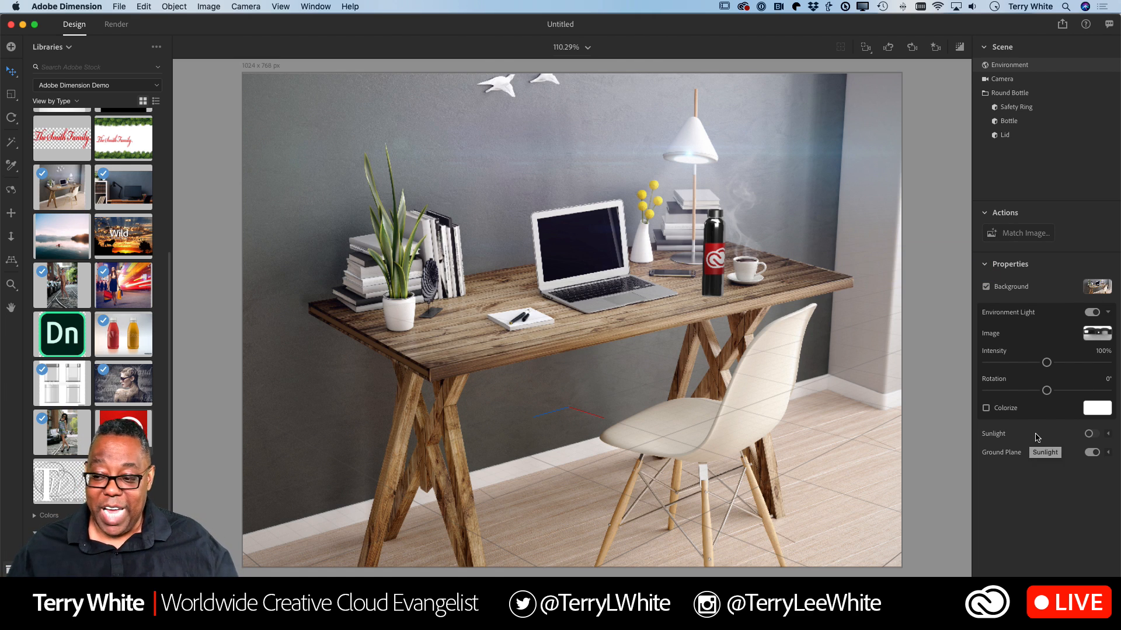
{"action": "left_click", "coordinate": [1092, 435]}
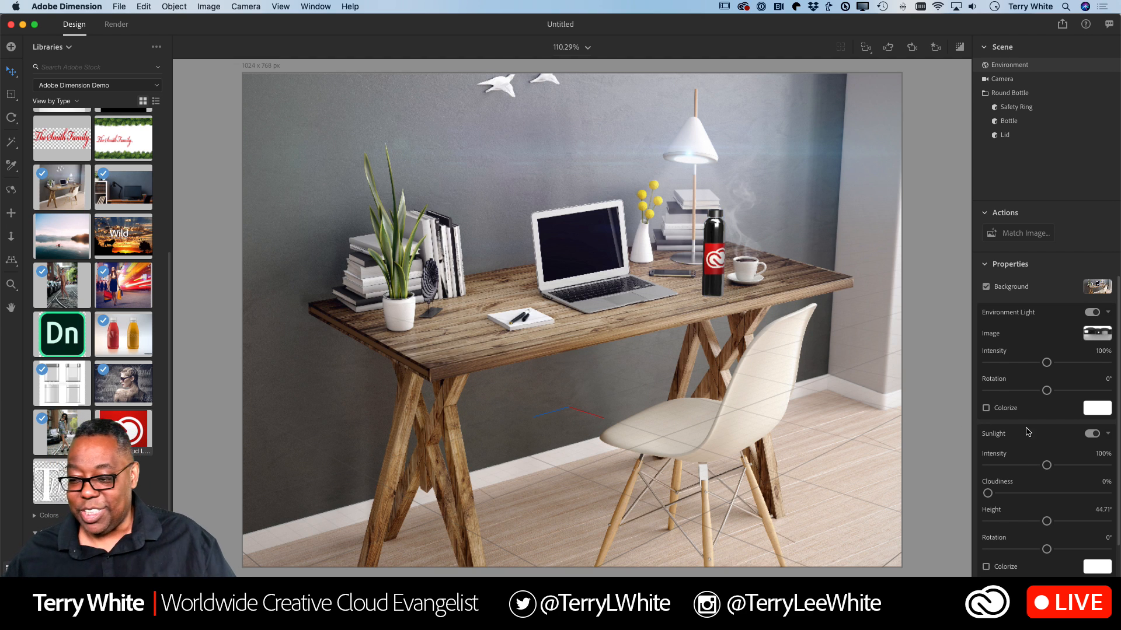
{"action": "left_click_drag", "start_coordinate": [1046, 465], "coordinate": [1106, 465]}
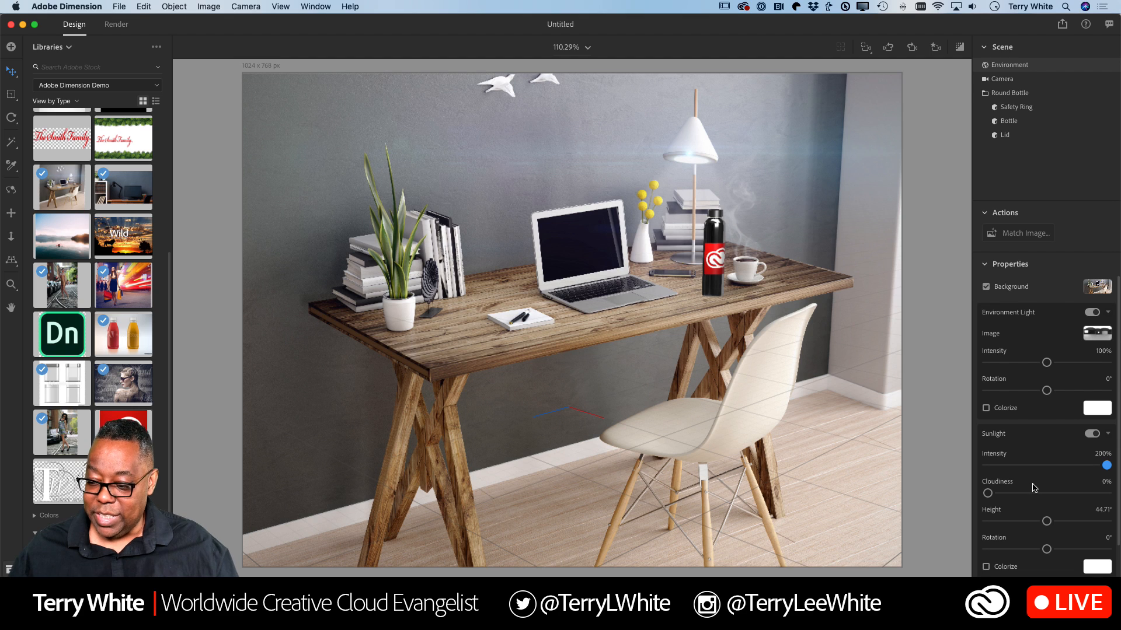
{"action": "left_click", "coordinate": [1091, 433]}
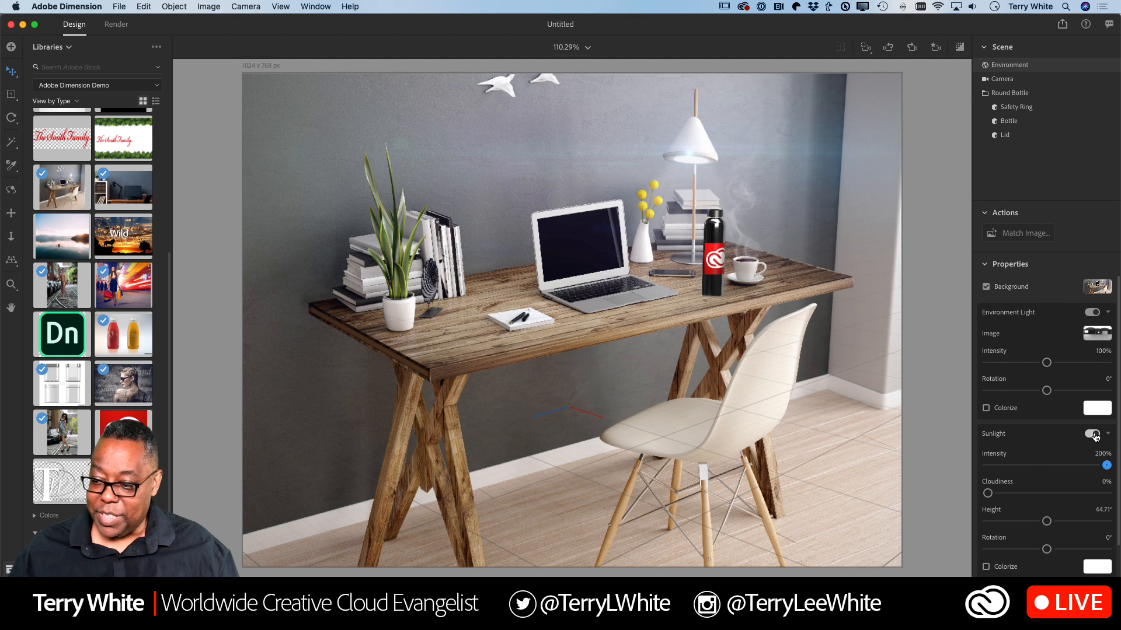
Step: Match the scene to the background image with environment light, sunlight and camera perspective, leaving canvas resizing off
{"action": "left_click", "coordinate": [1011, 234]}
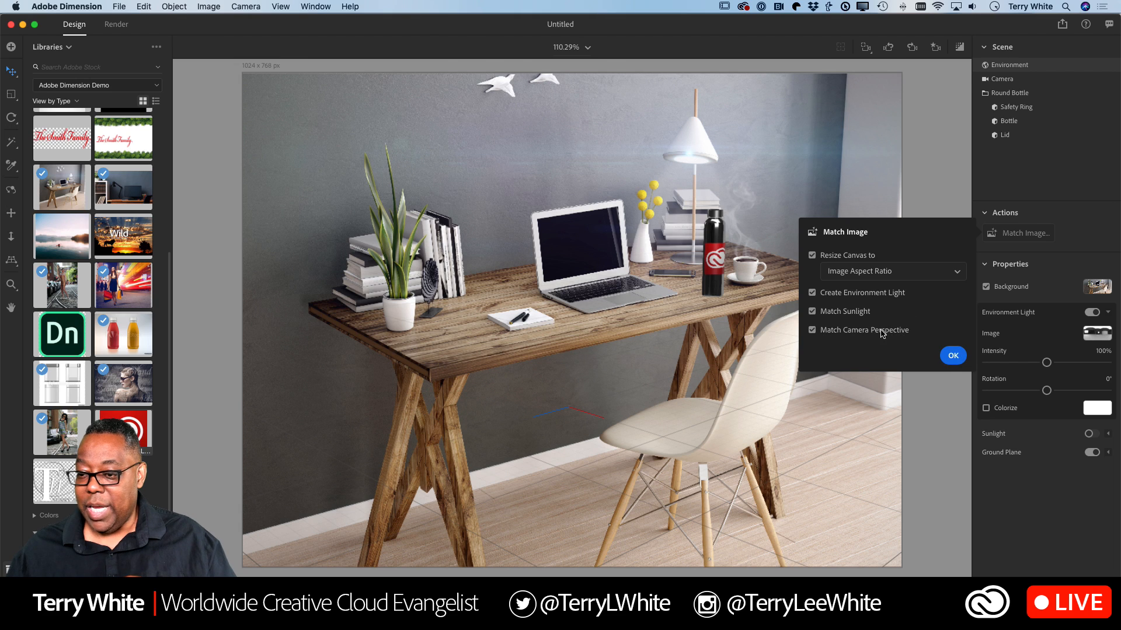
{"action": "left_click", "coordinate": [811, 256]}
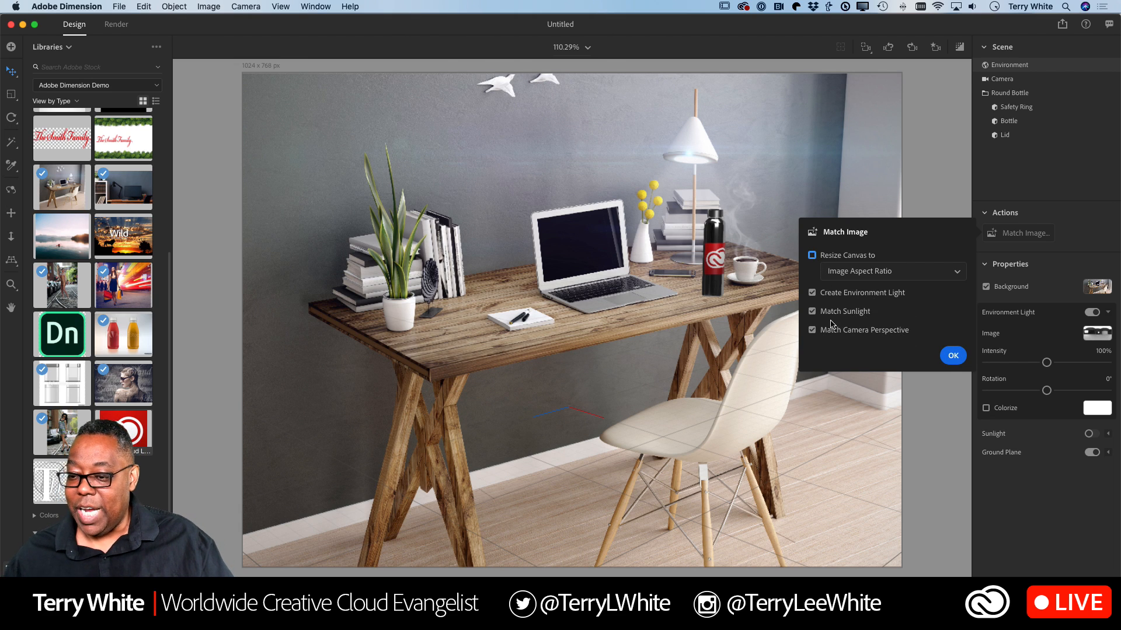
{"action": "left_click", "coordinate": [952, 356]}
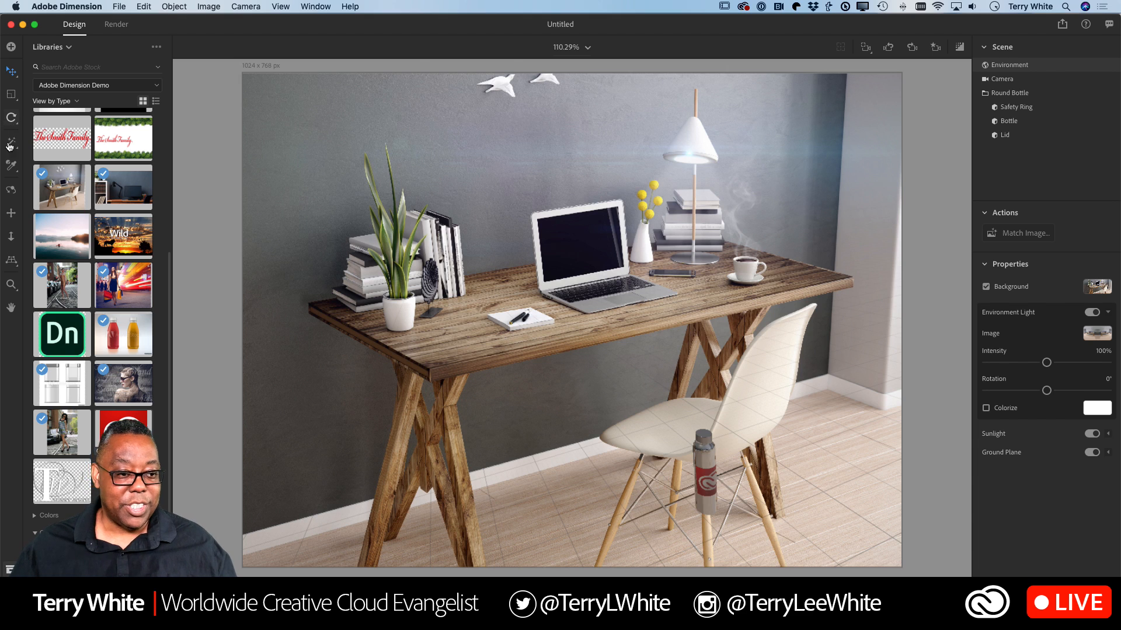
Step: Raise the horizon line level above the background image's top edge, and dolly the camera slightly away from the bottle
{"action": "left_click", "coordinate": [11, 260]}
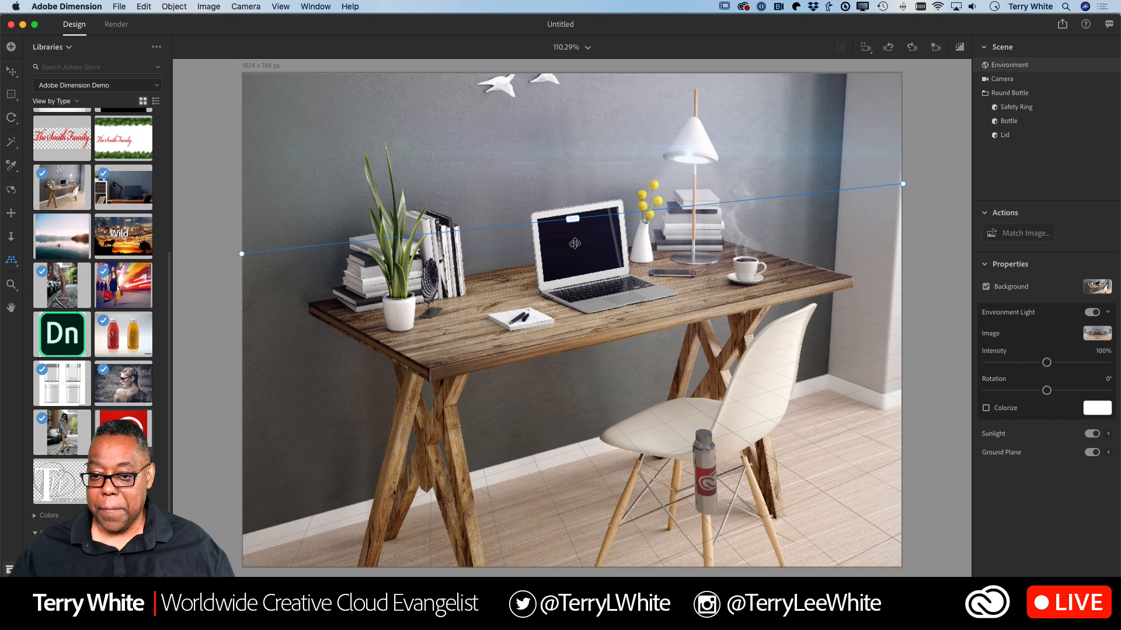
{"action": "left_click_drag", "start_coordinate": [561, 219], "coordinate": [561, 63]}
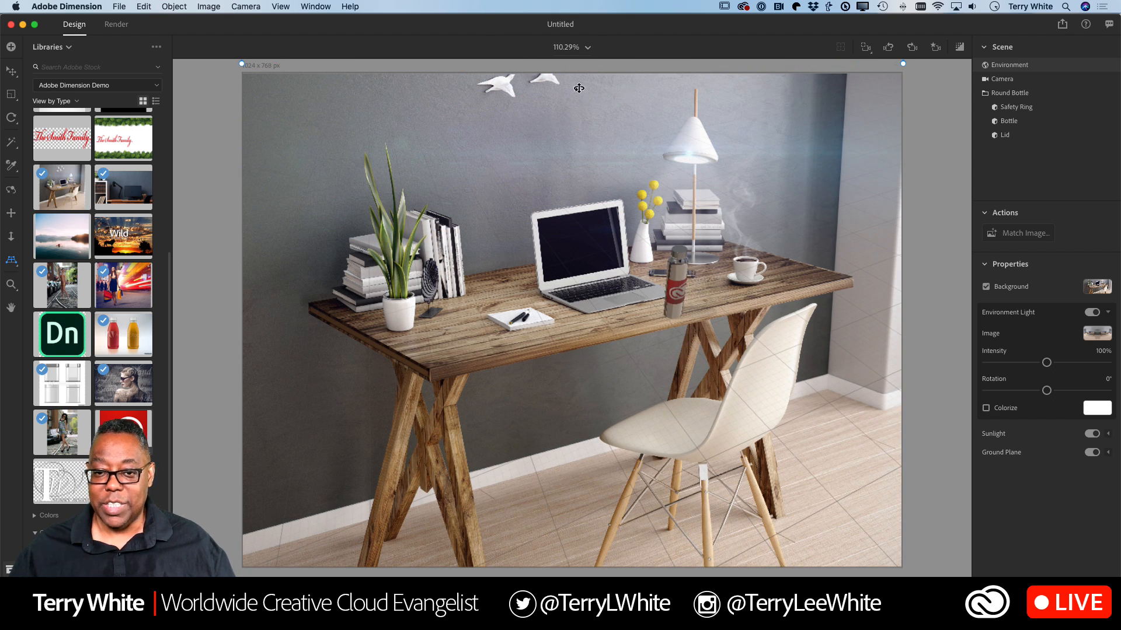
{"action": "left_click_drag", "start_coordinate": [242, 65], "coordinate": [241, 64]}
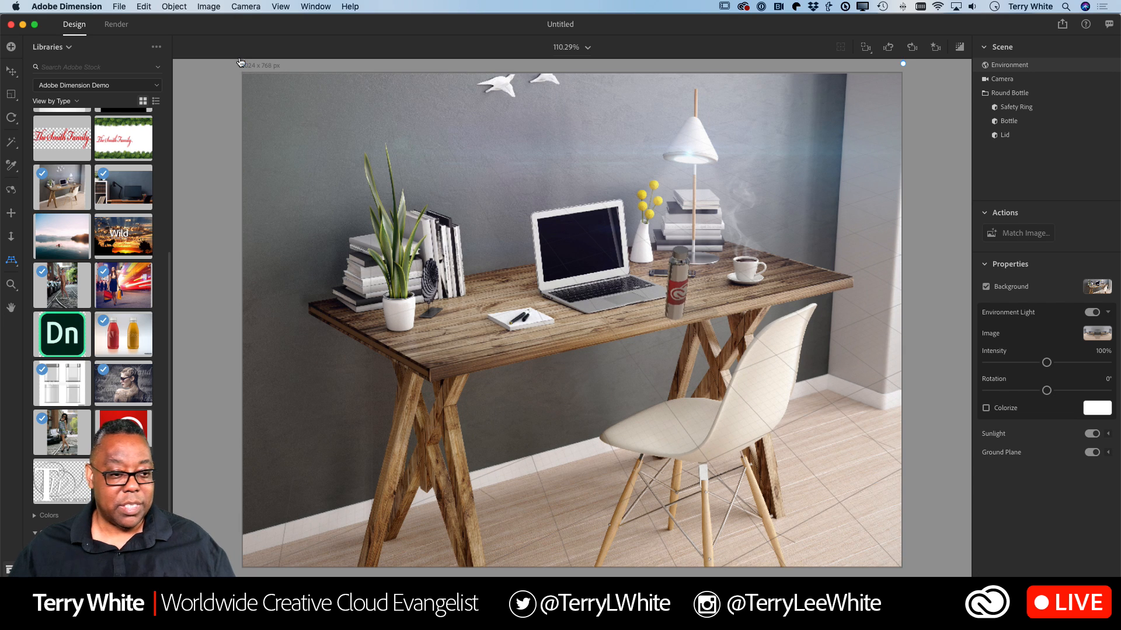
{"action": "left_click", "coordinate": [10, 238]}
{"action": "mouse_move", "coordinate": [608, 352]}
{"action": "left_mouse_down"}
{"action": "mouse_move", "coordinate": [605, 328]}
{"action": "mouse_move", "coordinate": [592, 368]}
{"action": "mouse_move", "coordinate": [594, 353]}
{"action": "left_mouse_up"}
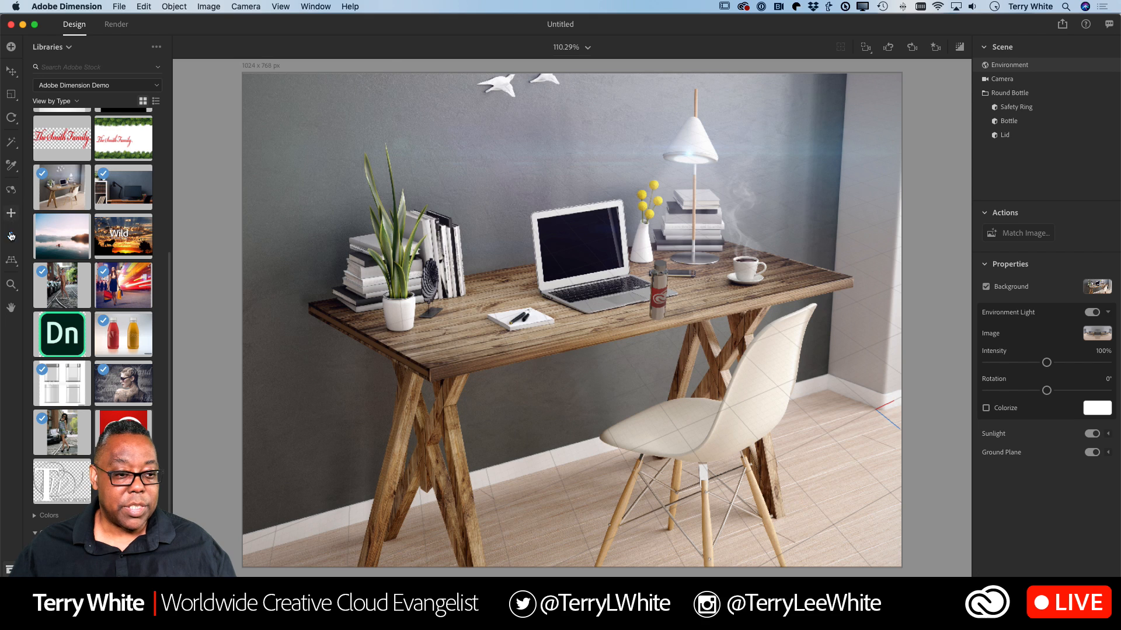
Step: Lower both ends of the horizon line onto the wall, sloping gently upward toward the lamp side
{"action": "left_click", "coordinate": [11, 259]}
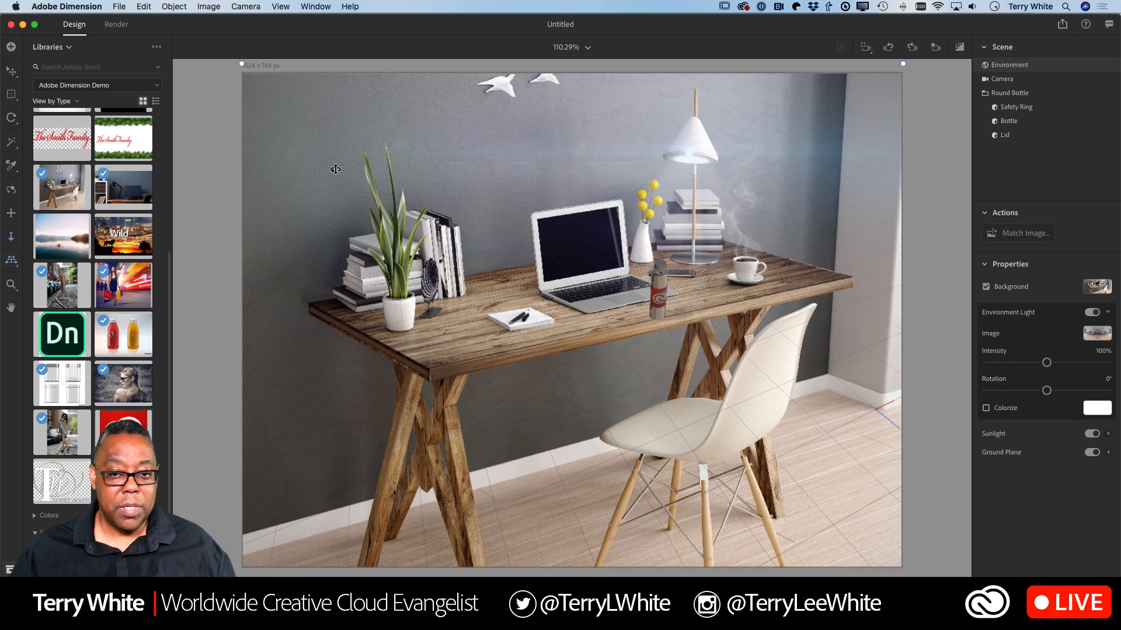
{"action": "left_click_drag", "start_coordinate": [241, 63], "coordinate": [232, 150]}
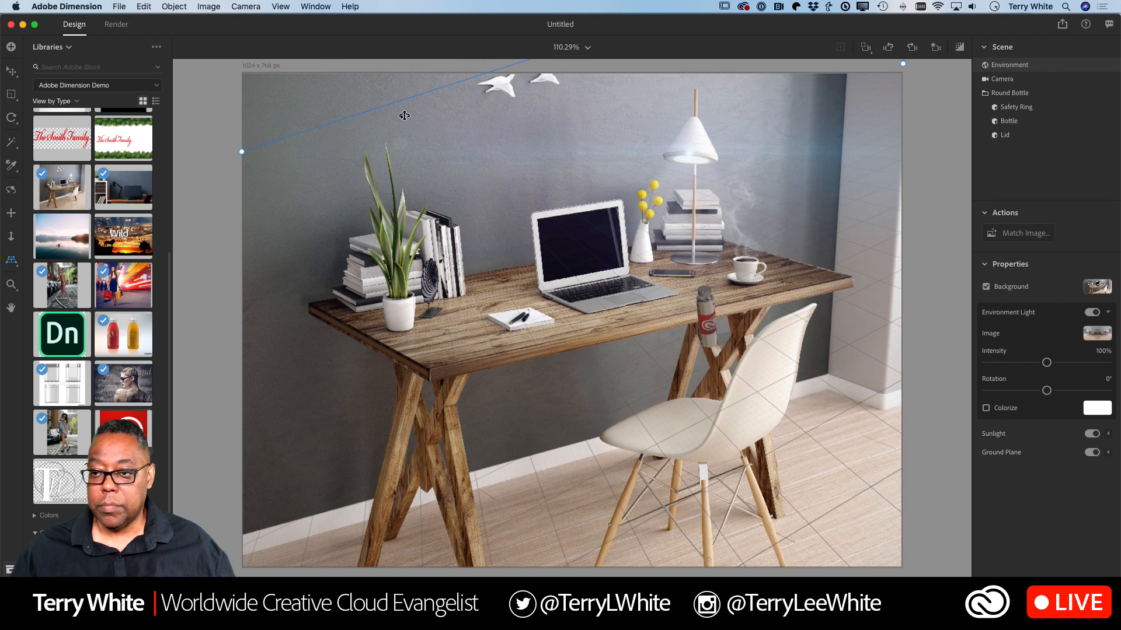
{"action": "left_click_drag", "start_coordinate": [902, 64], "coordinate": [899, 108]}
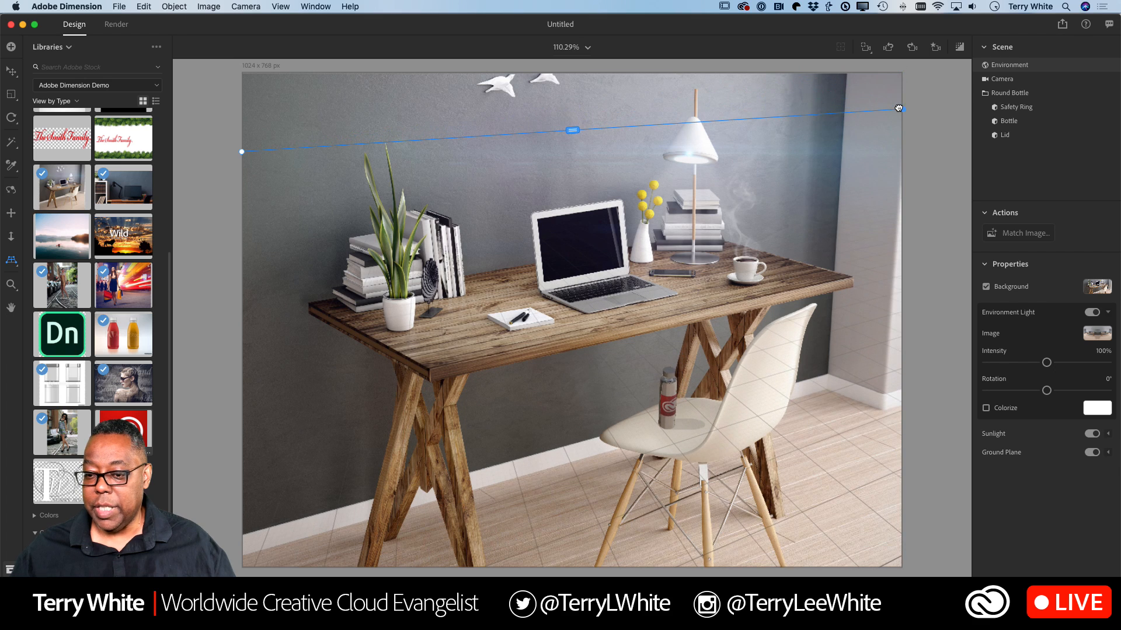
Step: Move the Round Bottle beside the coffee cup at X 28.5 cm, Z -86.4 cm, and scale it uniformly to 6.95 × 27.8 × 6.95 cm
{"action": "left_click", "coordinate": [11, 73]}
{"action": "left_click_drag", "start_coordinate": [672, 398], "coordinate": [709, 276]}
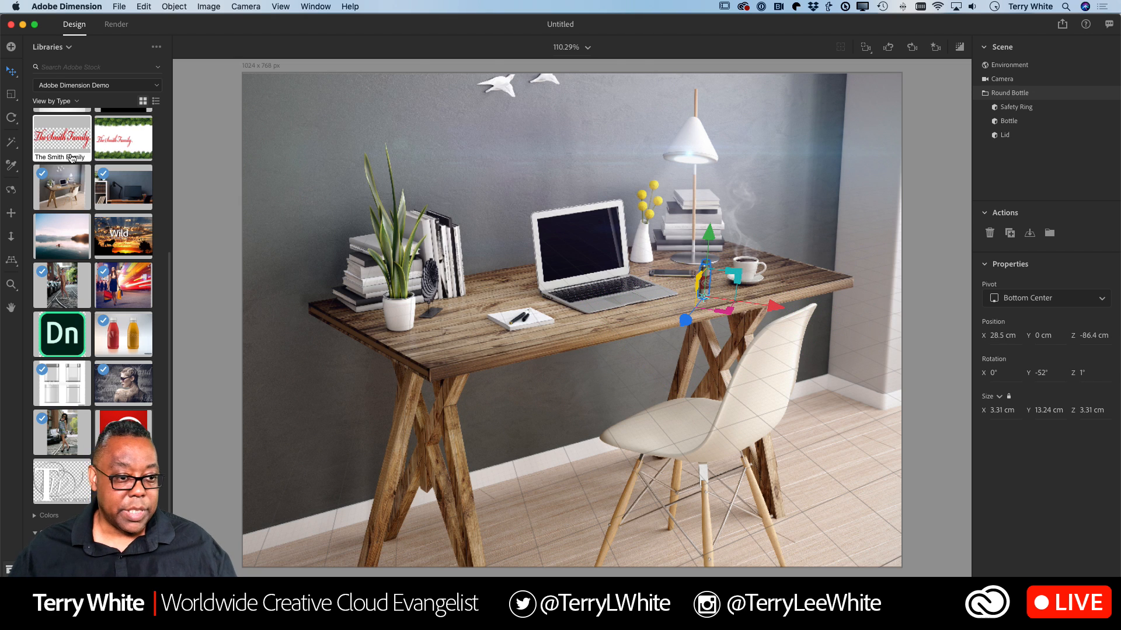
{"action": "left_click", "coordinate": [11, 94]}
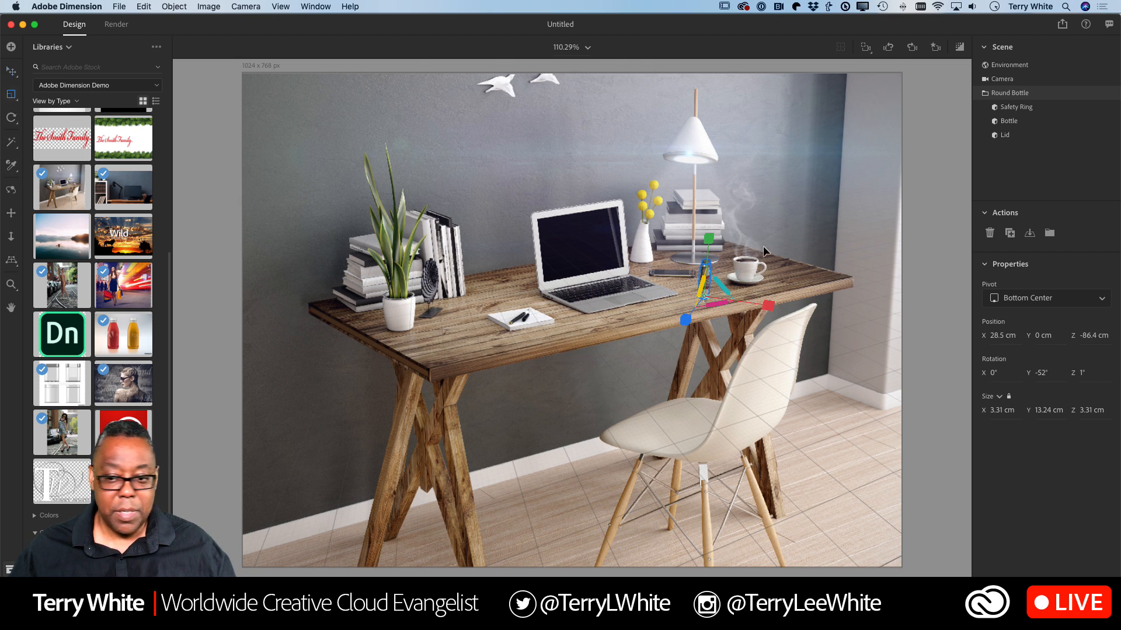
{"action": "left_click_drag", "start_coordinate": [722, 285], "coordinate": [739, 270]}
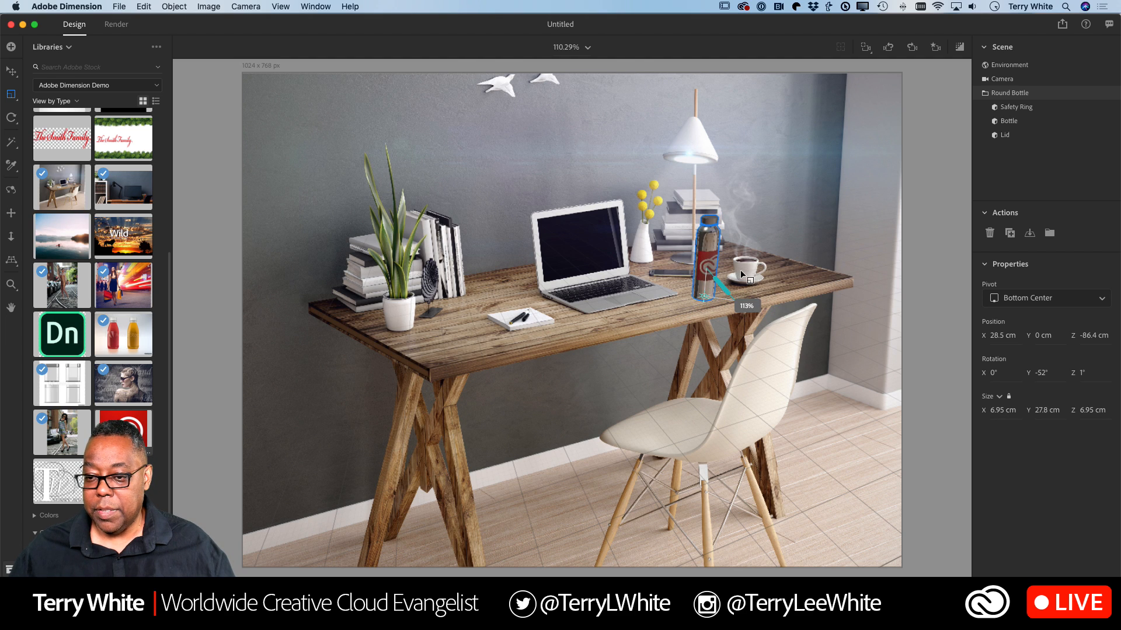
{"action": "left_click", "coordinate": [11, 71]}
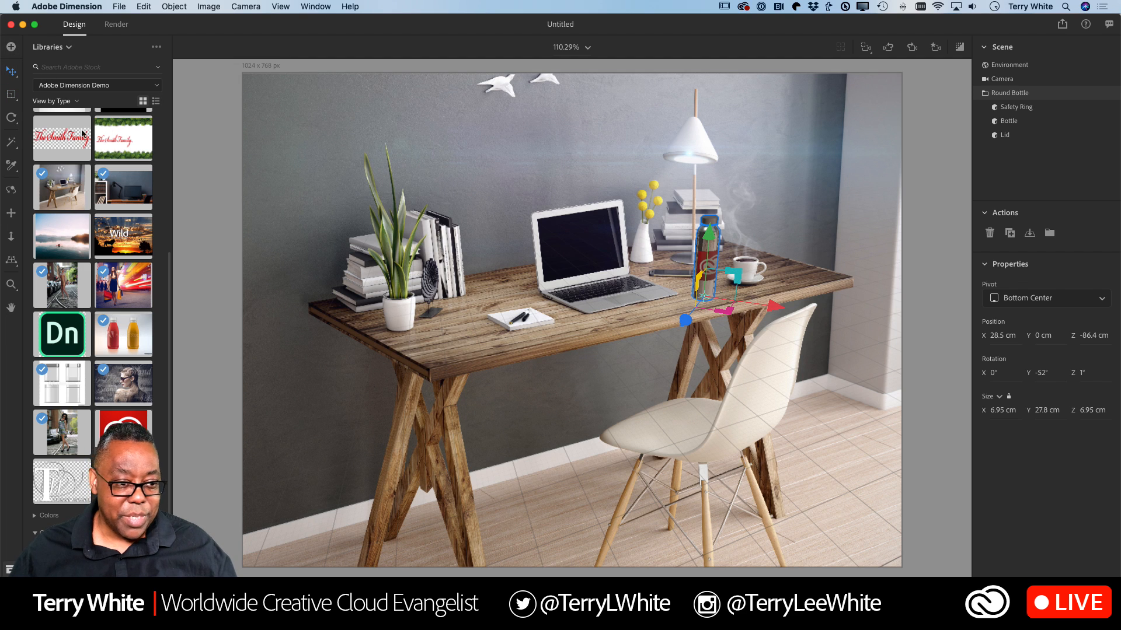
Step: Steepen the horizon line by lowering its plant-side end, and lower its lamp-side end slightly
{"action": "left_click", "coordinate": [11, 260]}
{"action": "left_click_drag", "start_coordinate": [238, 153], "coordinate": [205, 193]}
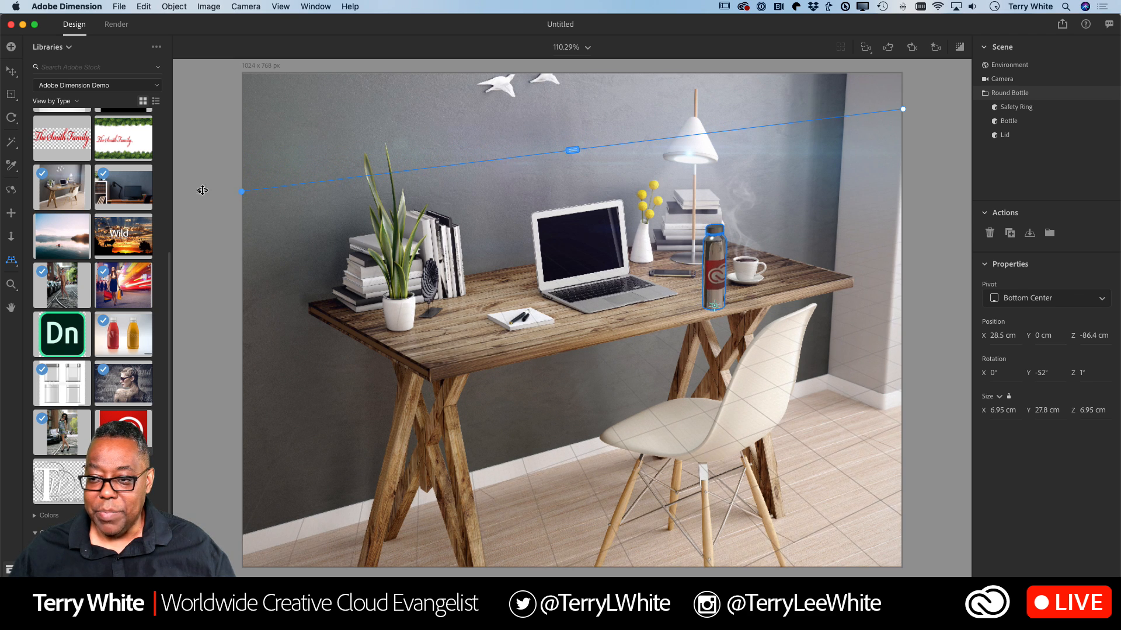
{"action": "left_click_drag", "start_coordinate": [905, 111], "coordinate": [906, 115]}
Step: Move the Round Bottle back along the desk to Z -96.4 cm and deselect it
{"action": "key", "text": "v"}
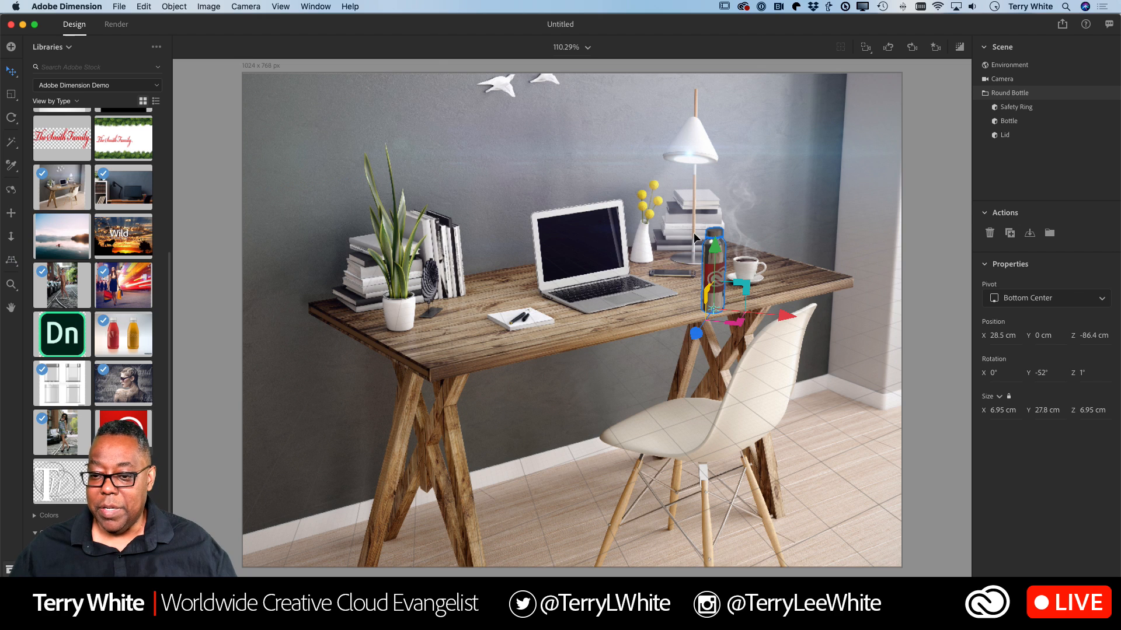
{"action": "mouse_move", "coordinate": [714, 268]}
{"action": "left_mouse_down"}
{"action": "mouse_move", "coordinate": [724, 260]}
{"action": "mouse_move", "coordinate": [703, 257]}
{"action": "mouse_move", "coordinate": [723, 263]}
{"action": "mouse_move", "coordinate": [709, 270]}
{"action": "mouse_move", "coordinate": [715, 282]}
{"action": "left_mouse_up"}
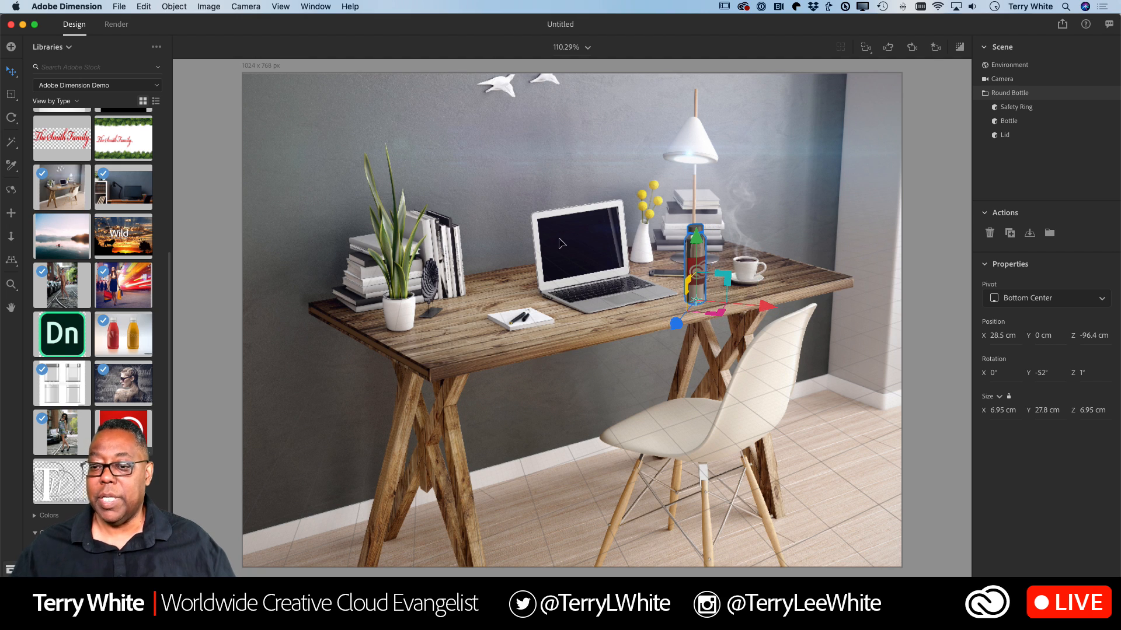
{"action": "left_click", "coordinate": [852, 250]}
{"action": "left_click", "coordinate": [925, 251]}
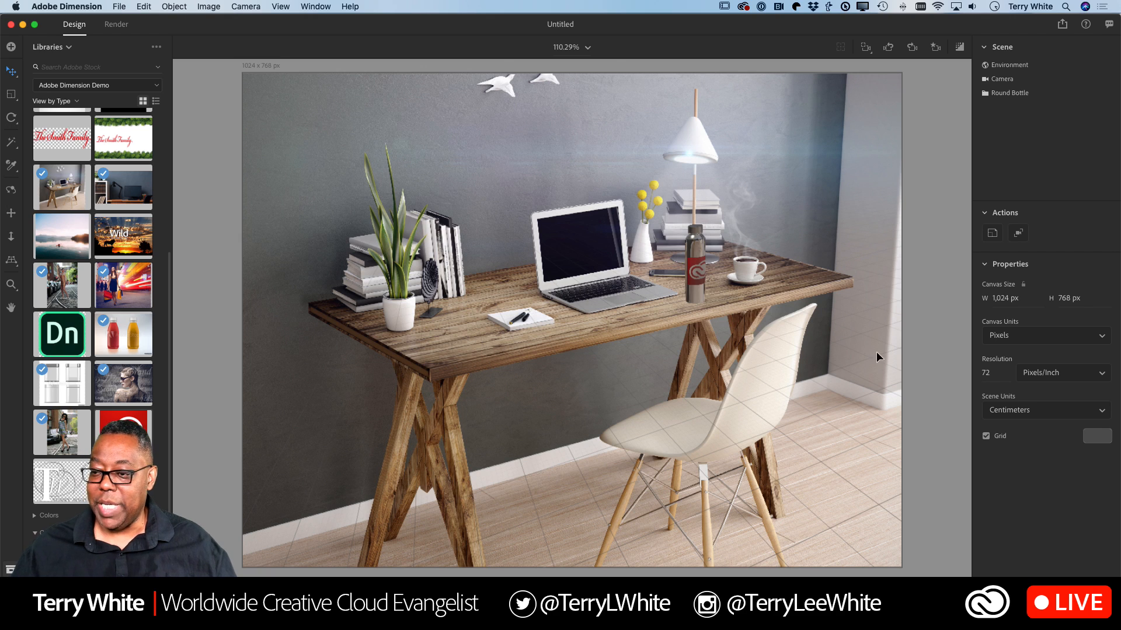
Step: Set the environment light's intensity to 123% and its rotation to 66.4°
{"action": "left_click", "coordinate": [1006, 66]}
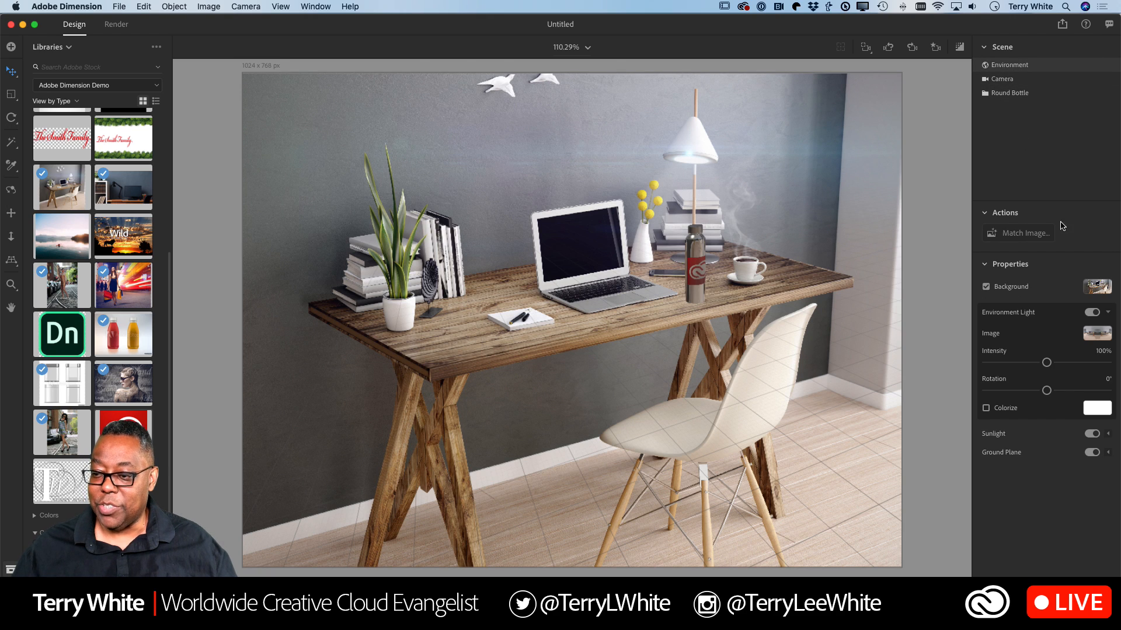
{"action": "mouse_move", "coordinate": [1046, 363]}
{"action": "left_mouse_down"}
{"action": "mouse_move", "coordinate": [1097, 362]}
{"action": "mouse_move", "coordinate": [1060, 362]}
{"action": "left_mouse_up"}
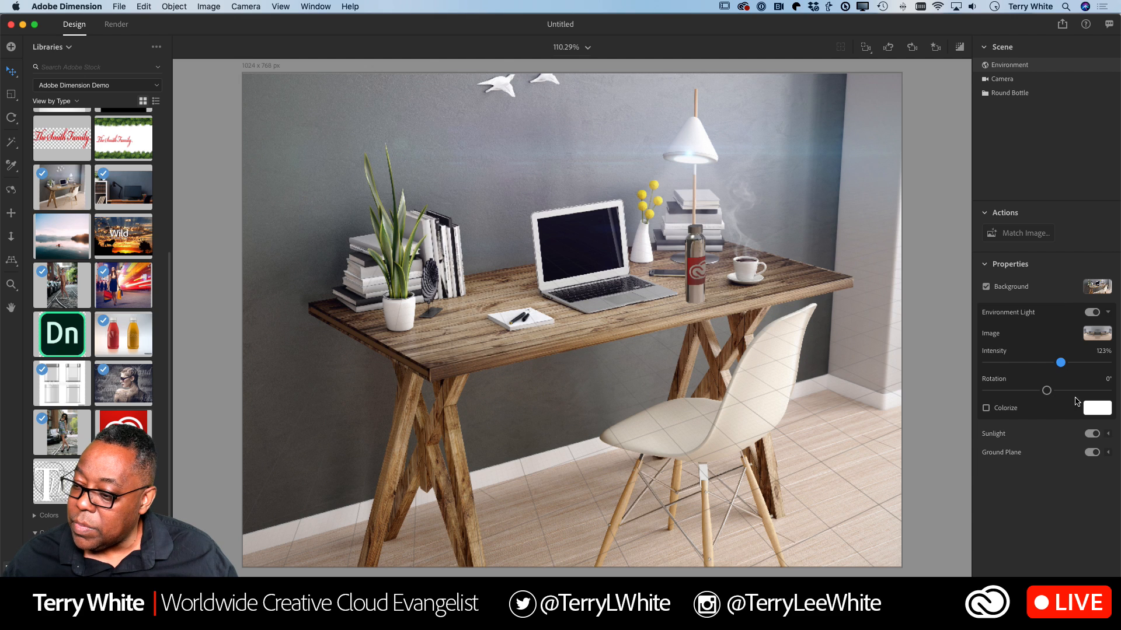
{"action": "left_click_drag", "start_coordinate": [1046, 391], "coordinate": [1069, 396]}
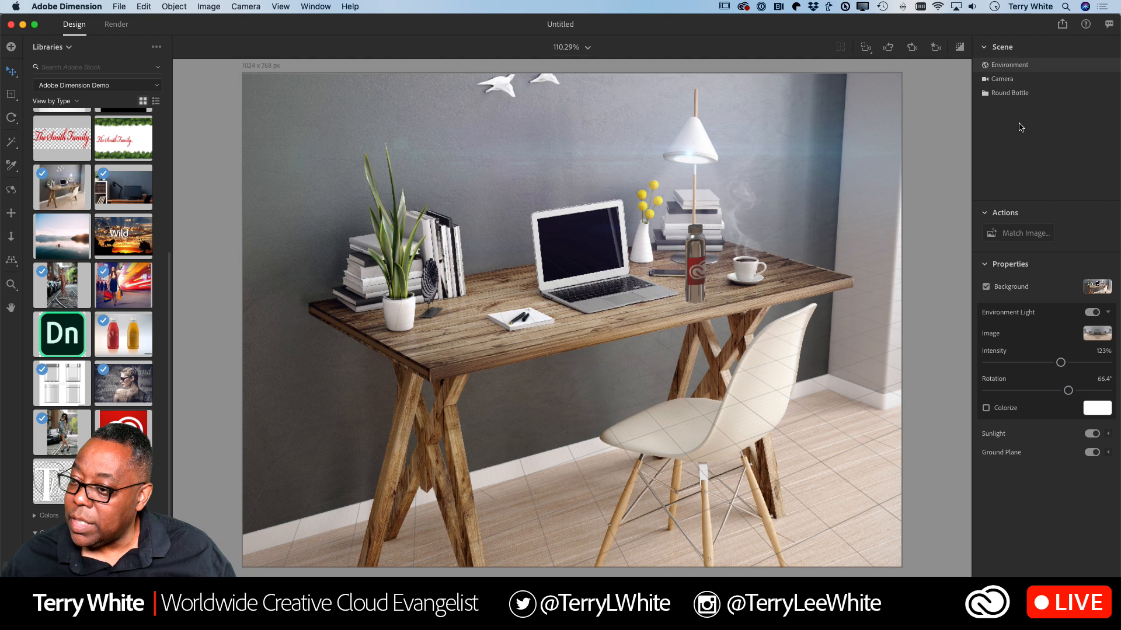
Step: Hide the Round Bottle and show it again to compare the desk scene with and without it
{"action": "left_click", "coordinate": [1006, 96]}
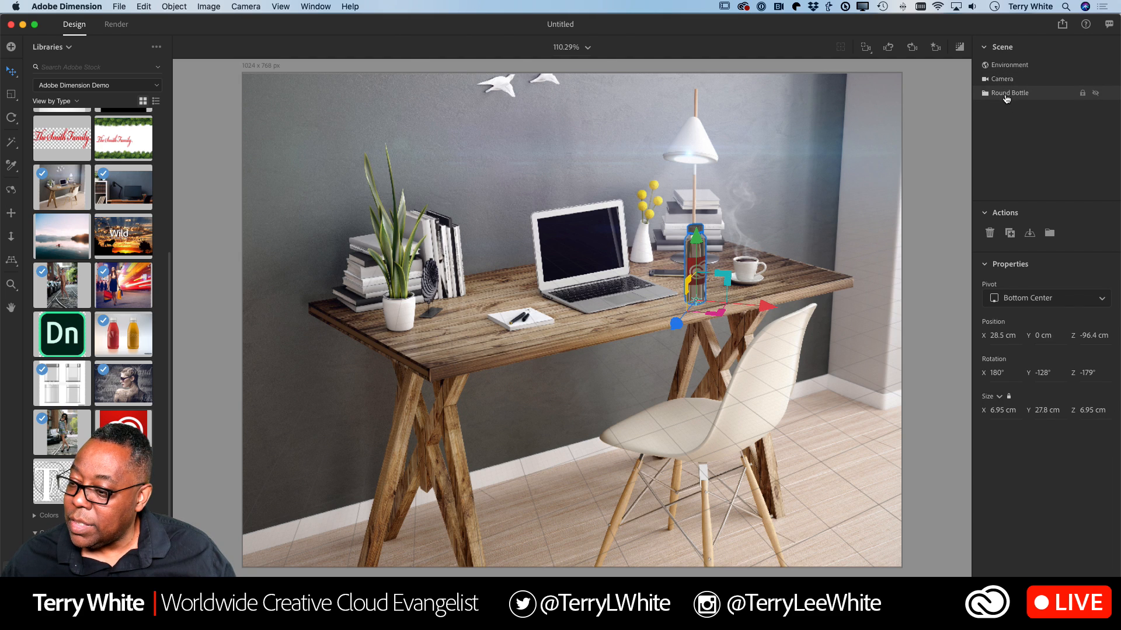
{"action": "double_click", "coordinate": [1007, 95]}
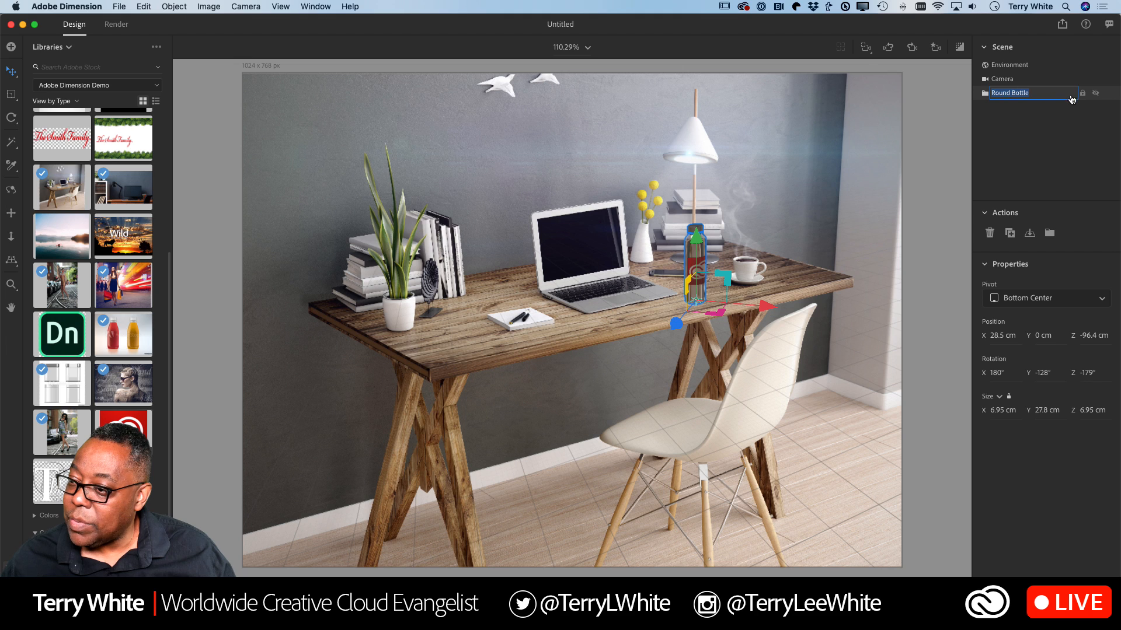
{"action": "left_click", "coordinate": [1097, 94]}
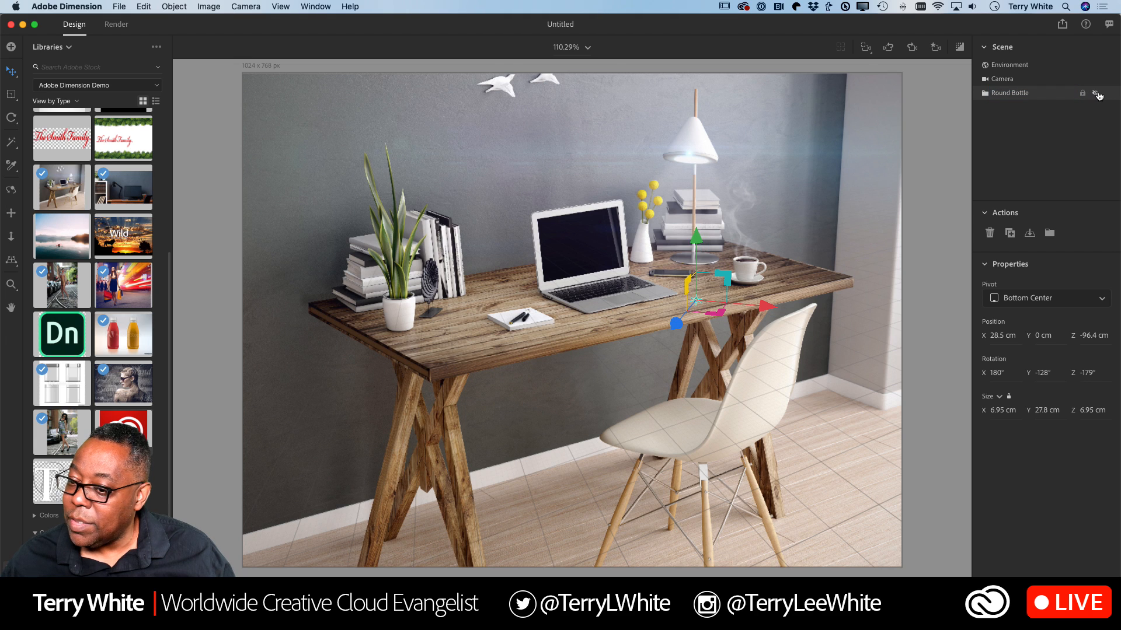
{"action": "left_click", "coordinate": [1096, 94]}
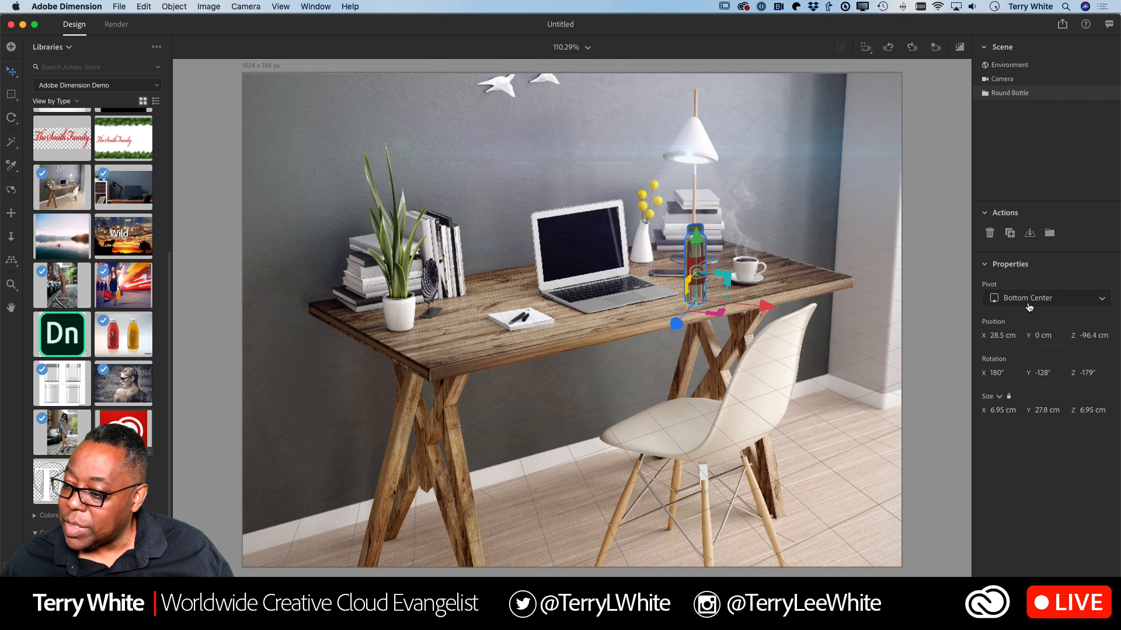
Step: Set the camera's field of view to 78° and turn on focus with the focus point on the bottle
{"action": "left_click", "coordinate": [993, 80]}
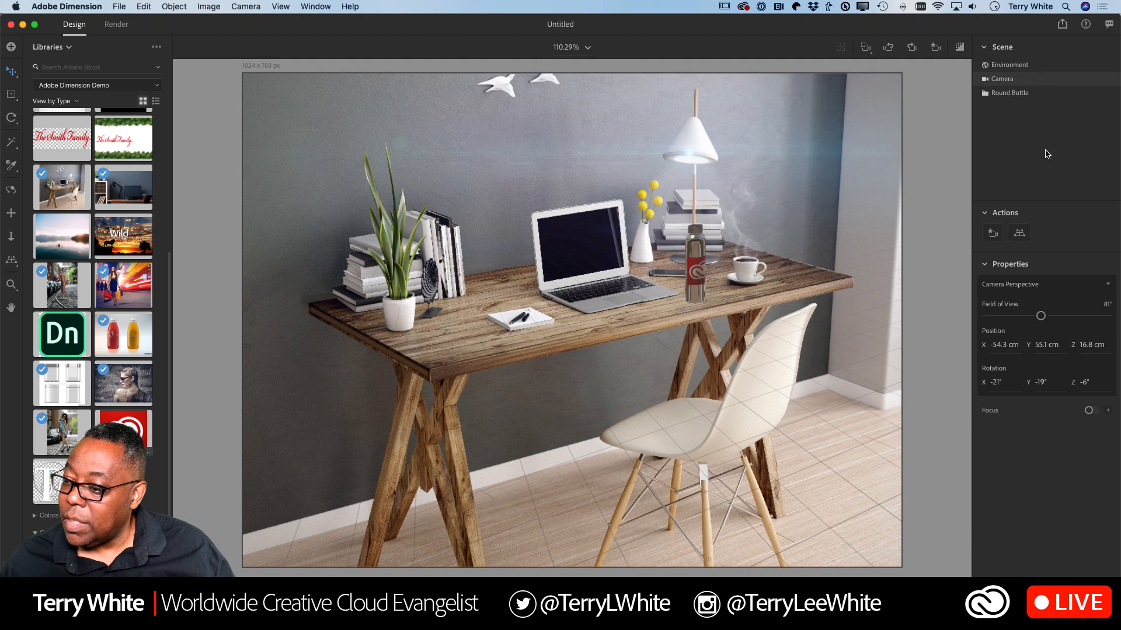
{"action": "left_click_drag", "start_coordinate": [1041, 321], "coordinate": [1039, 319]}
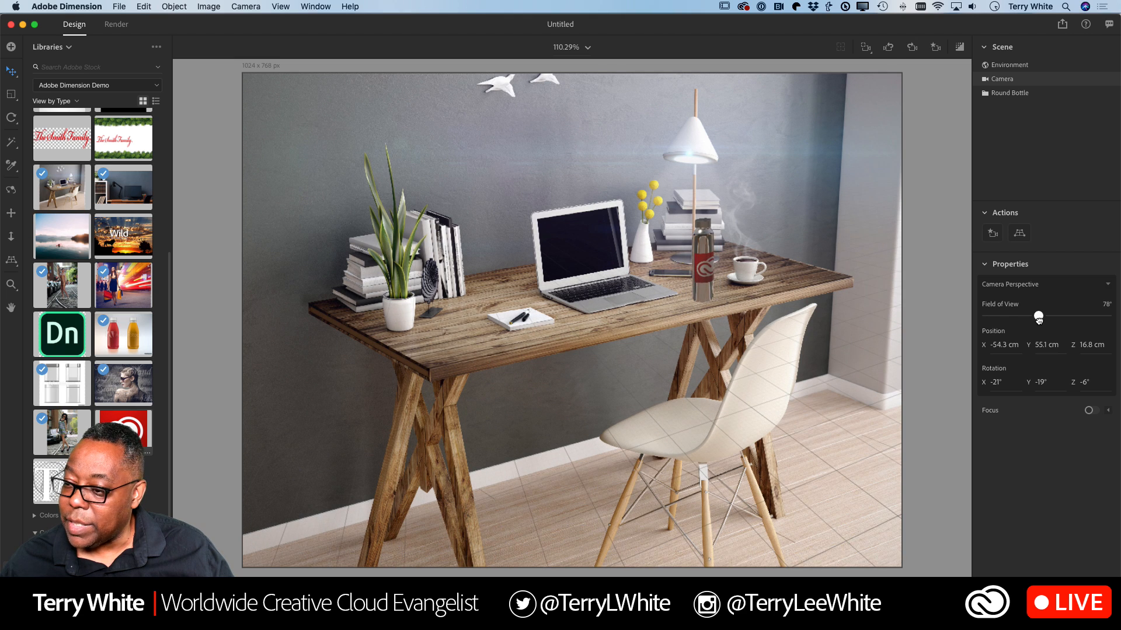
{"action": "left_click", "coordinate": [1089, 411]}
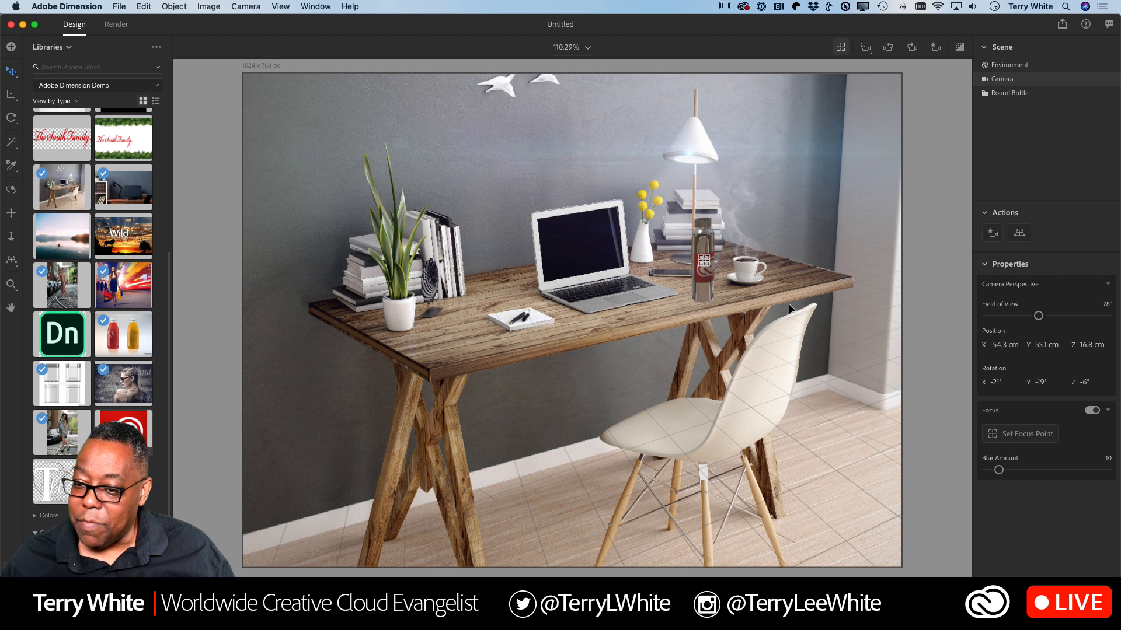
{"action": "left_click", "coordinate": [705, 265]}
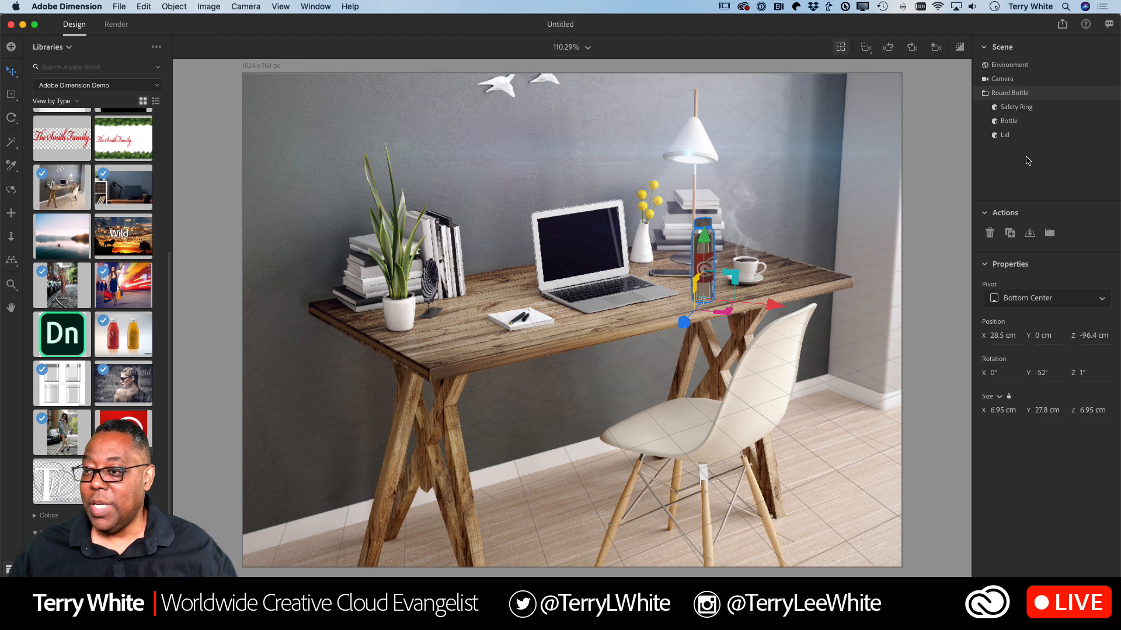
{"action": "left_click", "coordinate": [912, 257]}
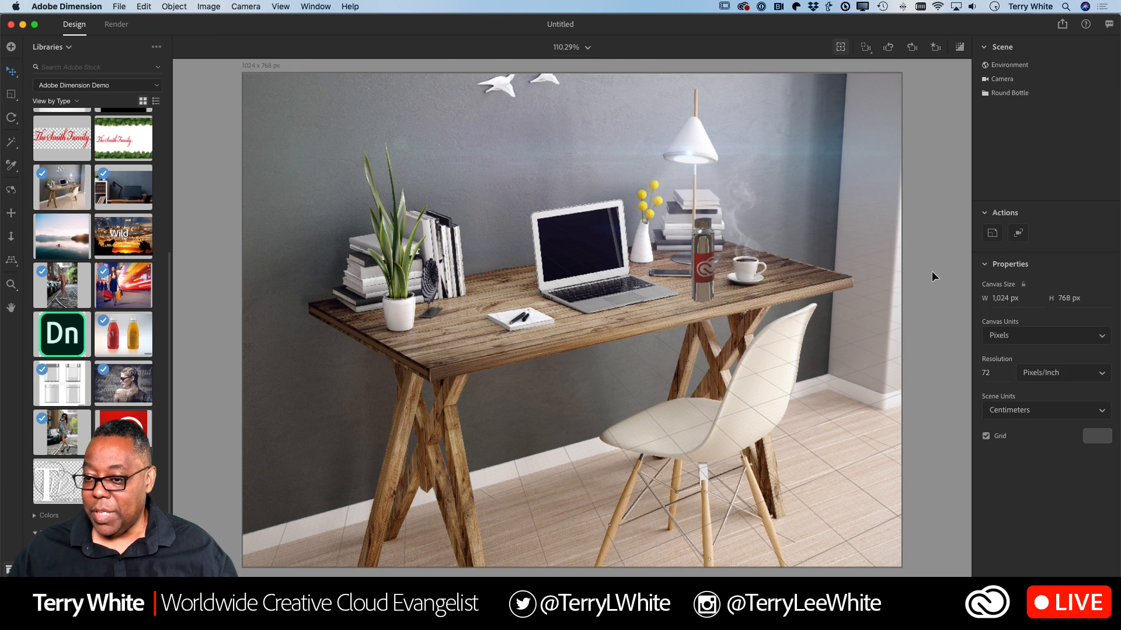
Step: Set the environment's sunlight to 146% intensity, 42% cloudiness and 40.63° height
{"action": "left_click", "coordinate": [1009, 65]}
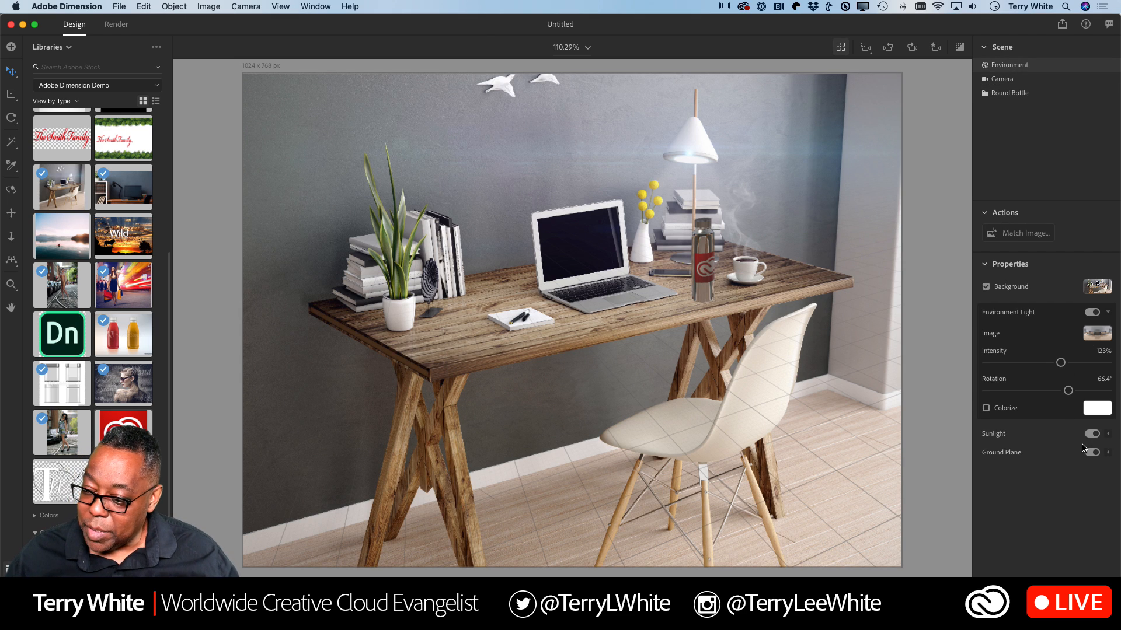
{"action": "left_click", "coordinate": [1108, 434]}
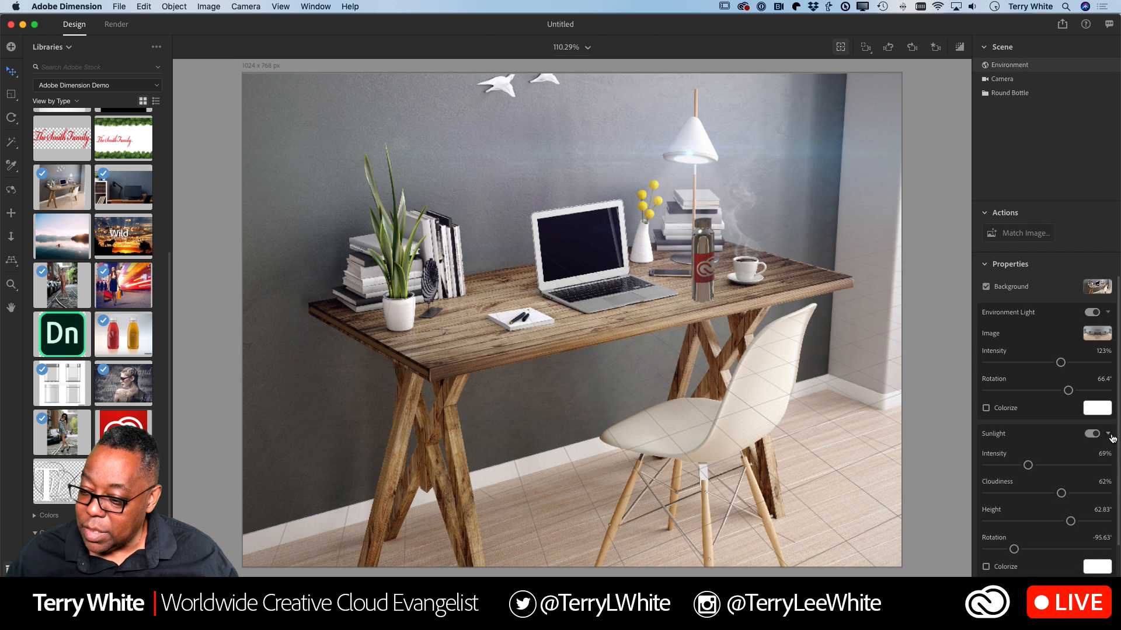
{"action": "scroll", "coordinate": [1062, 456], "scroll_direction": "down", "scroll_amount": 2}
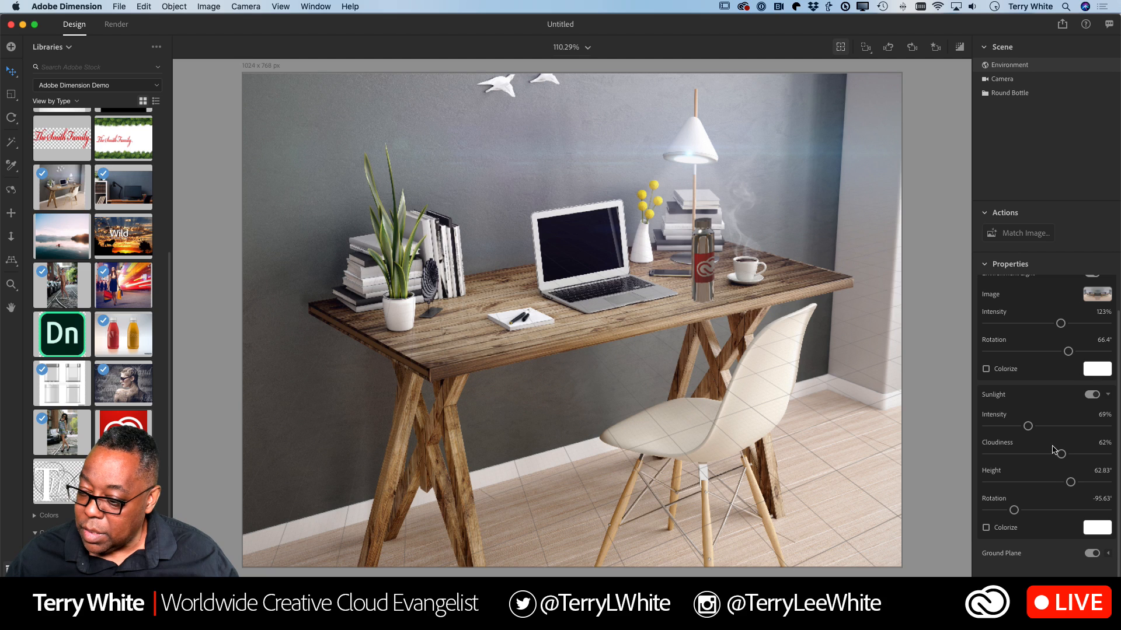
{"action": "mouse_move", "coordinate": [1029, 430]}
{"action": "left_mouse_down"}
{"action": "mouse_move", "coordinate": [1071, 430]}
{"action": "mouse_move", "coordinate": [1042, 429]}
{"action": "left_mouse_up"}
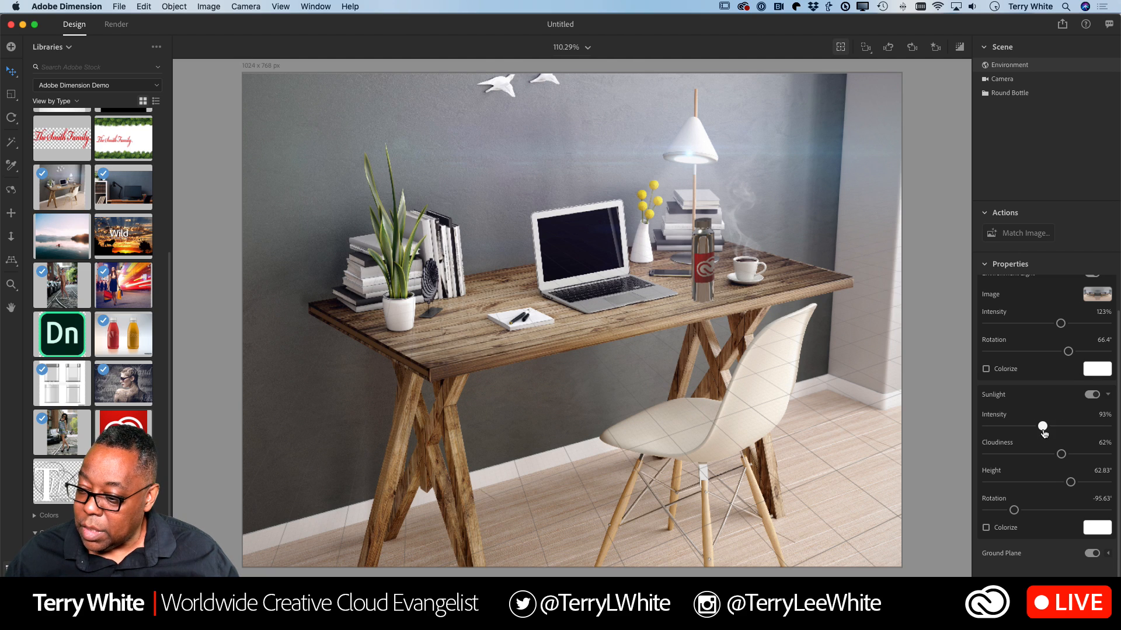
{"action": "left_click_drag", "start_coordinate": [1070, 484], "coordinate": [1072, 482]}
{"action": "mouse_move", "coordinate": [1055, 484]}
{"action": "left_mouse_down"}
{"action": "mouse_move", "coordinate": [1028, 483]}
{"action": "mouse_move", "coordinate": [1068, 482]}
{"action": "mouse_move", "coordinate": [983, 483]}
{"action": "mouse_move", "coordinate": [1064, 481]}
{"action": "mouse_move", "coordinate": [1044, 483]}
{"action": "left_mouse_up"}
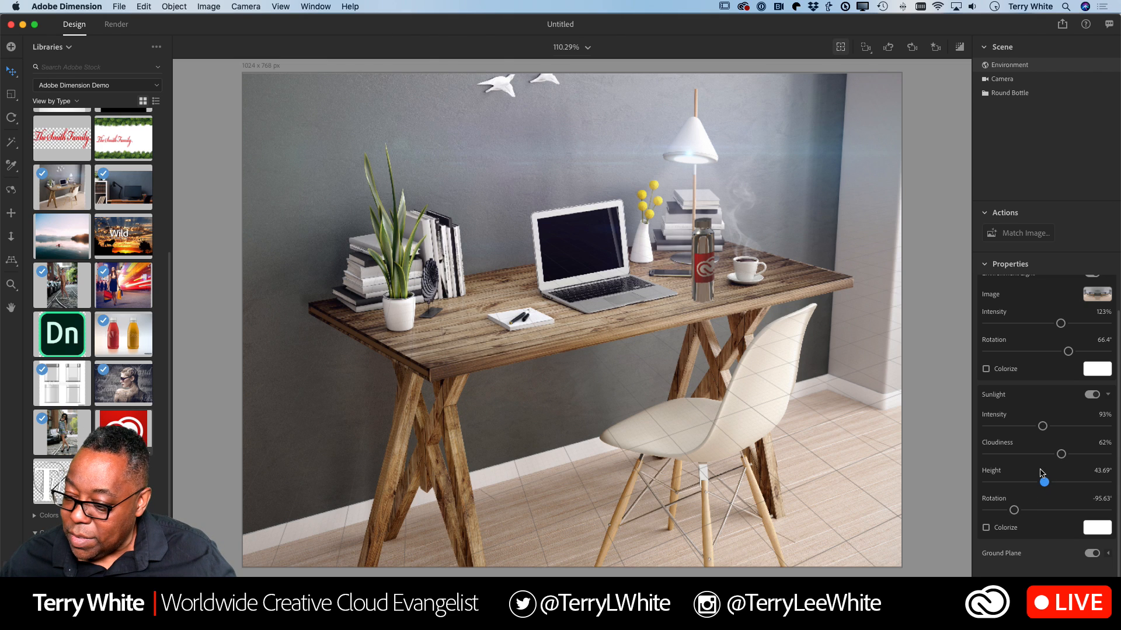
{"action": "left_click_drag", "start_coordinate": [1060, 454], "coordinate": [1041, 482]}
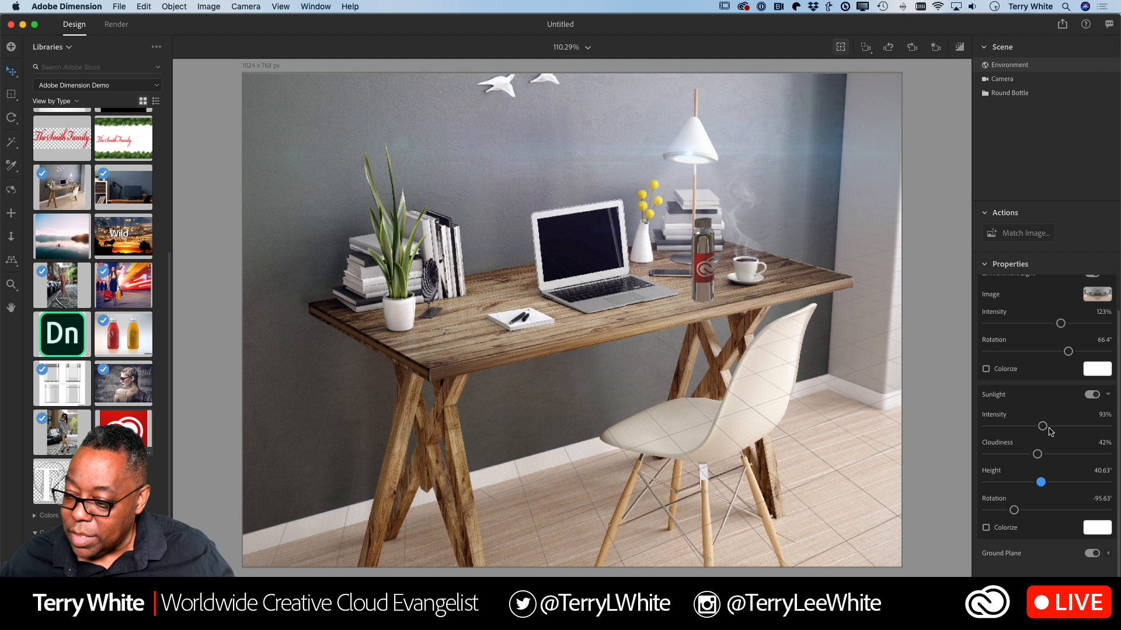
{"action": "left_click_drag", "start_coordinate": [1043, 426], "coordinate": [1074, 426]}
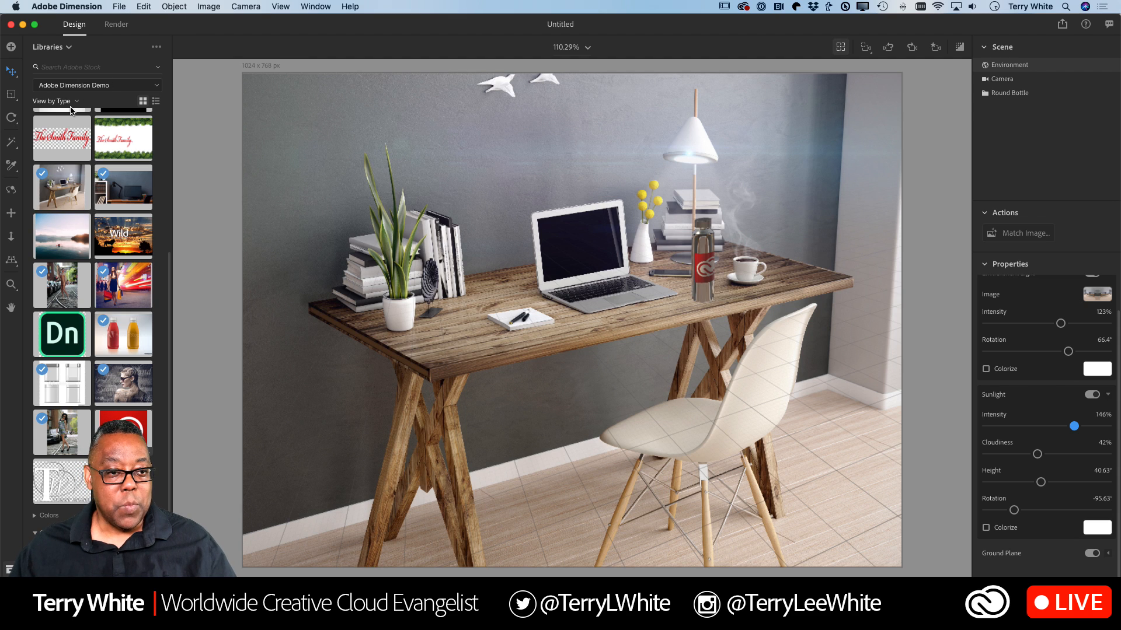
Step: Add the Coffee Cup starter model to the desk beside the potted plant, at X -54.2 cm and Z -114.9 cm
{"action": "left_click", "coordinate": [67, 48]}
{"action": "left_click", "coordinate": [59, 69]}
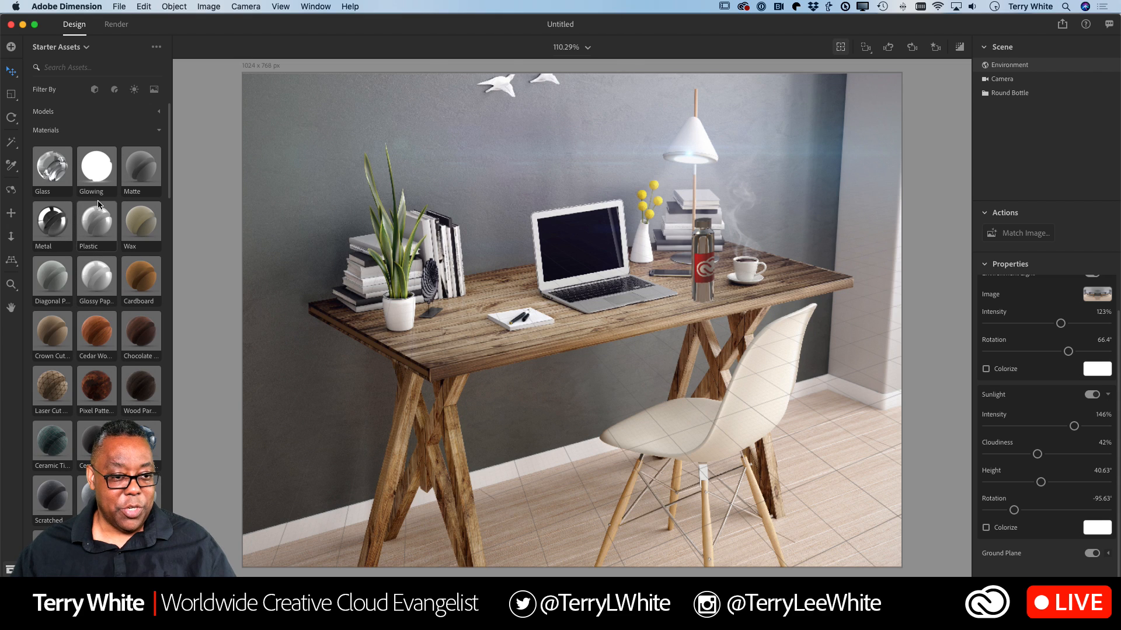
{"action": "left_click", "coordinate": [155, 113]}
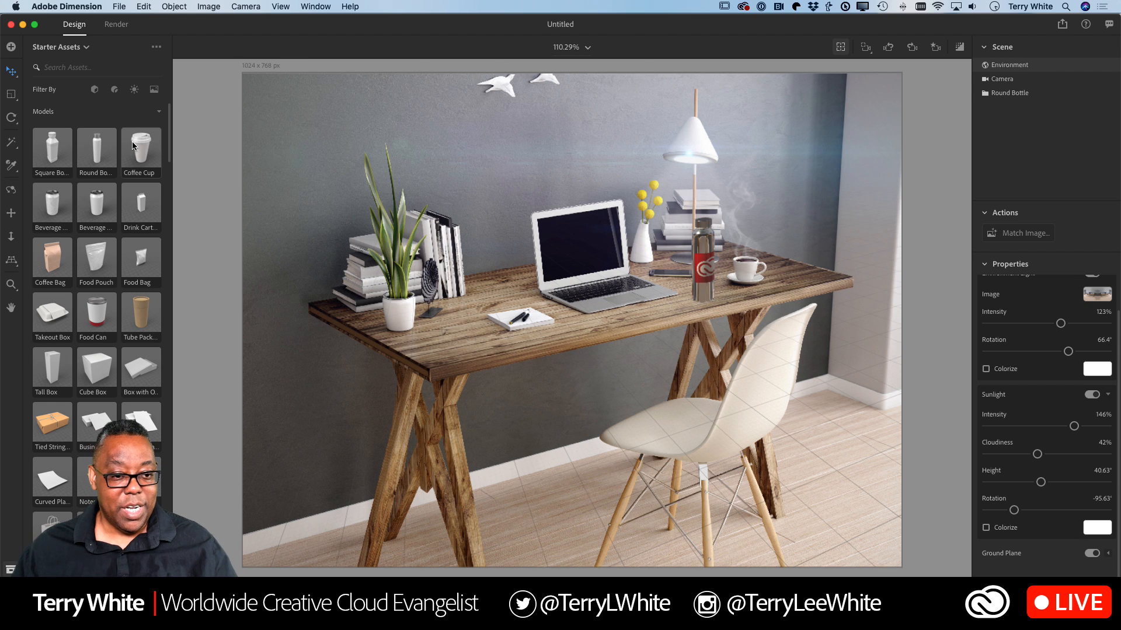
{"action": "left_click_drag", "start_coordinate": [136, 146], "coordinate": [362, 271]}
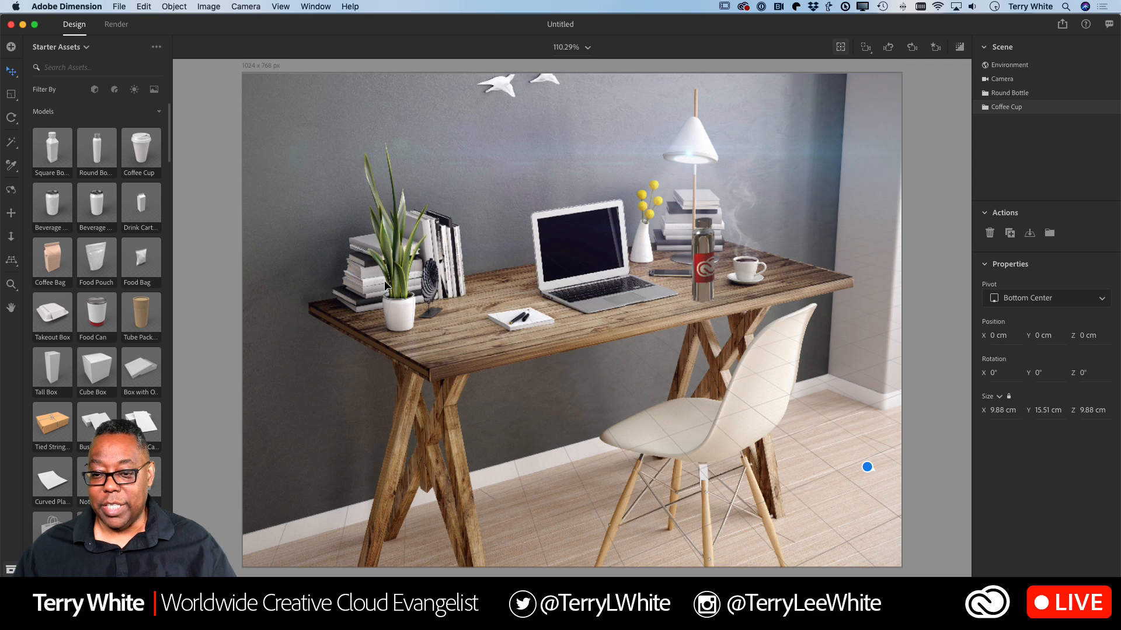
{"action": "key", "text": "super+z"}
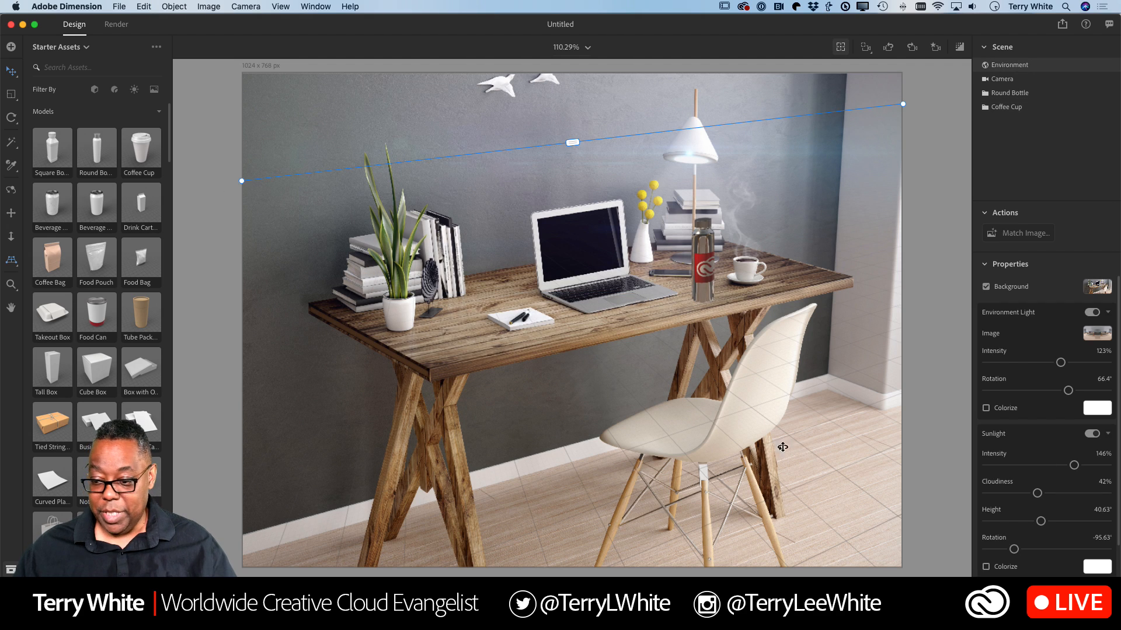
{"action": "left_click_drag", "start_coordinate": [128, 148], "coordinate": [460, 344]}
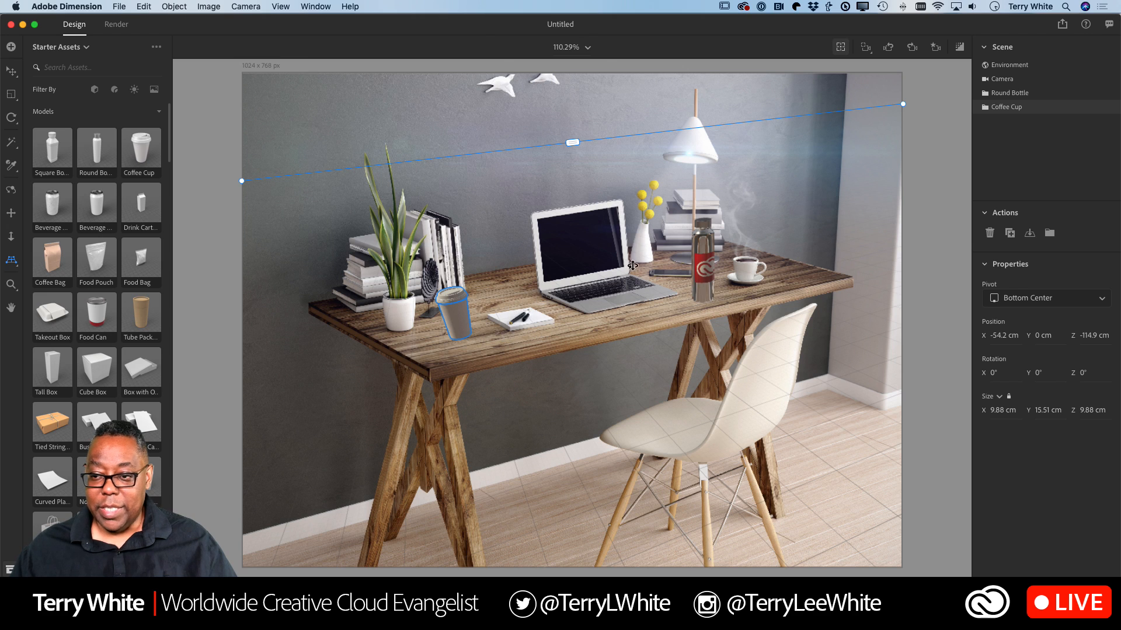
Step: Flatten the camera's horizon line by raising its plant-side end and slightly lowering its lamp-side end
{"action": "left_click_drag", "start_coordinate": [905, 107], "coordinate": [903, 116]}
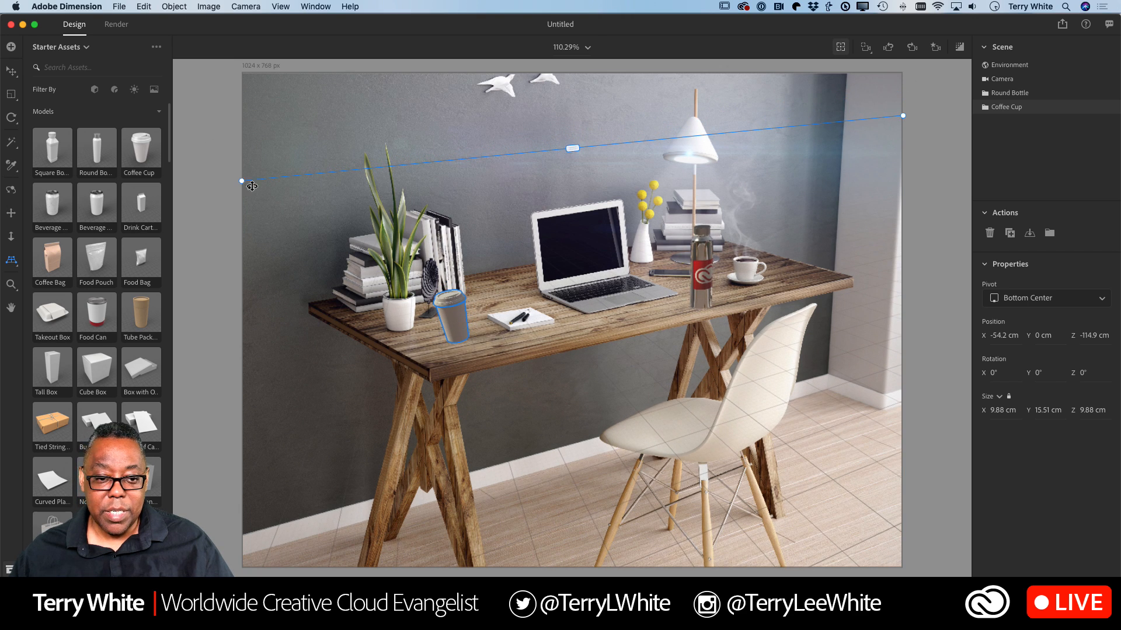
{"action": "left_click_drag", "start_coordinate": [243, 175], "coordinate": [244, 155]}
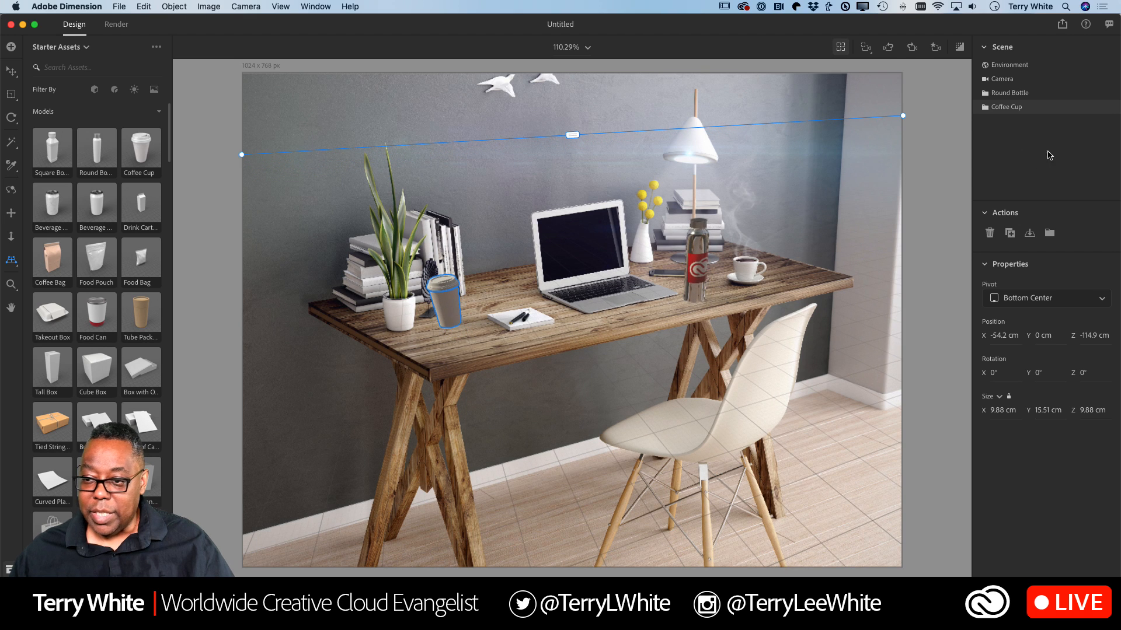
{"action": "left_click_drag", "start_coordinate": [903, 115], "coordinate": [905, 108]}
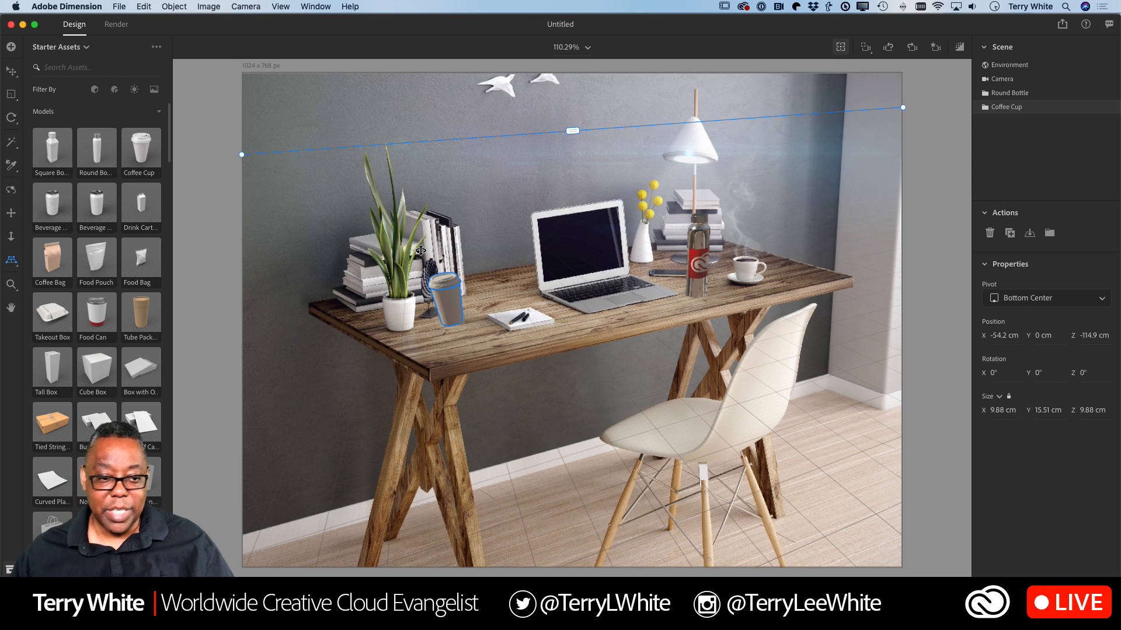
Step: Rotate the Coffee Cup to -10° around Z and scale it up proportionally to 22.79 × 35.76 × 22.79 cm
{"action": "left_click", "coordinate": [13, 76]}
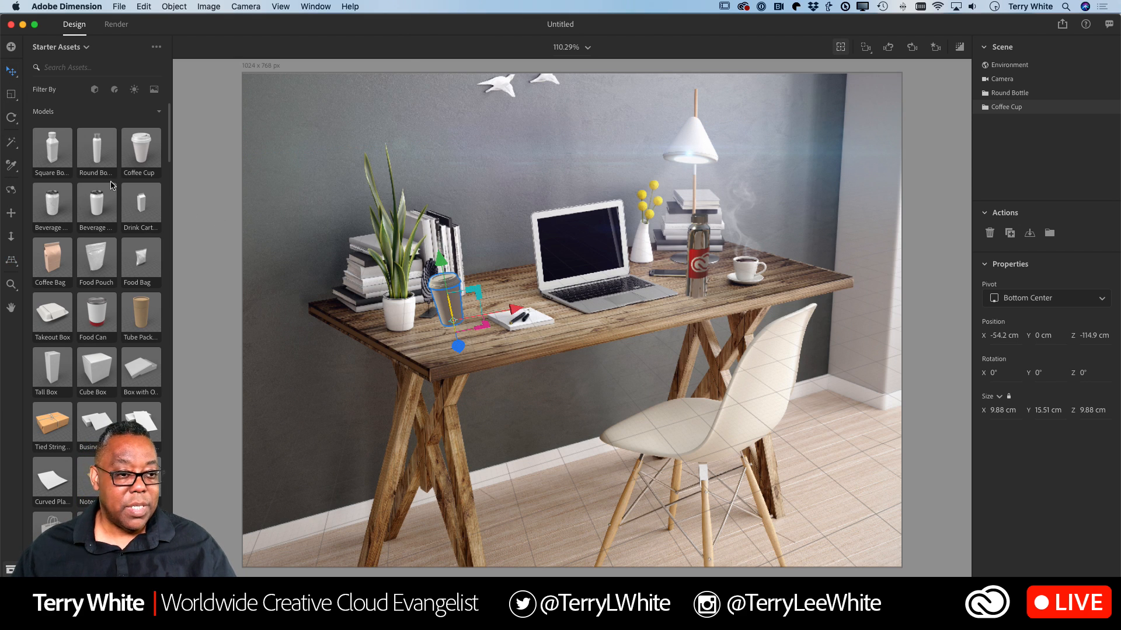
{"action": "left_click", "coordinate": [12, 117]}
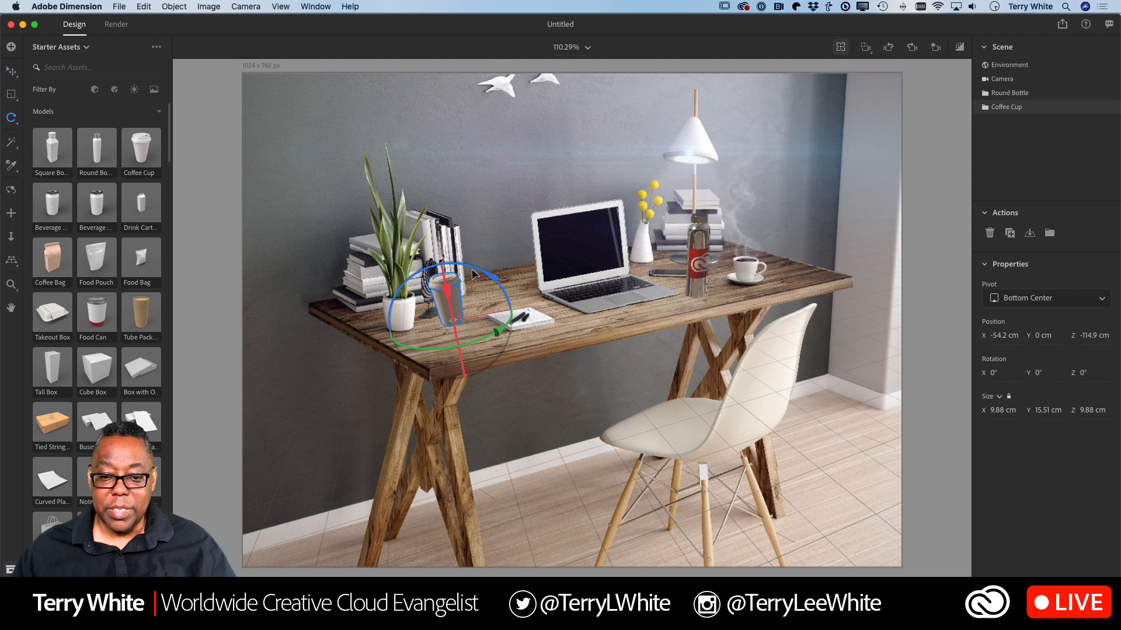
{"action": "left_click_drag", "start_coordinate": [466, 269], "coordinate": [468, 268]}
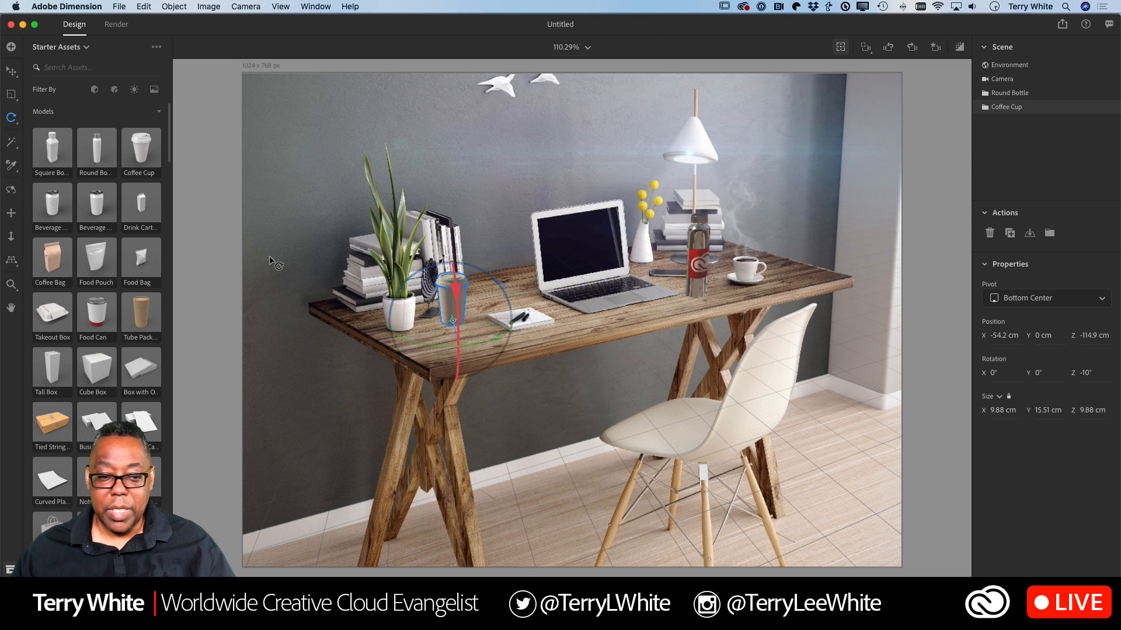
{"action": "left_click", "coordinate": [11, 94]}
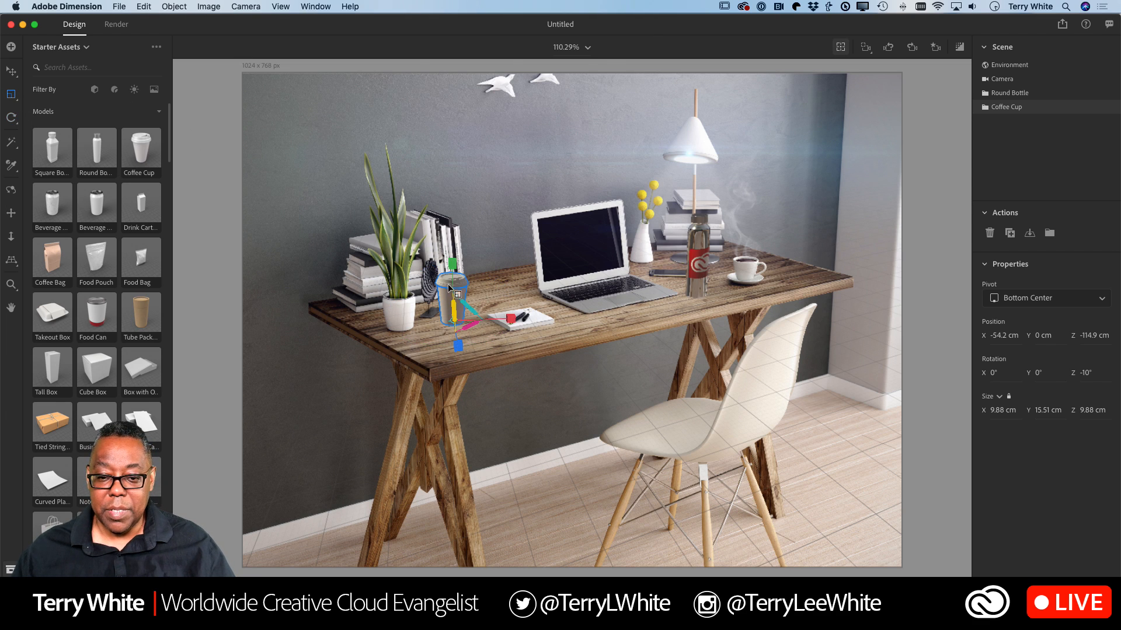
{"action": "left_click_drag", "start_coordinate": [467, 306], "coordinate": [359, 265]}
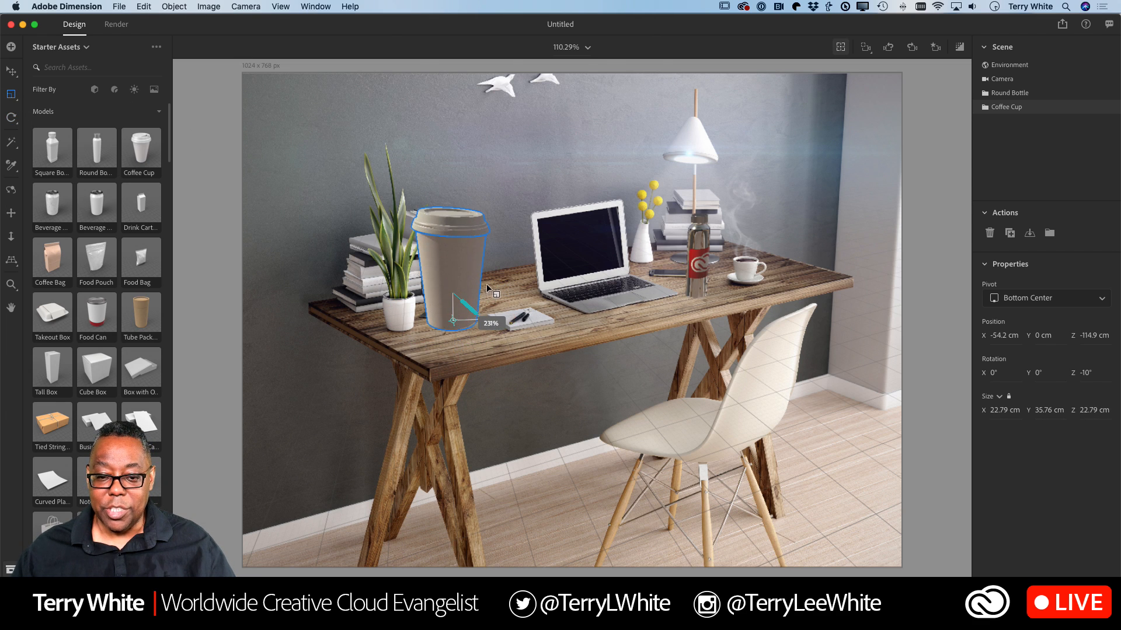
{"action": "left_click", "coordinate": [10, 71]}
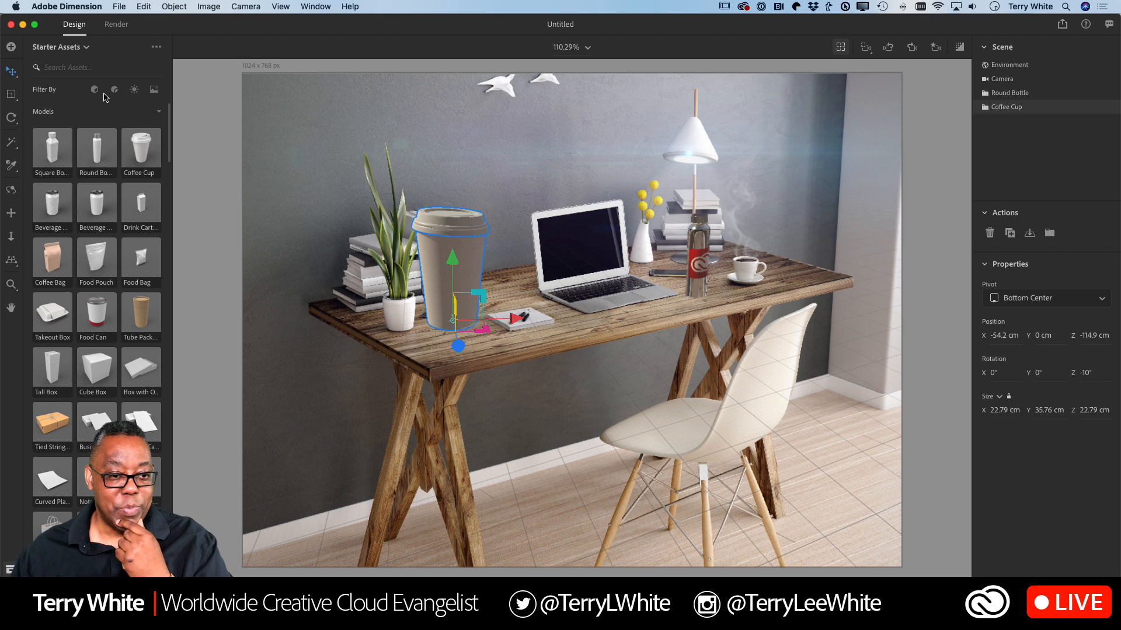
Step: Apply the 3d Printed Mesh starter material to the Coffee Cup
{"action": "left_click", "coordinate": [158, 114]}
{"action": "scroll", "coordinate": [125, 322], "scroll_direction": "down", "scroll_amount": 5}
{"action": "scroll", "coordinate": [125, 322], "scroll_direction": "down", "scroll_amount": 8}
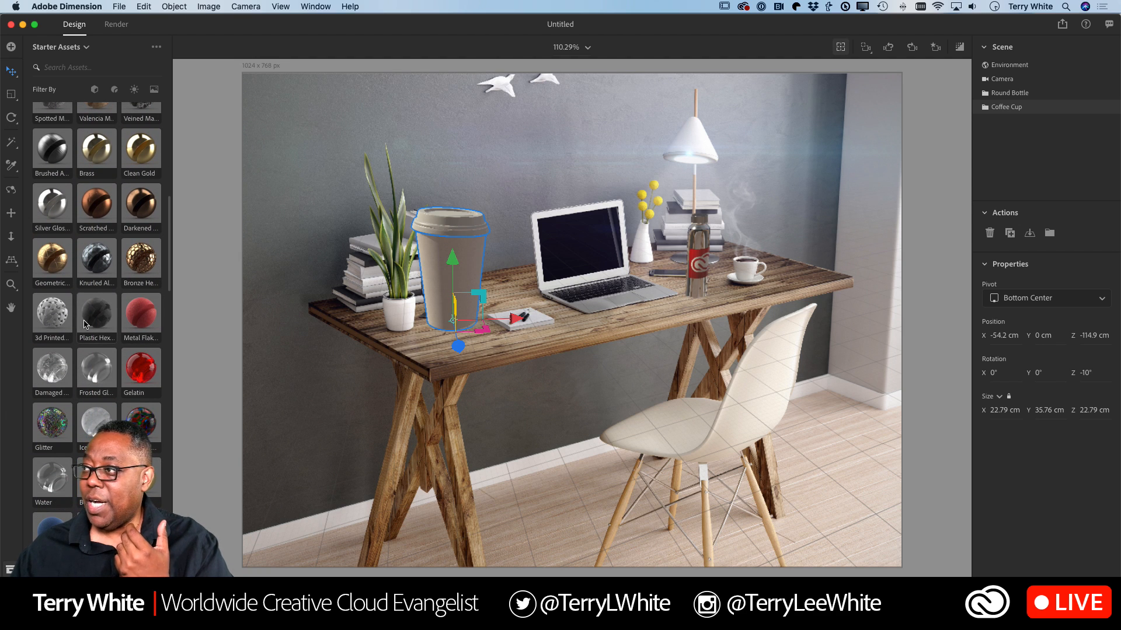
{"action": "left_click_drag", "start_coordinate": [57, 316], "coordinate": [449, 286]}
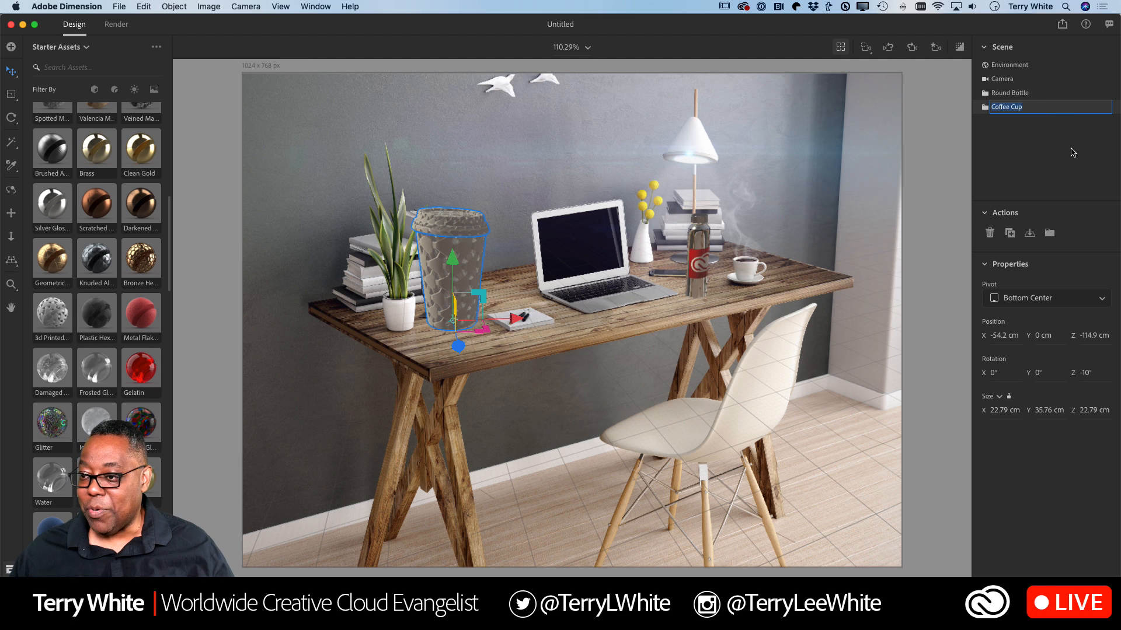
Step: Set the Metallic value of the Cup's 3d Printed Mesh material to 1 and return to the scene list
{"action": "left_click", "coordinate": [985, 108]}
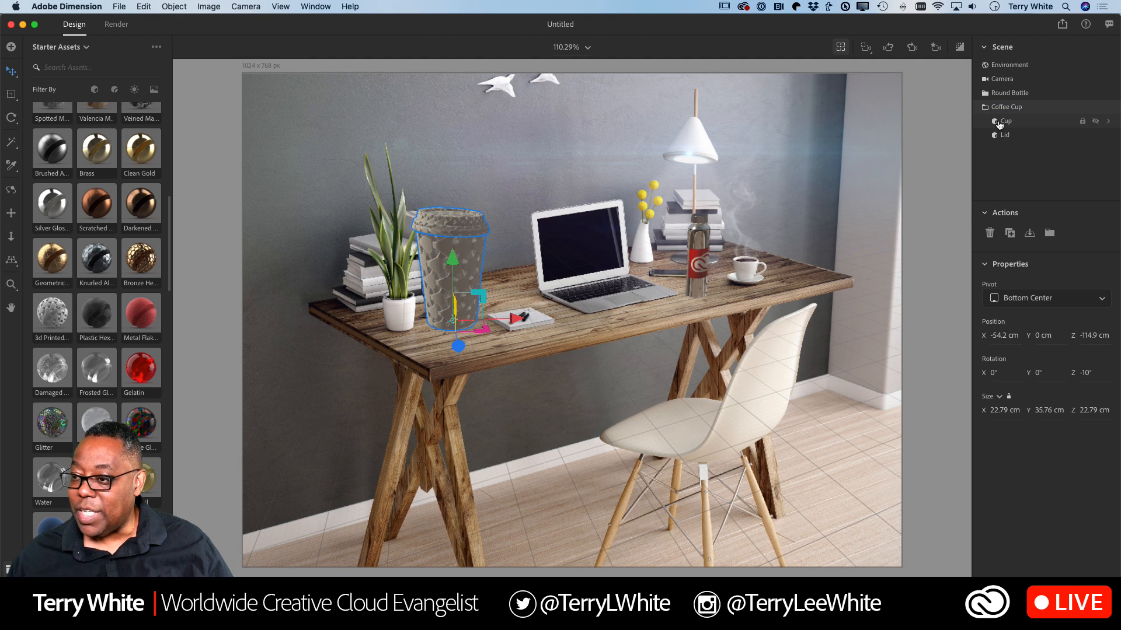
{"action": "left_click", "coordinate": [1108, 122]}
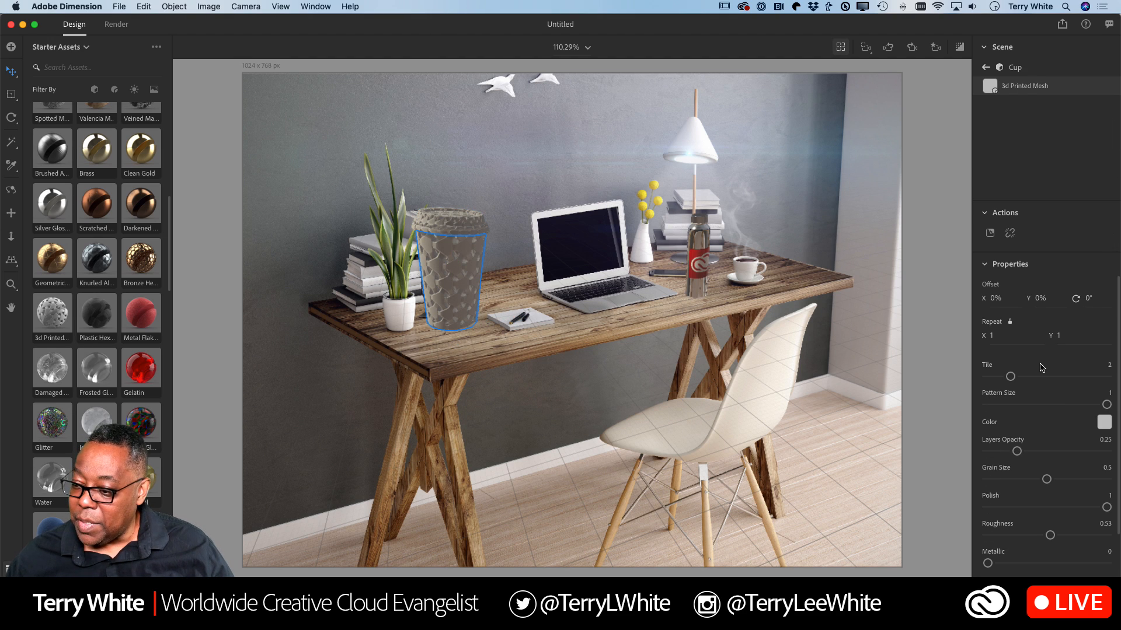
{"action": "scroll", "coordinate": [1037, 396], "scroll_direction": "down", "scroll_amount": 3}
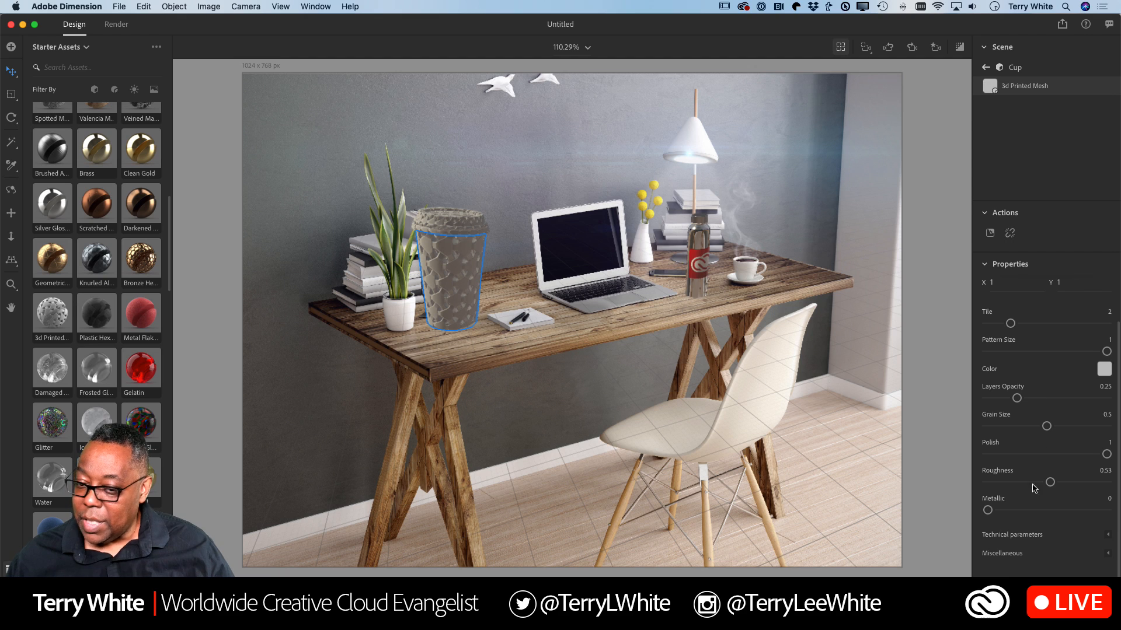
{"action": "left_click_drag", "start_coordinate": [987, 511], "coordinate": [1115, 501]}
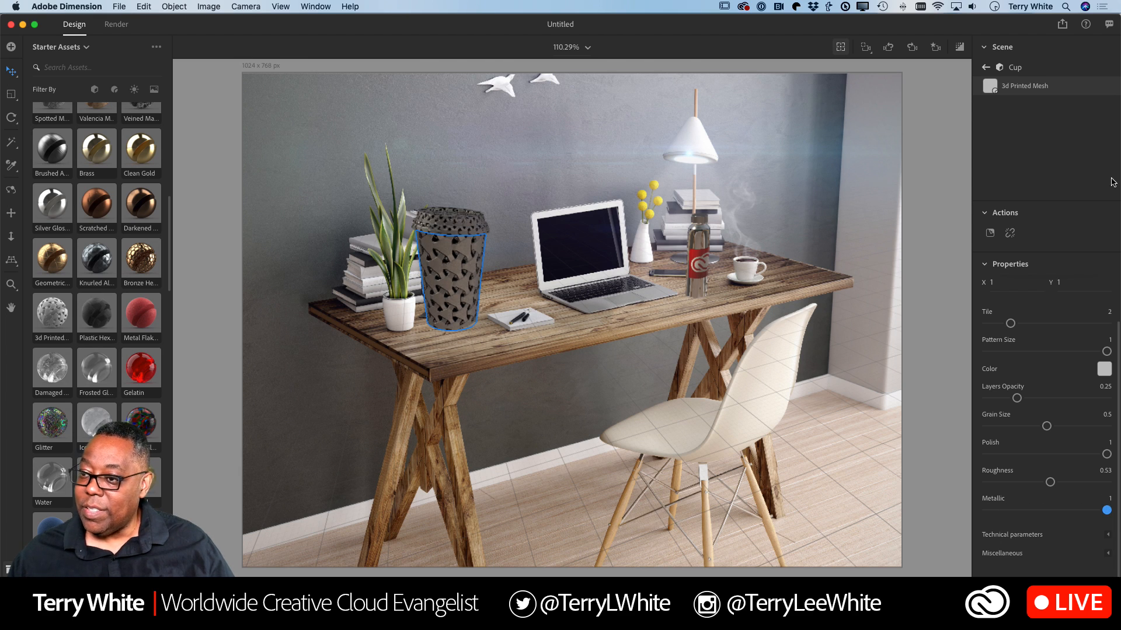
{"action": "left_click", "coordinate": [984, 67]}
Step: Raise the environment light's intensity to 200% and the sunlight's intensity to 171%
{"action": "left_click", "coordinate": [1011, 65]}
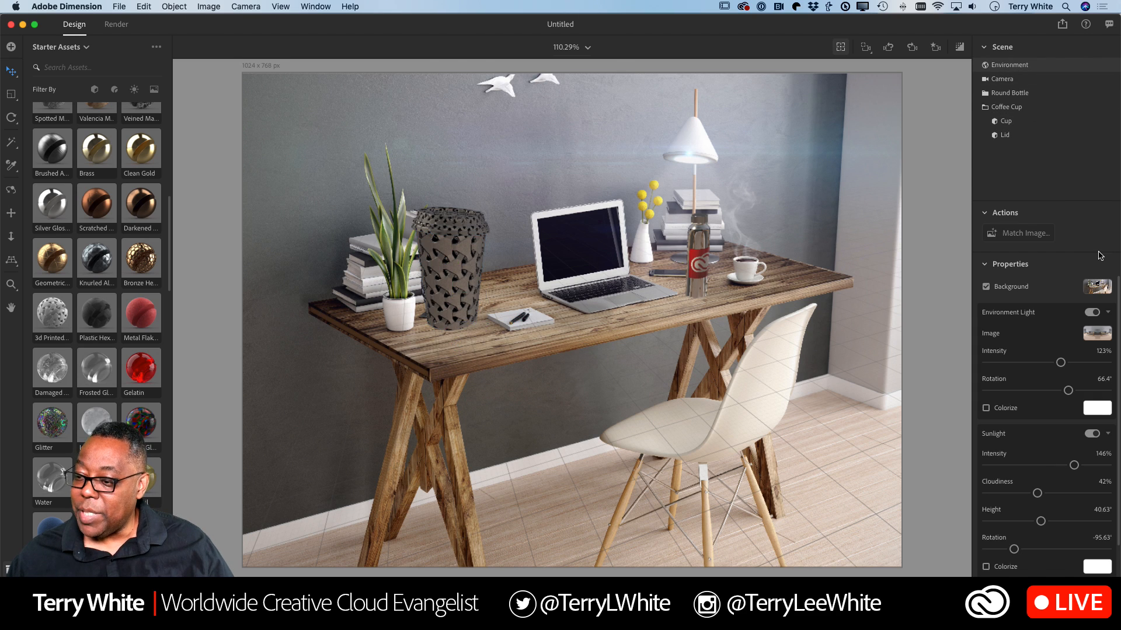
{"action": "left_click_drag", "start_coordinate": [1061, 362], "coordinate": [1116, 352]}
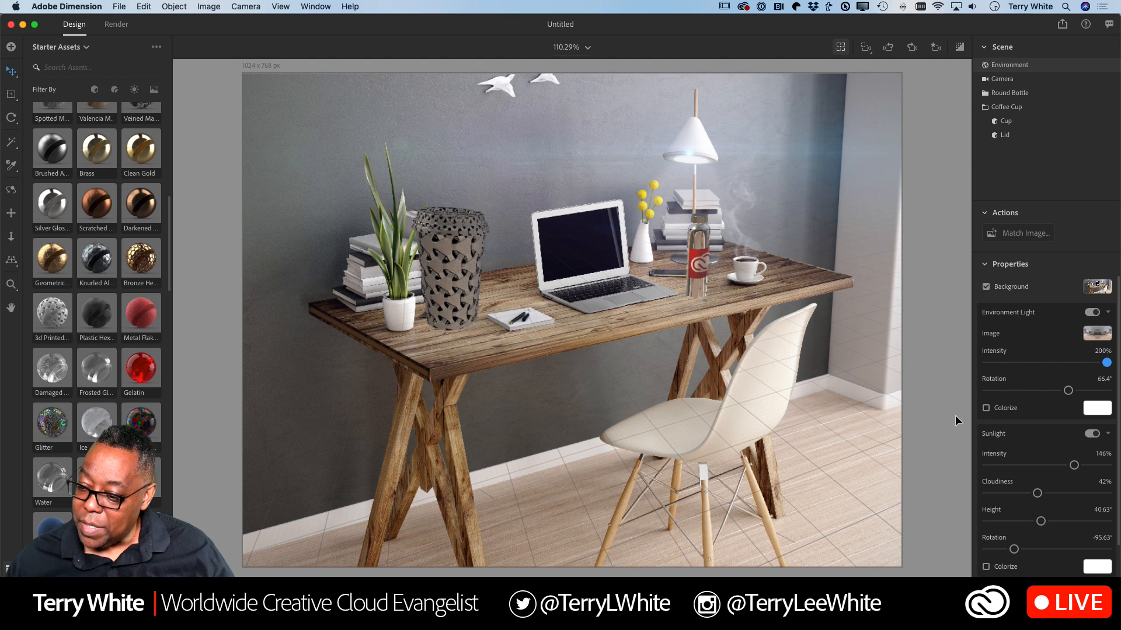
{"action": "left_click_drag", "start_coordinate": [1074, 466], "coordinate": [1092, 465]}
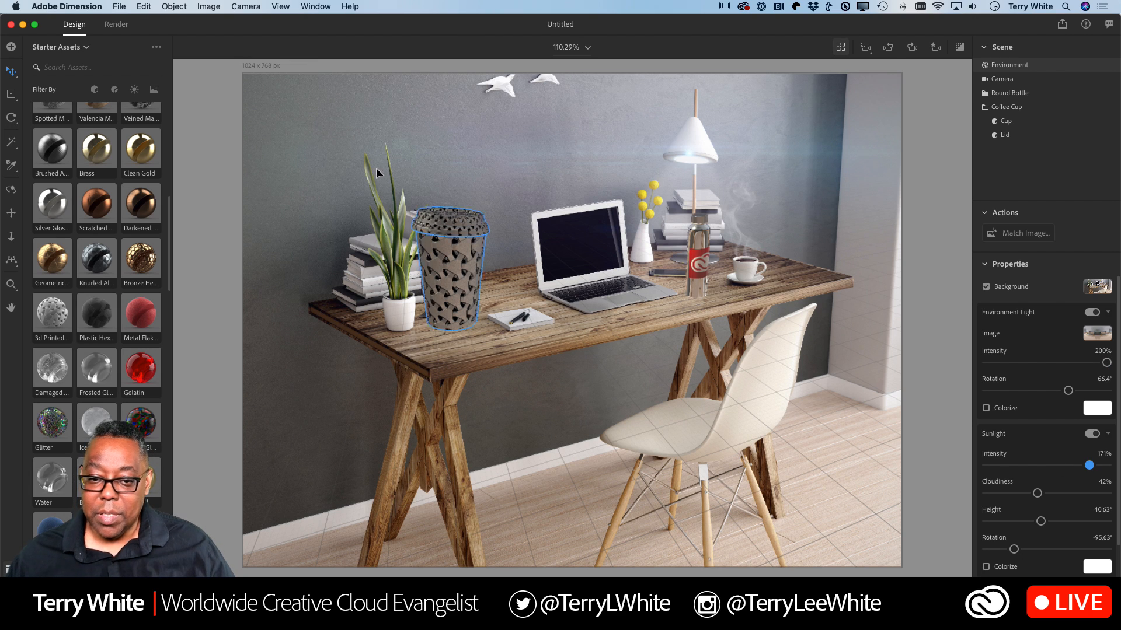
Step: Apply the Bronze Hexagon Tiles starter material to the body of the Coffee Cup
{"action": "scroll", "coordinate": [148, 250], "scroll_direction": "down", "scroll_amount": 2}
{"action": "left_click_drag", "start_coordinate": [146, 230], "coordinate": [460, 290]}
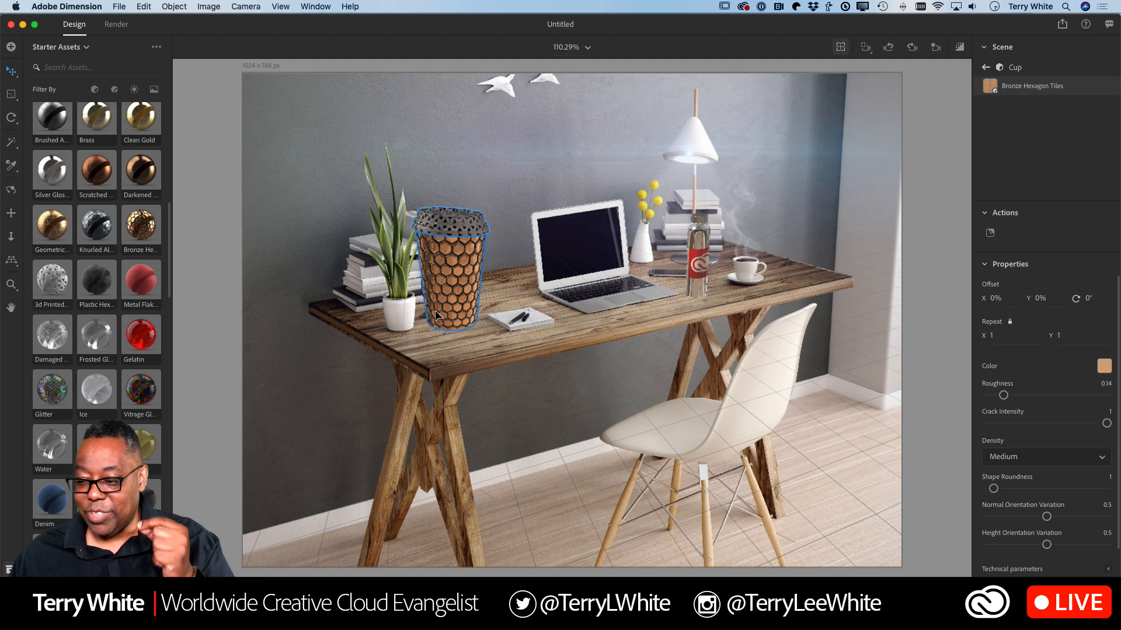
Step: Set the Bronze Hexagon Tiles material's Roughness to 0.08, Density to High and Height Orientation Variation to 0.87
{"action": "scroll", "coordinate": [1012, 473], "scroll_direction": "down", "scroll_amount": 2}
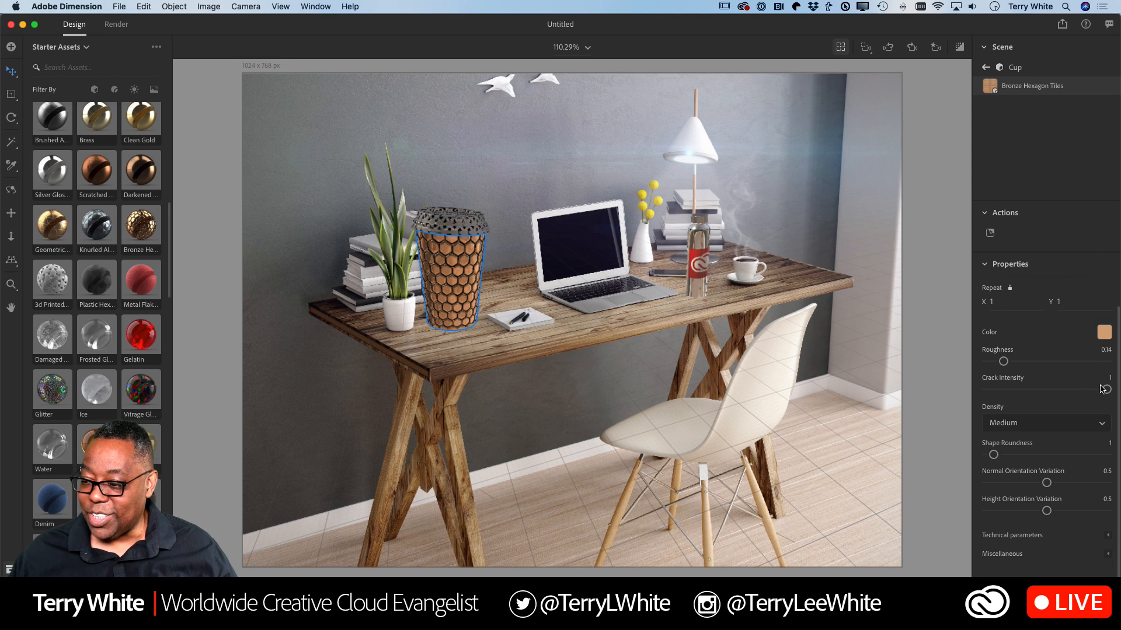
{"action": "mouse_move", "coordinate": [1105, 390]}
{"action": "left_mouse_down"}
{"action": "mouse_move", "coordinate": [987, 391]}
{"action": "mouse_move", "coordinate": [1106, 389]}
{"action": "left_mouse_up"}
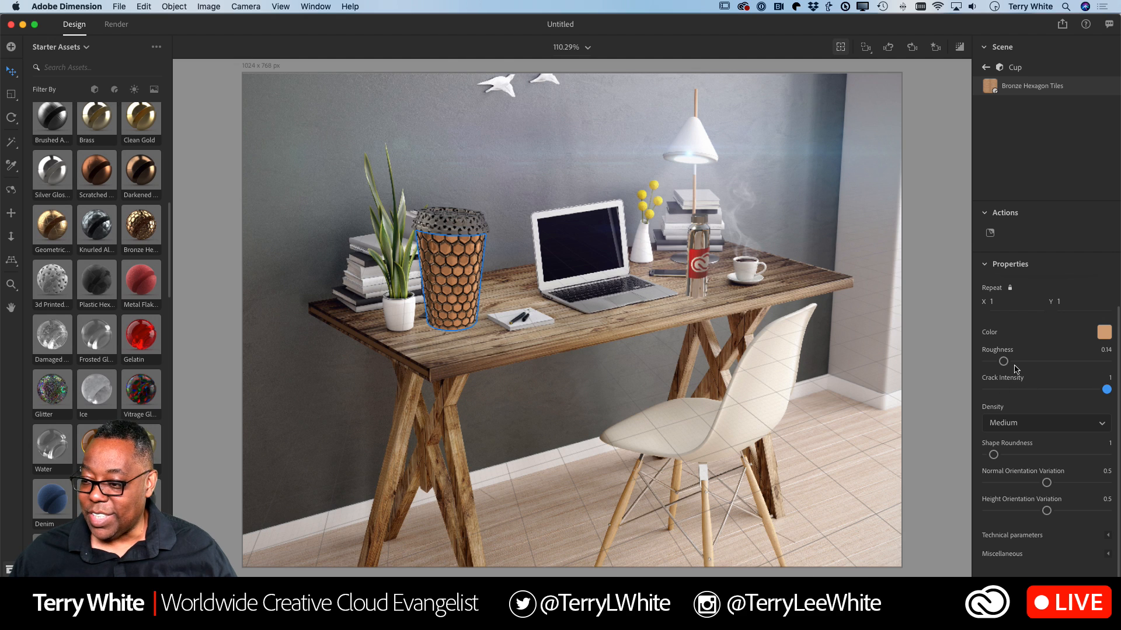
{"action": "mouse_move", "coordinate": [1008, 365]}
{"action": "left_mouse_down"}
{"action": "mouse_move", "coordinate": [1106, 359]}
{"action": "mouse_move", "coordinate": [996, 364]}
{"action": "left_mouse_up"}
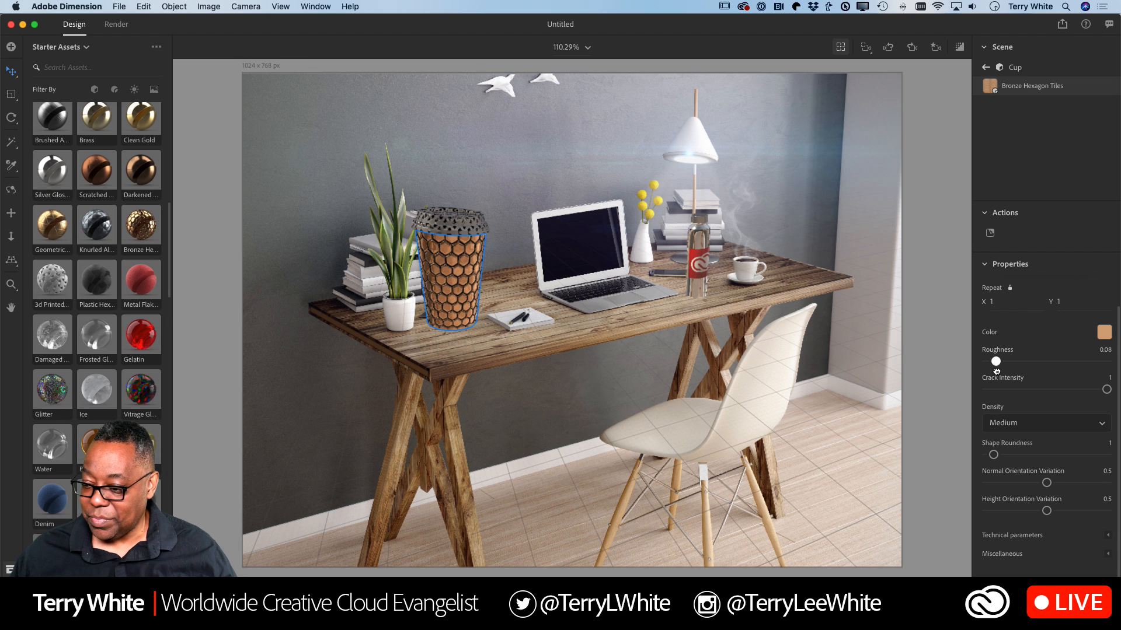
{"action": "left_click", "coordinate": [1045, 423]}
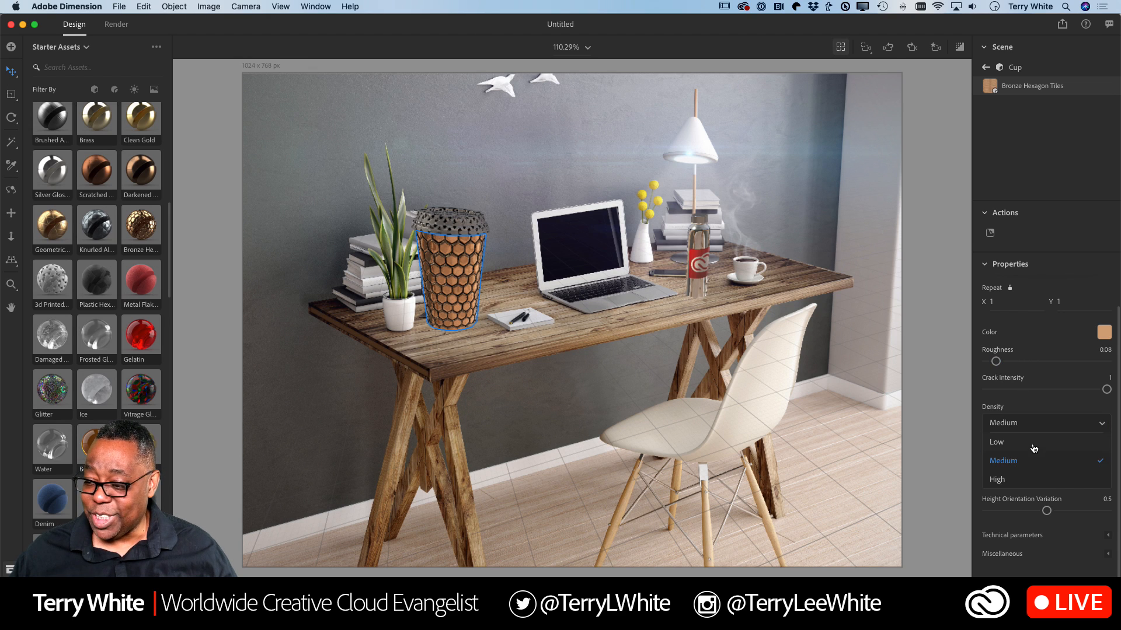
{"action": "left_click", "coordinate": [1031, 443]}
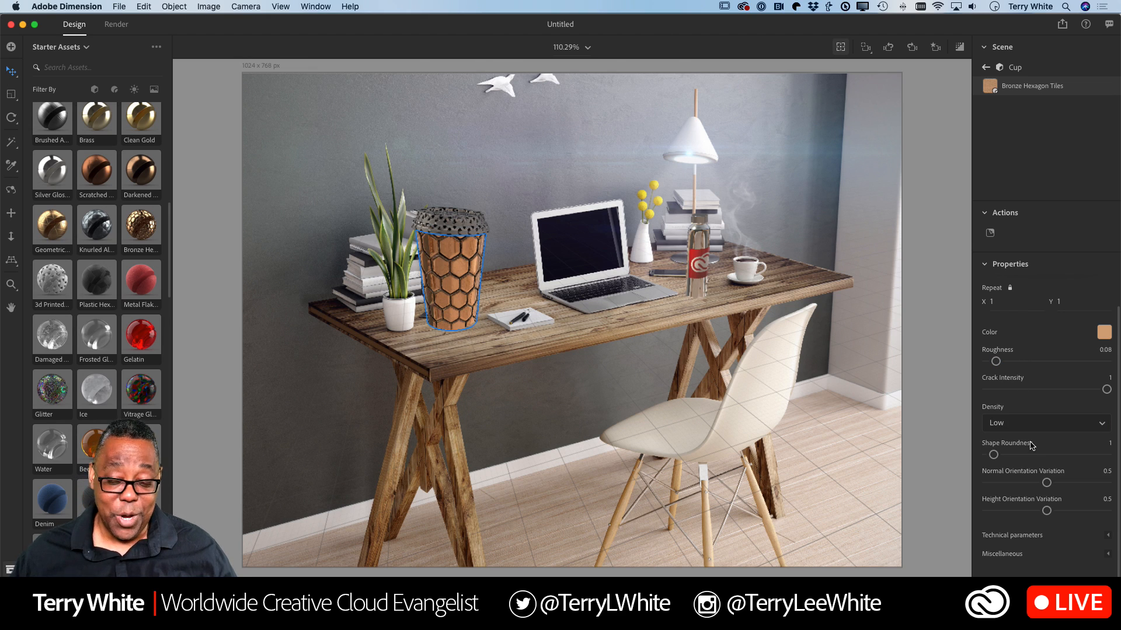
{"action": "left_click", "coordinate": [1037, 431]}
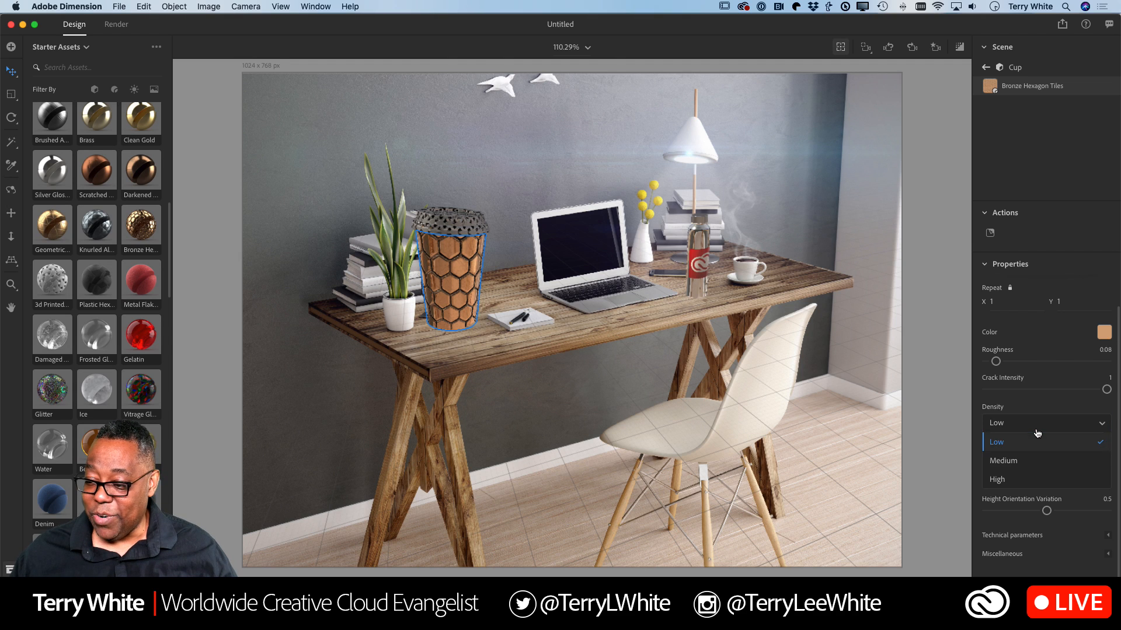
{"action": "left_click", "coordinate": [1018, 481]}
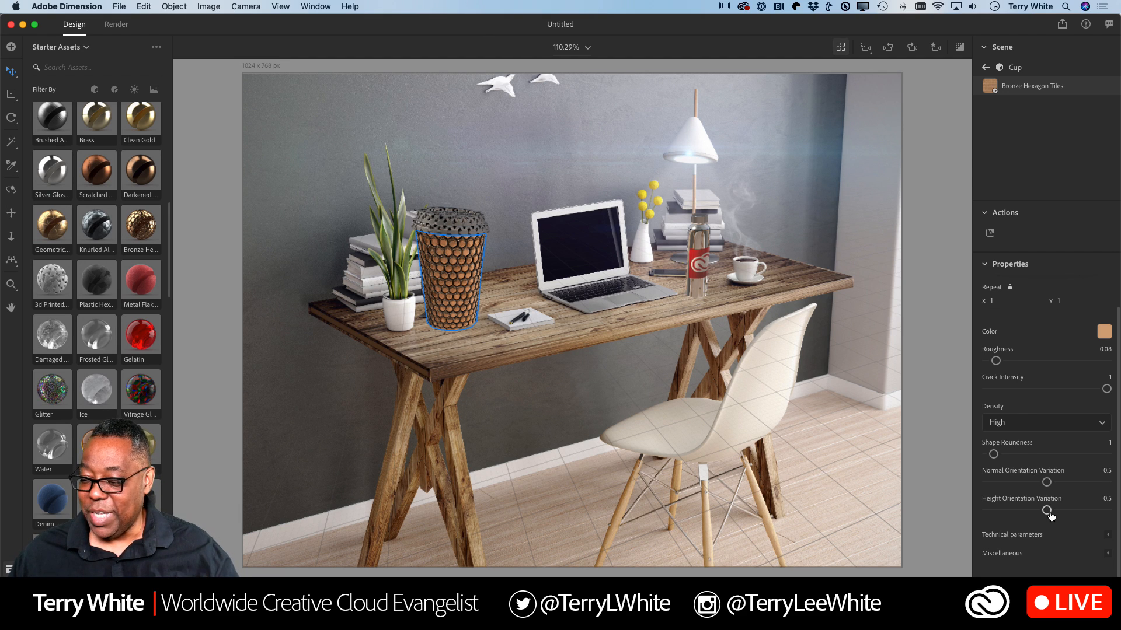
{"action": "left_click_drag", "start_coordinate": [1048, 511], "coordinate": [1090, 511]}
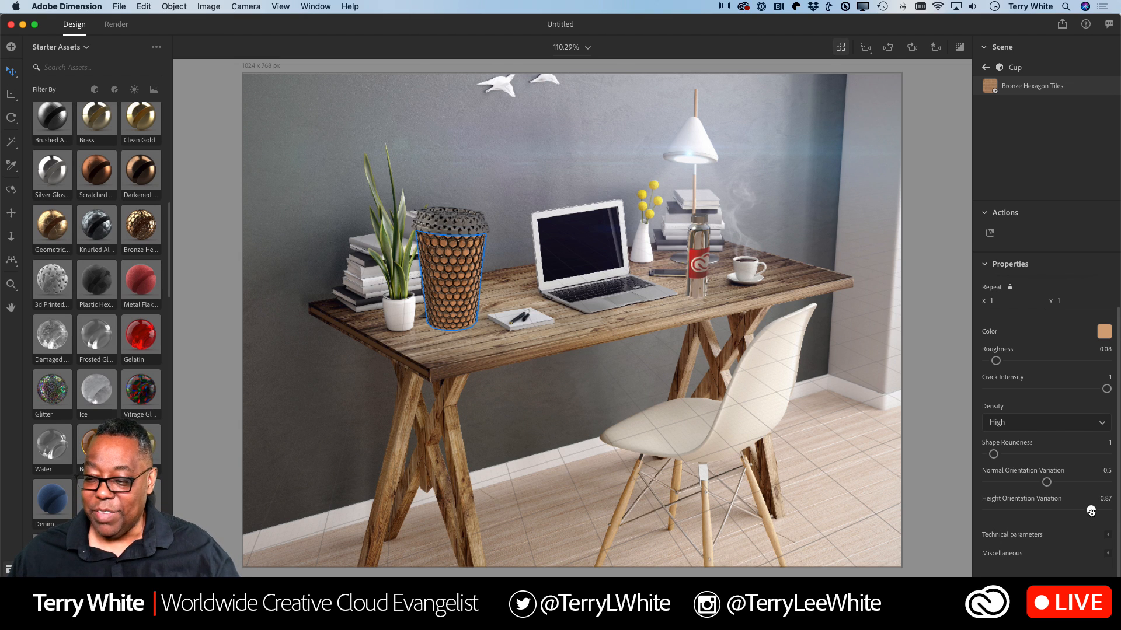
Step: Try the Damaged Glass, Frosted Glass and 3d Printed Mesh starter materials on the body of the Coffee Cup
{"action": "scroll", "coordinate": [70, 276], "scroll_direction": "down", "scroll_amount": 5}
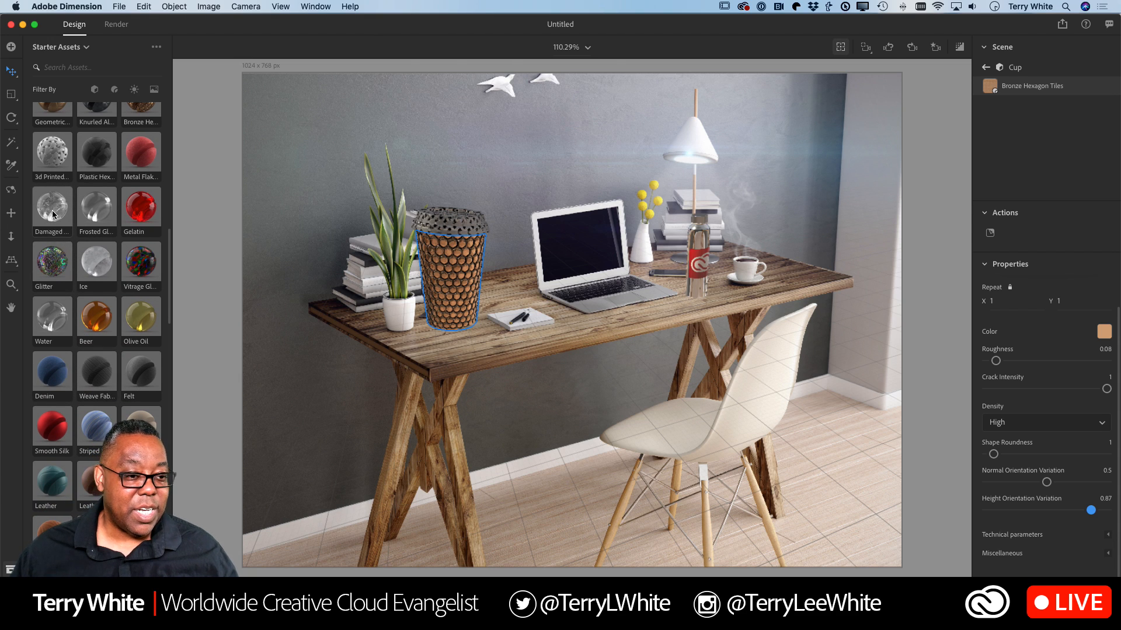
{"action": "left_click_drag", "start_coordinate": [52, 214], "coordinate": [458, 280]}
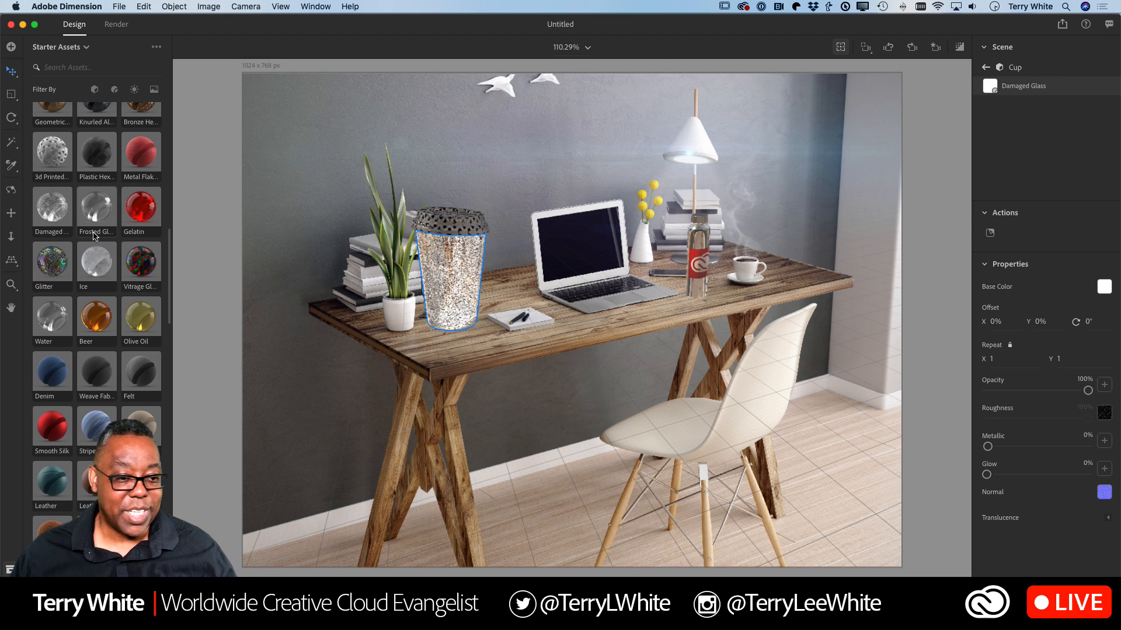
{"action": "left_click_drag", "start_coordinate": [97, 211], "coordinate": [450, 303]}
{"action": "left_click_drag", "start_coordinate": [52, 164], "coordinate": [411, 295]}
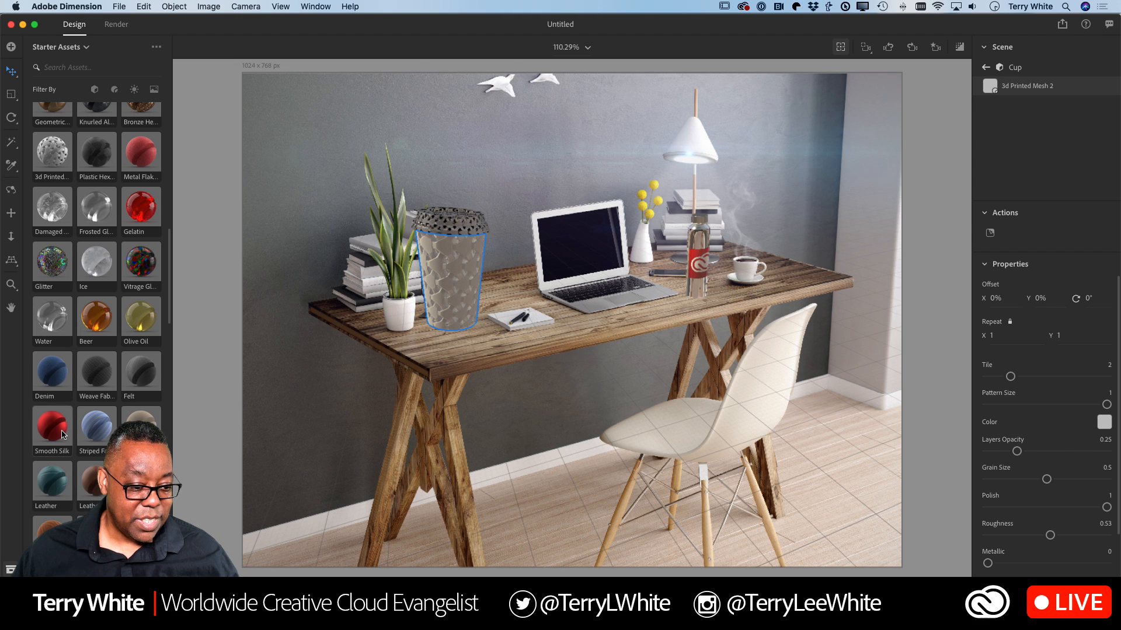
Step: Apply the Smooth Silk starter material to the cup body and set its Metallic to 1 and Wrinkle to 0.87
{"action": "left_click_drag", "start_coordinate": [61, 436], "coordinate": [450, 296]}
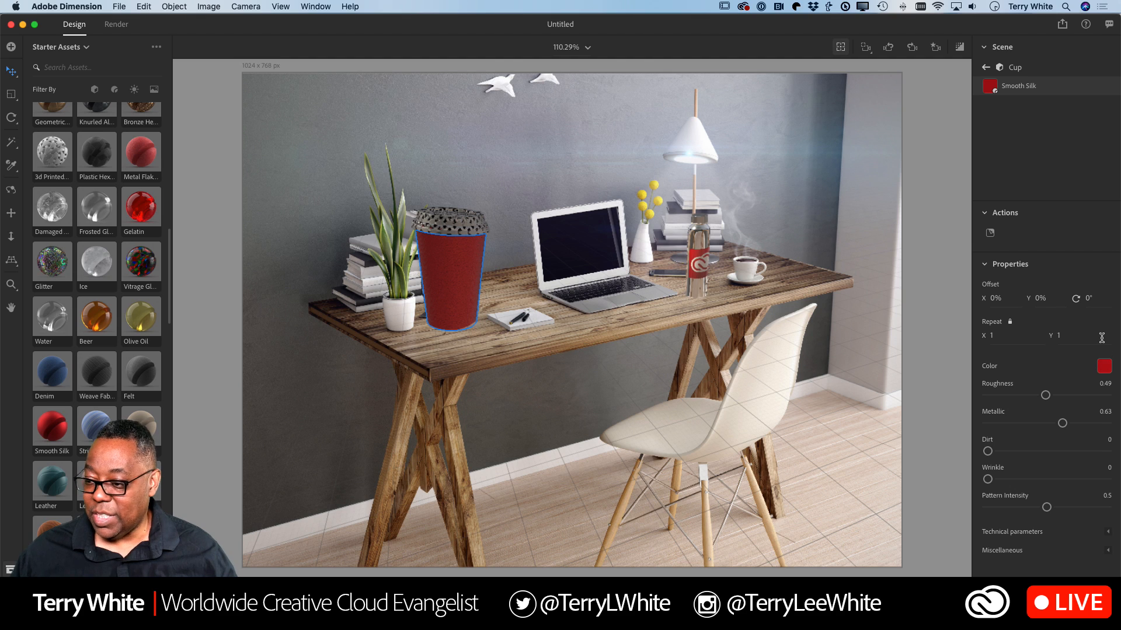
{"action": "mouse_move", "coordinate": [1063, 425]}
{"action": "left_mouse_down"}
{"action": "mouse_move", "coordinate": [1104, 422]}
{"action": "mouse_move", "coordinate": [982, 426]}
{"action": "mouse_move", "coordinate": [1106, 424]}
{"action": "left_mouse_up"}
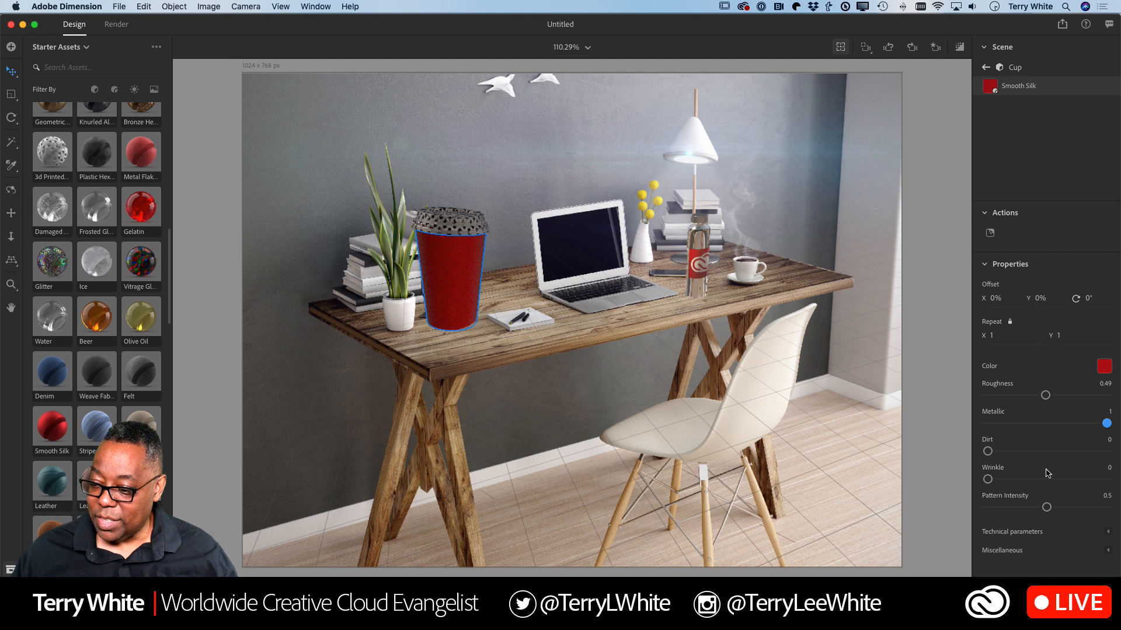
{"action": "left_click_drag", "start_coordinate": [988, 481], "coordinate": [1090, 479]}
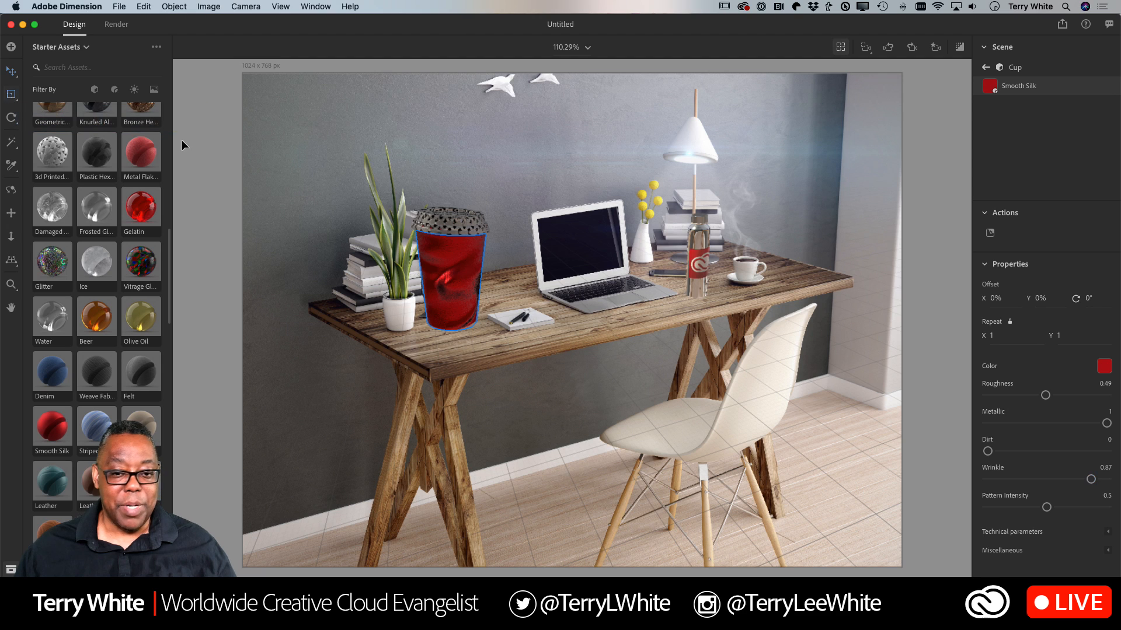
Step: Scale the whole Coffee Cup down to about 22.34 cm tall and move it onto the desk behind the bottle and the white cup
{"action": "left_click", "coordinate": [466, 250]}
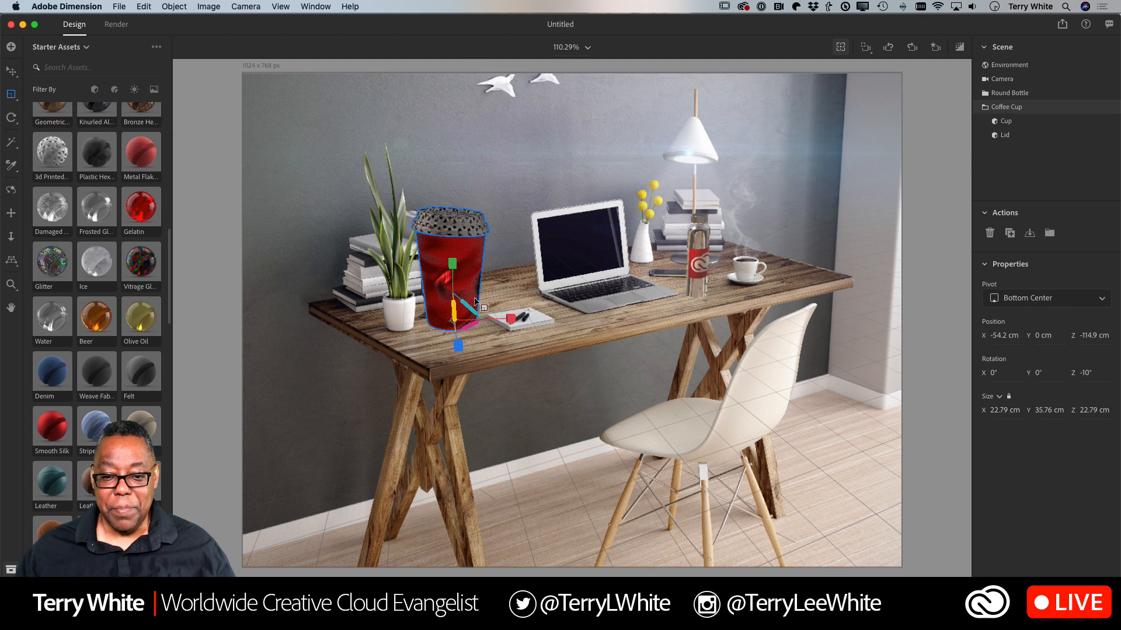
{"action": "mouse_move", "coordinate": [470, 308]}
{"action": "left_mouse_down"}
{"action": "mouse_move", "coordinate": [456, 315]}
{"action": "mouse_move", "coordinate": [476, 311]}
{"action": "mouse_move", "coordinate": [460, 319]}
{"action": "mouse_move", "coordinate": [468, 292]}
{"action": "left_mouse_up"}
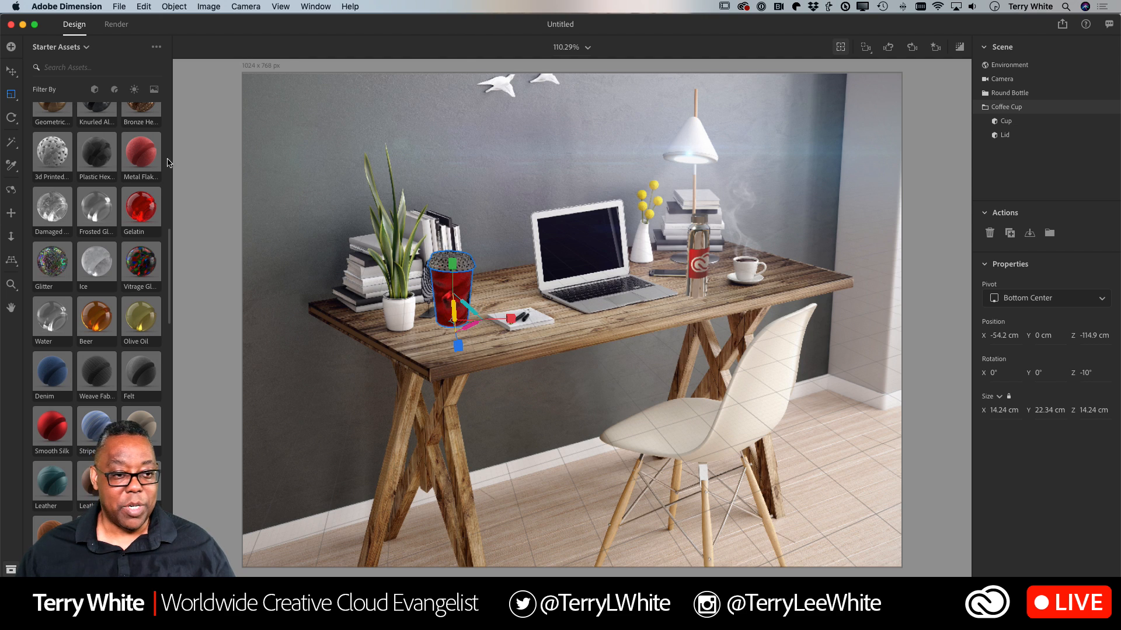
{"action": "left_click", "coordinate": [11, 70]}
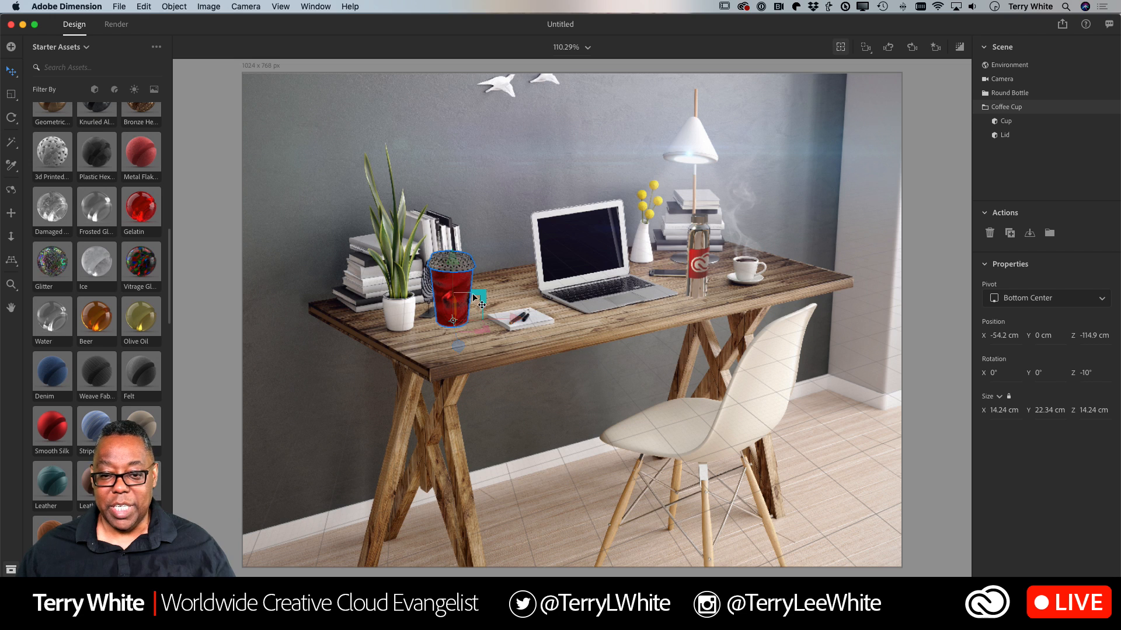
{"action": "left_click_drag", "start_coordinate": [464, 287], "coordinate": [752, 224]}
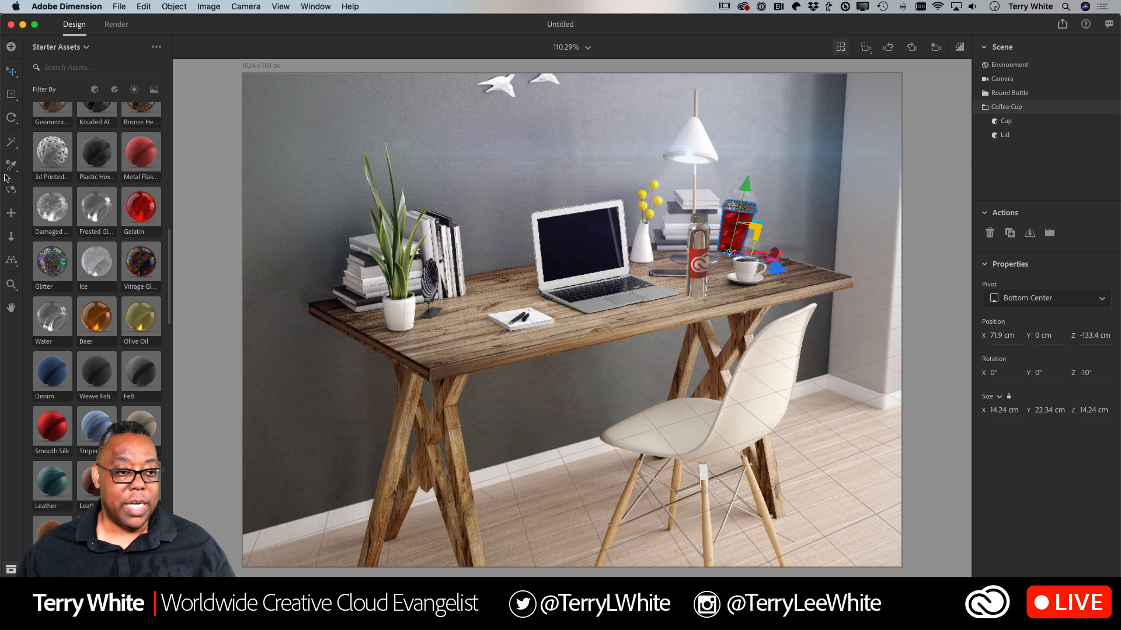
Step: Straighten the Coffee Cup to a Z rotation of 3° and scale it down to about 10.56 × 16.57 × 10.56 cm
{"action": "left_click", "coordinate": [10, 119]}
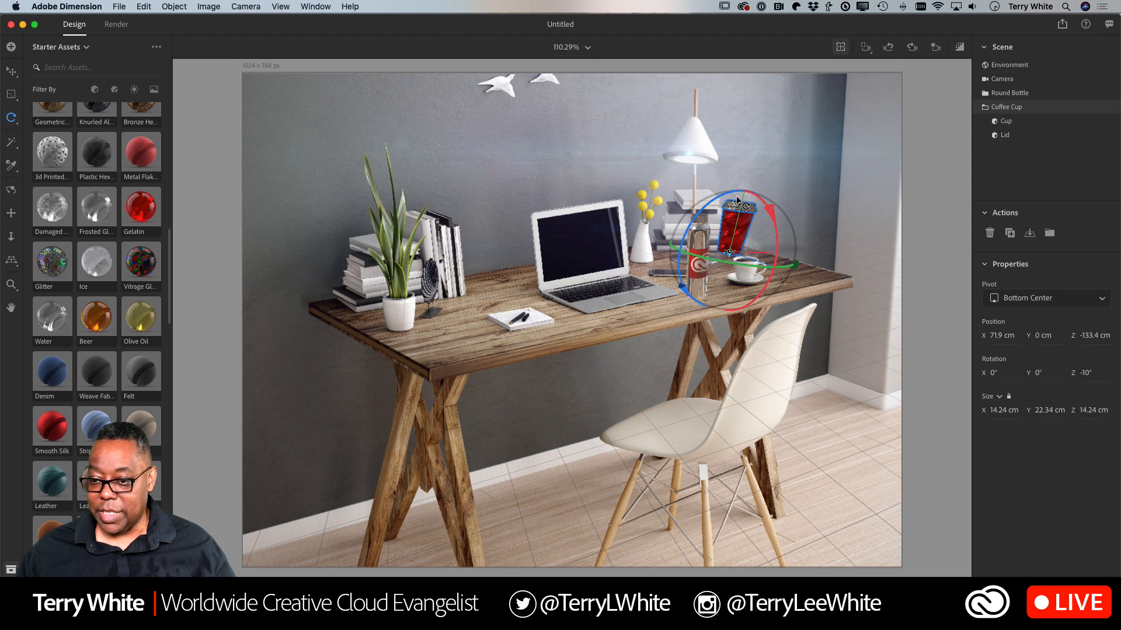
{"action": "left_click_drag", "start_coordinate": [733, 195], "coordinate": [726, 192]}
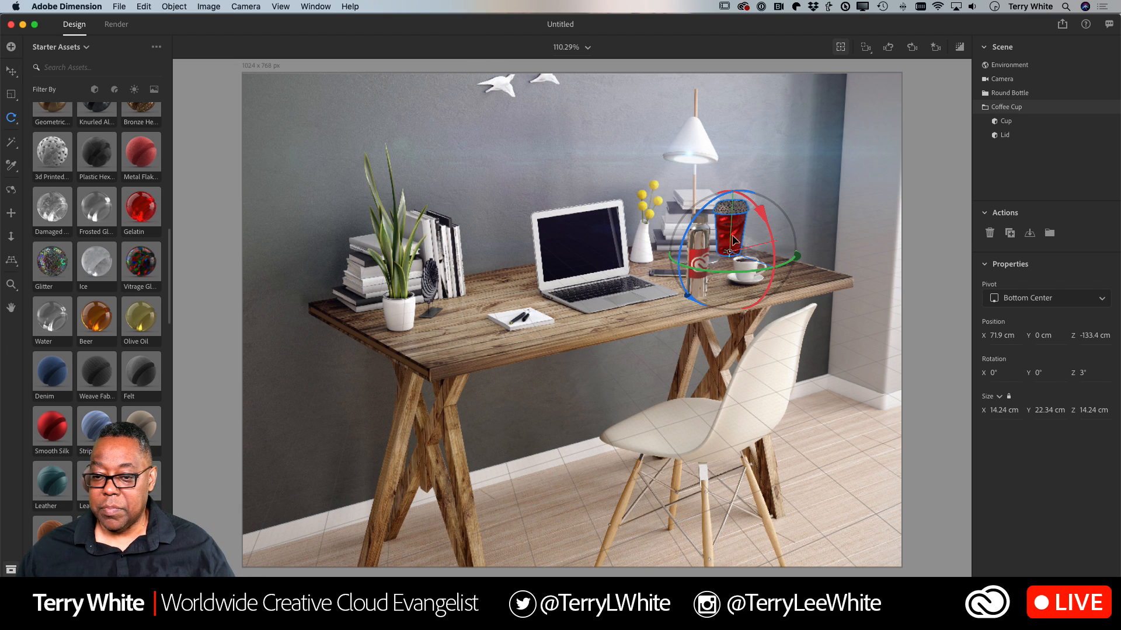
{"action": "left_click", "coordinate": [11, 71]}
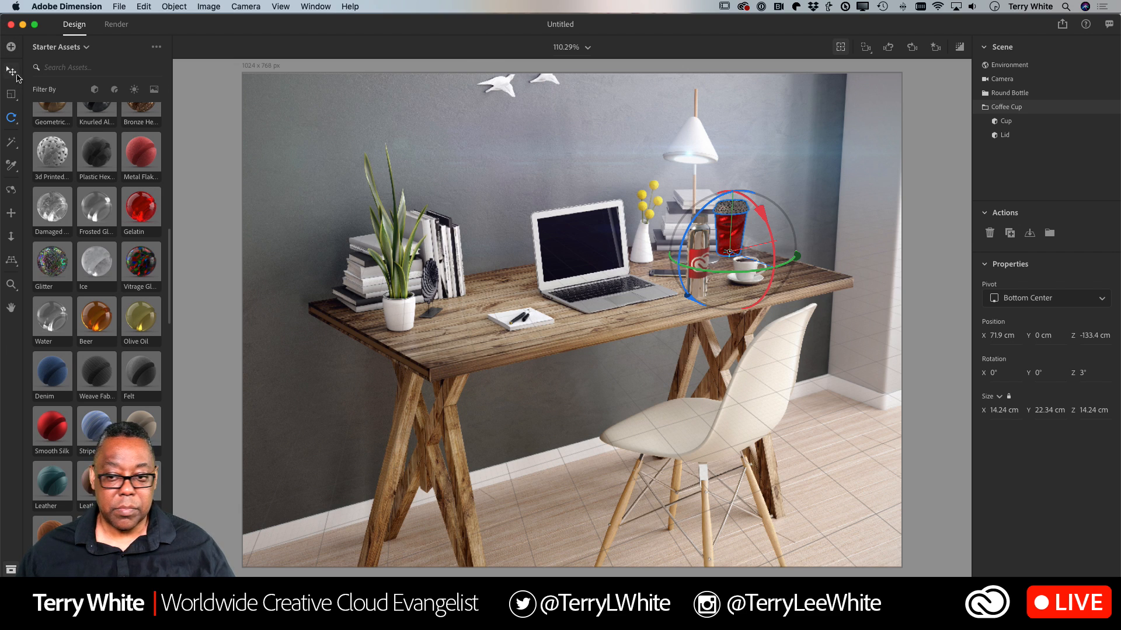
{"action": "left_click", "coordinate": [736, 242]}
{"action": "mouse_move", "coordinate": [735, 242]}
{"action": "left_mouse_down"}
{"action": "mouse_move", "coordinate": [732, 254]}
{"action": "mouse_move", "coordinate": [730, 244]}
{"action": "left_mouse_up"}
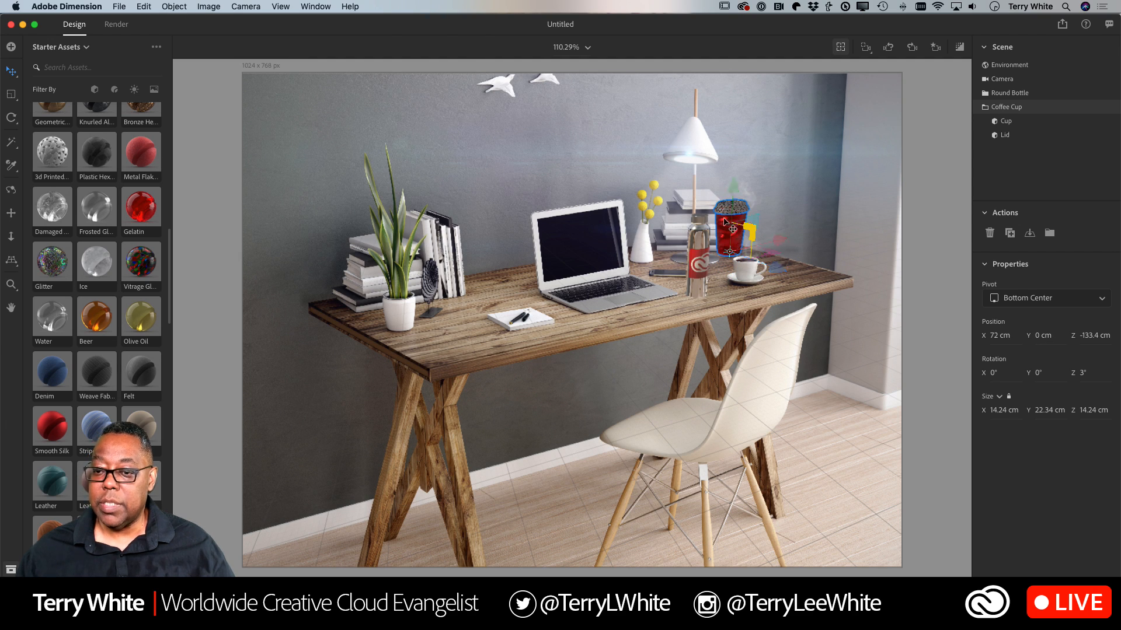
{"action": "left_click", "coordinate": [11, 94]}
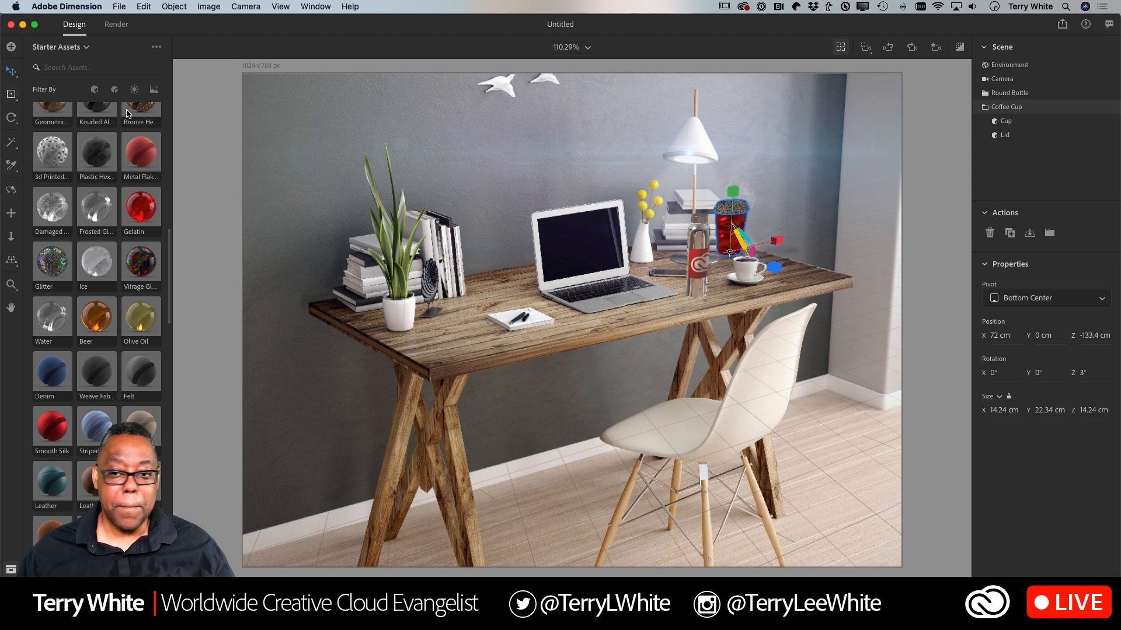
{"action": "left_click_drag", "start_coordinate": [744, 234], "coordinate": [743, 244]}
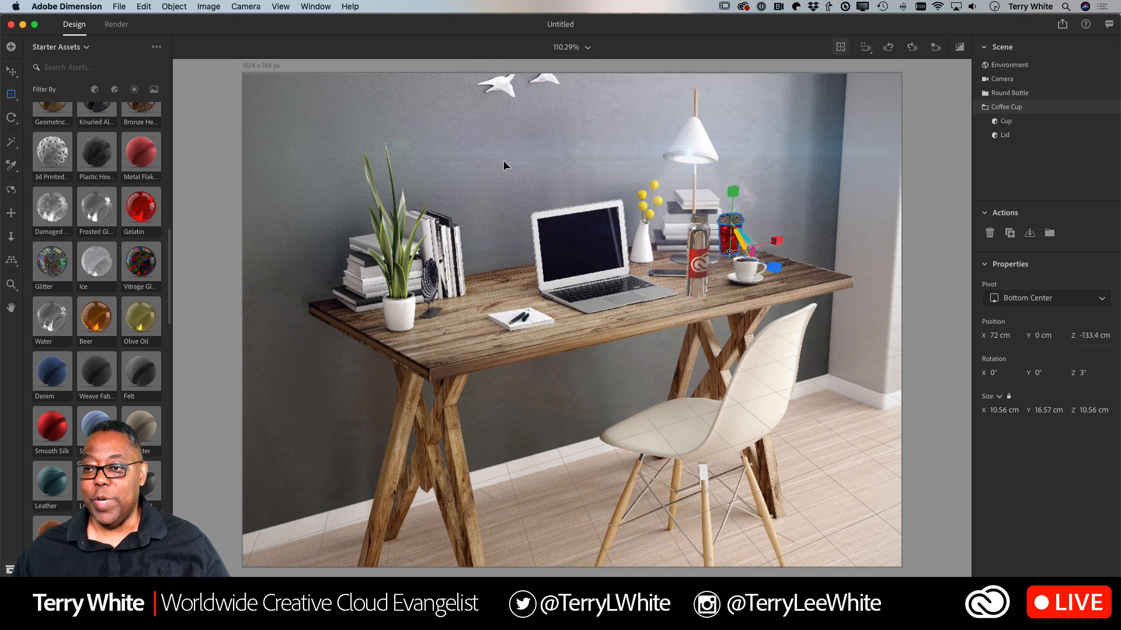
Step: Check the scene in a full-screen render preview and close the preview
{"action": "left_click", "coordinate": [960, 47]}
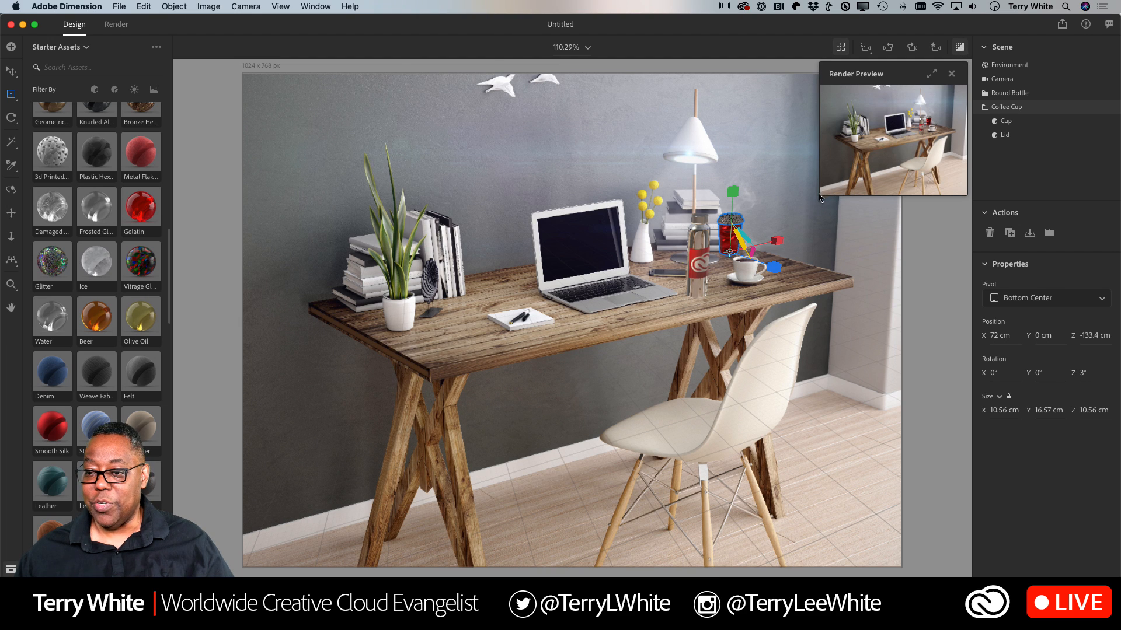
{"action": "left_click", "coordinate": [931, 74]}
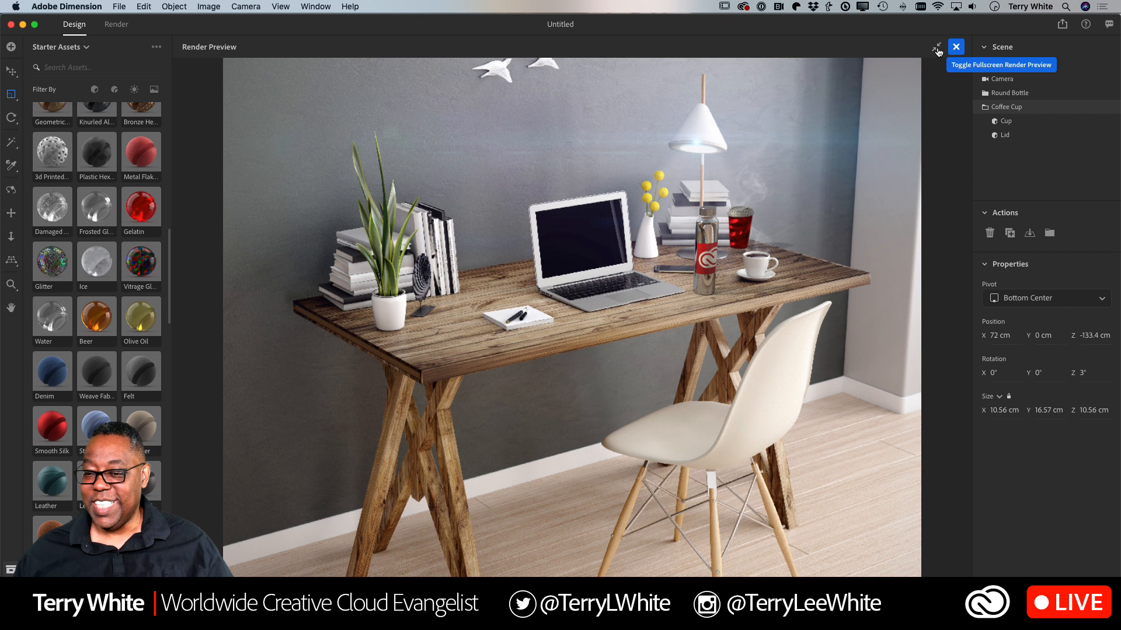
{"action": "left_click", "coordinate": [936, 47]}
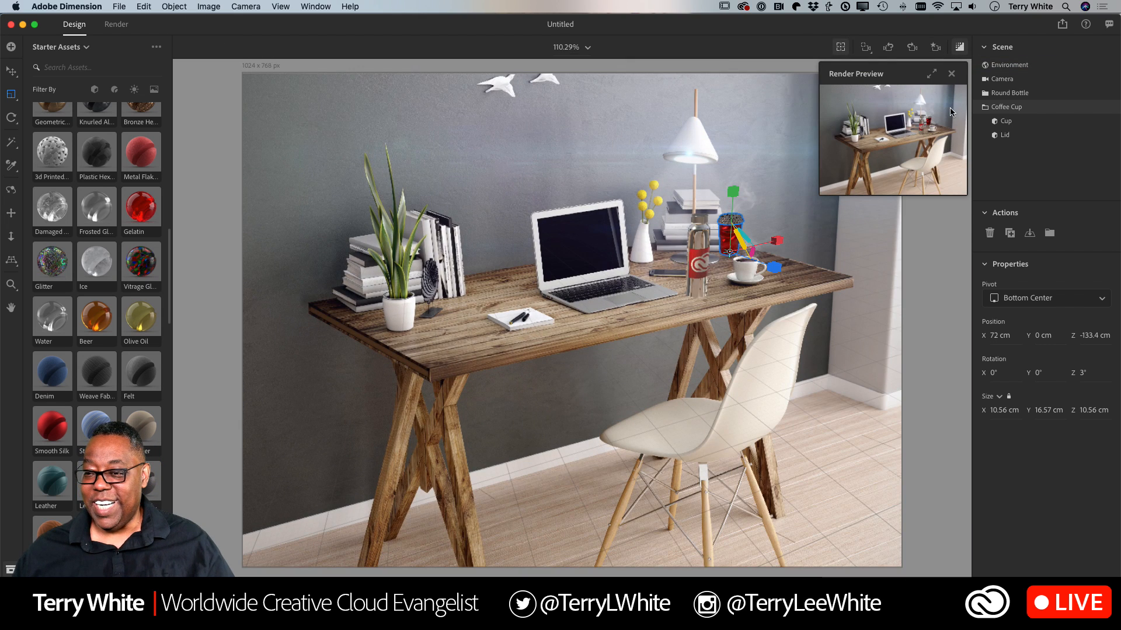
{"action": "left_click", "coordinate": [951, 74]}
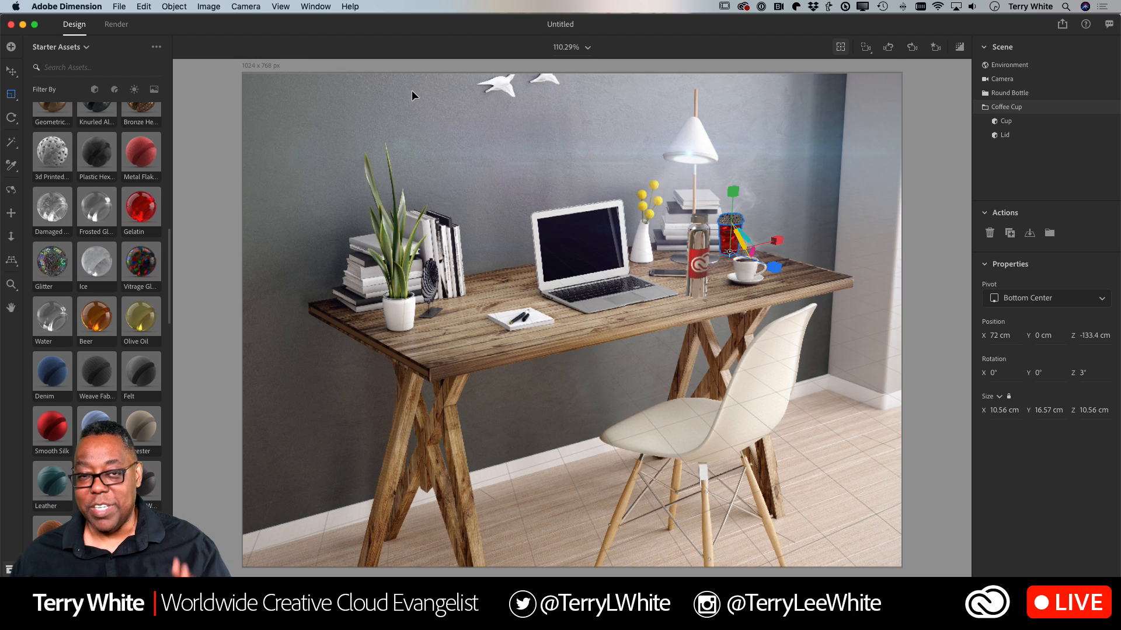
Step: Open the render settings, review the Cloud rendering options and return to Local rendering
{"action": "left_click", "coordinate": [116, 25]}
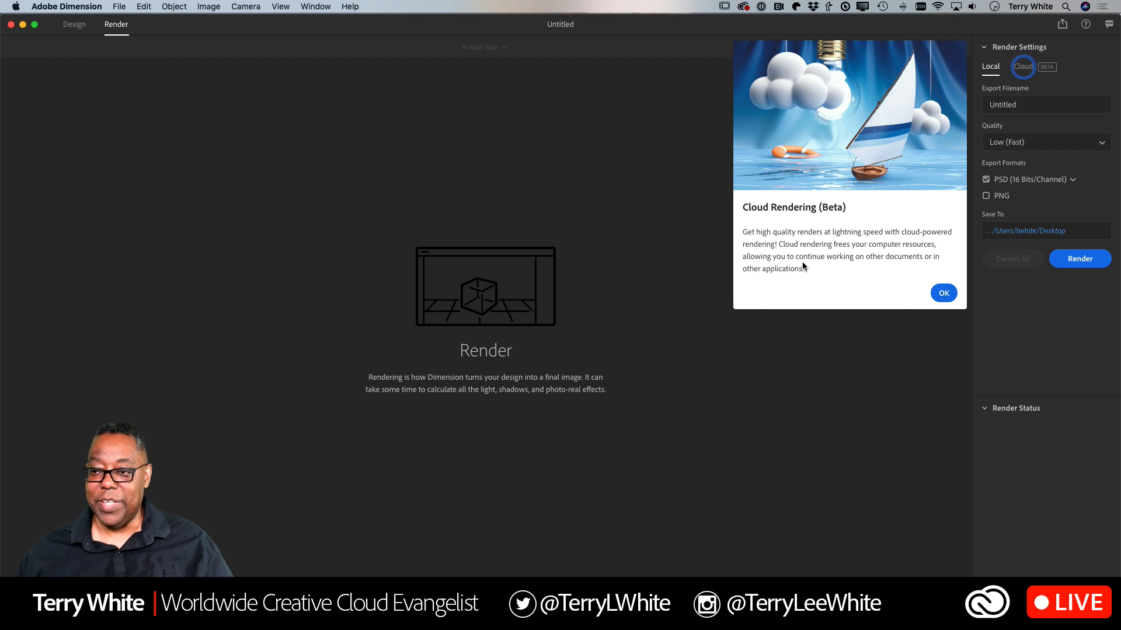
{"action": "left_click", "coordinate": [942, 294]}
{"action": "left_click", "coordinate": [1021, 67]}
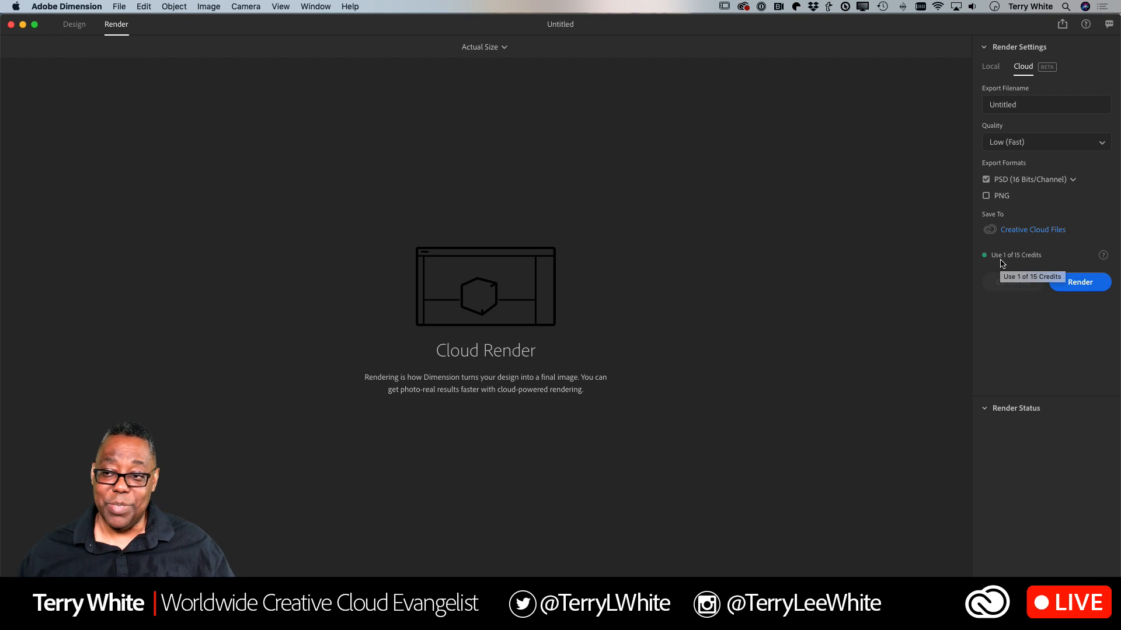
{"action": "left_click", "coordinate": [989, 68]}
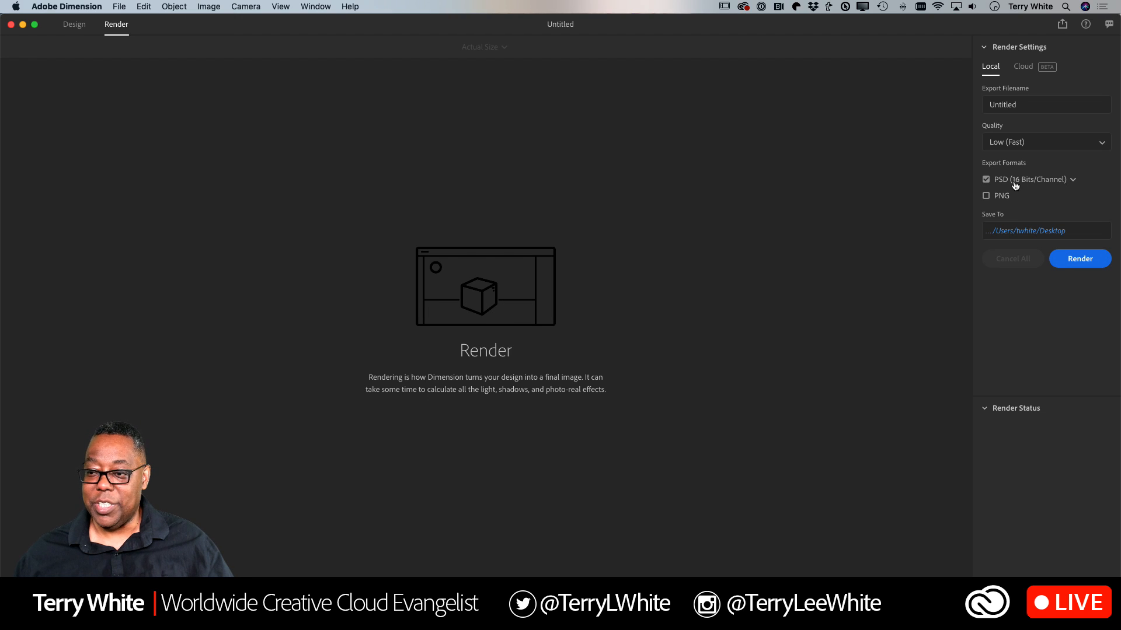
Step: Start a local render at Low (Fast) quality, exporting only a 16 Bits/Channel PSD to the Desktop
{"action": "left_click", "coordinate": [986, 196]}
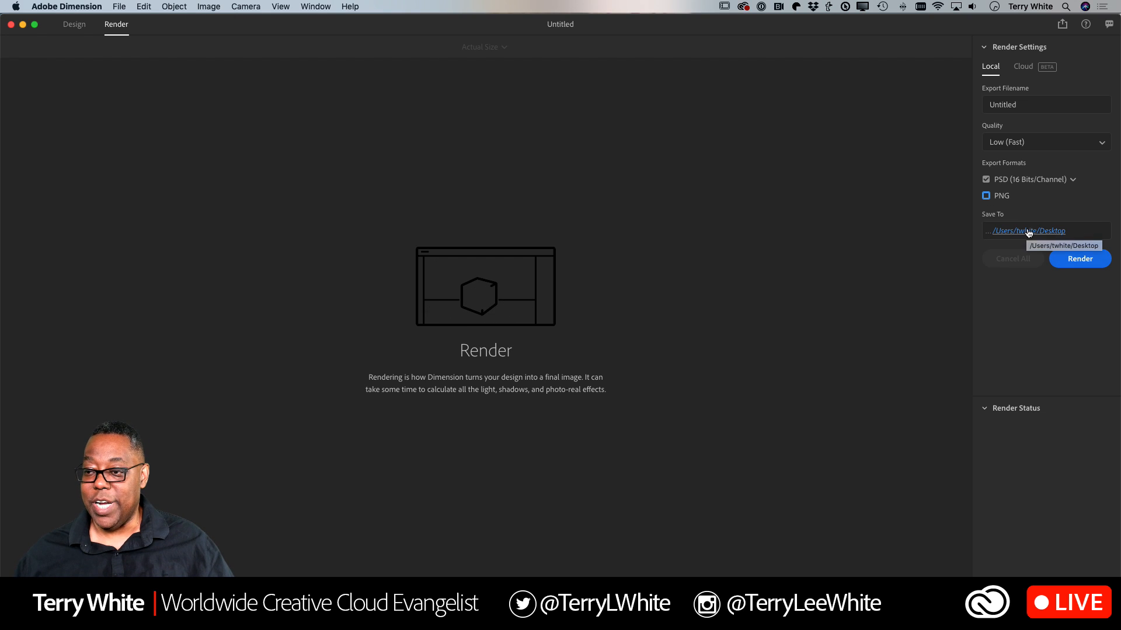
{"action": "left_click", "coordinate": [1057, 144]}
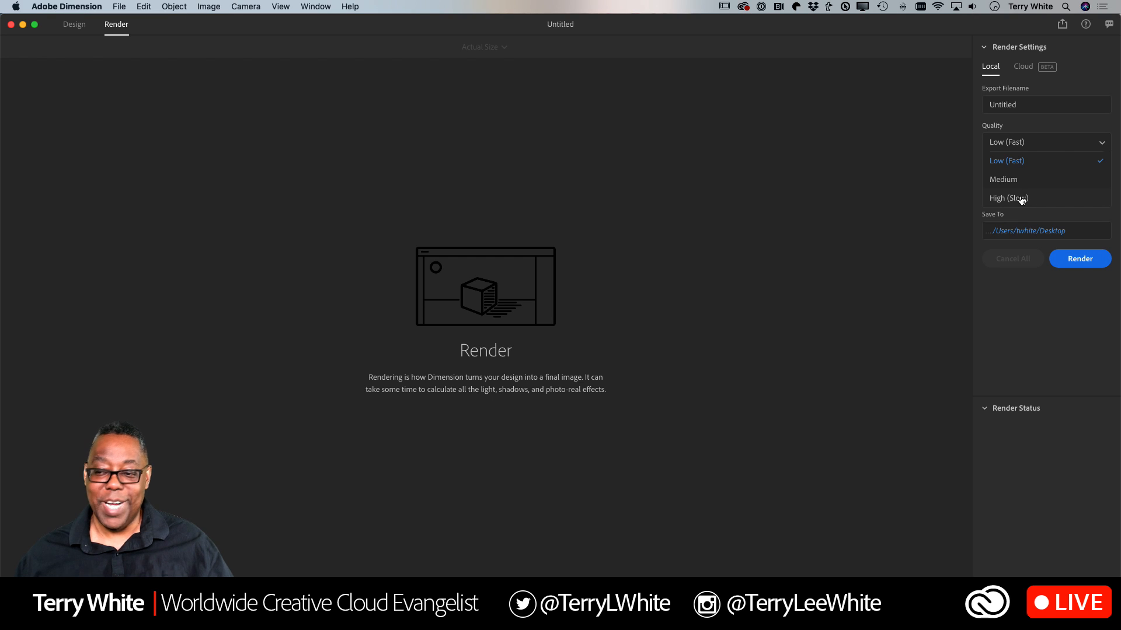
{"action": "left_click", "coordinate": [1022, 161]}
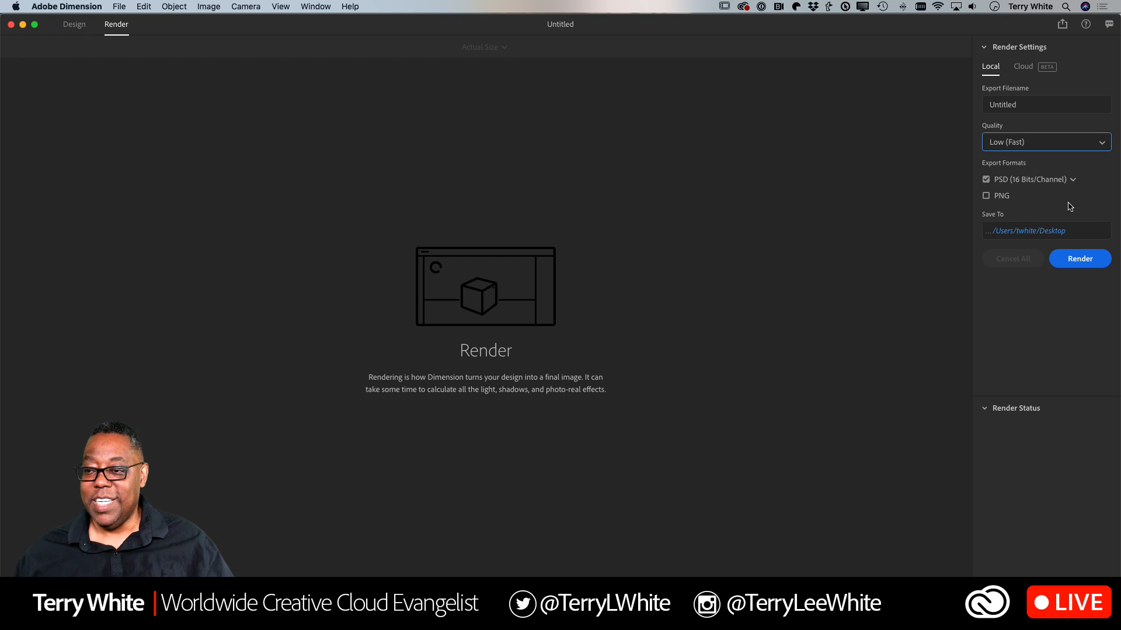
{"action": "left_click", "coordinate": [1080, 260]}
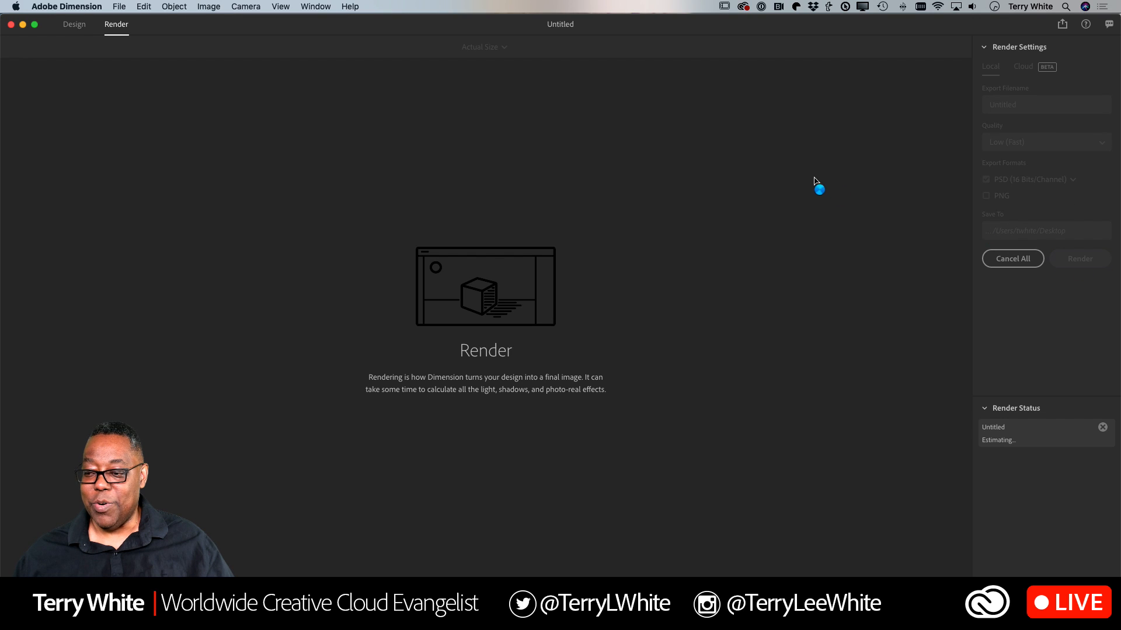
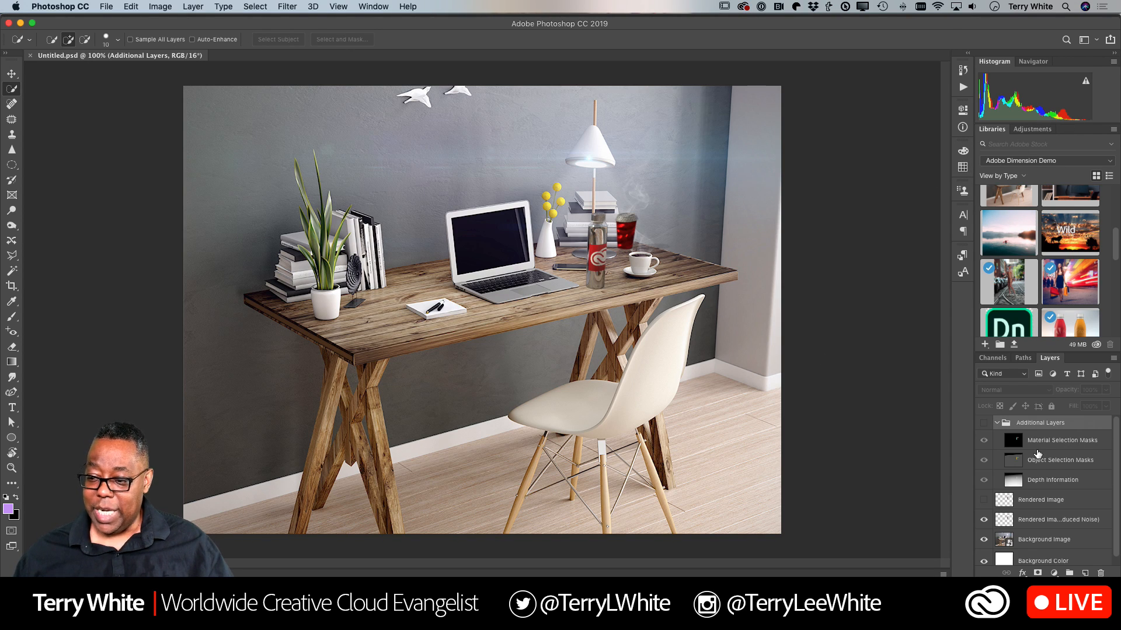
Step: Compare the rendered objects with the scene by toggling the noise-reduced render and Background Image layers off and back on
{"action": "scroll", "coordinate": [1037, 454], "scroll_direction": "down", "scroll_amount": 1}
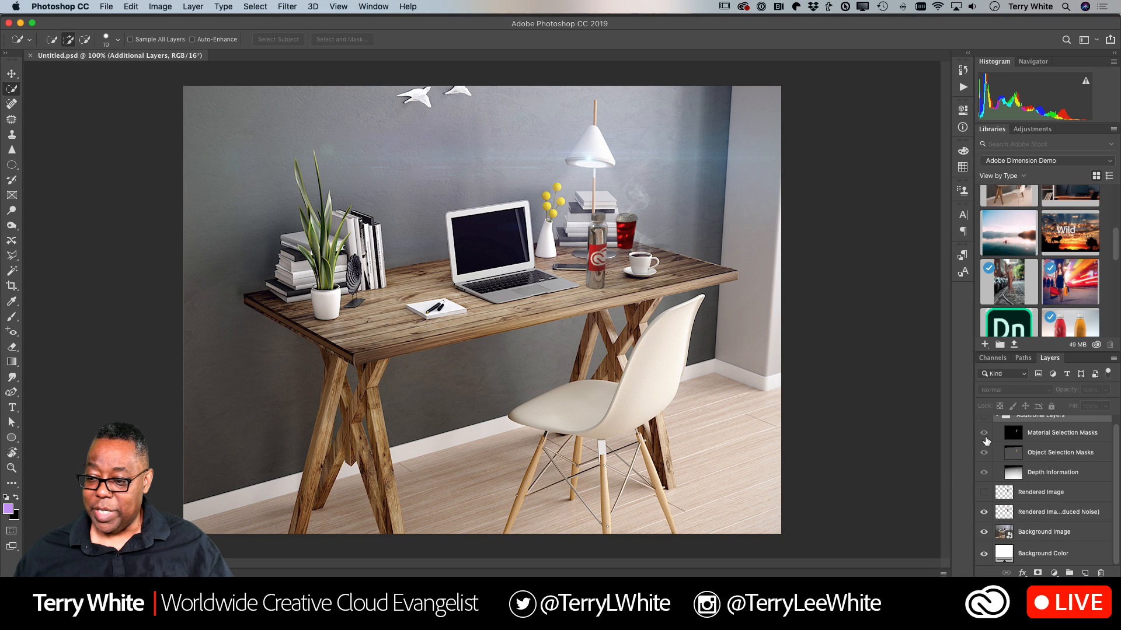
{"action": "left_click", "coordinate": [983, 512]}
{"action": "left_click", "coordinate": [984, 512]}
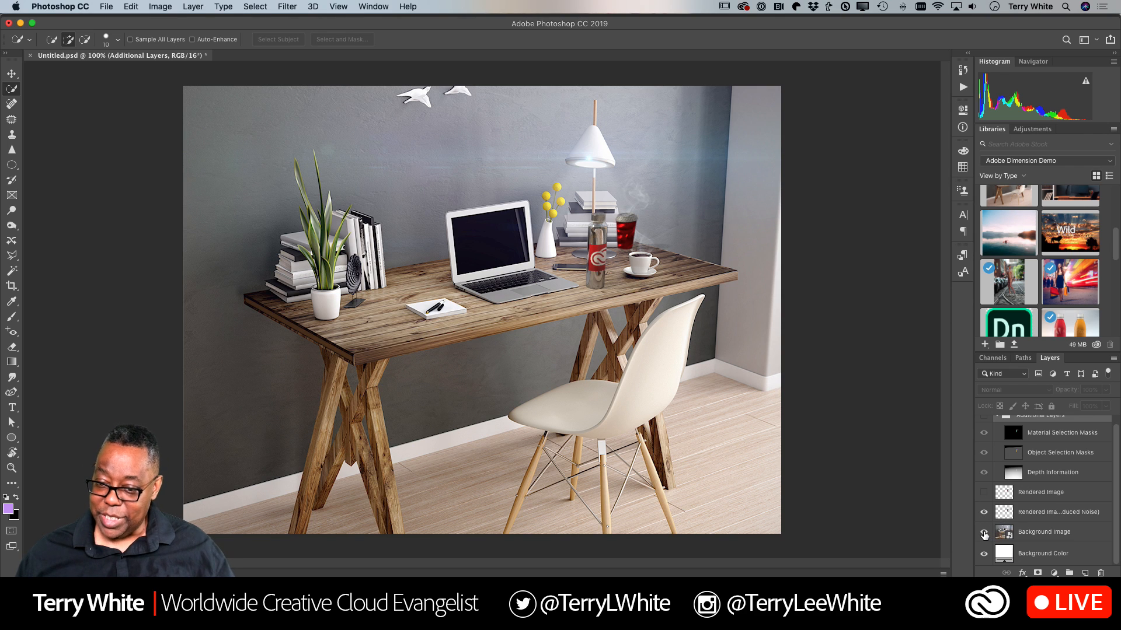
{"action": "left_click", "coordinate": [983, 532]}
{"action": "left_click", "coordinate": [984, 532]}
{"action": "left_click", "coordinate": [984, 532]}
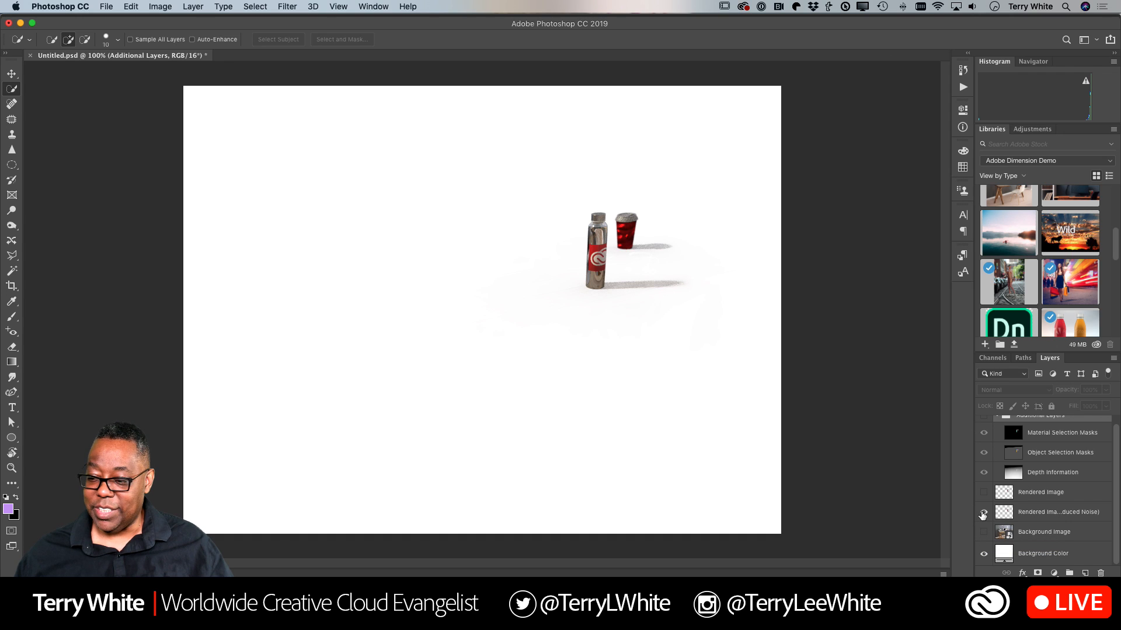
{"action": "left_click", "coordinate": [984, 532]}
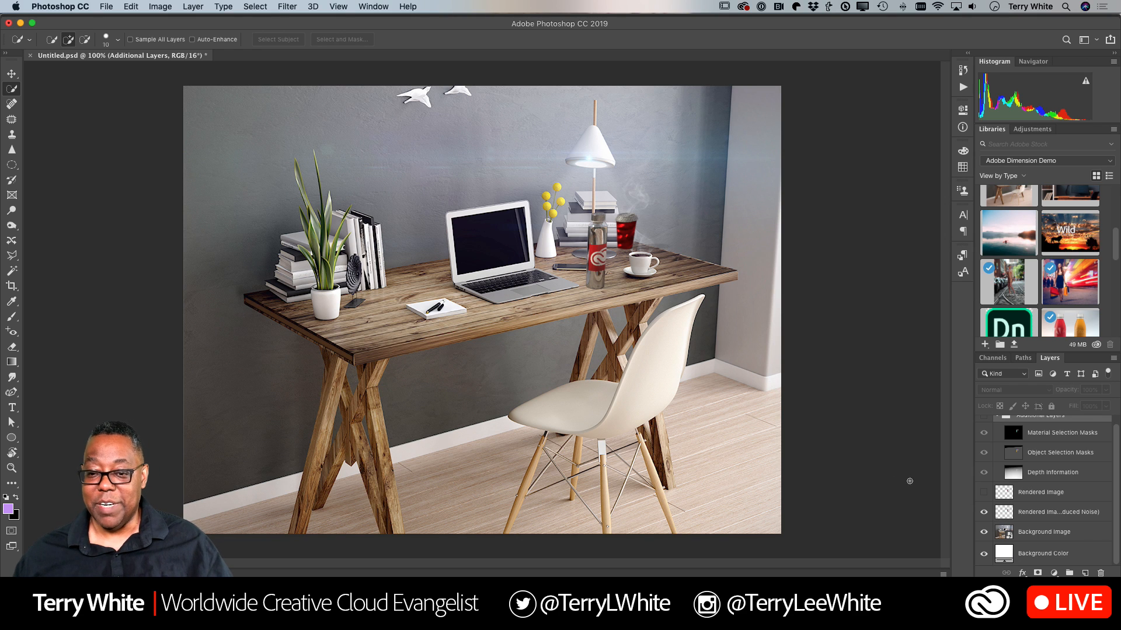
Step: Examine the rendered bottle and coffee cup up close at 400%, and return to the full image
{"action": "key", "text": "z"}
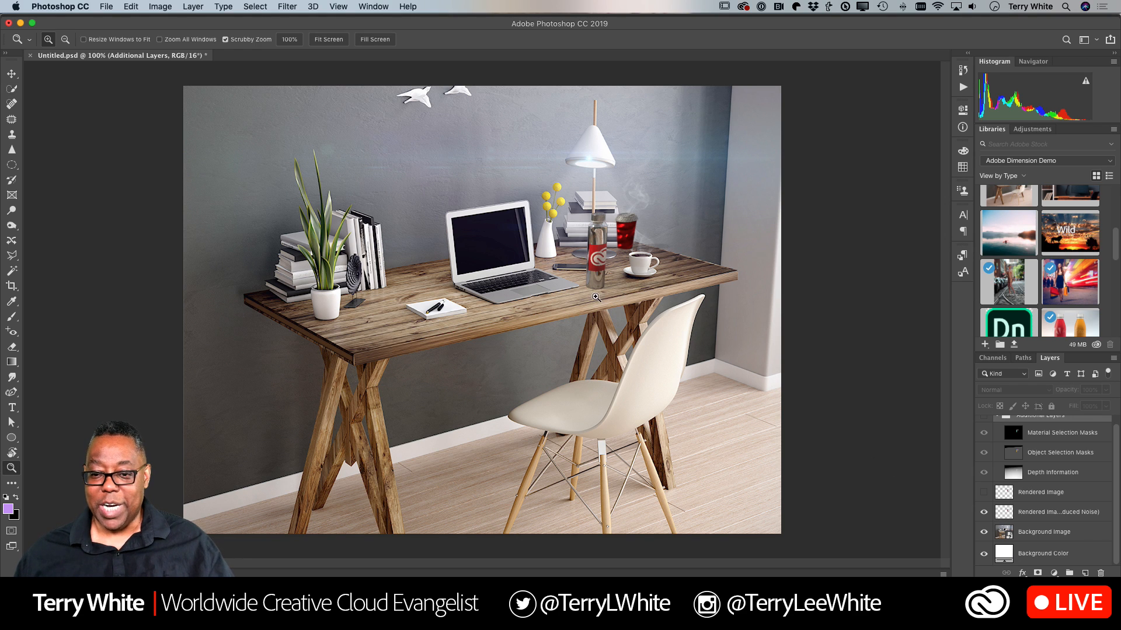
{"action": "left_click", "coordinate": [612, 270]}
{"action": "left_click", "coordinate": [614, 270]}
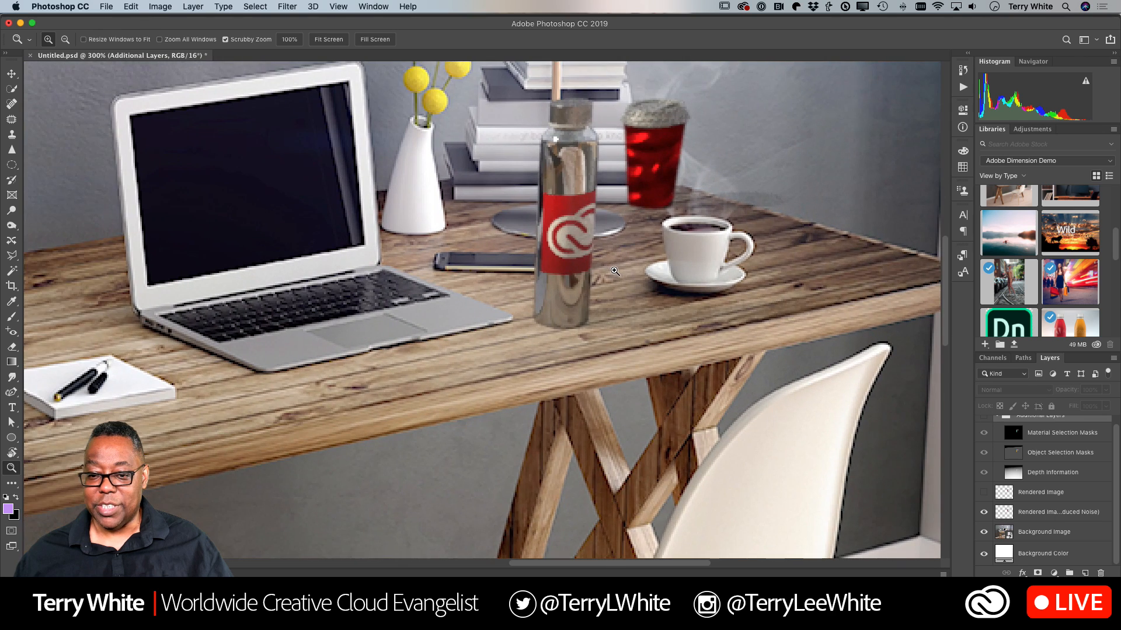
{"action": "left_click", "coordinate": [615, 270]}
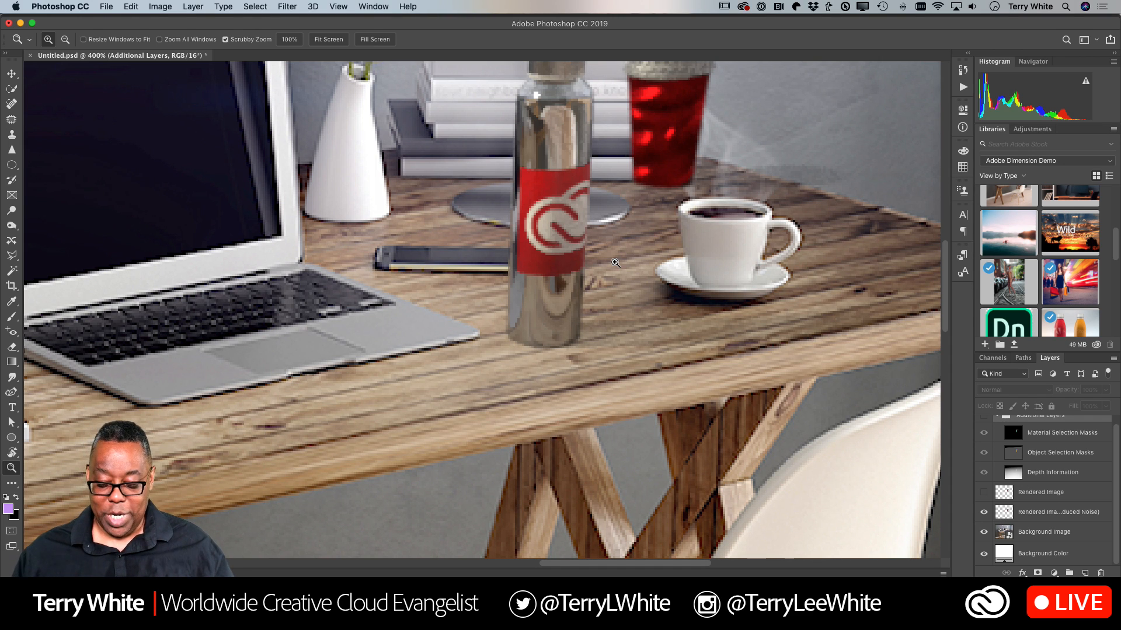
{"action": "key", "text": "super+minus"}
{"action": "key", "text": "super+minus"}
{"action": "key", "text": "super+minus"}
{"action": "key", "text": "super+minus"}
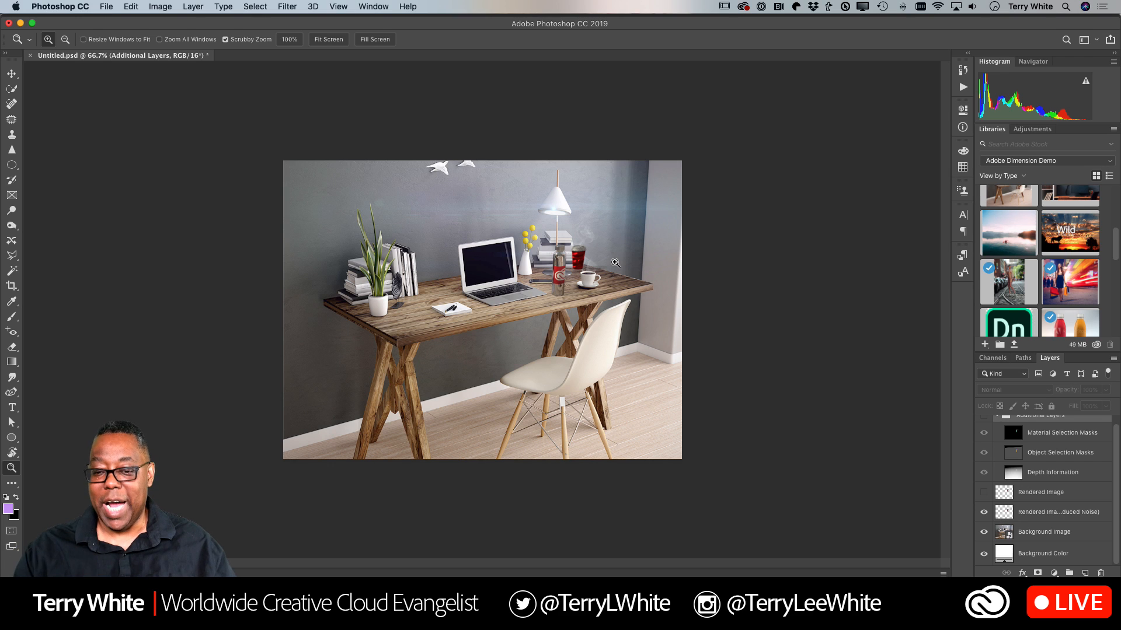
Step: Switch to Adobe Dimension, set the local render quality to High (Slow) and return to the design workspace
{"action": "key", "text": "super+Tab"}
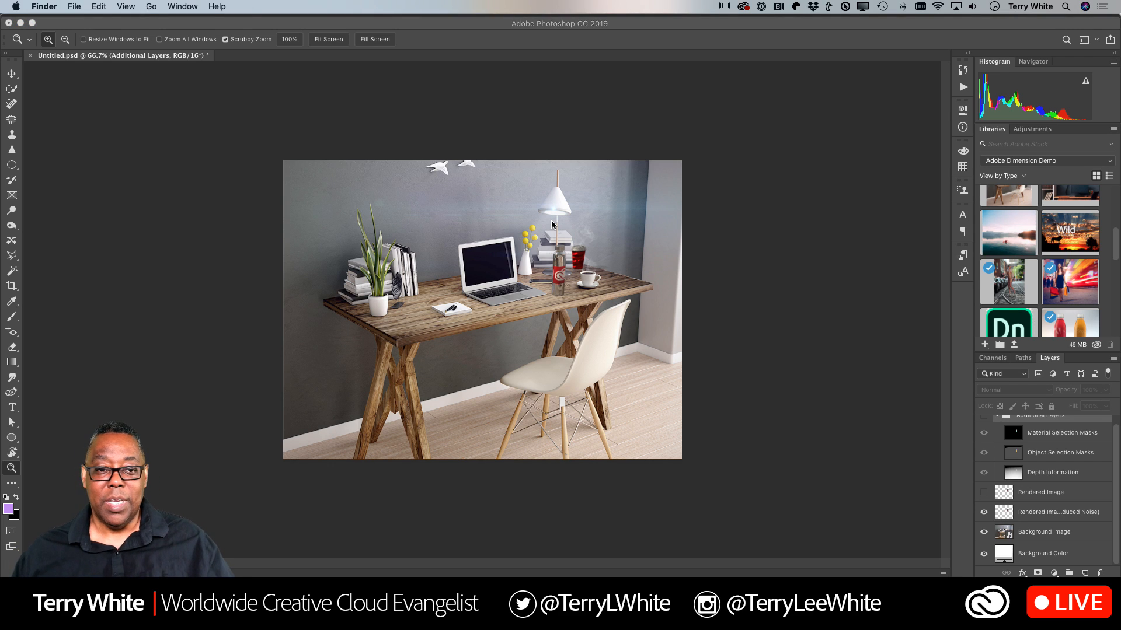
{"action": "key", "text": "super+Tab"}
{"action": "key", "text": "super+Tab"}
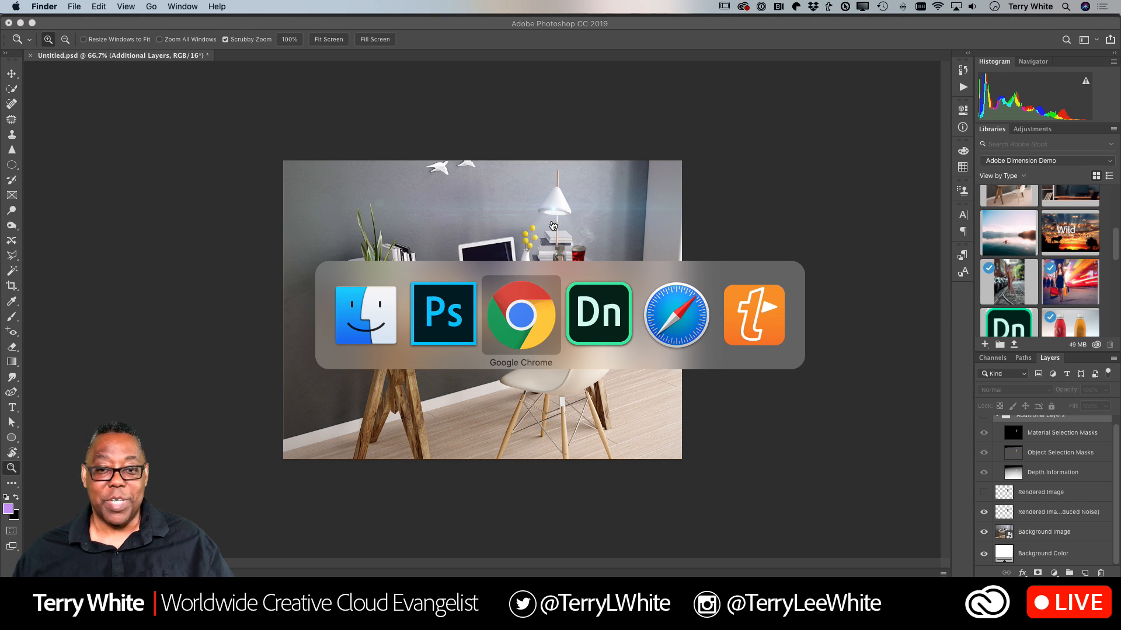
{"action": "key", "text": "super+Tab"}
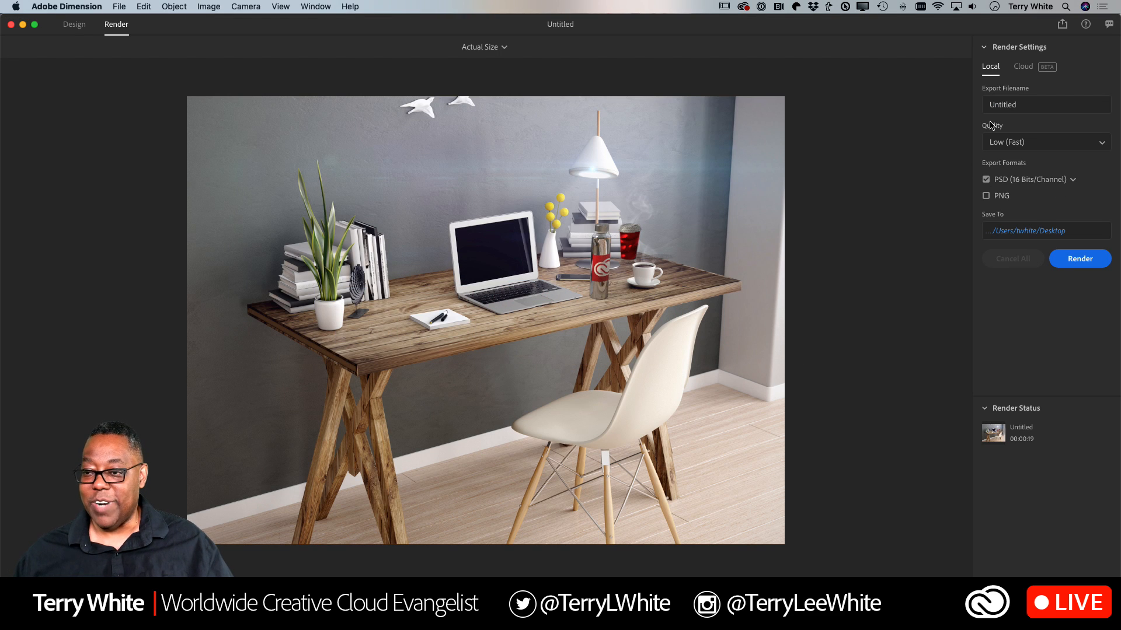
{"action": "left_click", "coordinate": [1001, 145]}
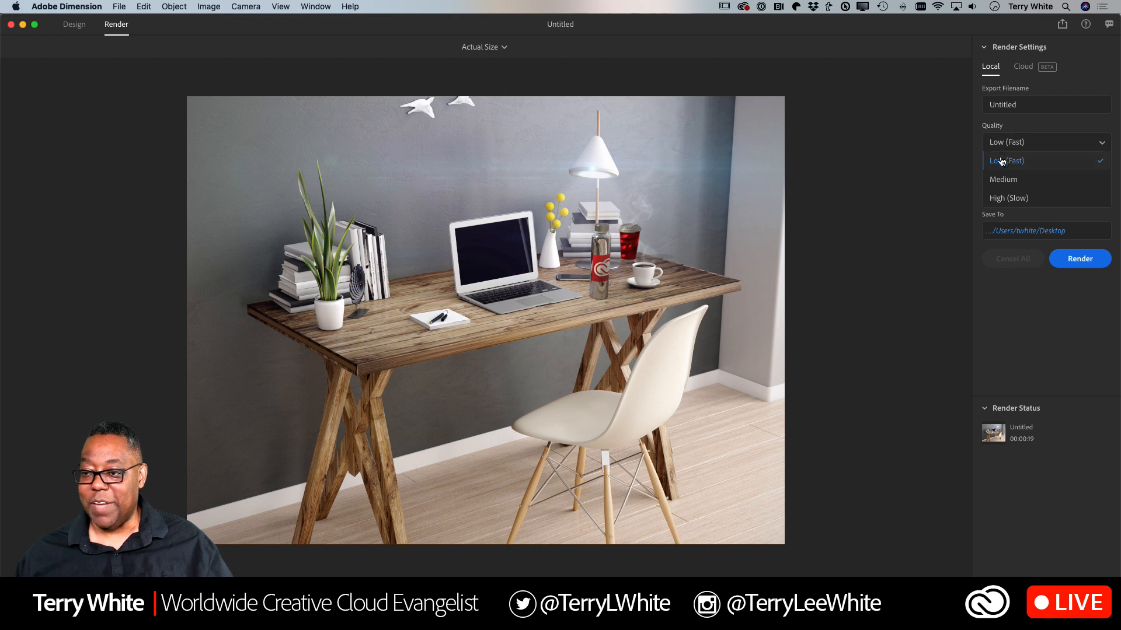
{"action": "left_click", "coordinate": [1002, 198]}
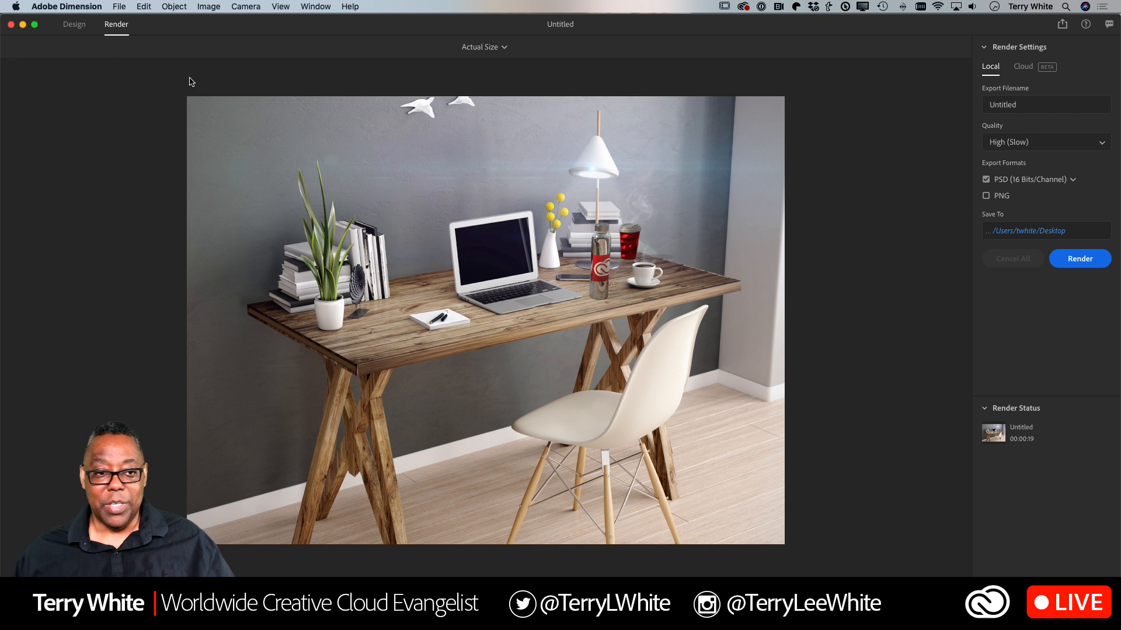
{"action": "left_click", "coordinate": [74, 24]}
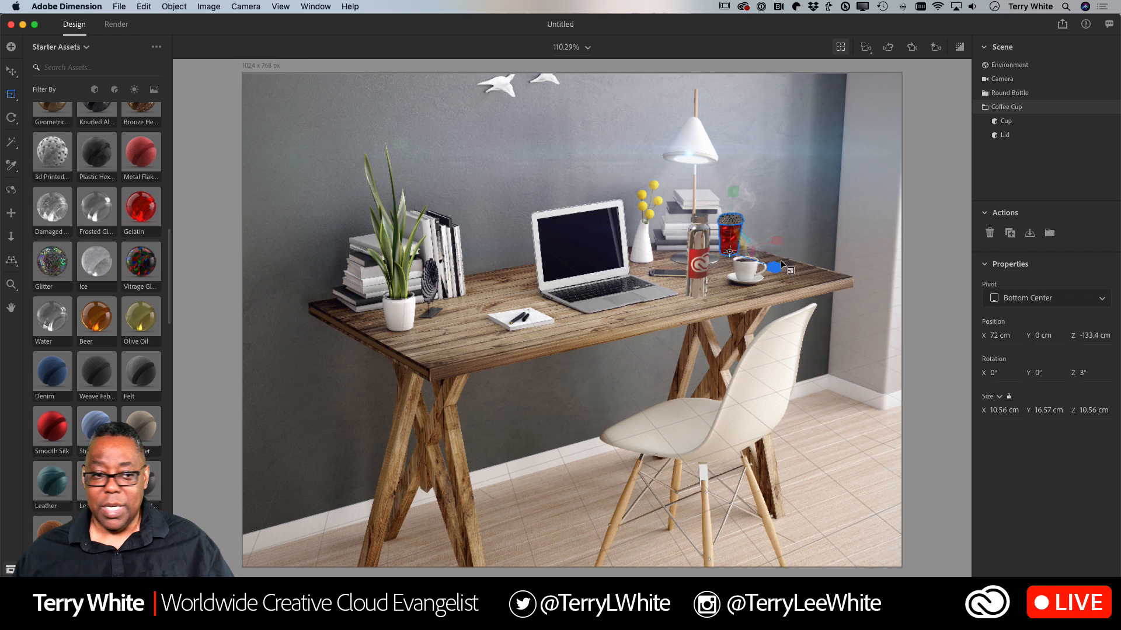
Step: Move the Coffee Cup between the plant and the laptop, at about X -34.3, Z -132.2 cm, and straighten it to a Z rotation of -4°
{"action": "left_click", "coordinate": [11, 71]}
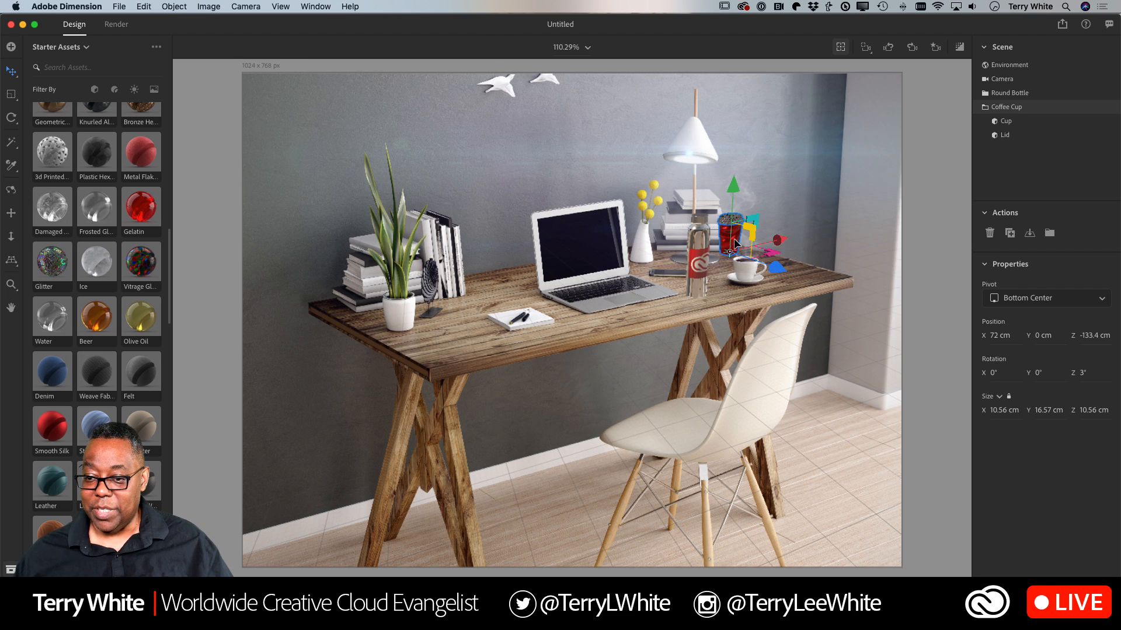
{"action": "left_click_drag", "start_coordinate": [730, 242], "coordinate": [569, 308]}
{"action": "left_click_drag", "start_coordinate": [506, 286], "coordinate": [494, 280]}
{"action": "left_click", "coordinate": [11, 118]}
{"action": "left_click_drag", "start_coordinate": [497, 234], "coordinate": [506, 235]}
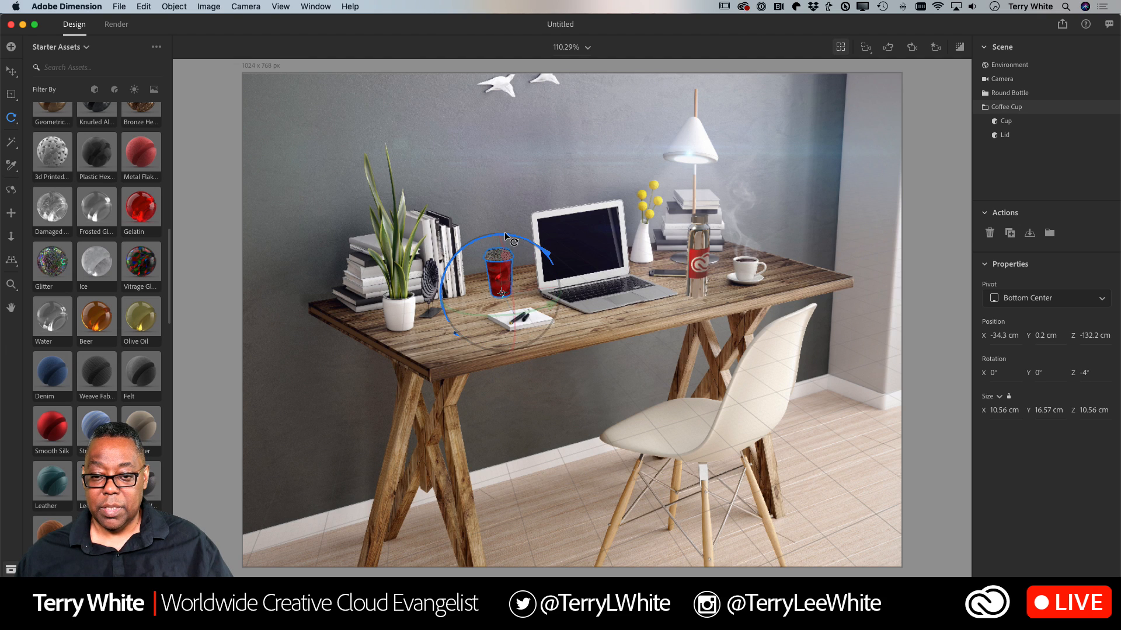
{"action": "left_click", "coordinate": [11, 70]}
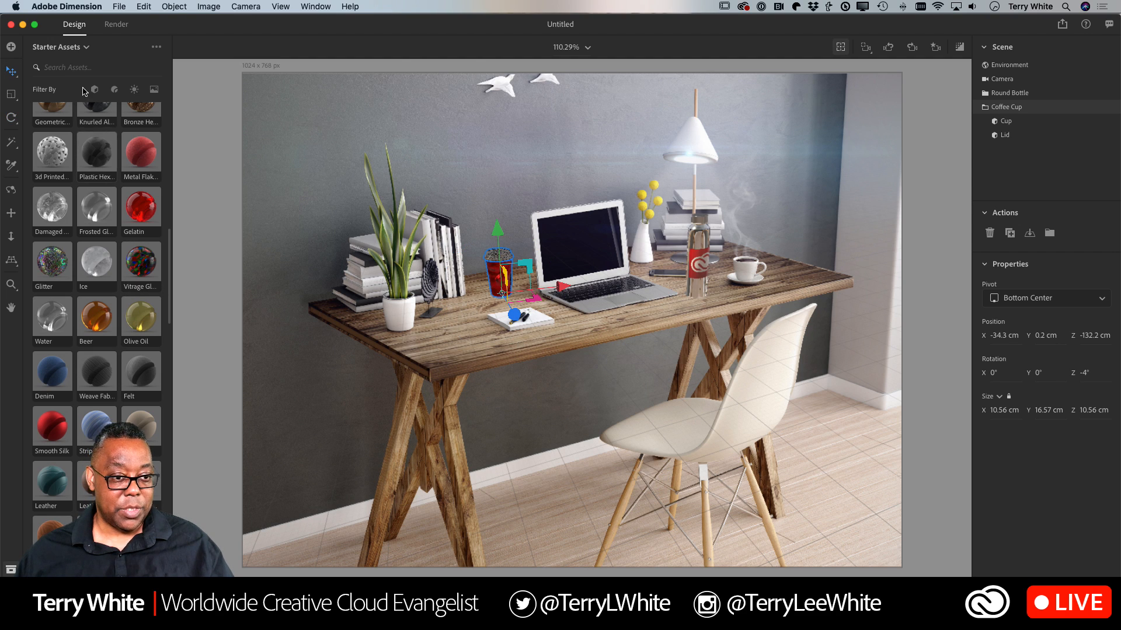
Step: Try out the Gift Bag and Bag with Wire Handles starter models on the desk, and remove them
{"action": "scroll", "coordinate": [87, 99], "scroll_direction": "up", "scroll_amount": 10}
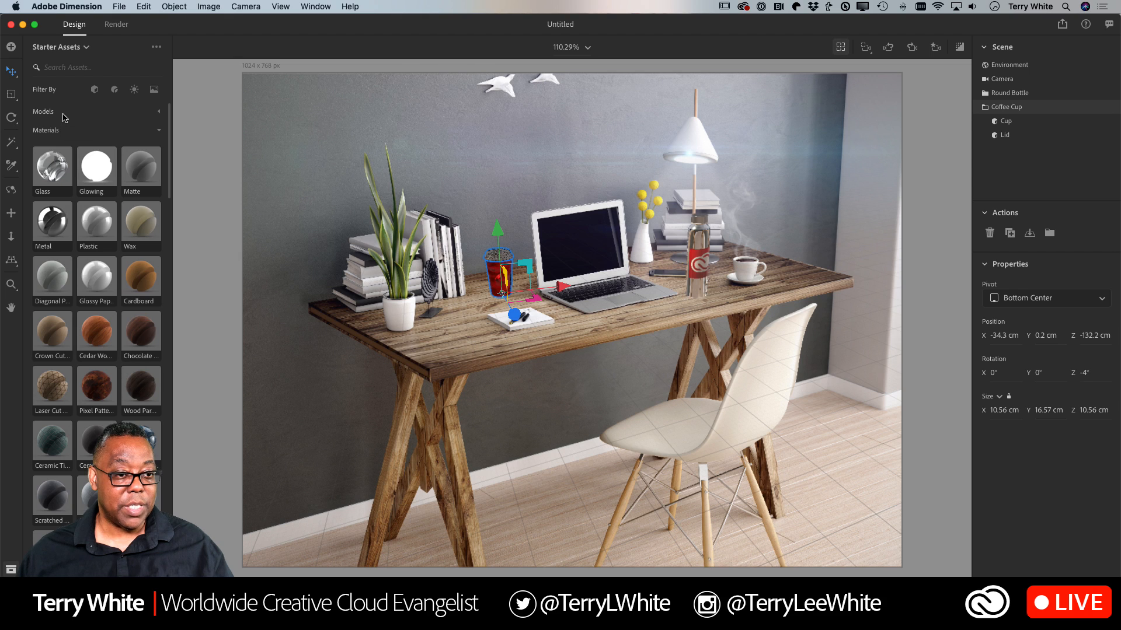
{"action": "left_click", "coordinate": [159, 112]}
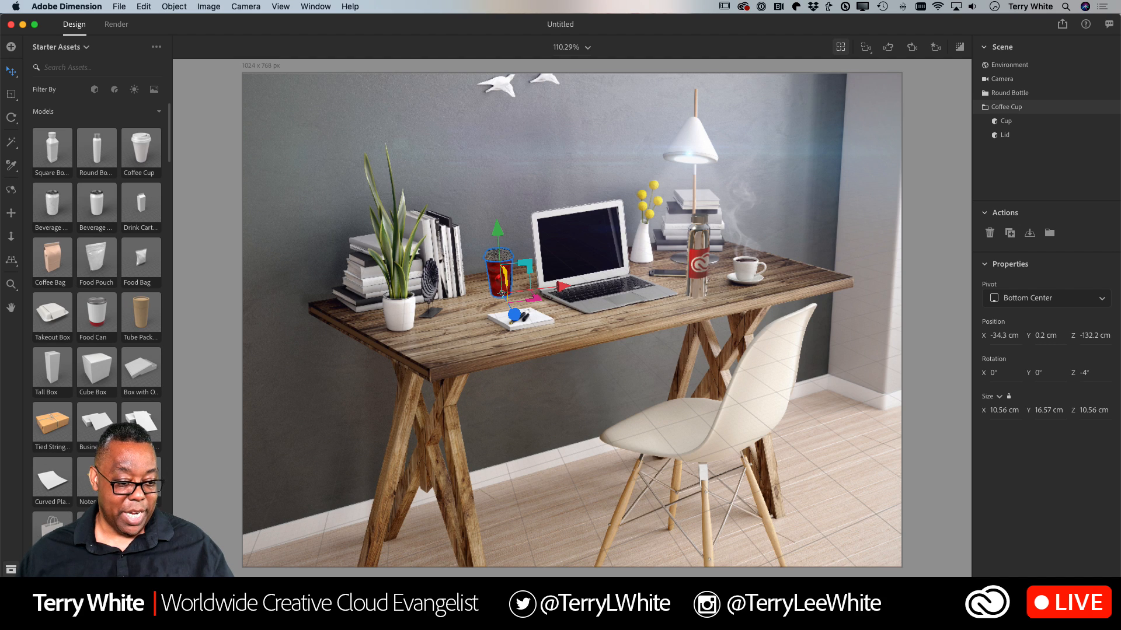
{"action": "left_click_drag", "start_coordinate": [97, 528], "coordinate": [452, 327]}
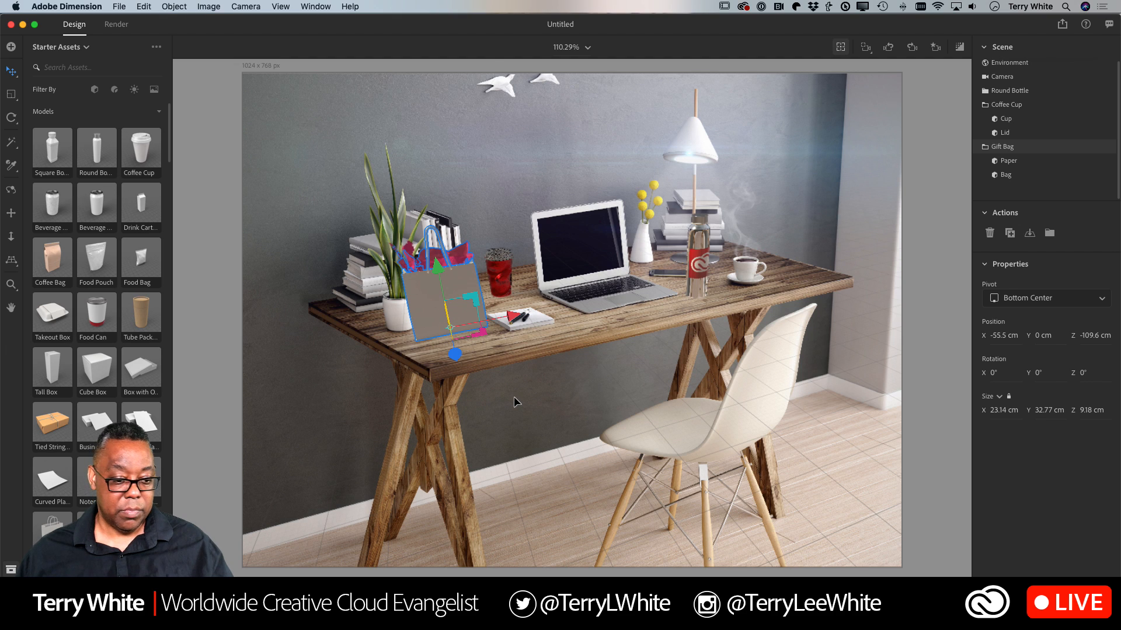
{"action": "left_click", "coordinate": [521, 365]}
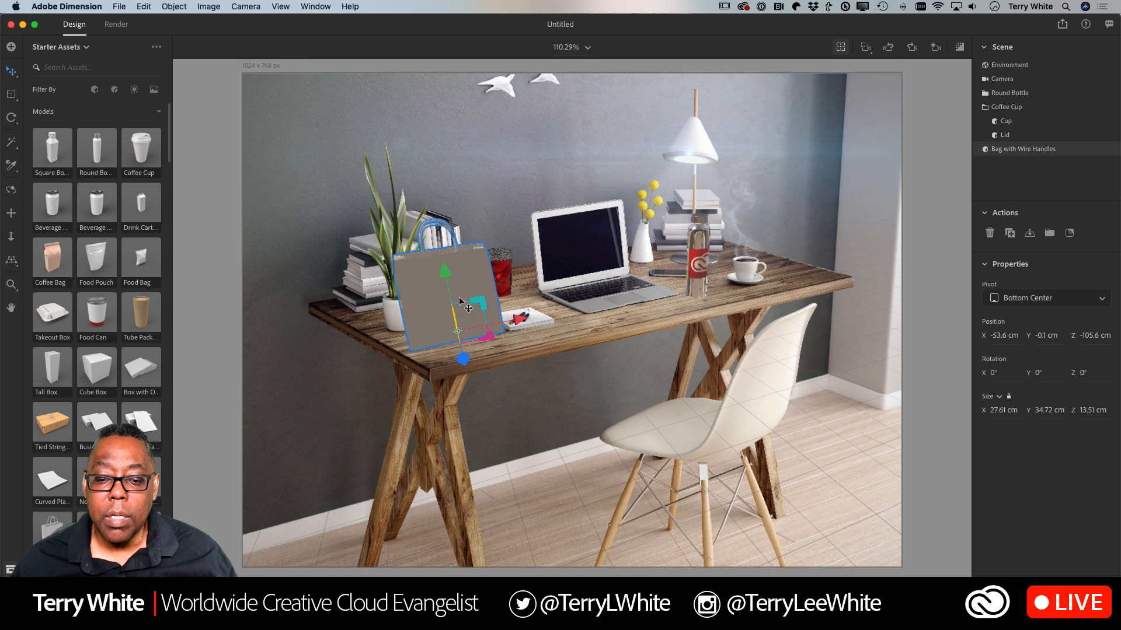
{"action": "key", "text": "Delete"}
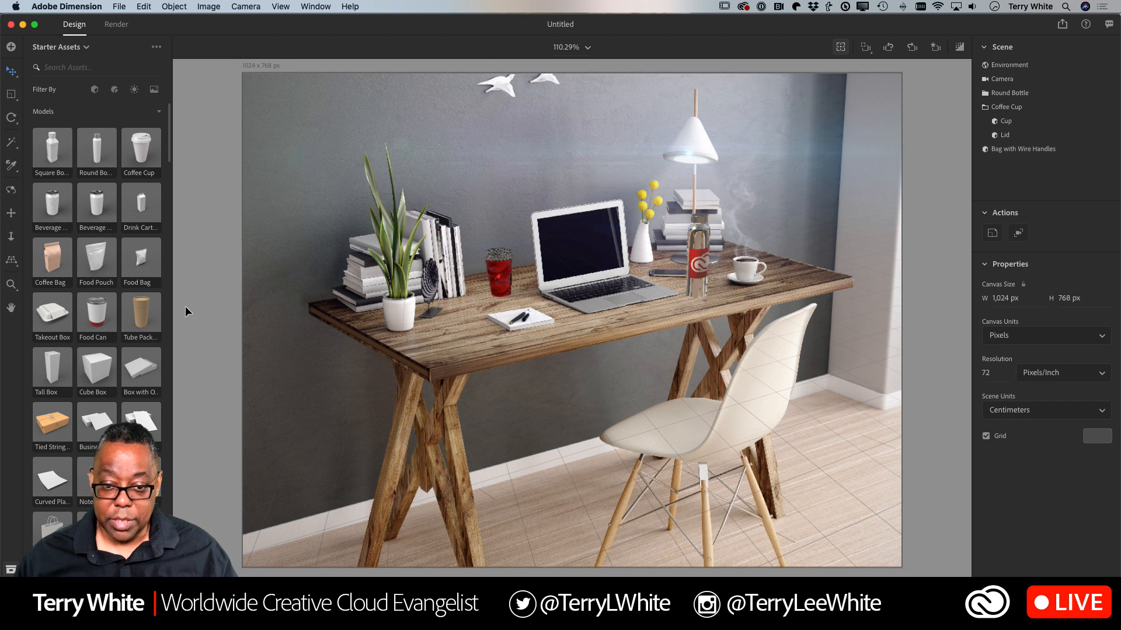
Step: Try placing the Gift Bag near the desk's front edge and orbiting the camera around it, and delete the bag
{"action": "left_click_drag", "start_coordinate": [141, 525], "coordinate": [467, 333]}
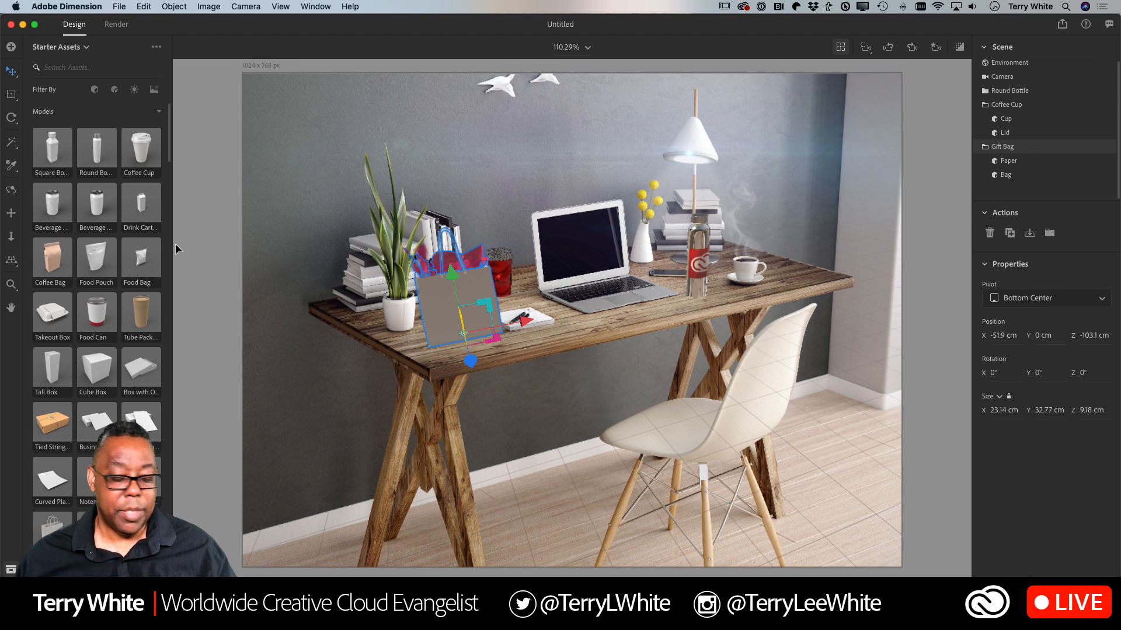
{"action": "left_click", "coordinate": [11, 190]}
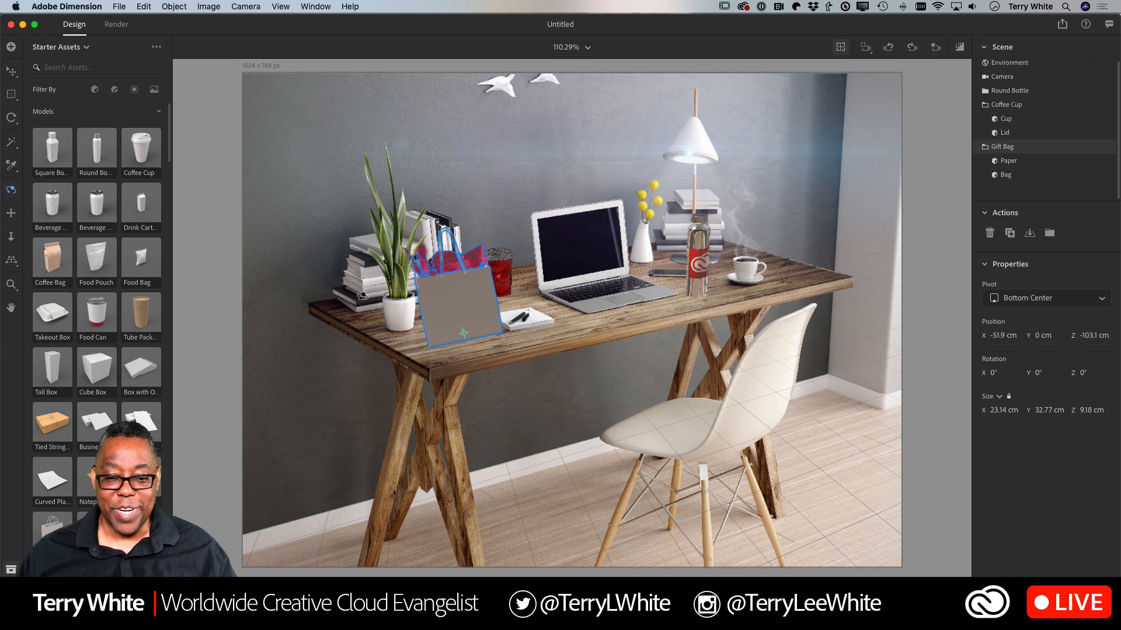
{"action": "left_click_drag", "start_coordinate": [467, 320], "coordinate": [489, 316]}
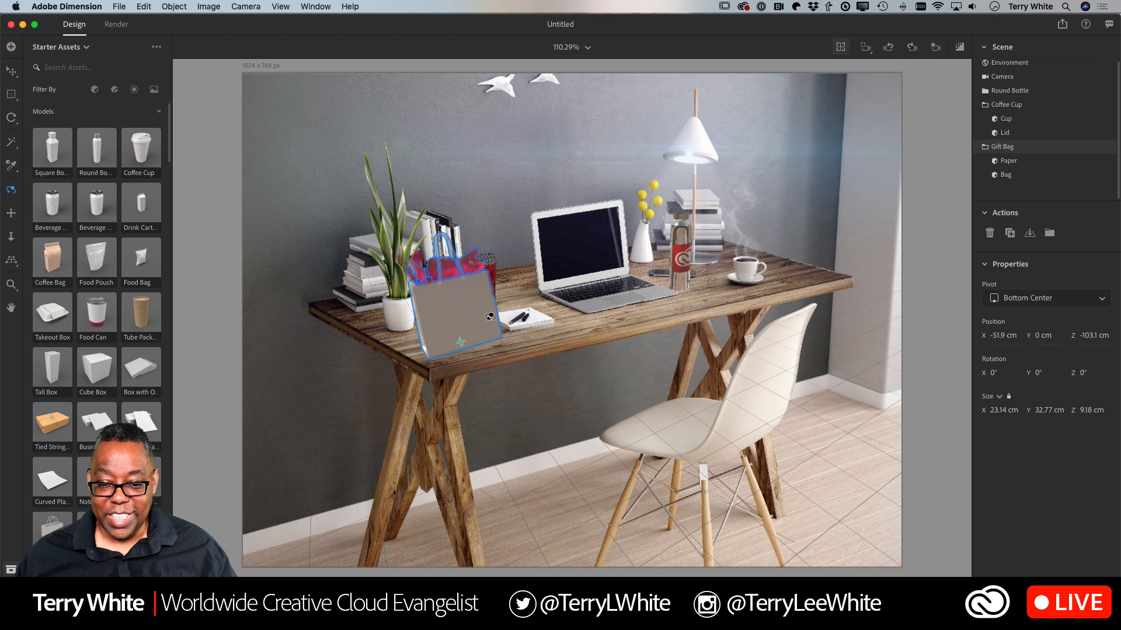
{"action": "key", "text": "Delete"}
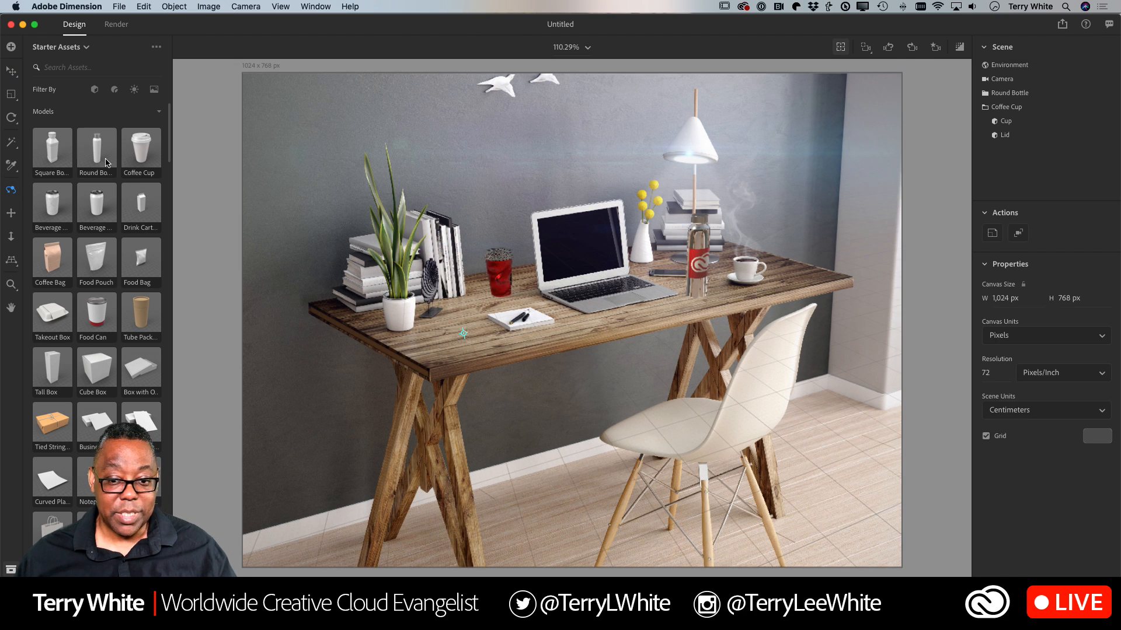
Step: Place the Gift Bag starter model on the desk beside the potted plant and orbit the camera slightly to adjust the perspective
{"action": "scroll", "coordinate": [95, 448], "scroll_direction": "down", "scroll_amount": 1}
{"action": "left_click_drag", "start_coordinate": [97, 524], "coordinate": [463, 327]}
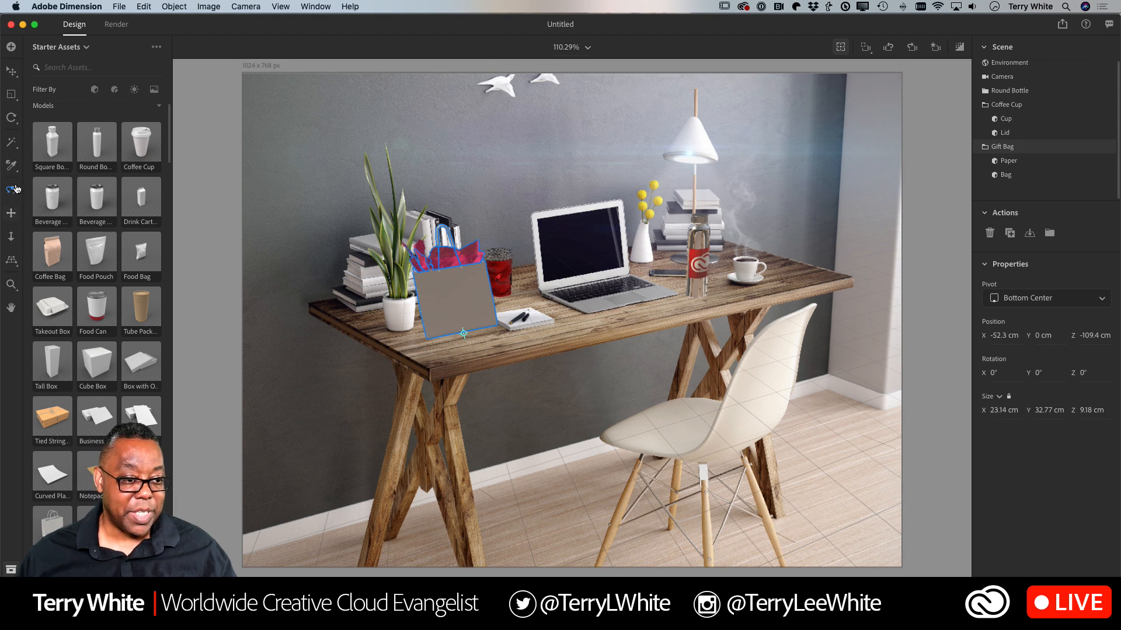
{"action": "left_click", "coordinate": [10, 70]}
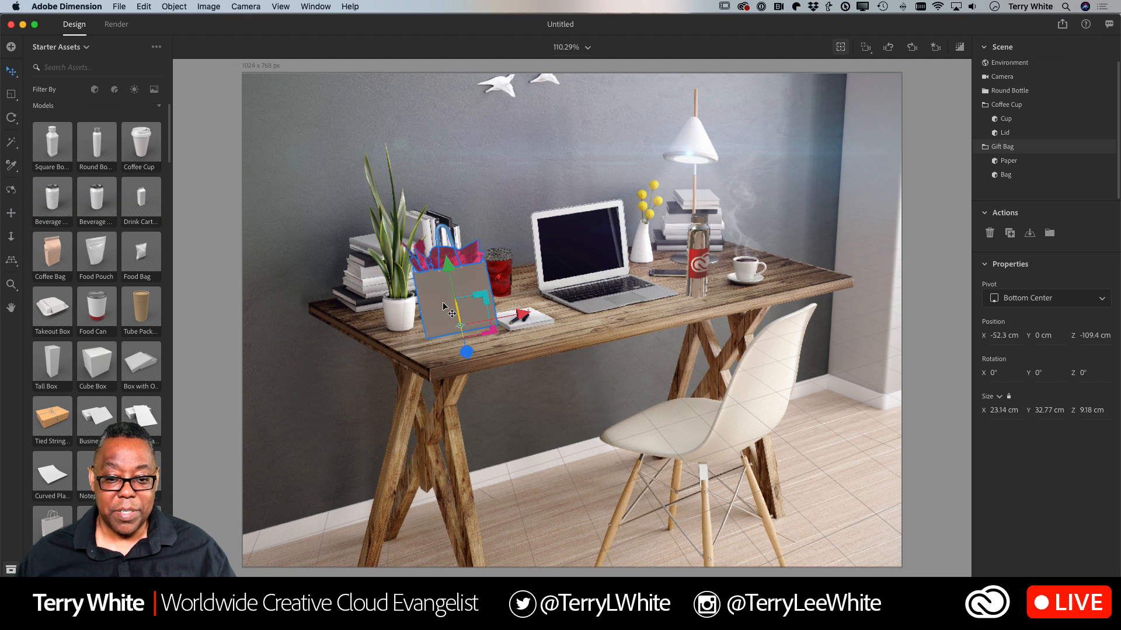
{"action": "left_click", "coordinate": [12, 190]}
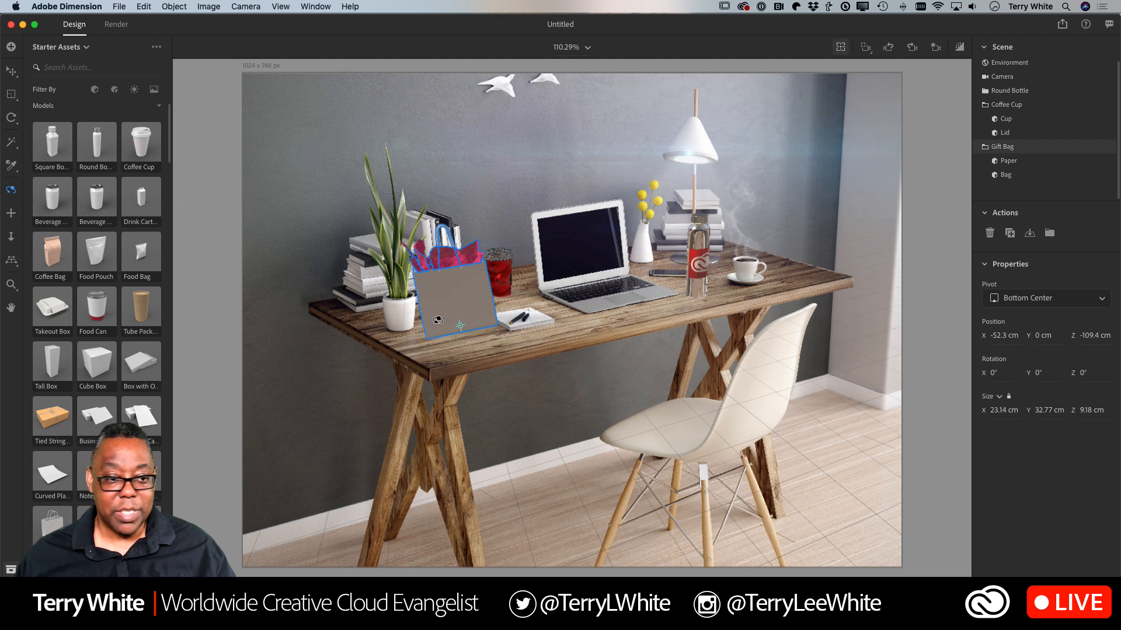
{"action": "left_click_drag", "start_coordinate": [437, 320], "coordinate": [440, 320]}
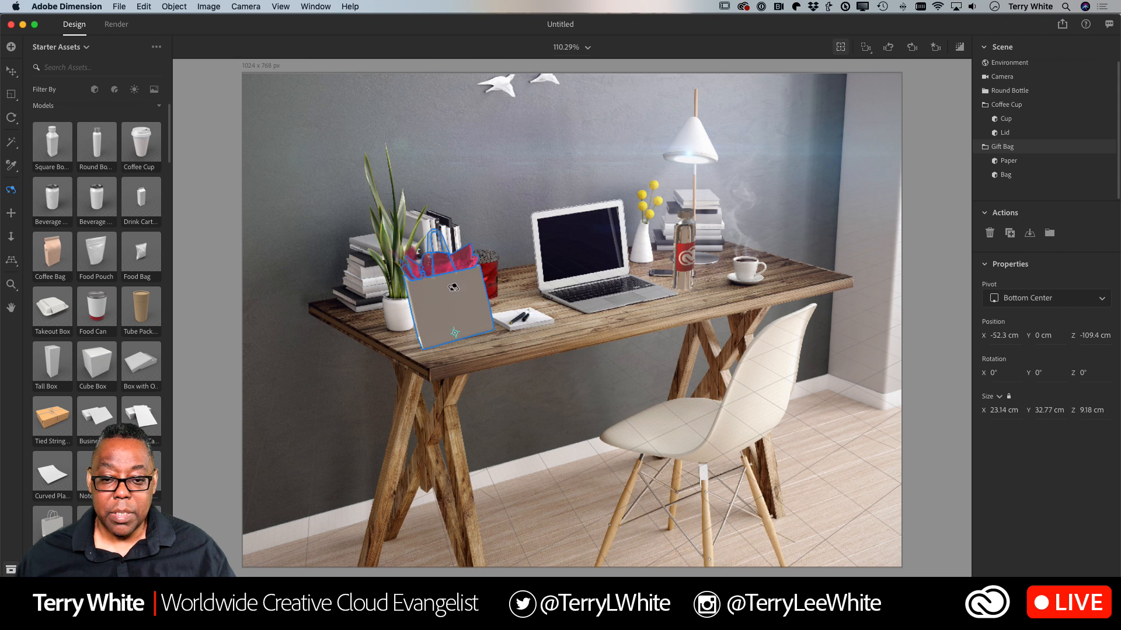
Step: Move the Gift Bag to the desk's front corner, at about X -54.2, Z -97.4 cm, and stand it upright with rotation 180°, 165°, 172°
{"action": "left_click", "coordinate": [7, 71]}
{"action": "left_click_drag", "start_coordinate": [436, 340], "coordinate": [442, 363]}
{"action": "left_click", "coordinate": [12, 118]}
{"action": "left_click_drag", "start_coordinate": [433, 392], "coordinate": [532, 368]}
{"action": "left_click_drag", "start_coordinate": [672, 378], "coordinate": [435, 402]}
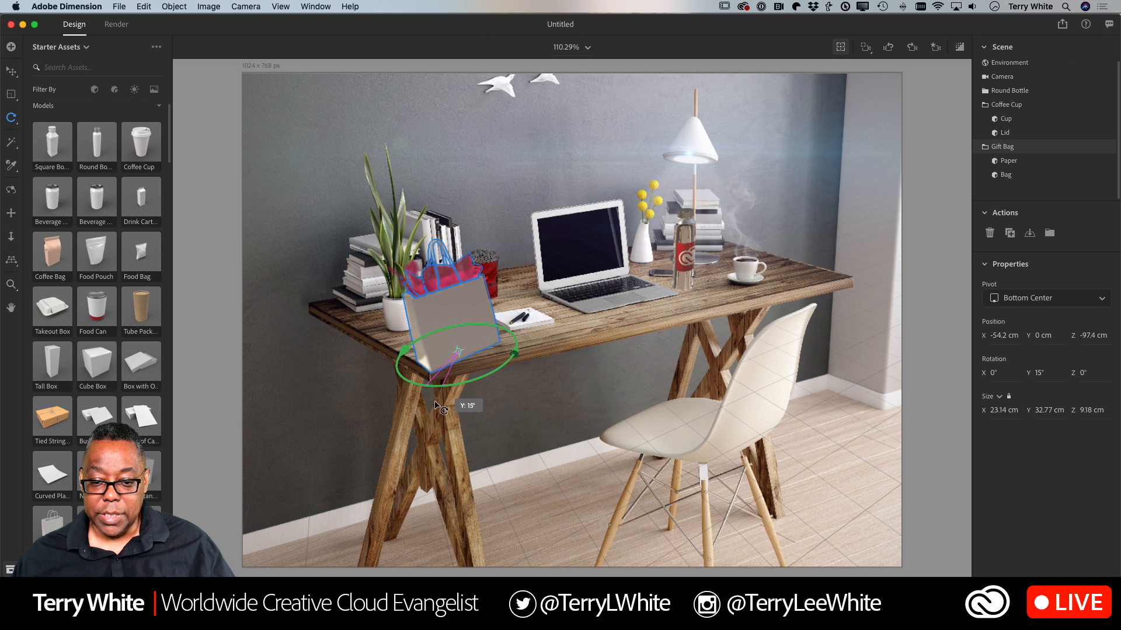
{"action": "left_click_drag", "start_coordinate": [442, 295], "coordinate": [451, 298]}
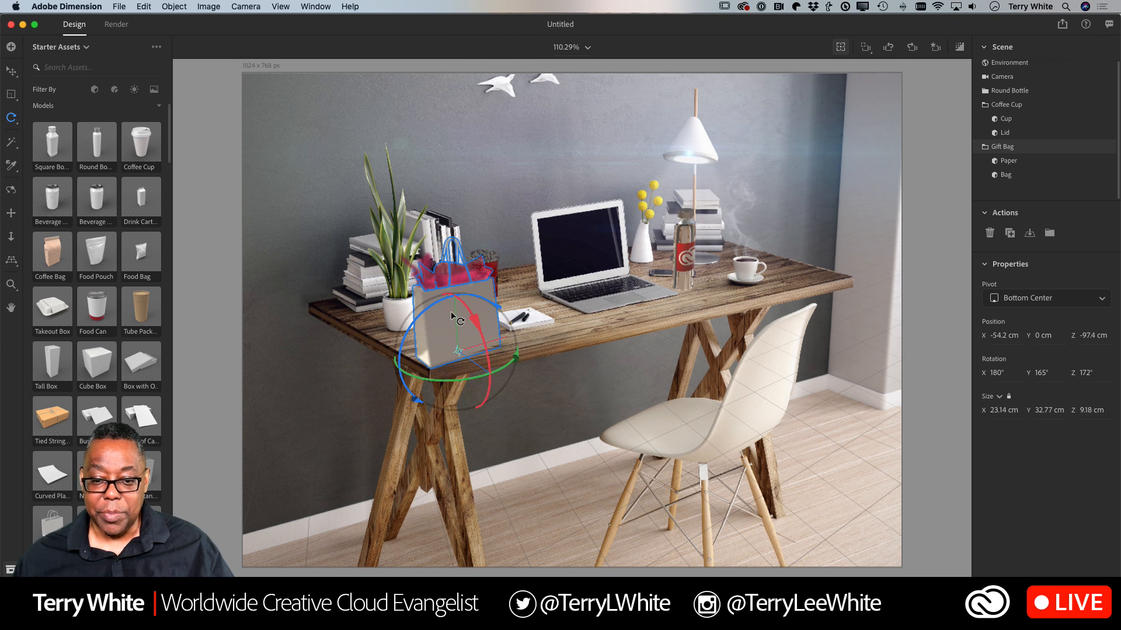
{"action": "left_click", "coordinate": [12, 72]}
Step: Apply the luxury crest logo graphic from the Adobe Dimension Demo library to the front of the Gift Bag
{"action": "left_click", "coordinate": [75, 50]}
{"action": "left_click", "coordinate": [66, 87]}
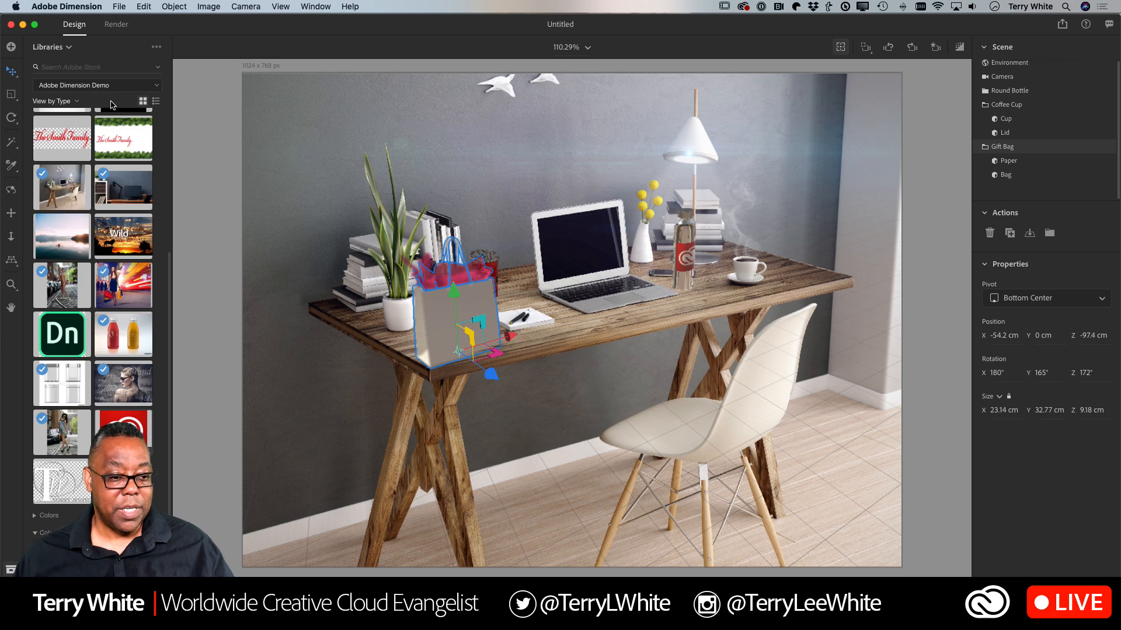
{"action": "scroll", "coordinate": [121, 303], "scroll_direction": "up", "scroll_amount": 5}
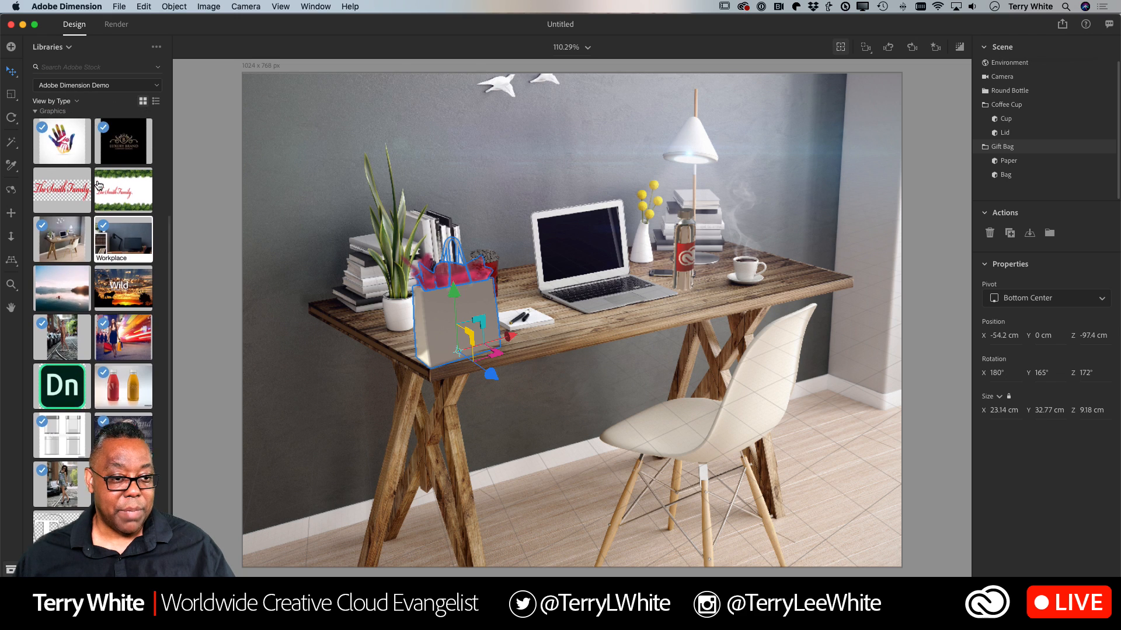
{"action": "left_click_drag", "start_coordinate": [121, 278], "coordinate": [554, 351]}
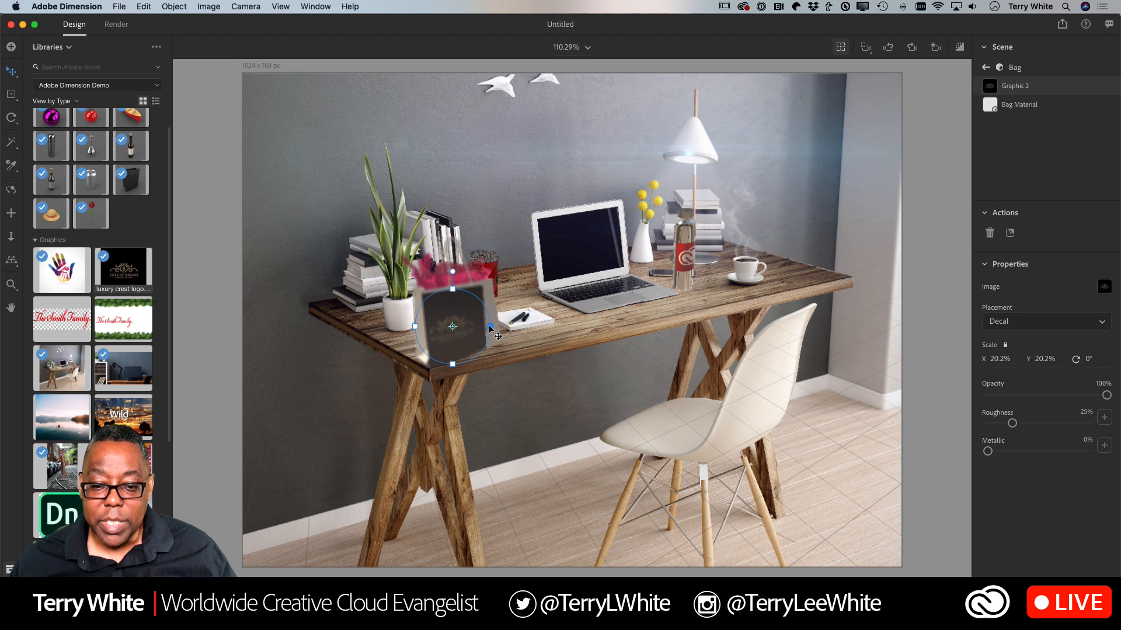
Step: Scale the crest logo decal to about 33.5% and center it on the Gift Bag's front face
{"action": "left_click_drag", "start_coordinate": [491, 328], "coordinate": [542, 338]}
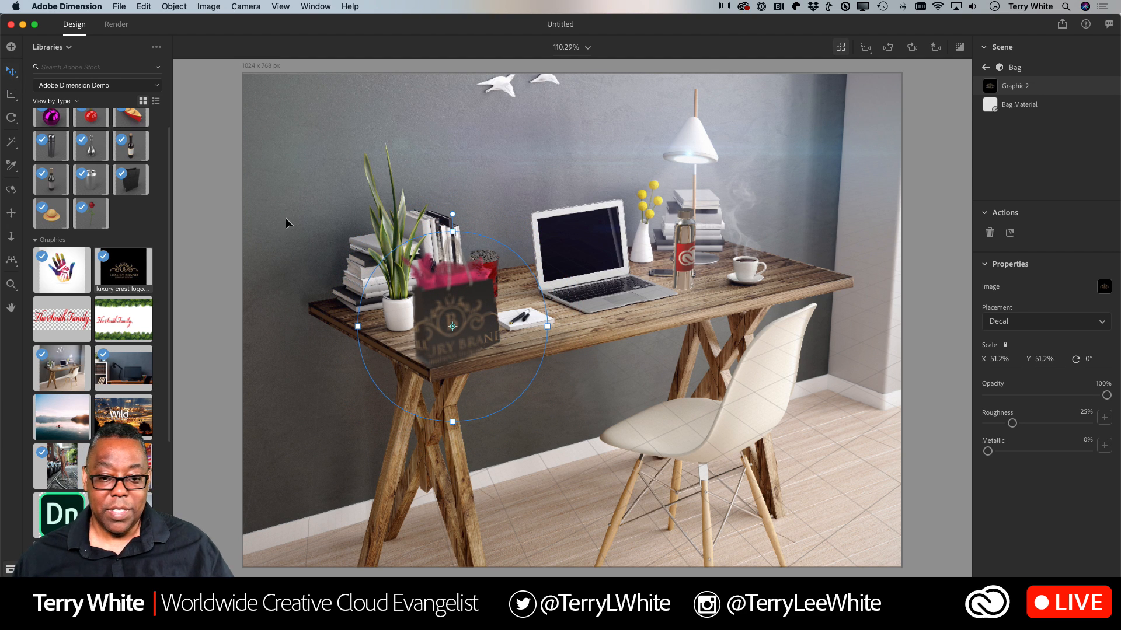
{"action": "left_click_drag", "start_coordinate": [467, 318], "coordinate": [489, 315]}
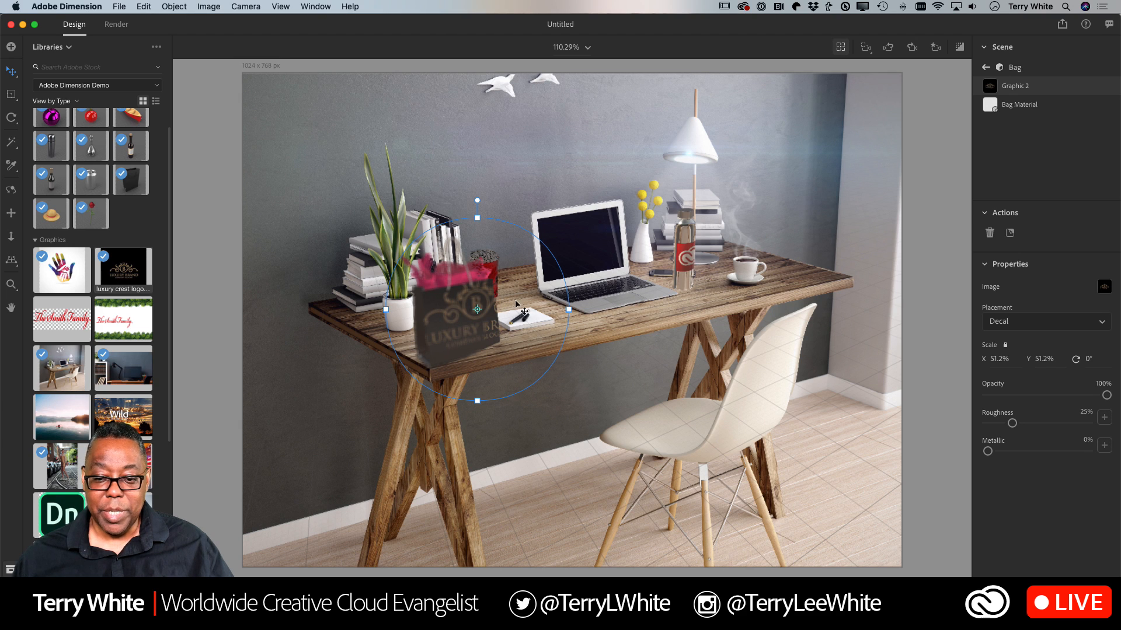
{"action": "left_click_drag", "start_coordinate": [563, 316], "coordinate": [543, 315]}
{"action": "left_click_drag", "start_coordinate": [477, 338], "coordinate": [458, 338]}
{"action": "left_click_drag", "start_coordinate": [529, 315], "coordinate": [475, 331]}
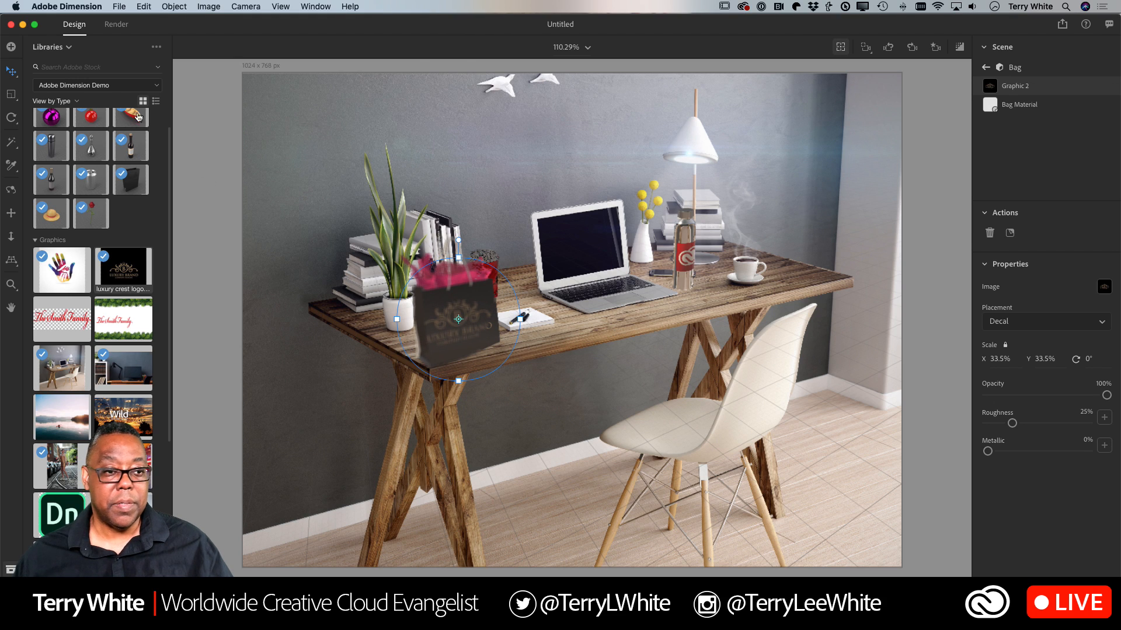
{"action": "left_click", "coordinate": [189, 169]}
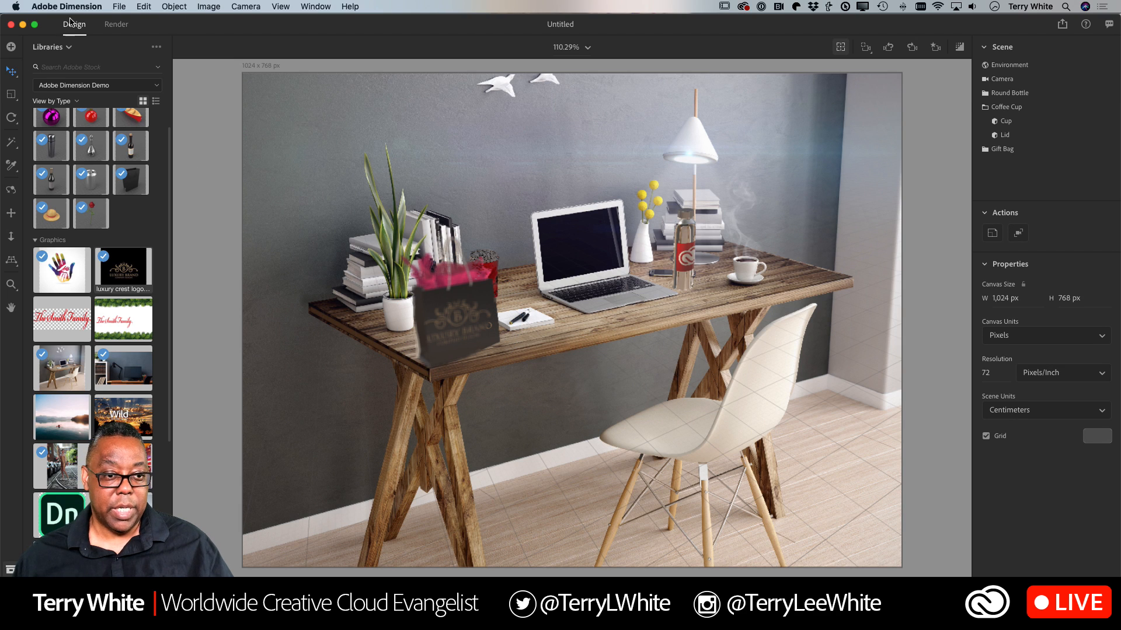
{"action": "left_click", "coordinate": [119, 7]}
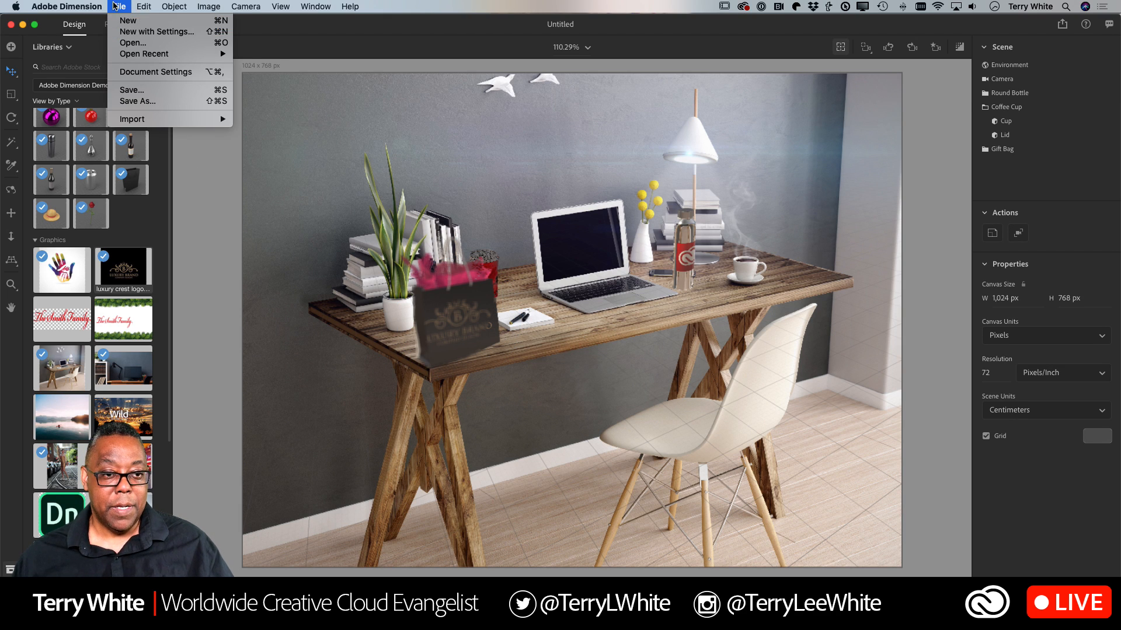
{"action": "left_click", "coordinate": [120, 6]}
{"action": "left_click", "coordinate": [116, 24]}
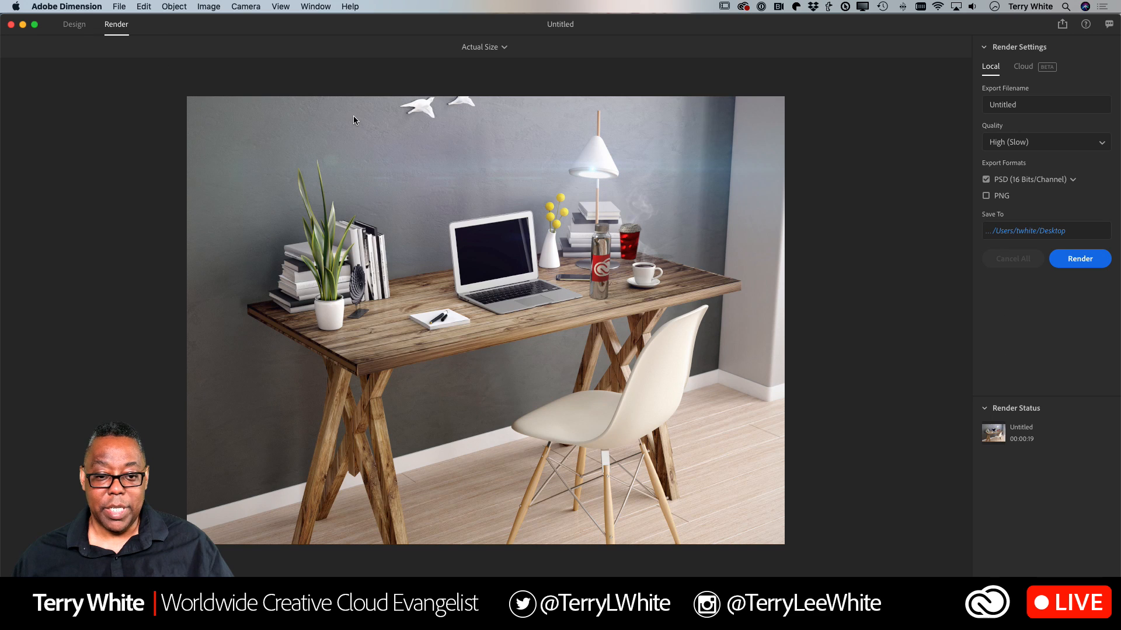
{"action": "left_click", "coordinate": [75, 26]}
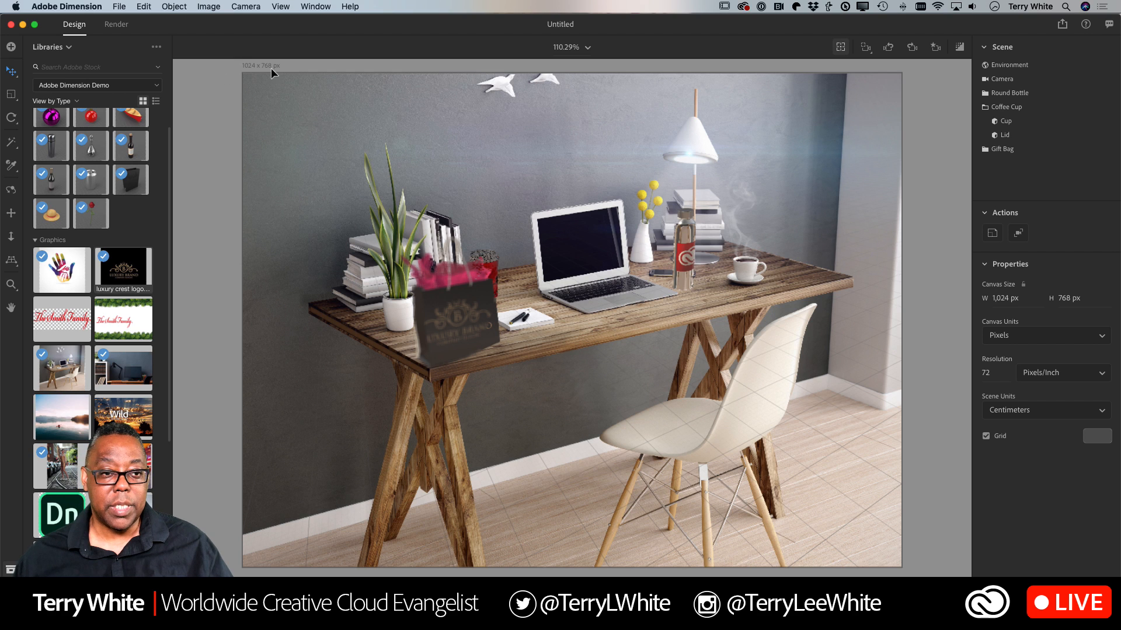
{"action": "left_click", "coordinate": [116, 25]}
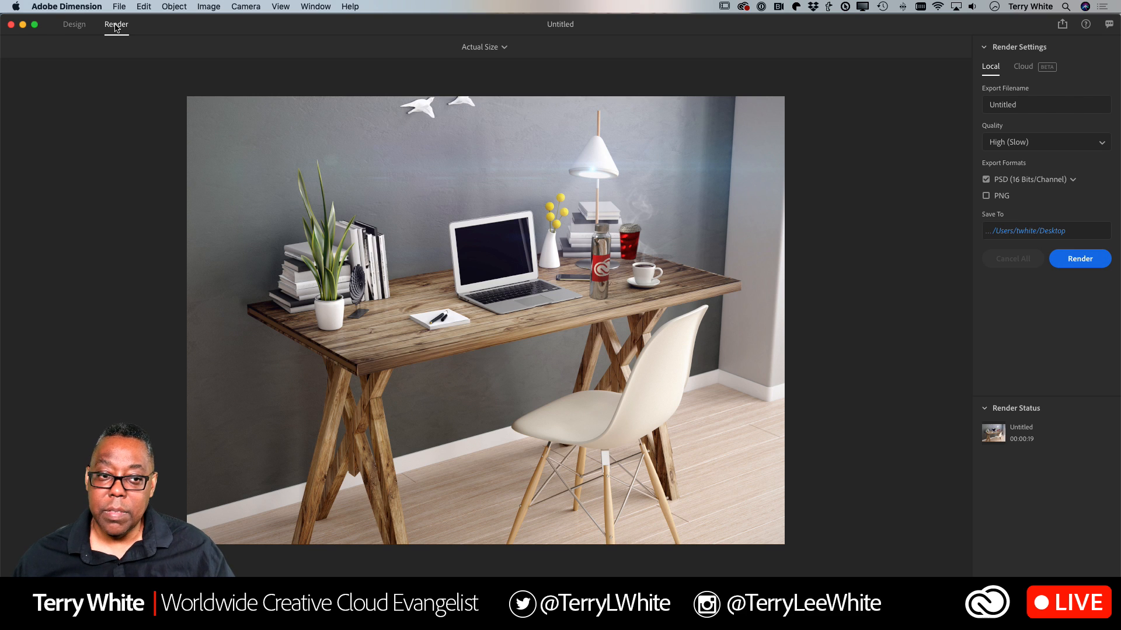
{"action": "left_click", "coordinate": [75, 26]}
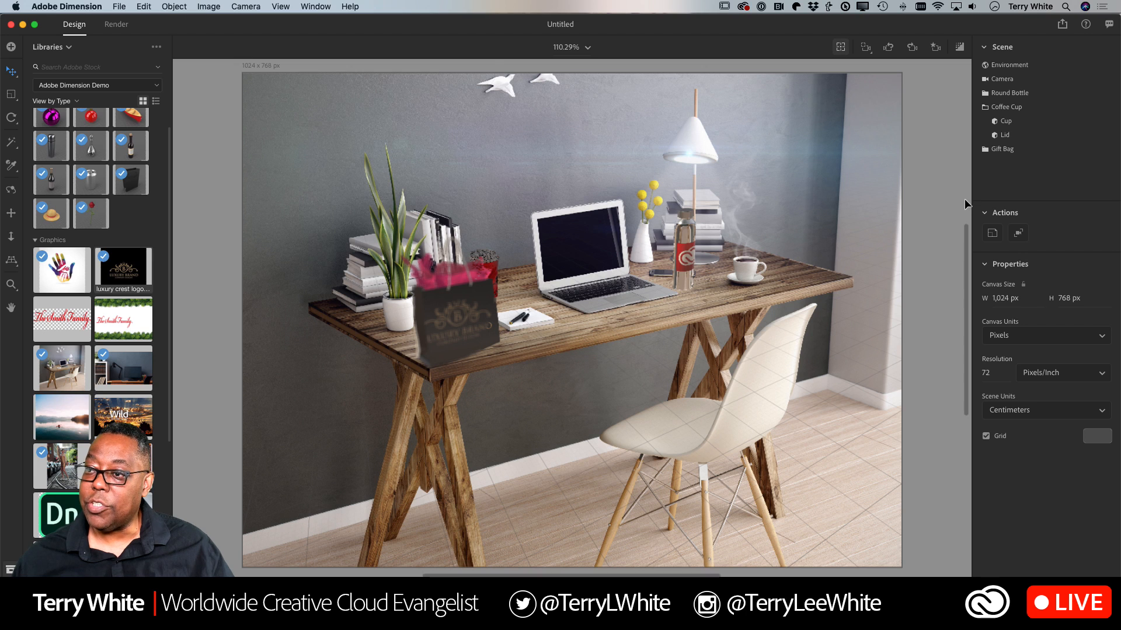
Step: Move the Gift Bag slightly back from the desk's corner, to about X -52.1, Z -103.7 cm
{"action": "left_click", "coordinate": [476, 333]}
{"action": "left_click_drag", "start_coordinate": [474, 316], "coordinate": [477, 320]}
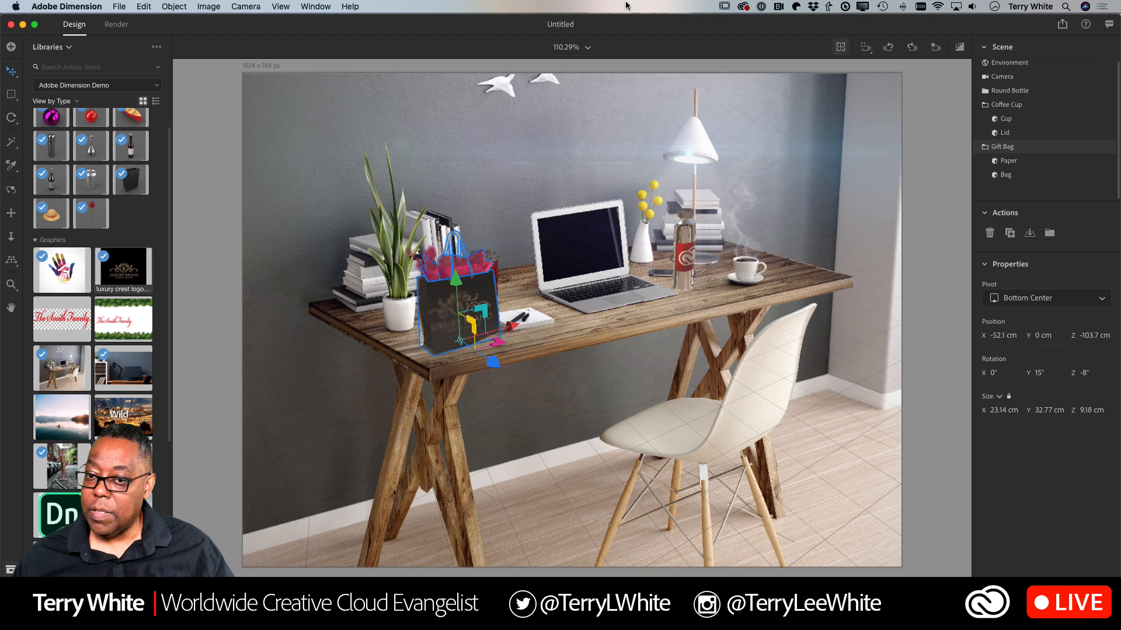
{"action": "left_click", "coordinate": [117, 24]}
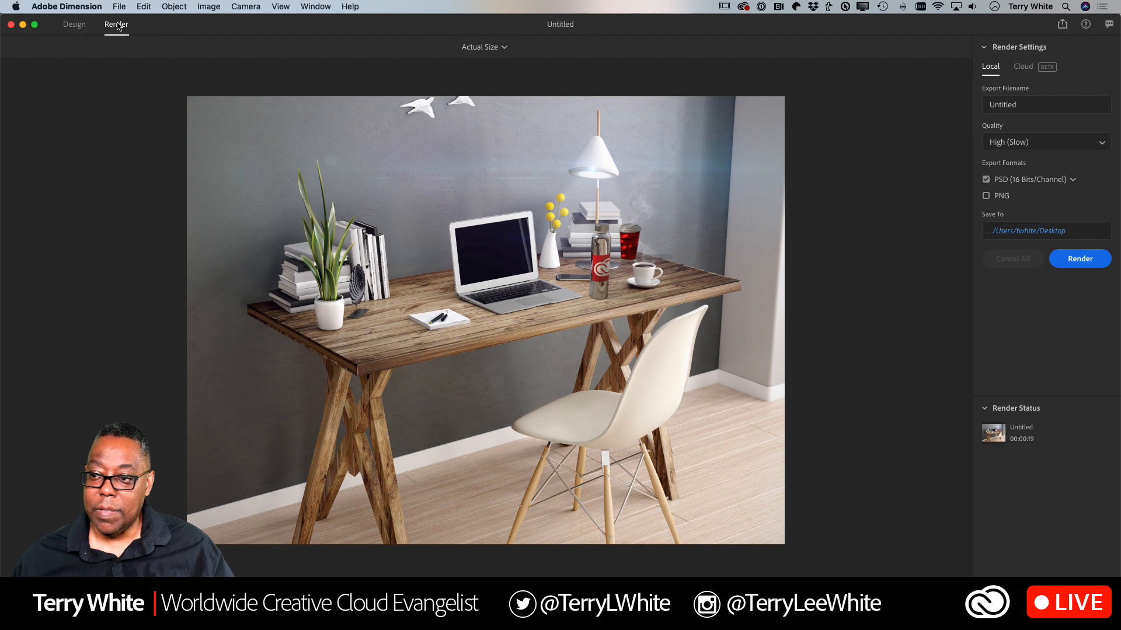
{"action": "left_click", "coordinate": [1021, 68]}
{"action": "left_click", "coordinate": [992, 68]}
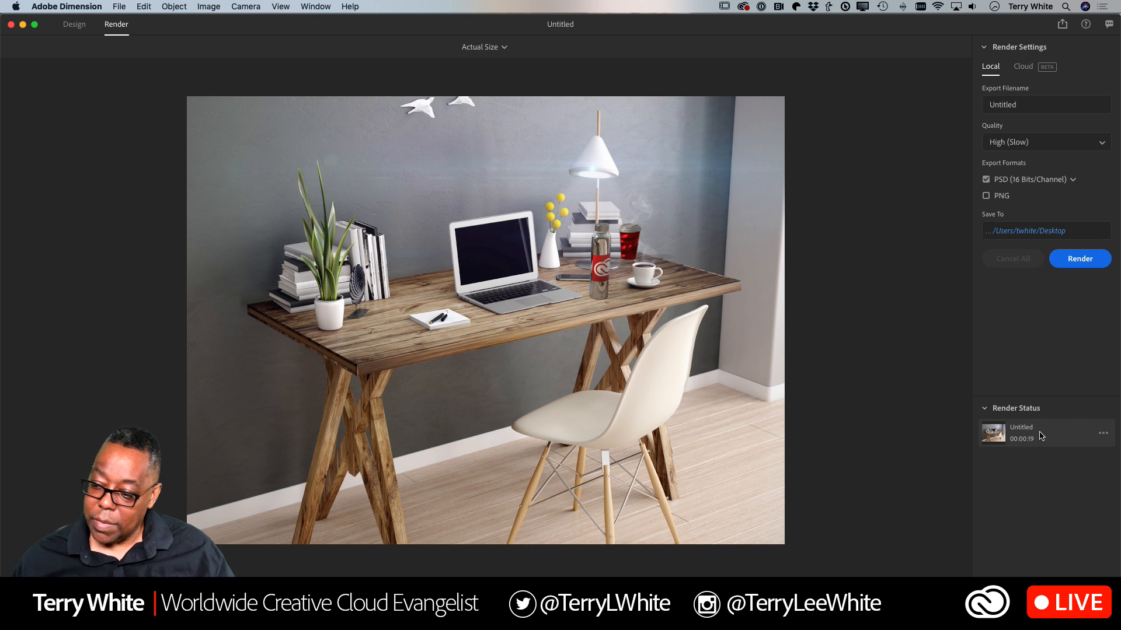
{"action": "right_click", "coordinate": [1103, 435]}
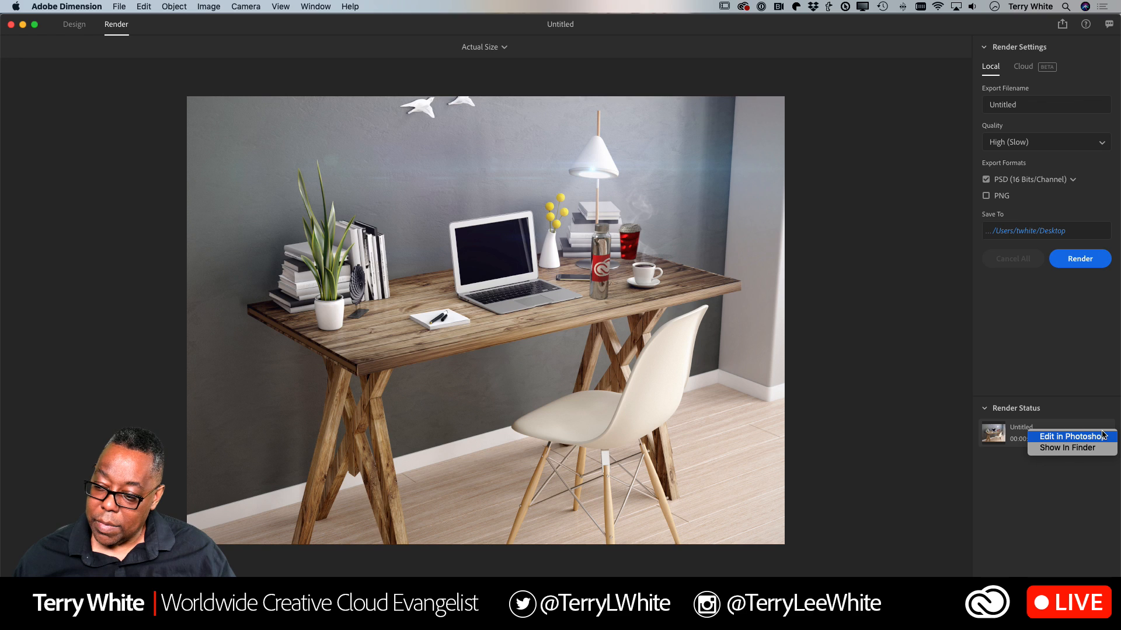
{"action": "left_click", "coordinate": [1065, 384]}
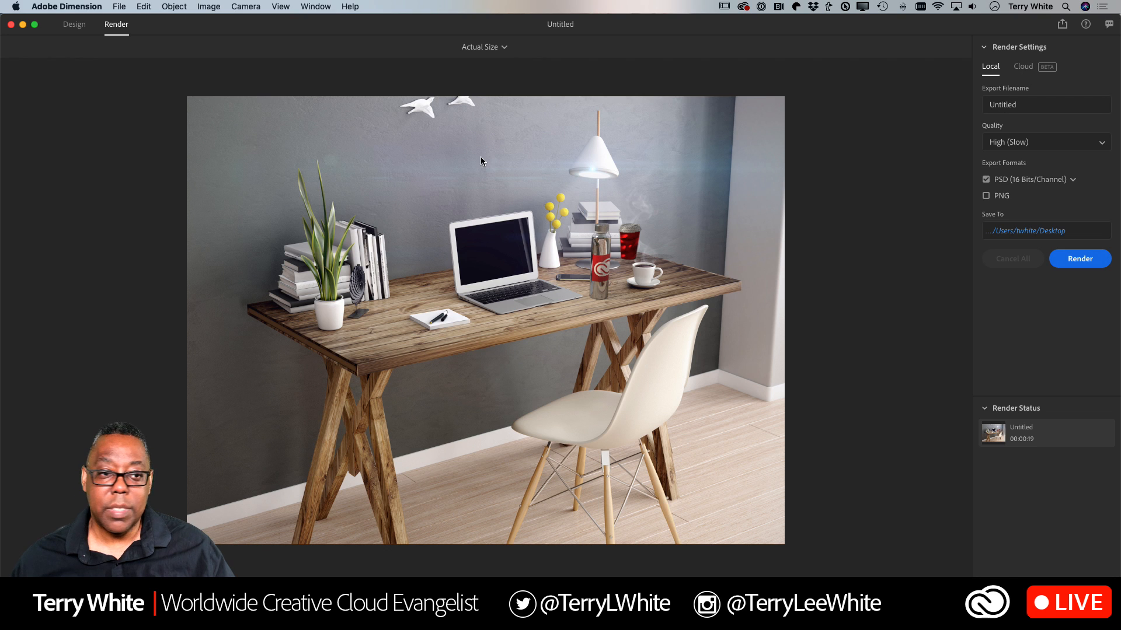
Step: Save the scene to the Desktop under the name Dn test
{"action": "left_click", "coordinate": [120, 6]}
{"action": "left_click", "coordinate": [129, 90]}
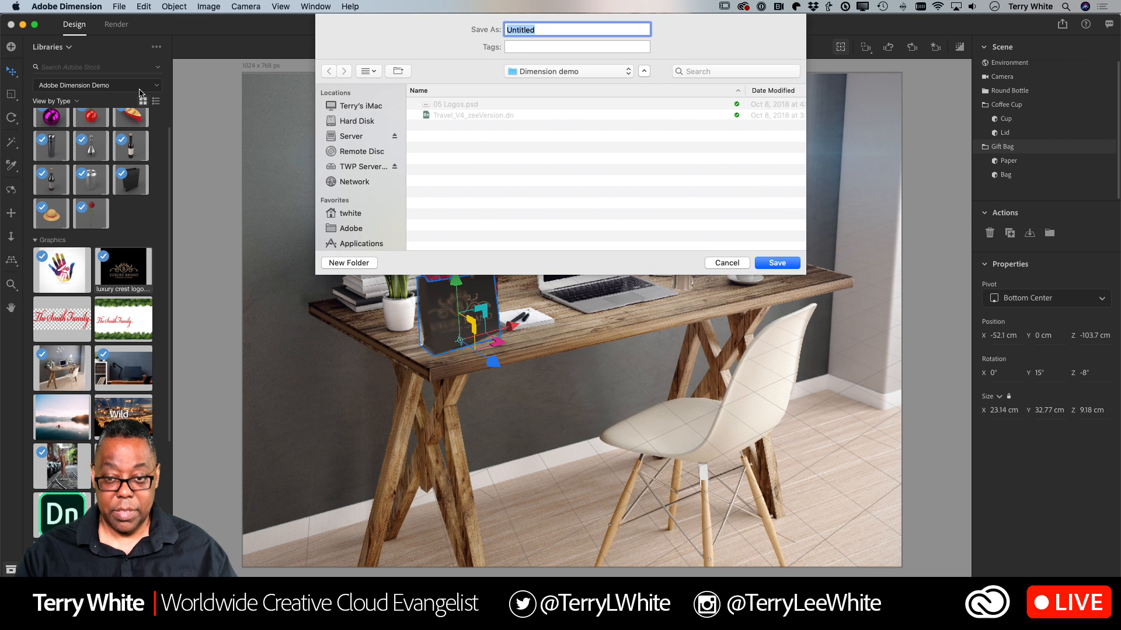
{"action": "type", "text": "Dn test"}
{"action": "key", "text": "super+d"}
{"action": "key", "text": "Return"}
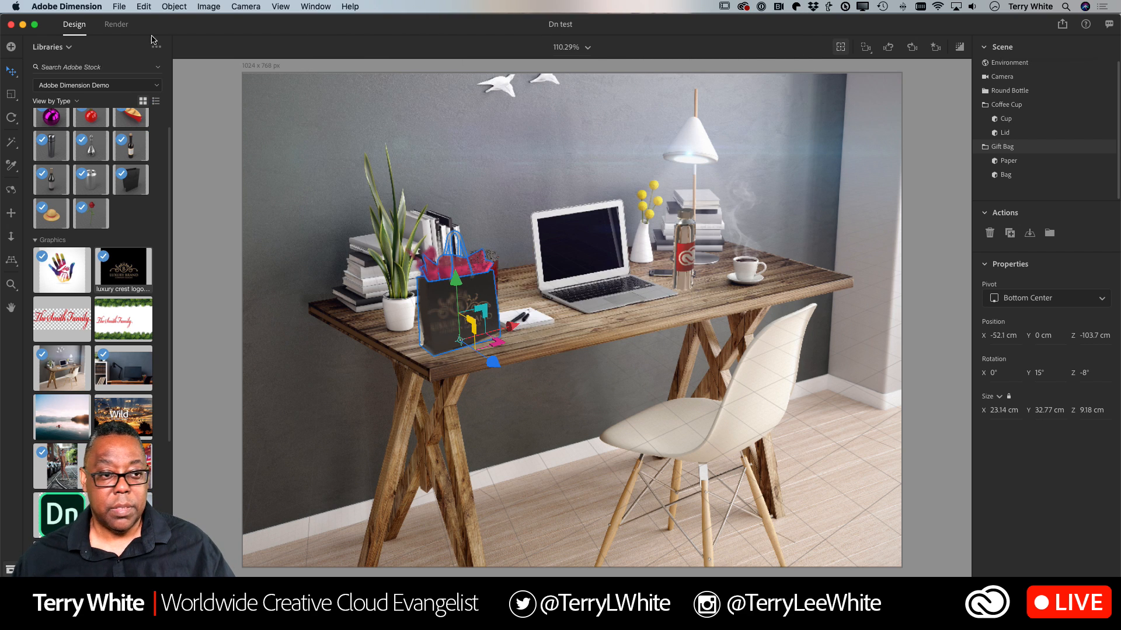
Step: Close the saved Dn test scene
{"action": "left_click", "coordinate": [118, 6]}
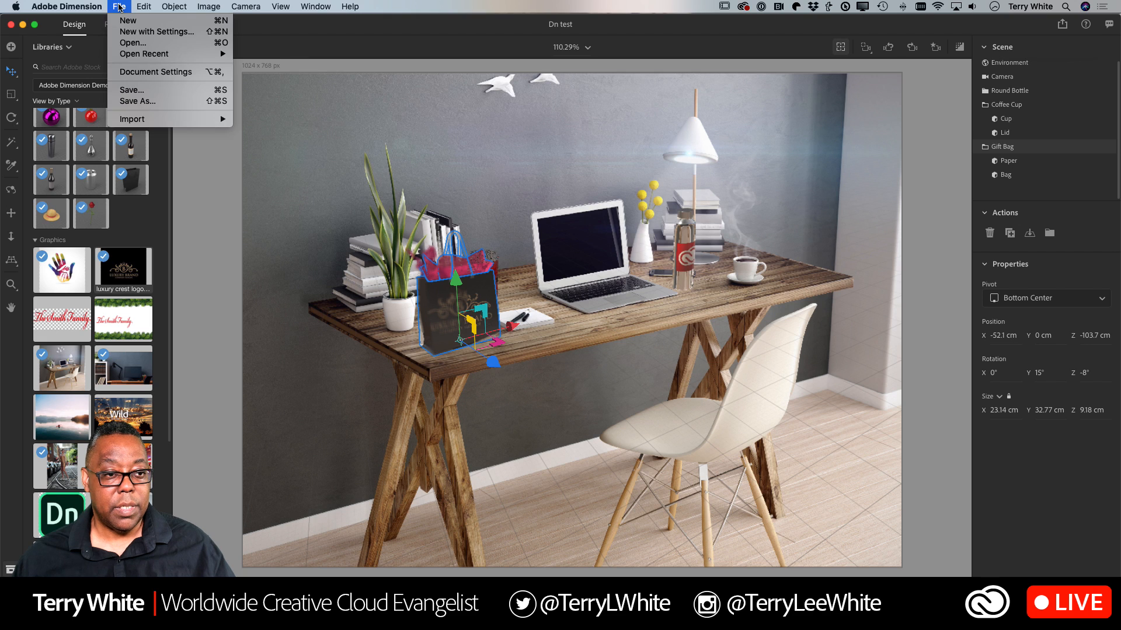
{"action": "left_click", "coordinate": [140, 5]}
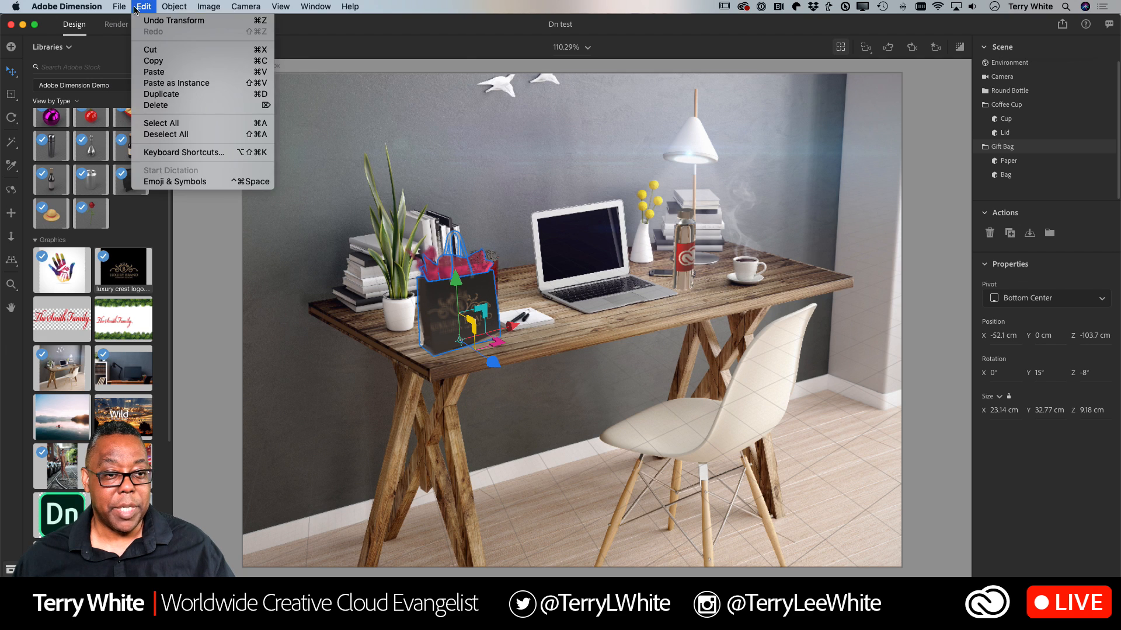
{"action": "mouse_move", "coordinate": [126, 53]}
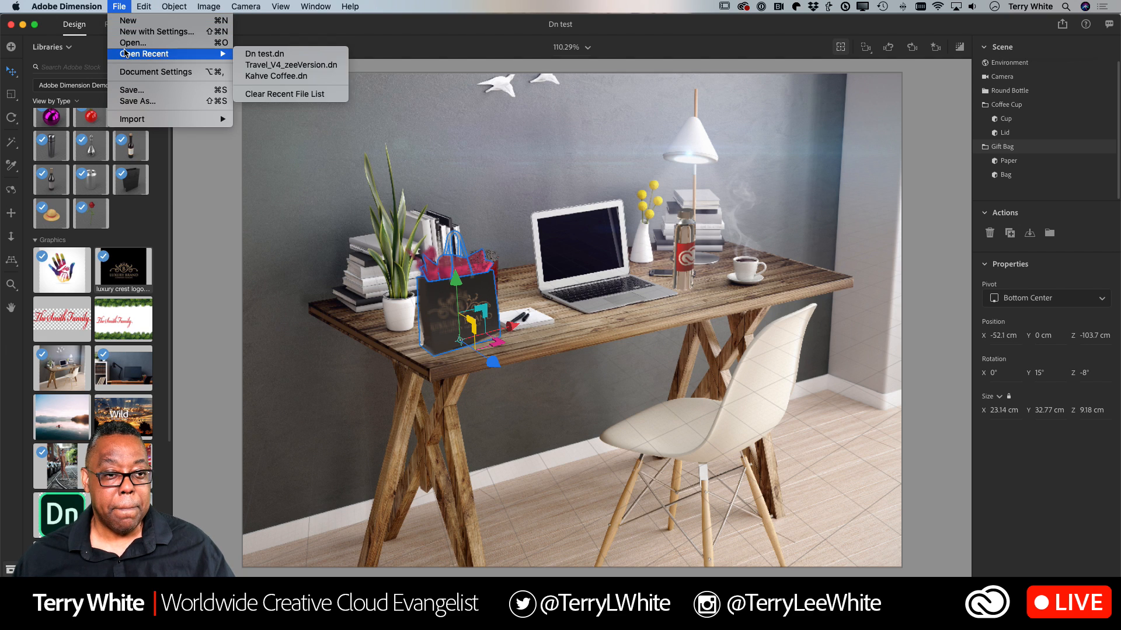
{"action": "left_click", "coordinate": [12, 25]}
{"action": "left_click", "coordinate": [13, 25]}
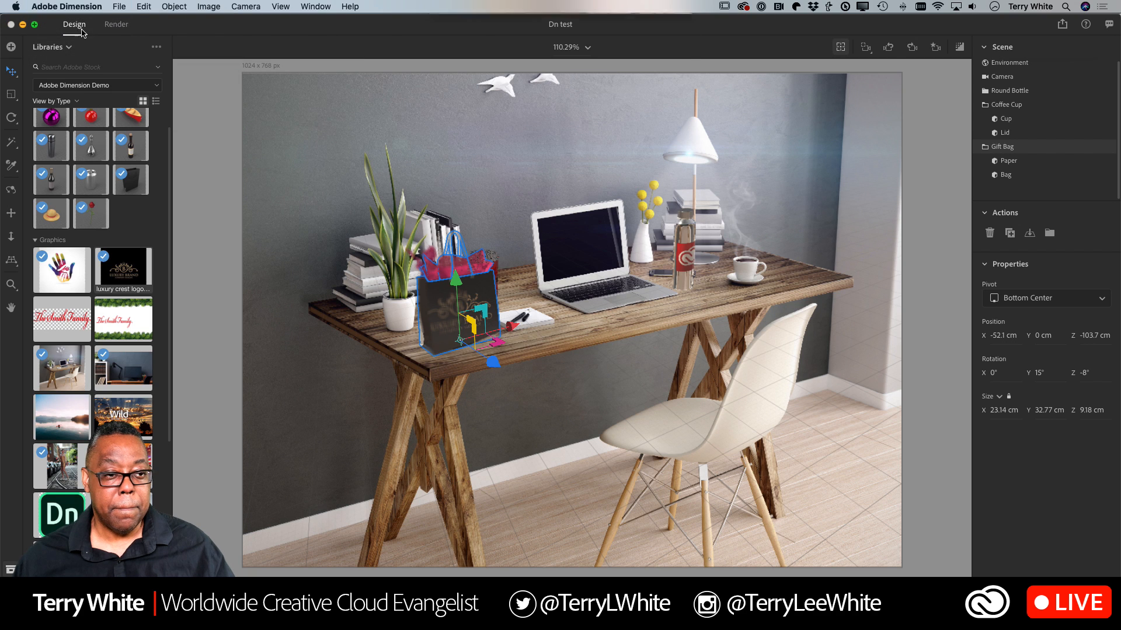
{"action": "left_click", "coordinate": [665, 73]}
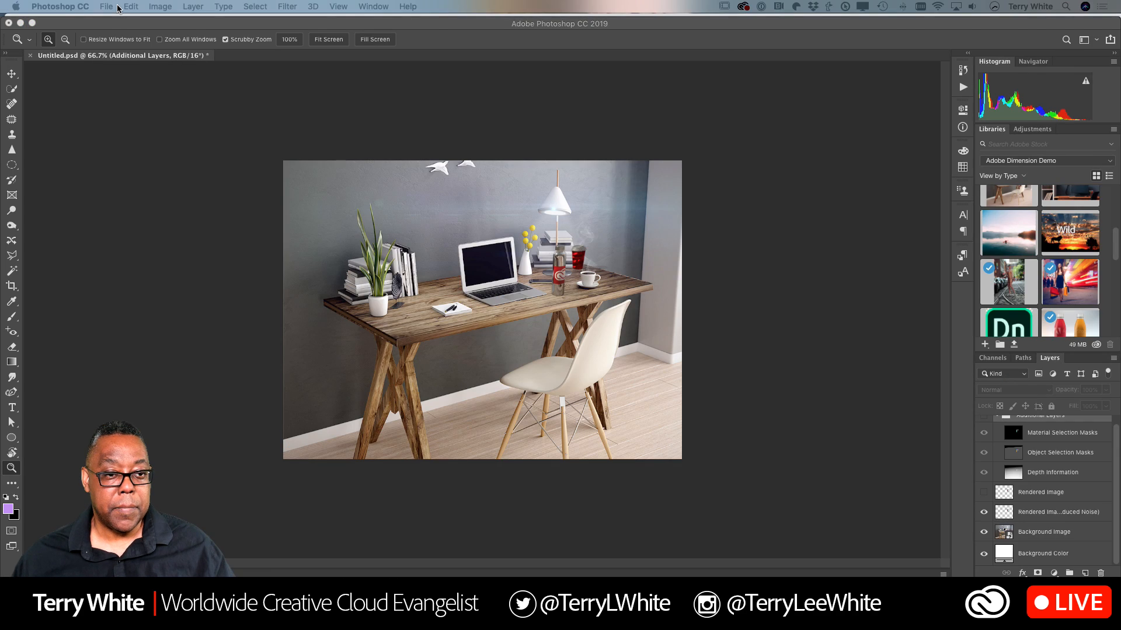
{"action": "left_click", "coordinate": [118, 6]}
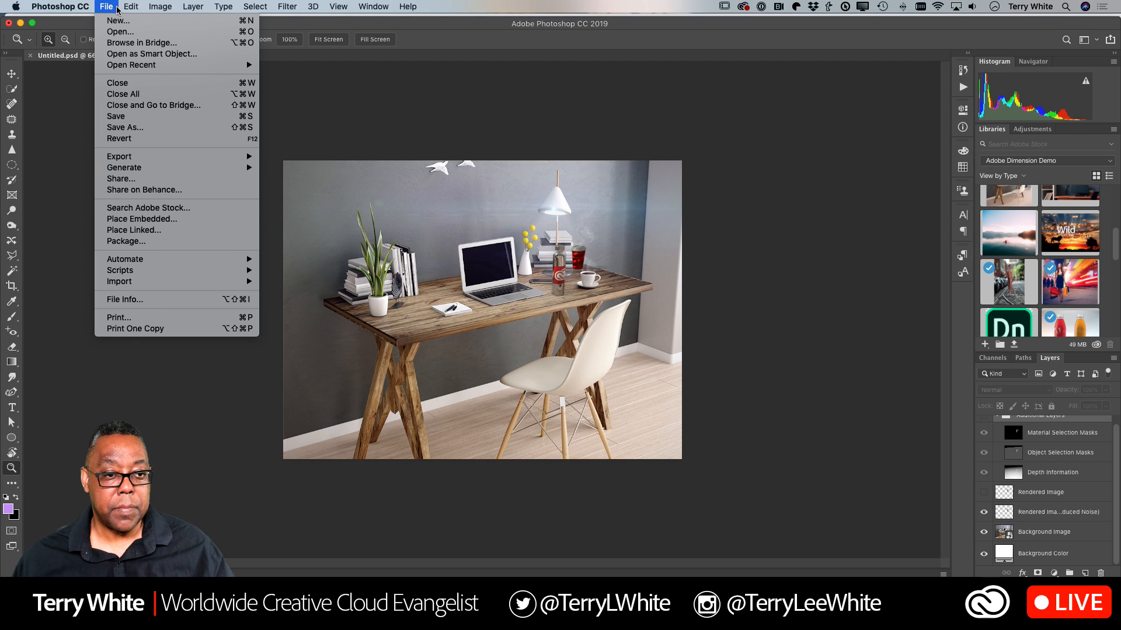
{"action": "mouse_move", "coordinate": [123, 65]}
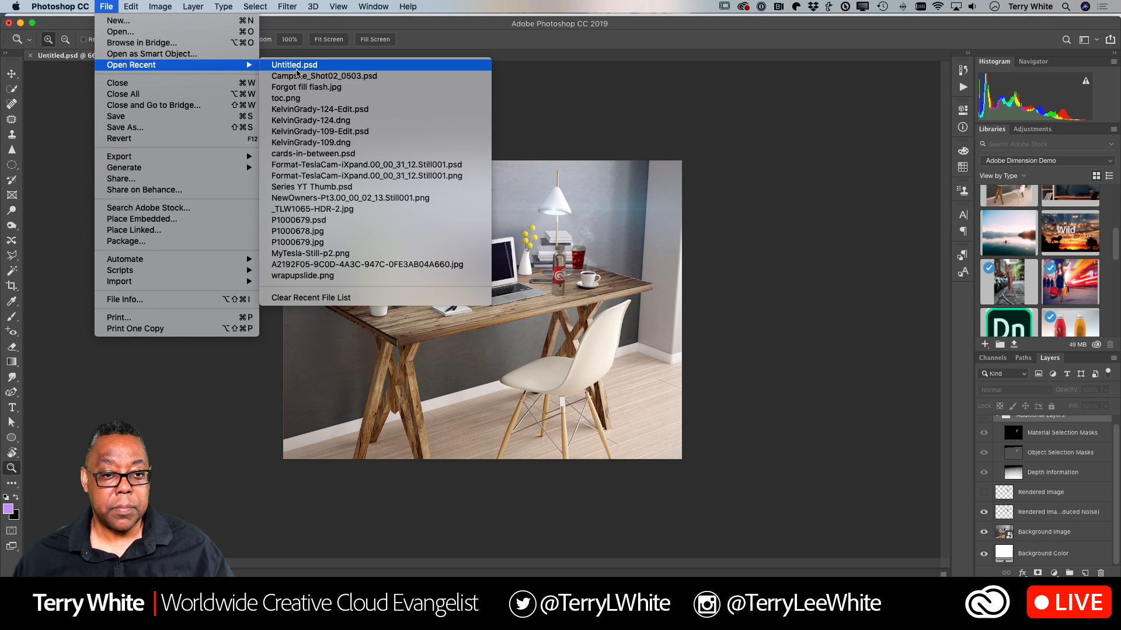
{"action": "left_click", "coordinate": [166, 32]}
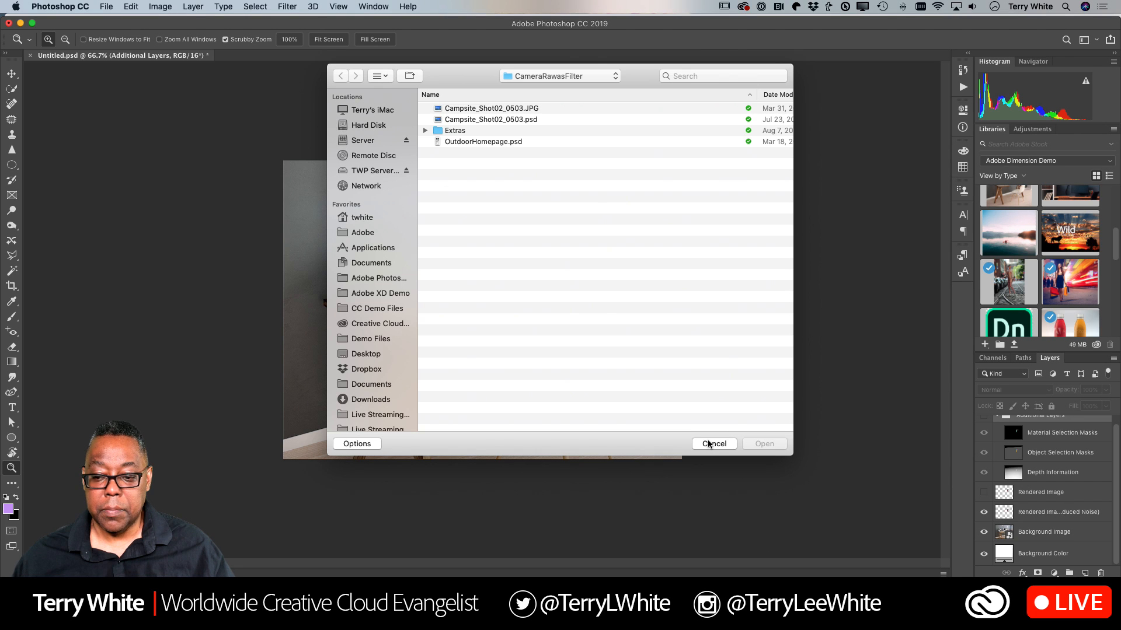
{"action": "left_click", "coordinate": [713, 444]}
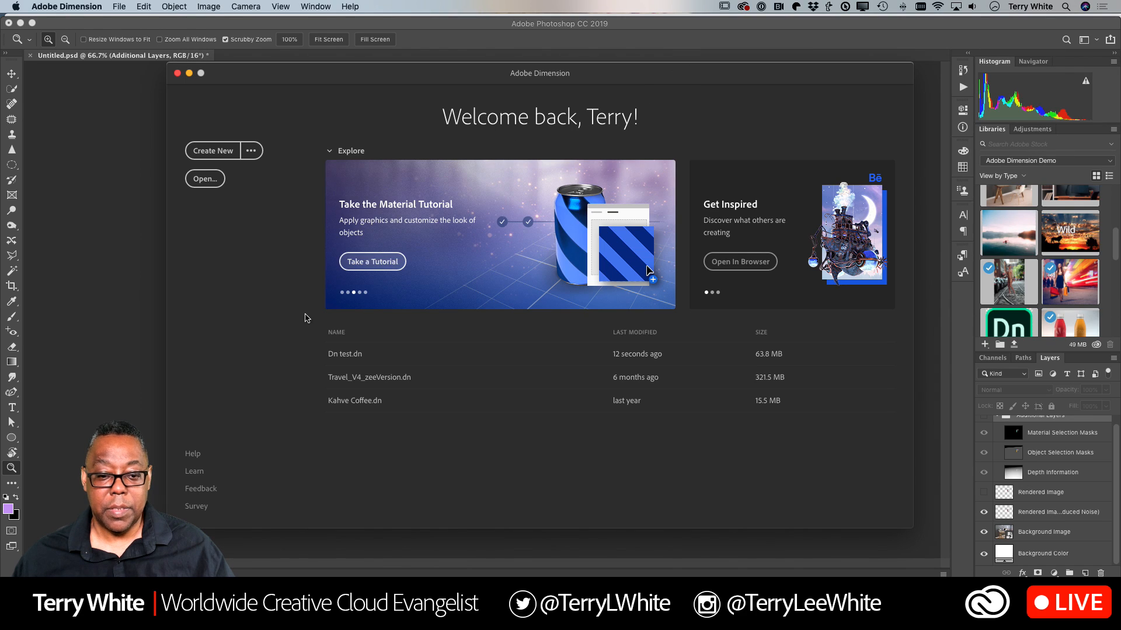
Step: Reopen Dn test.dn from the recent files and render it locally at Medium quality as a 16-bit PSD on the Desktop
{"action": "left_click", "coordinate": [339, 360]}
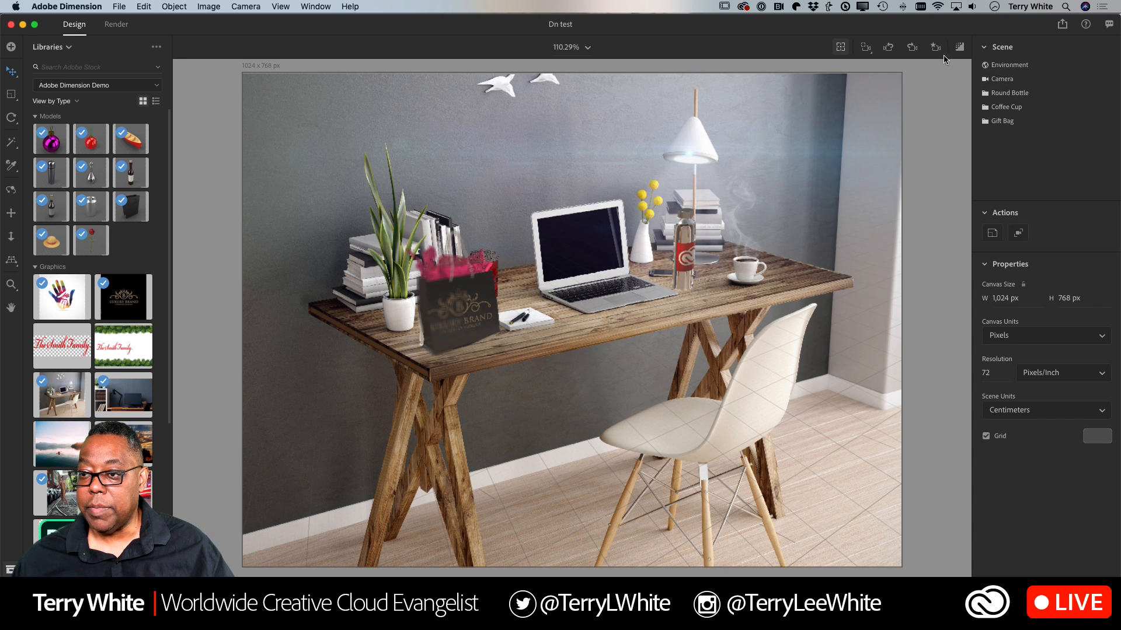
{"action": "left_click", "coordinate": [113, 28]}
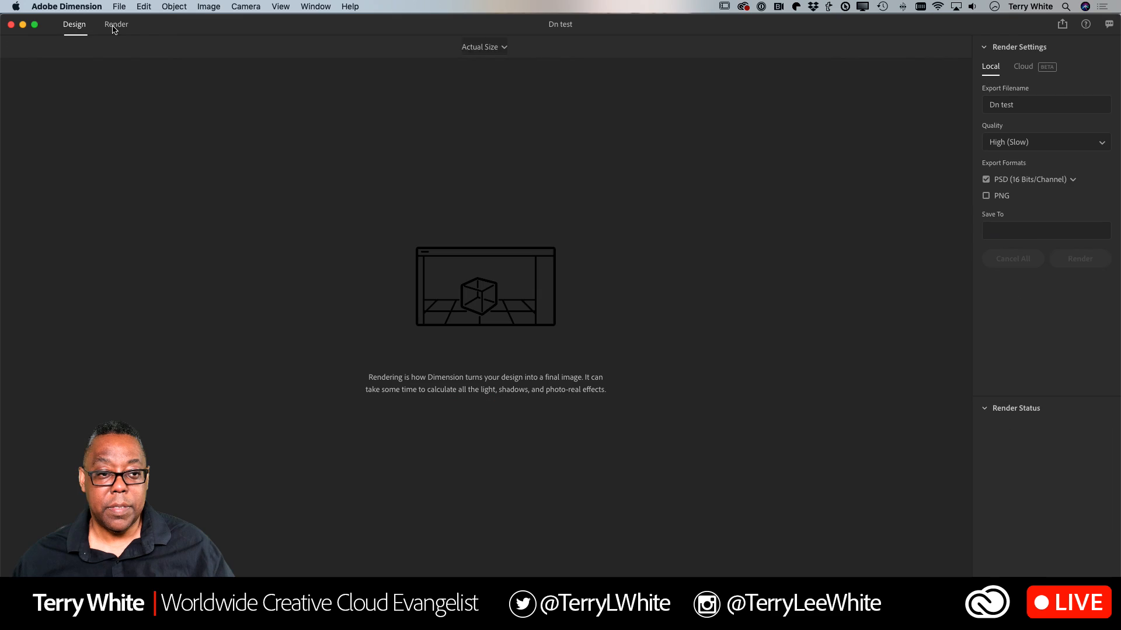
{"action": "left_click", "coordinate": [1017, 146]}
{"action": "left_click", "coordinate": [1011, 178]}
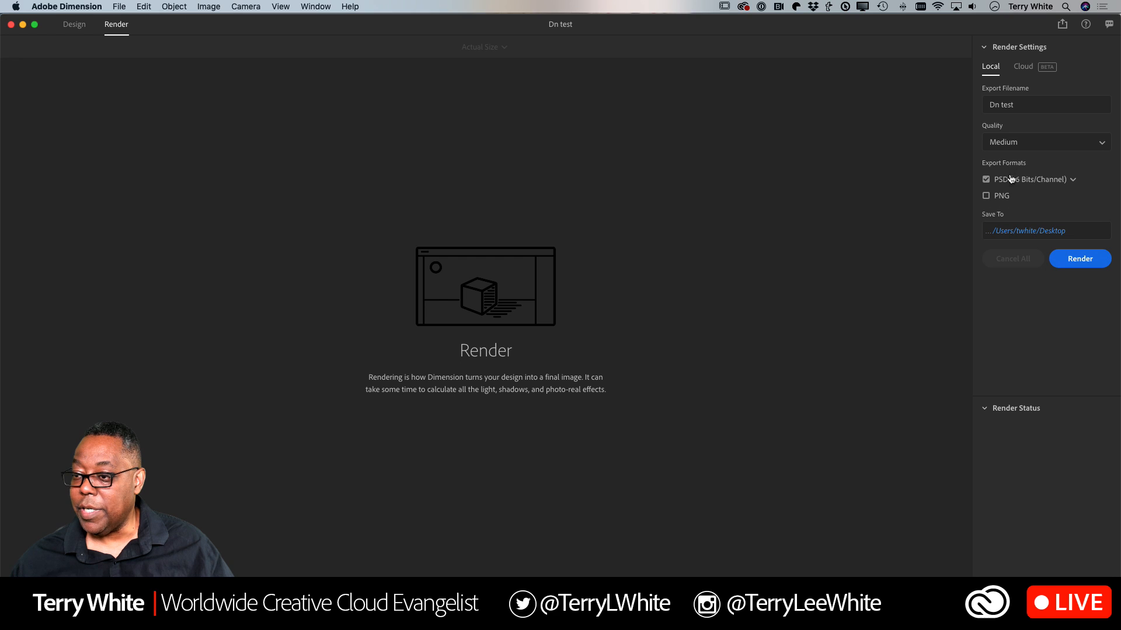
{"action": "left_click", "coordinate": [1073, 258]}
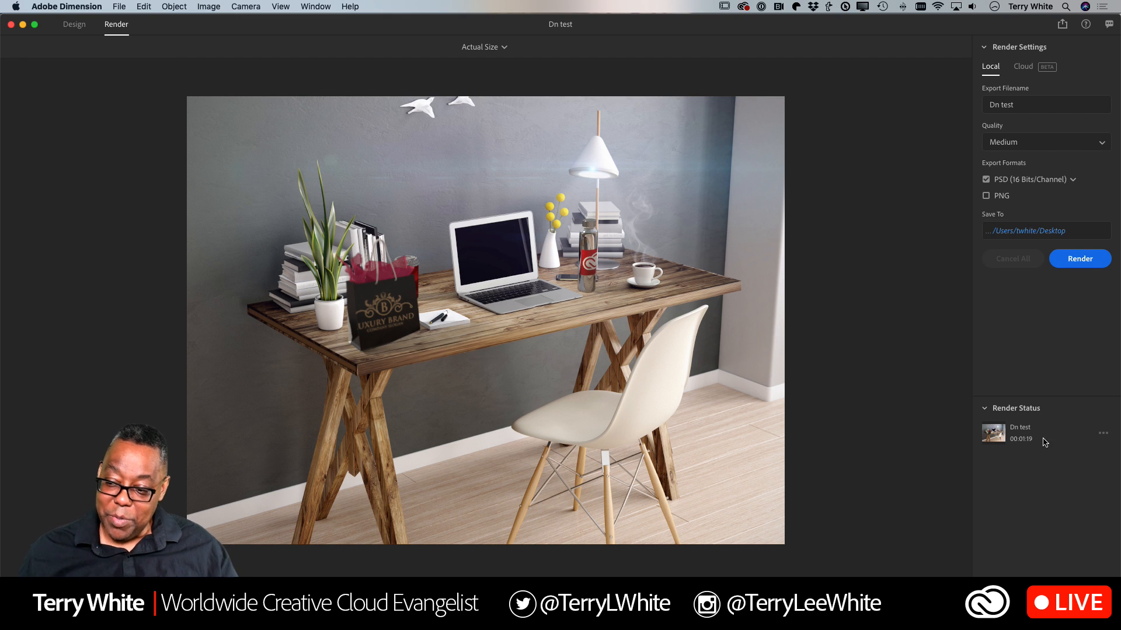
Step: Open the finished Dn test render in Photoshop for editing
{"action": "left_click", "coordinate": [1107, 435]}
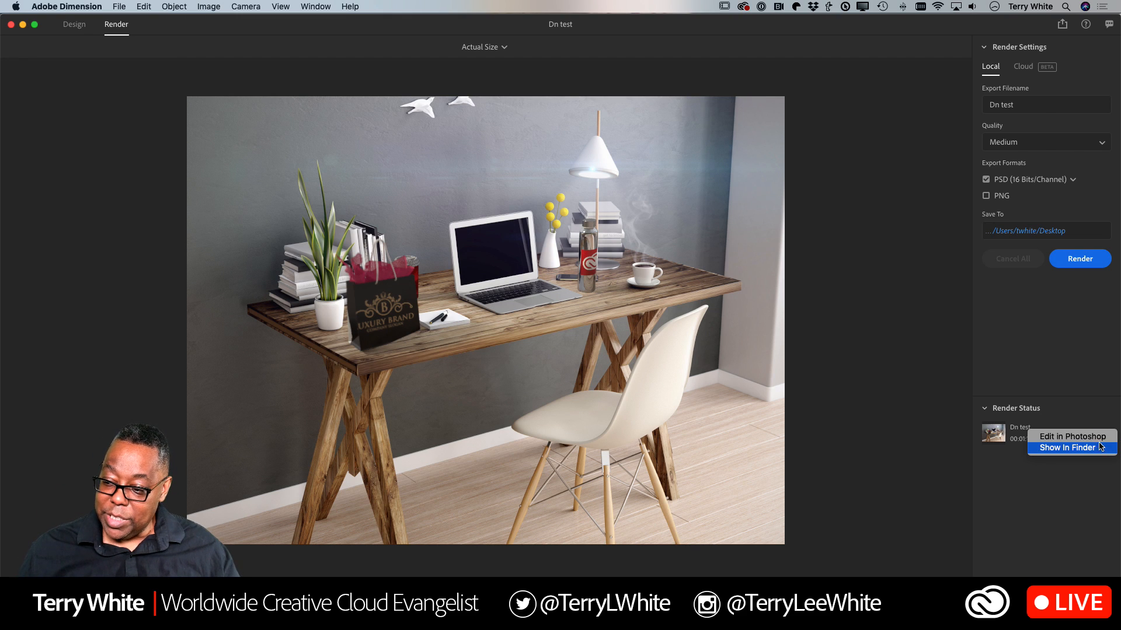
{"action": "left_click", "coordinate": [1095, 437]}
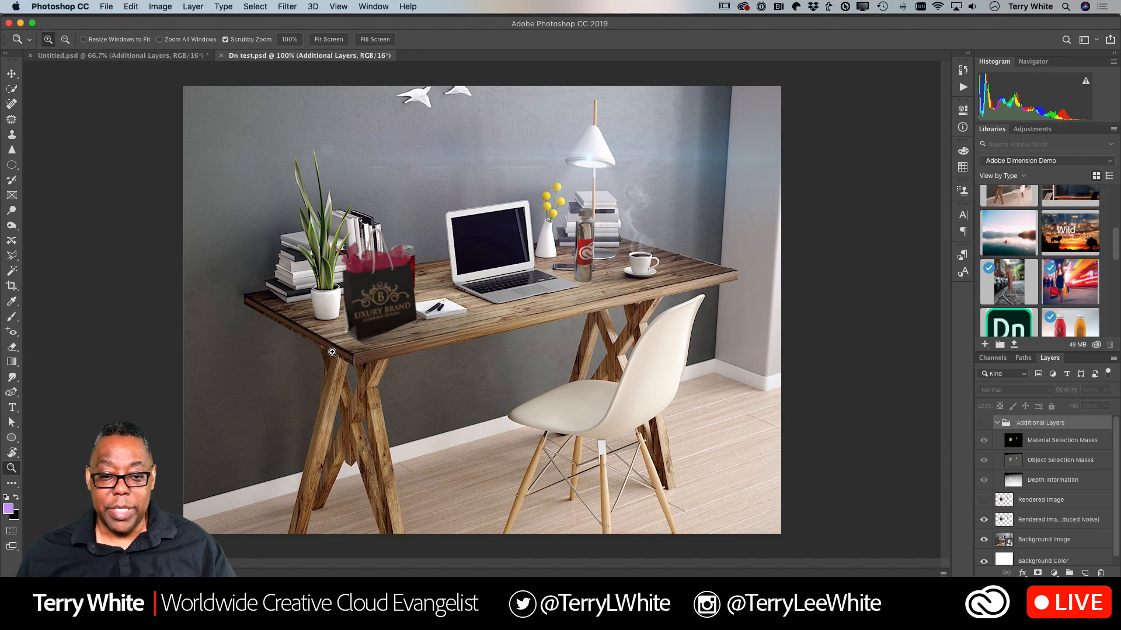
Step: Examine the rendered gift bag, its crest logo and the surrounding desk objects up close, and switch back to Adobe Dimension
{"action": "left_click", "coordinate": [374, 318]}
{"action": "left_click", "coordinate": [375, 317]}
{"action": "left_click", "coordinate": [375, 317]}
{"action": "left_click", "coordinate": [376, 317]}
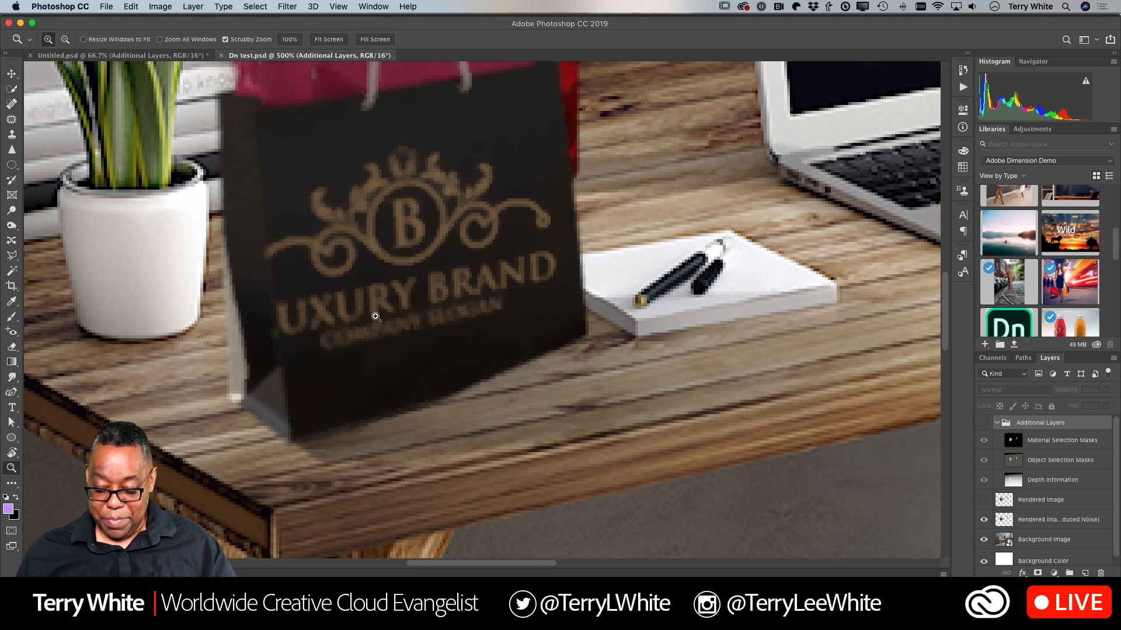
{"action": "key", "text": "super+1"}
{"action": "key", "text": "super+minus"}
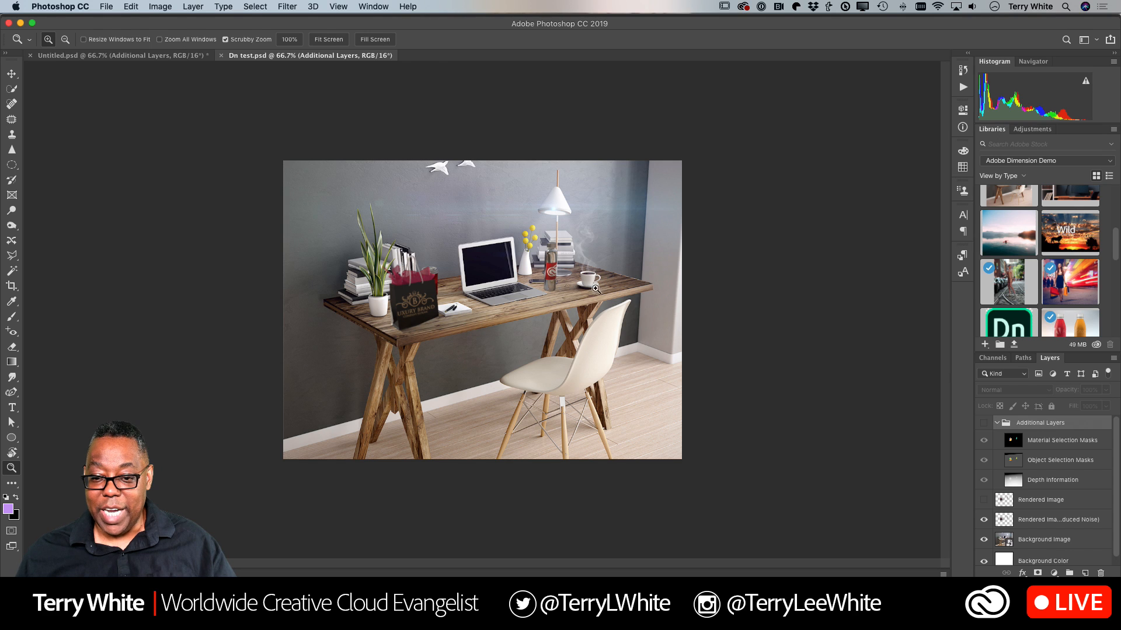
{"action": "key", "text": "super+plus"}
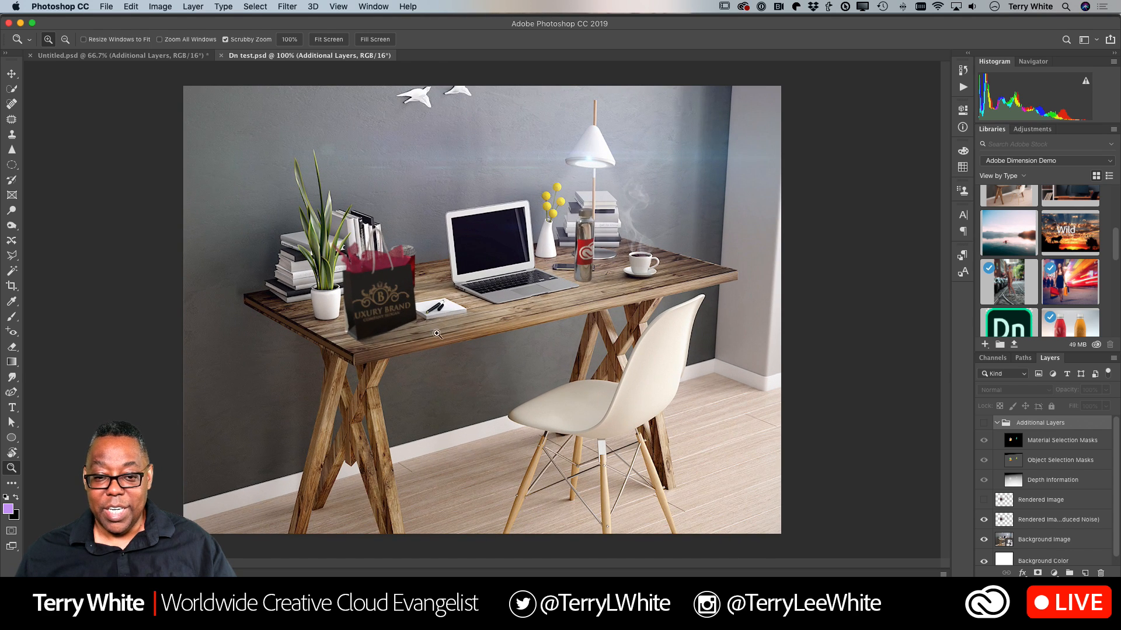
{"action": "left_click", "coordinate": [417, 275]}
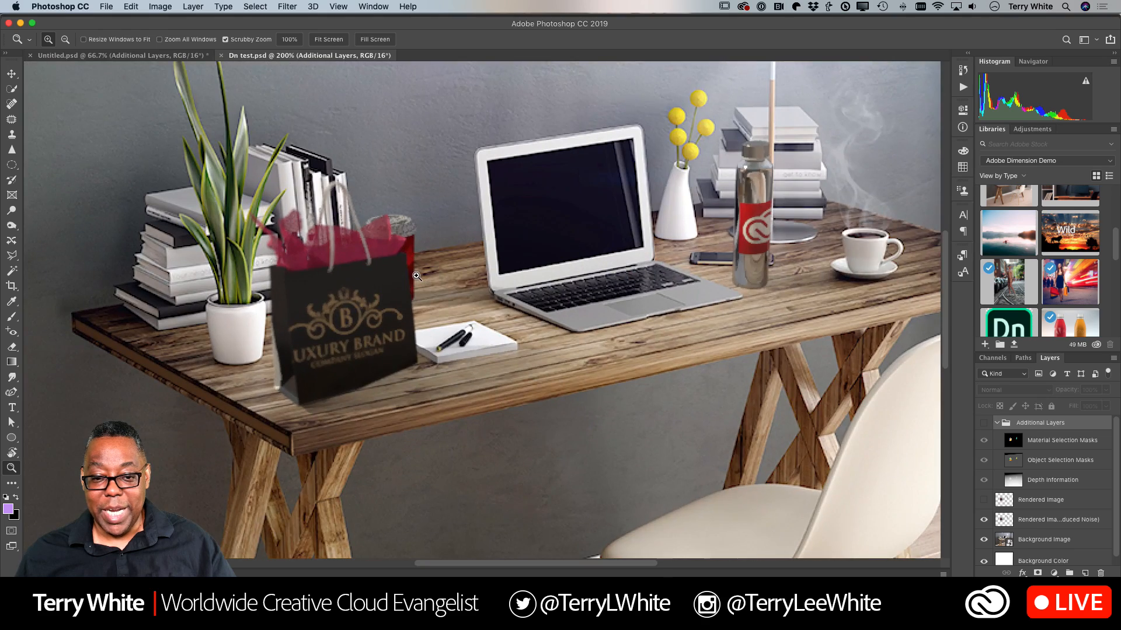
{"action": "left_click", "coordinate": [416, 275]}
{"action": "key", "text": "super+minus"}
{"action": "key", "text": "super+minus"}
{"action": "key", "text": "super+minus"}
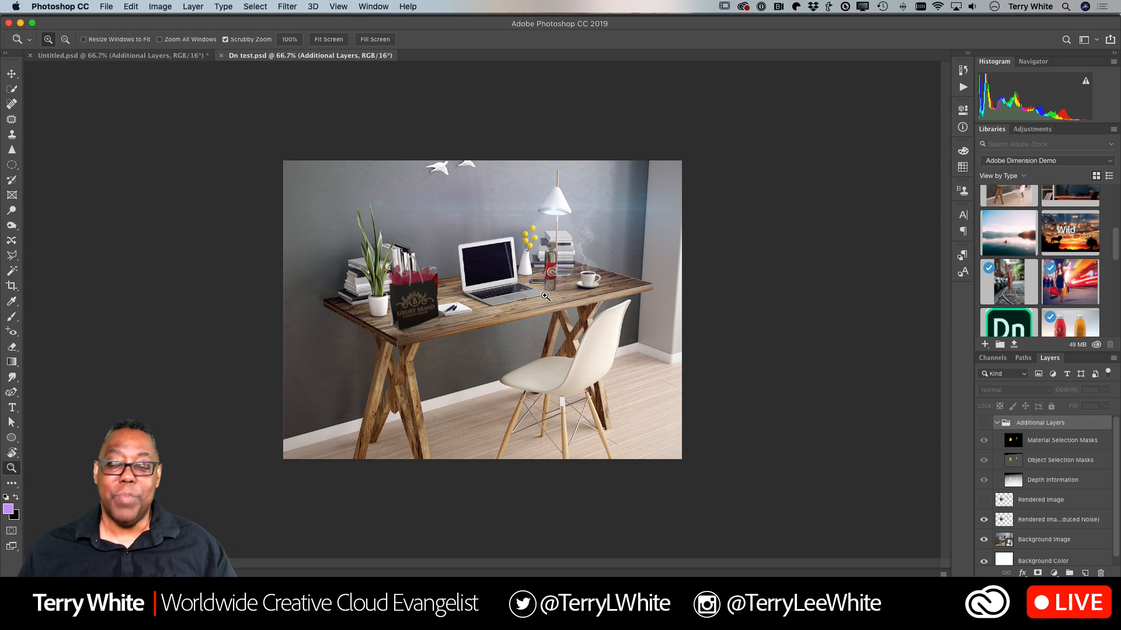
{"action": "key", "text": "super+Tab"}
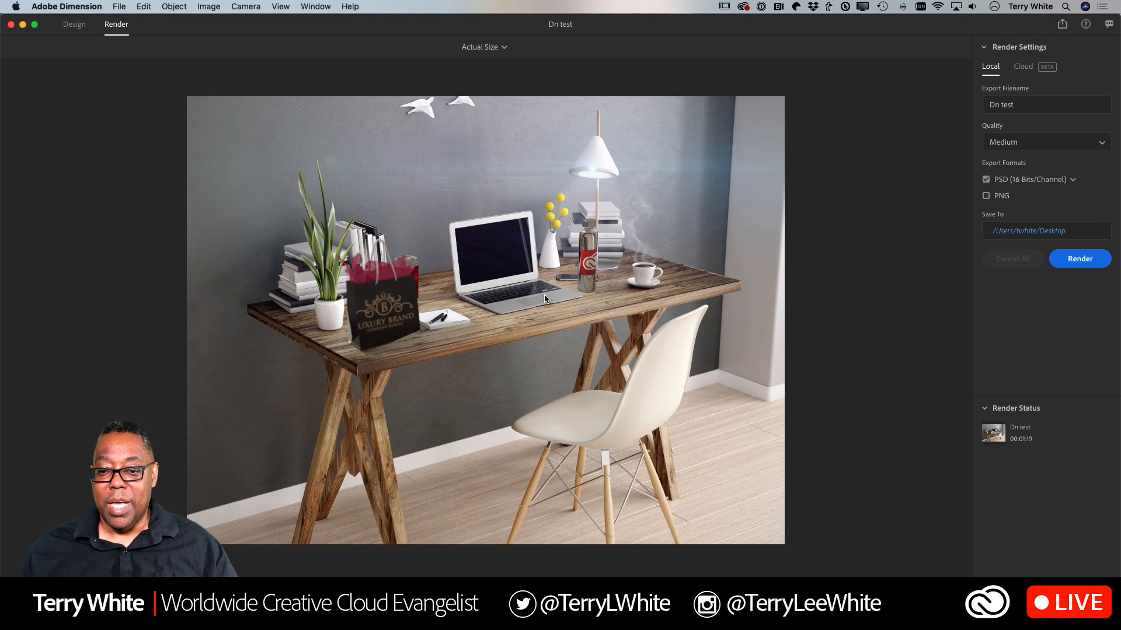